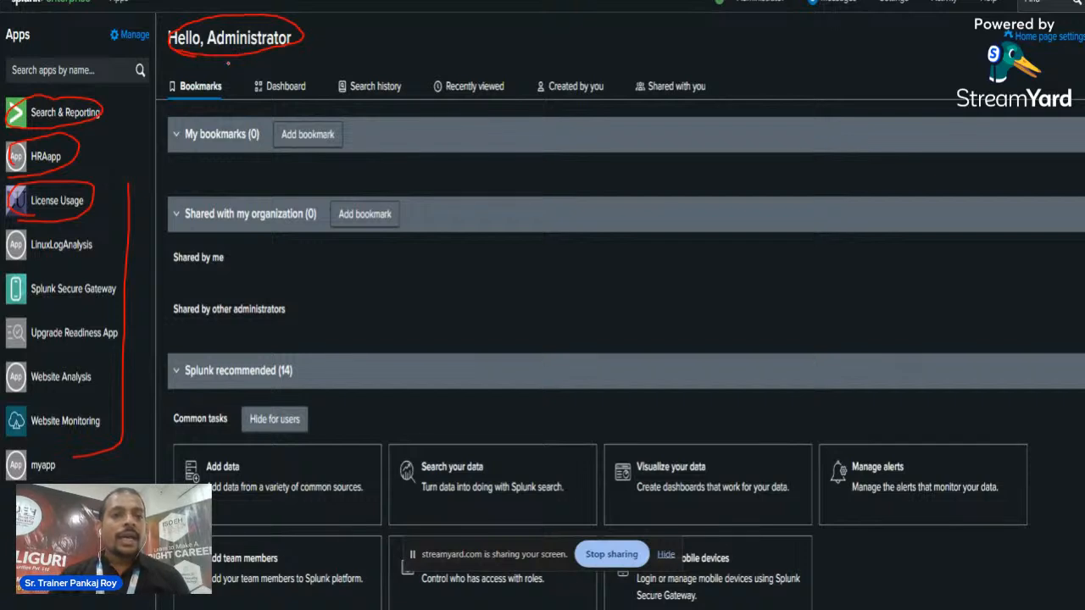
# Circle Bookmarks, Add data and Search your data in red, tick both Add bookmark options, then advance to The End slide
pyautogui.moveTo(178, 100)
pyautogui.mouseDown()
pyautogui.moveTo(218, 100)
pyautogui.moveTo(182, 75)
pyautogui.mouseUp()
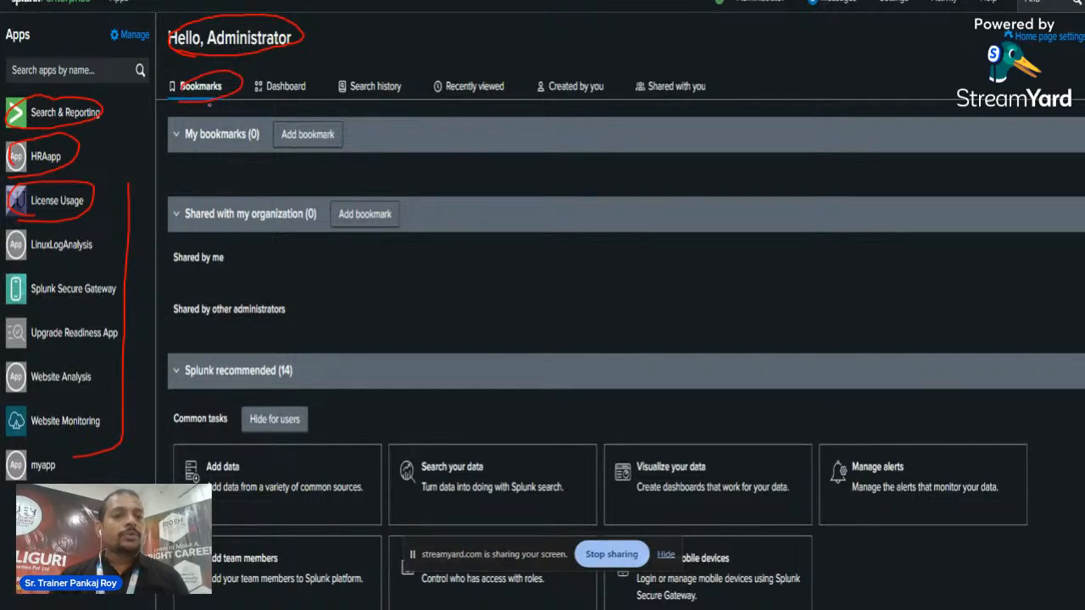
pyautogui.moveTo(357, 145); pyautogui.dragTo(399, 129)
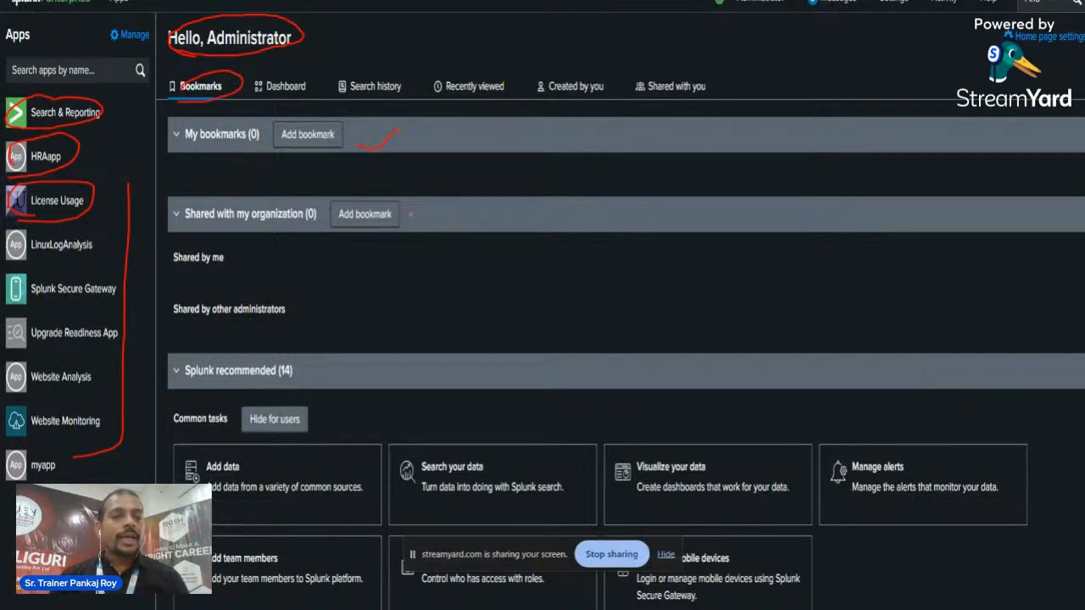
pyautogui.moveTo(425, 216); pyautogui.dragTo(451, 200)
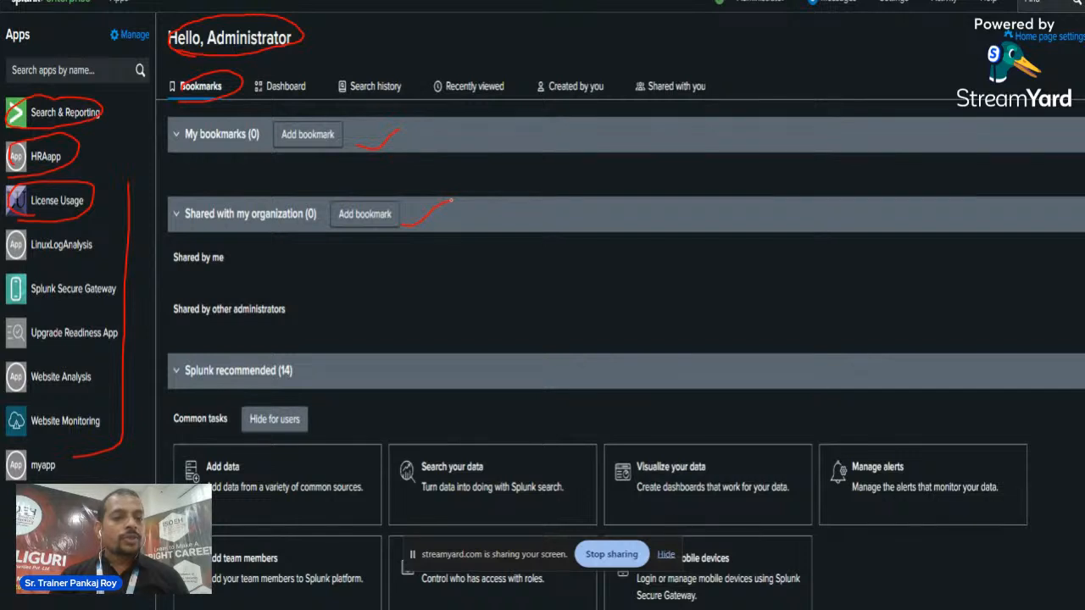
pyautogui.moveTo(229, 453)
pyautogui.mouseDown()
pyautogui.moveTo(174, 479)
pyautogui.moveTo(313, 462)
pyautogui.moveTo(246, 449)
pyautogui.mouseUp()
pyautogui.moveTo(409, 500)
pyautogui.mouseDown()
pyautogui.moveTo(534, 460)
pyautogui.moveTo(417, 500)
pyautogui.mouseUp()
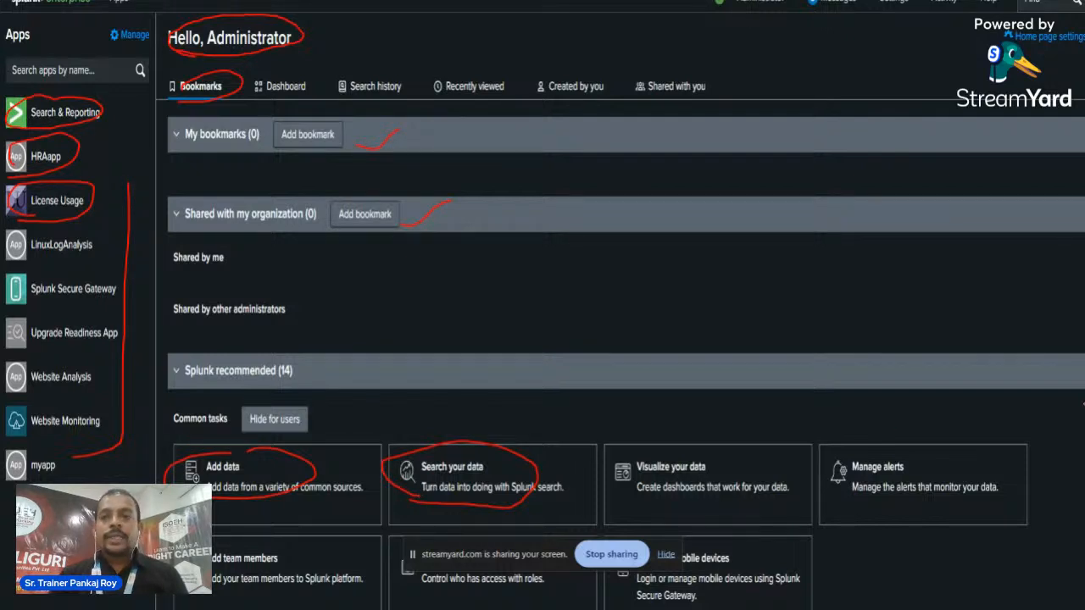
pyautogui.press('Right')
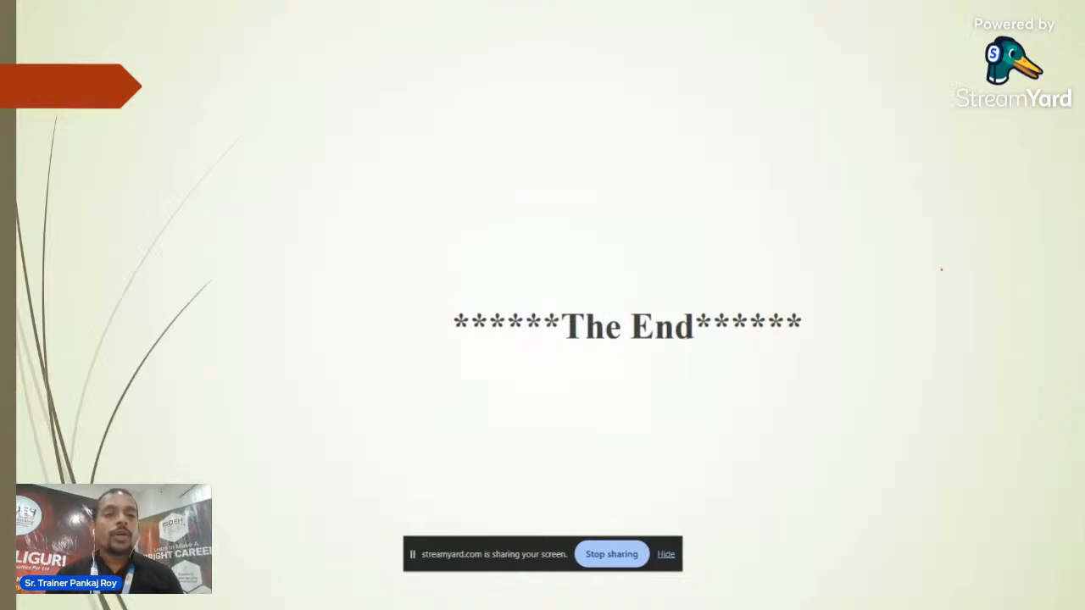
# Handwrite 'Linux' in red ink at the top right of The End slide
pyautogui.moveTo(825, 128)
pyautogui.mouseDown()
pyautogui.moveTo(850, 172)
pyautogui.moveTo(935, 157)
pyautogui.mouseUp()
pyautogui.click(858, 146)
pyautogui.moveTo(938, 148); pyautogui.dragTo(940, 187)
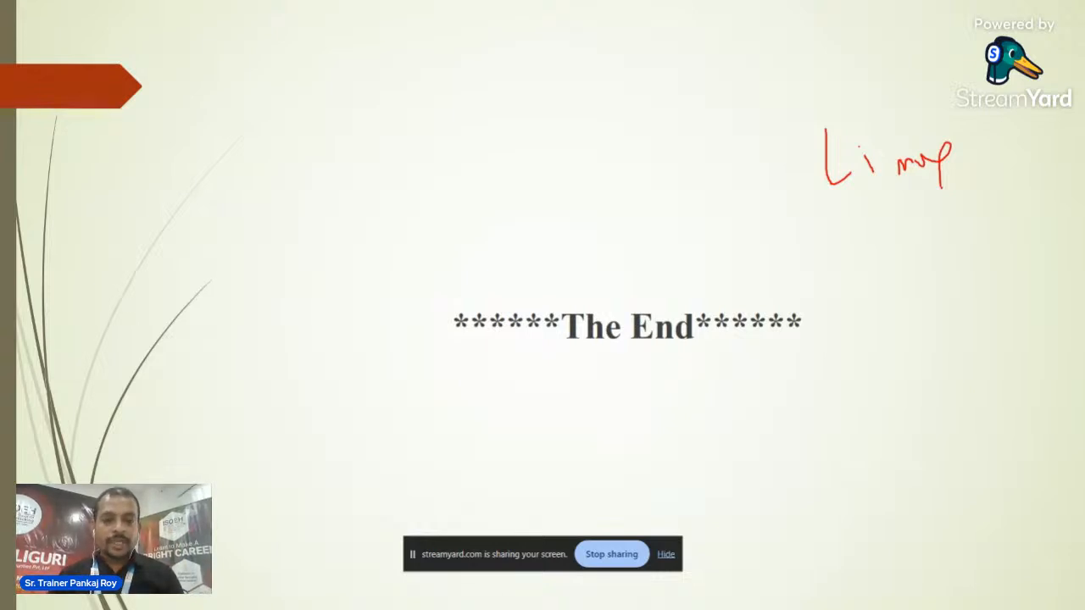
# Bring VMware Workstation forward and keep the Bluetooth device connected to the host
pyautogui.press('super')
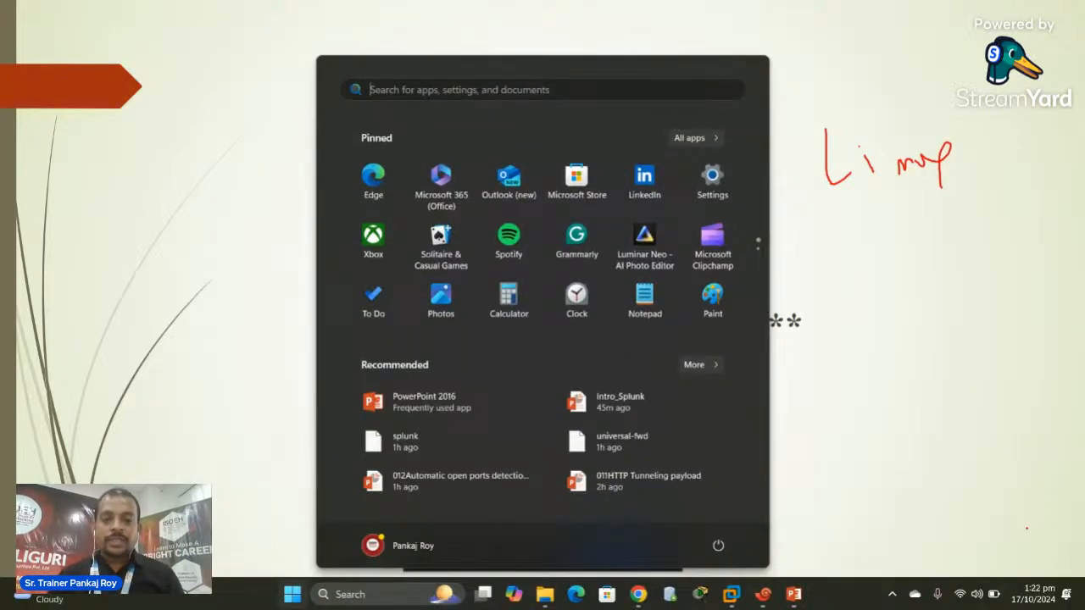
pyautogui.moveTo(731, 594)
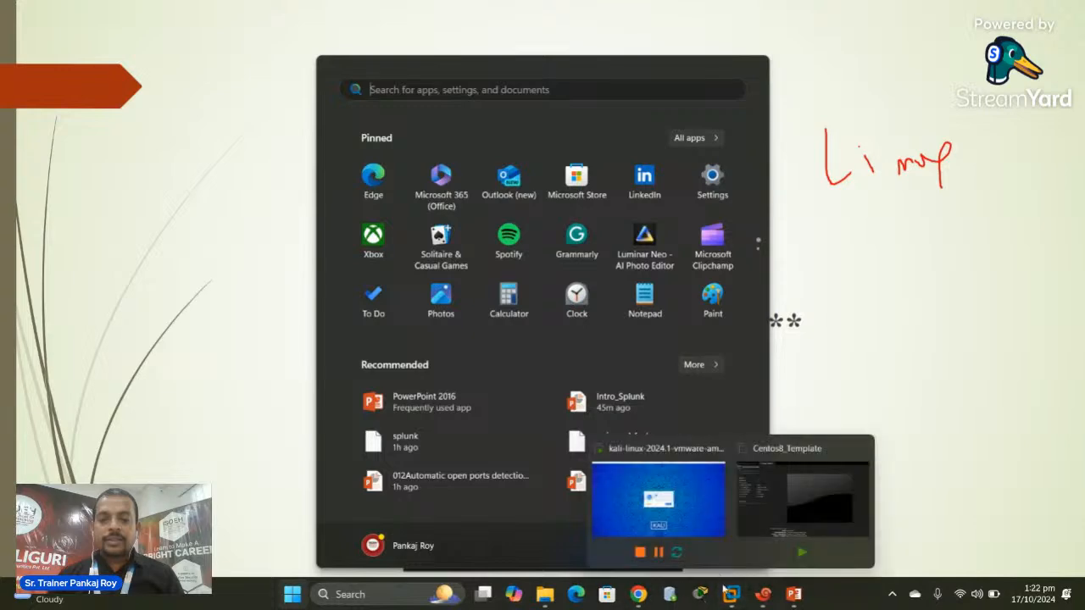
pyautogui.click(680, 514)
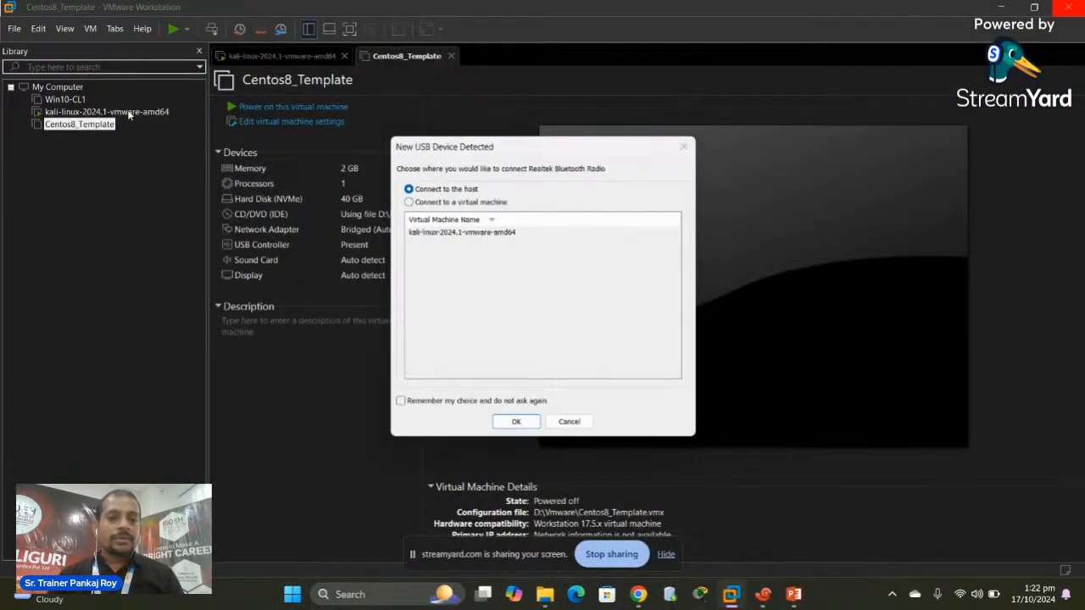
pyautogui.click(687, 148)
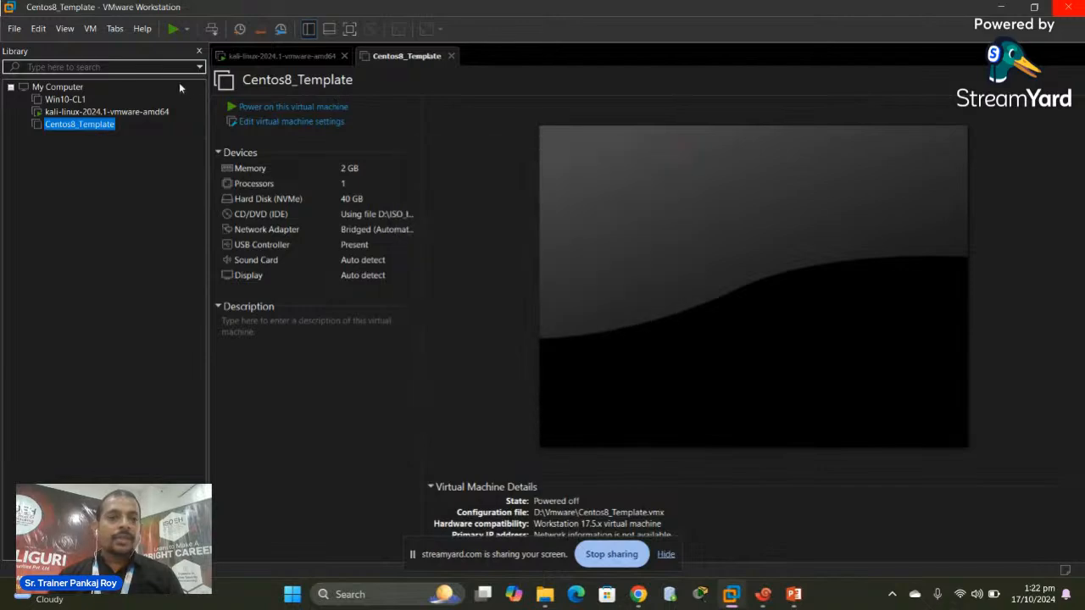
# Power off the kali-linux machine and select Centos8_Template to view its summary
pyautogui.click(105, 113)
pyautogui.rightClick(105, 112)
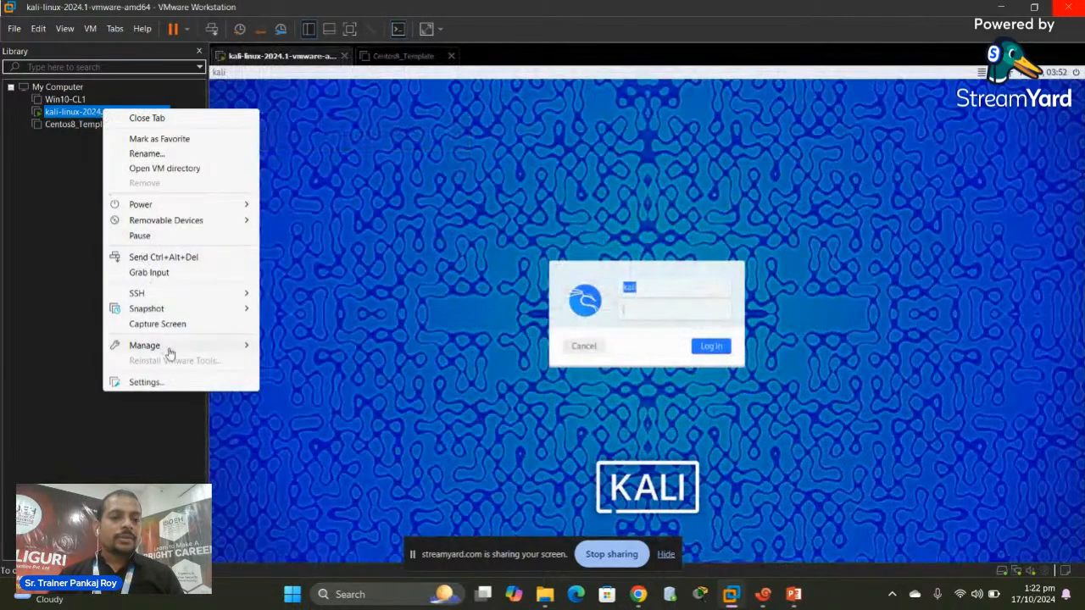
pyautogui.moveTo(175, 208)
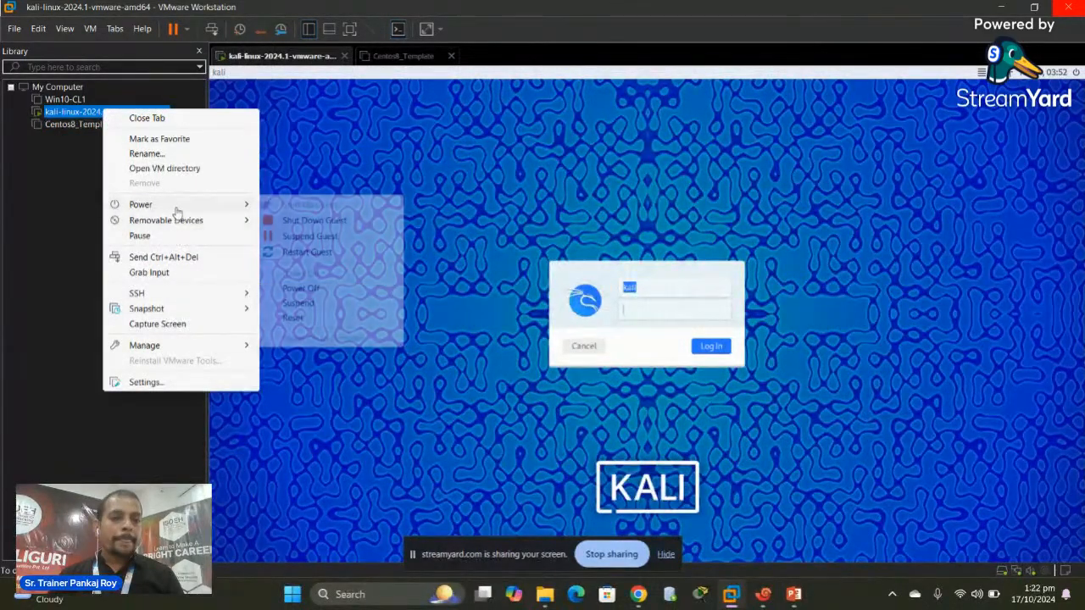
pyautogui.click(310, 289)
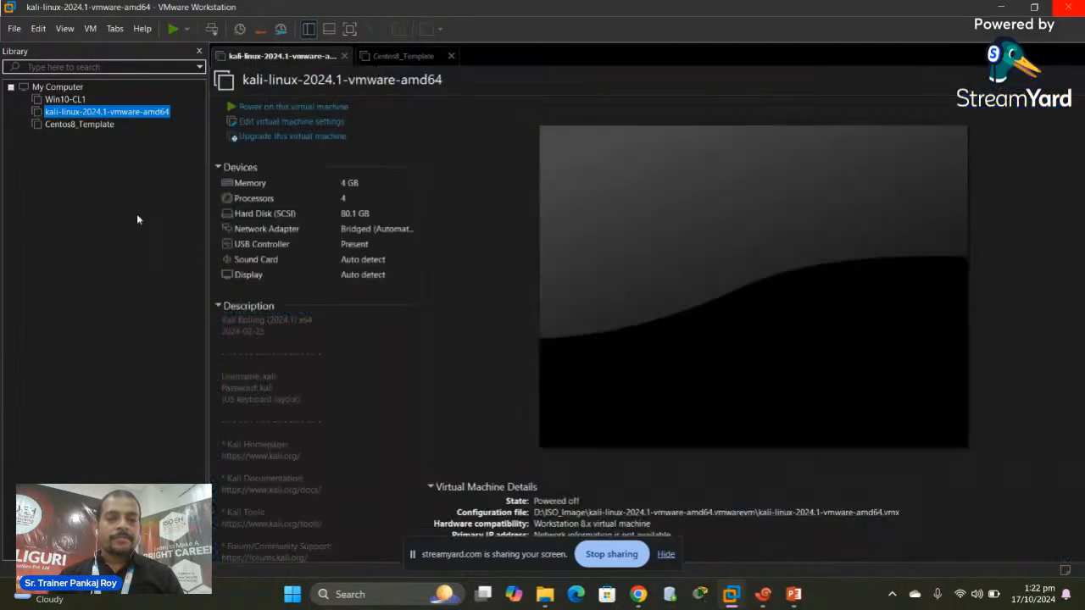
pyautogui.click(72, 127)
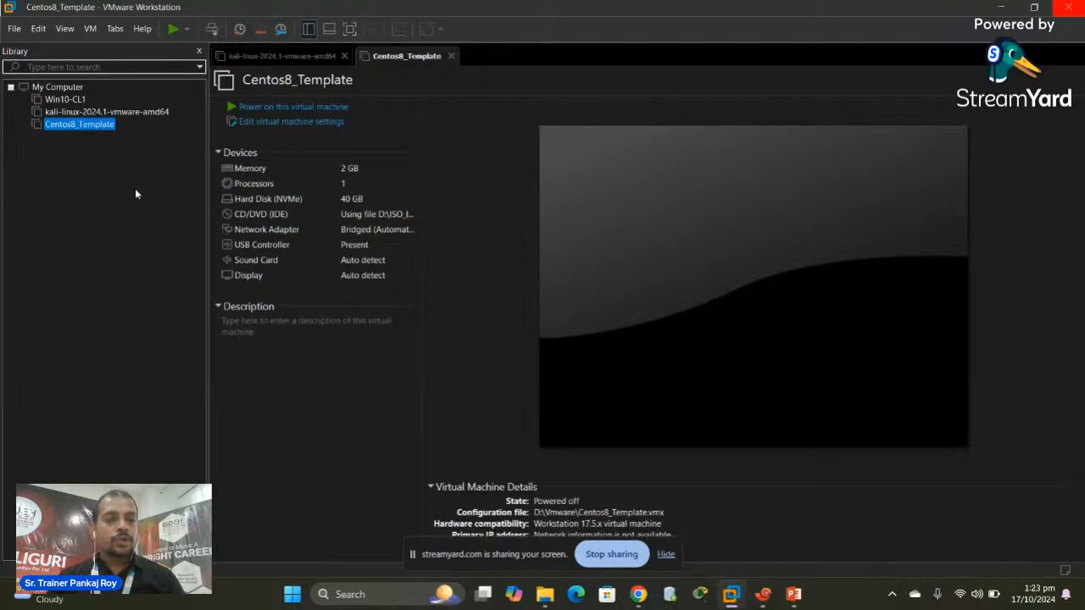
# Review Centos8_Template's hardware settings (2048 MB memory, 1 processor, 40 GB NVMe disk) and close them unchanged
pyautogui.rightClick(66, 128)
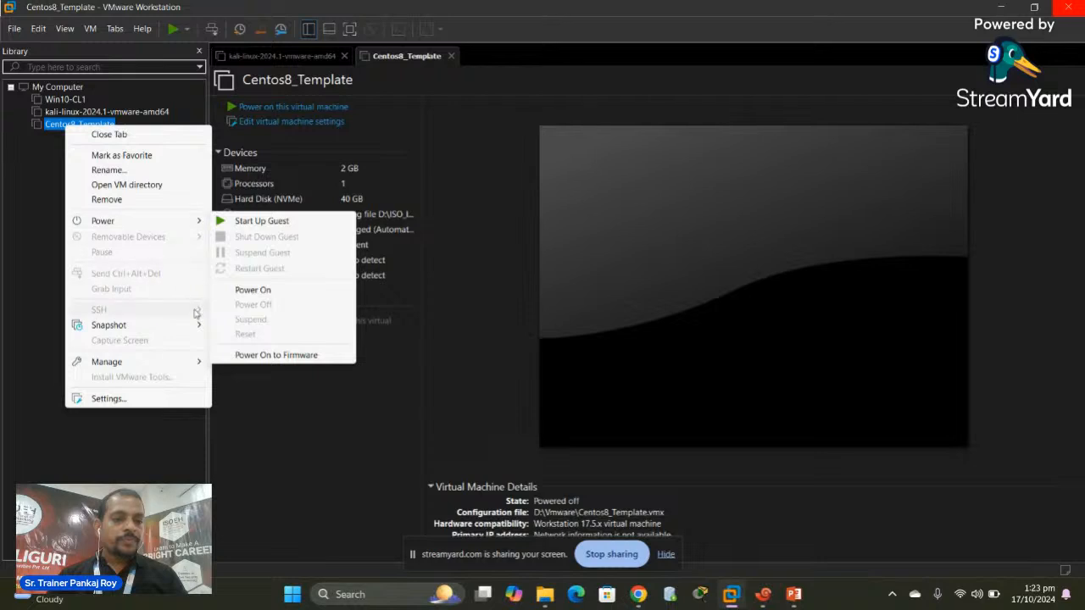
pyautogui.click(118, 400)
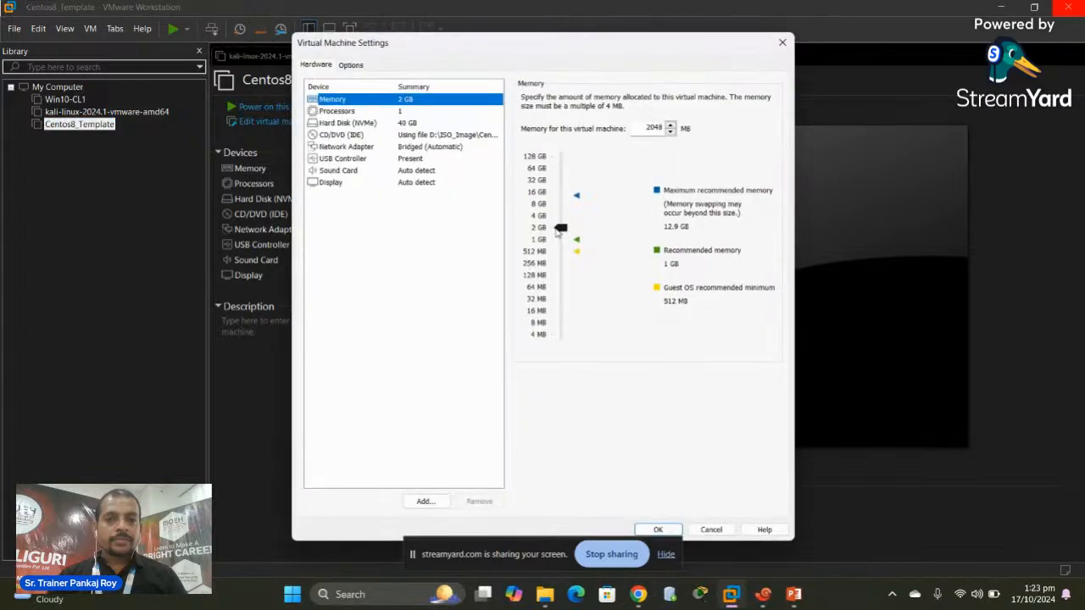
pyautogui.click(782, 43)
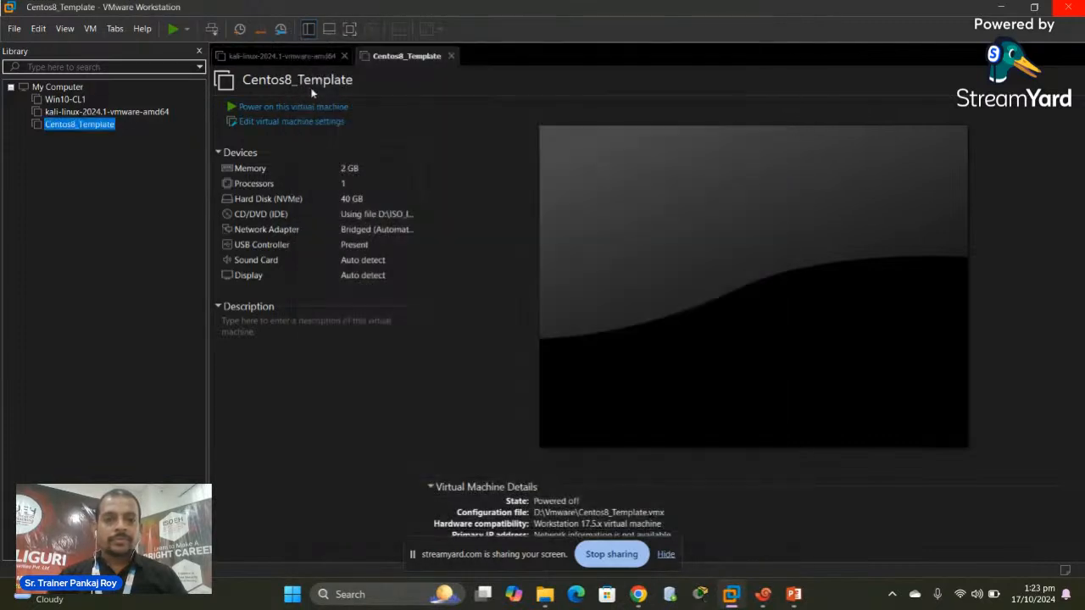
pyautogui.rightClick(67, 123)
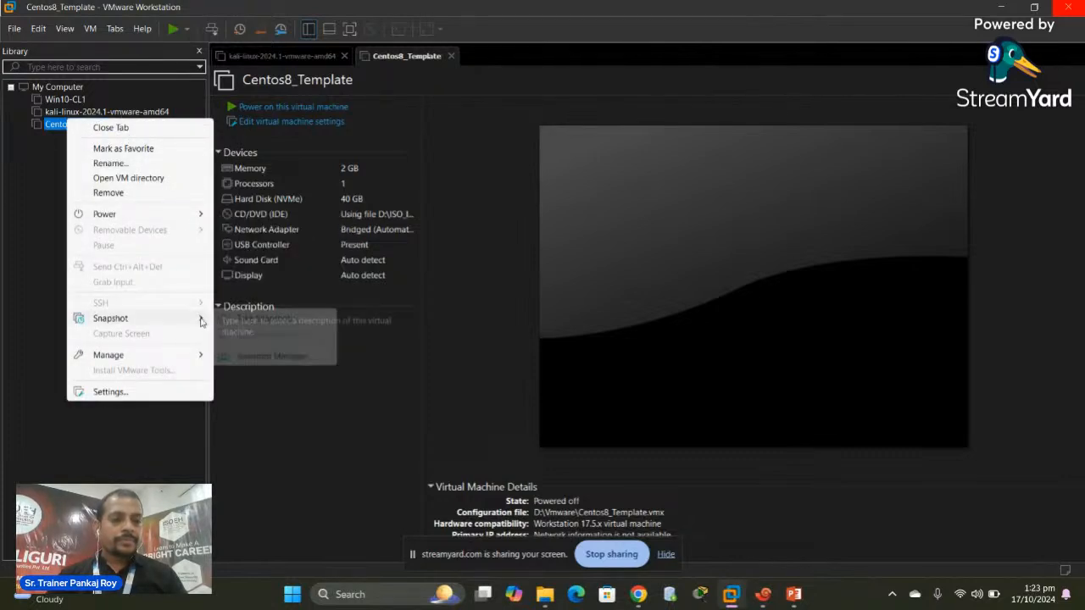
# Start a full, independent clone of Centos8_Template from its current state
pyautogui.moveTo(196, 317)
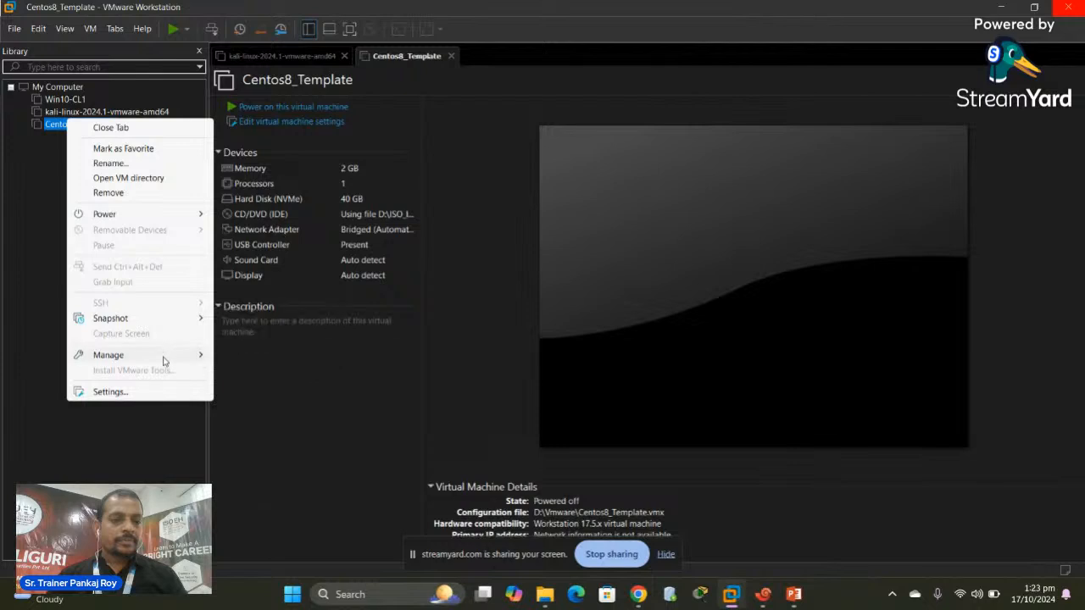
pyautogui.moveTo(166, 357)
pyautogui.click(248, 377)
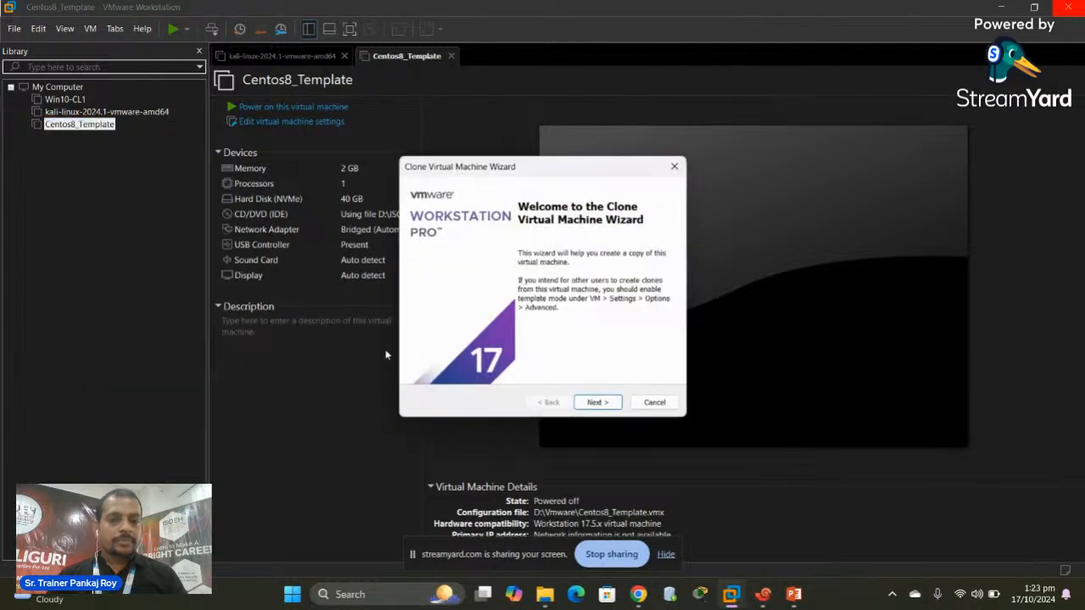
pyautogui.click(597, 404)
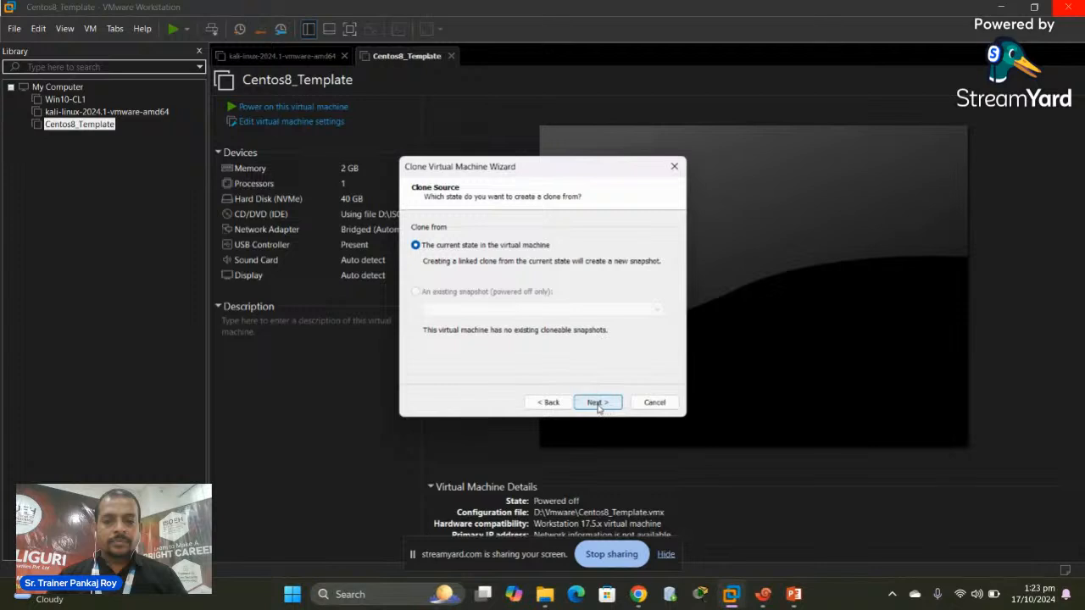
pyautogui.click(598, 405)
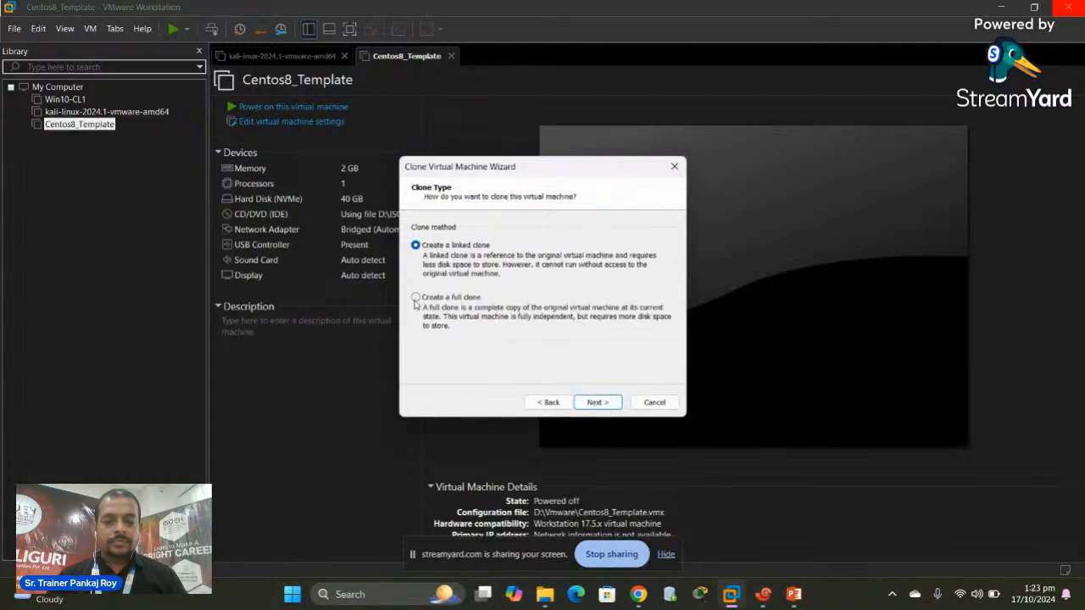
pyautogui.click(416, 297)
pyautogui.click(596, 404)
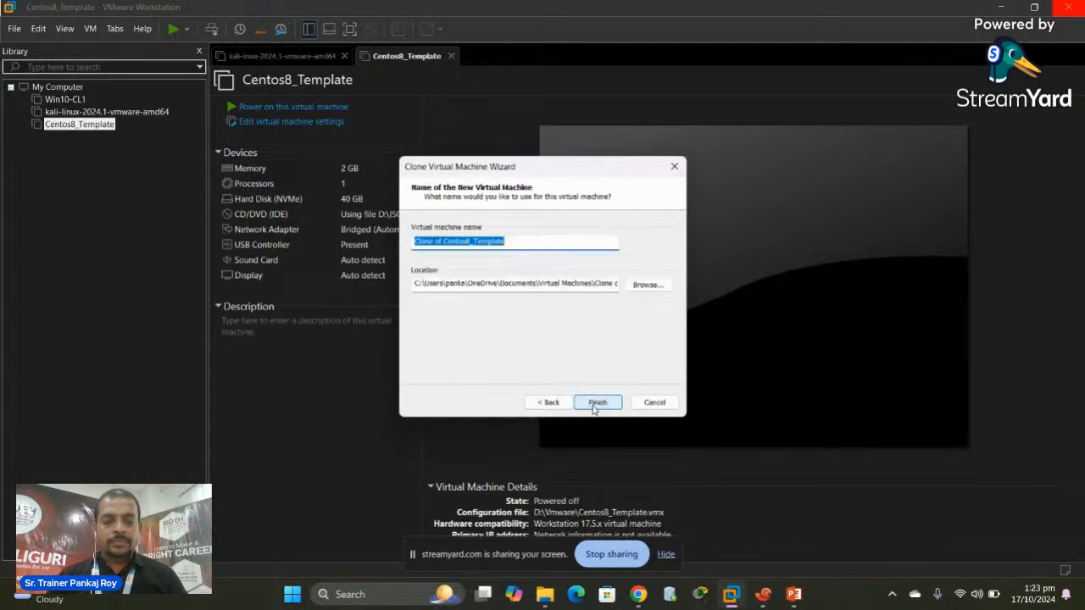
# Set the clone's location to the Vmware folder on drive D:
pyautogui.click(649, 285)
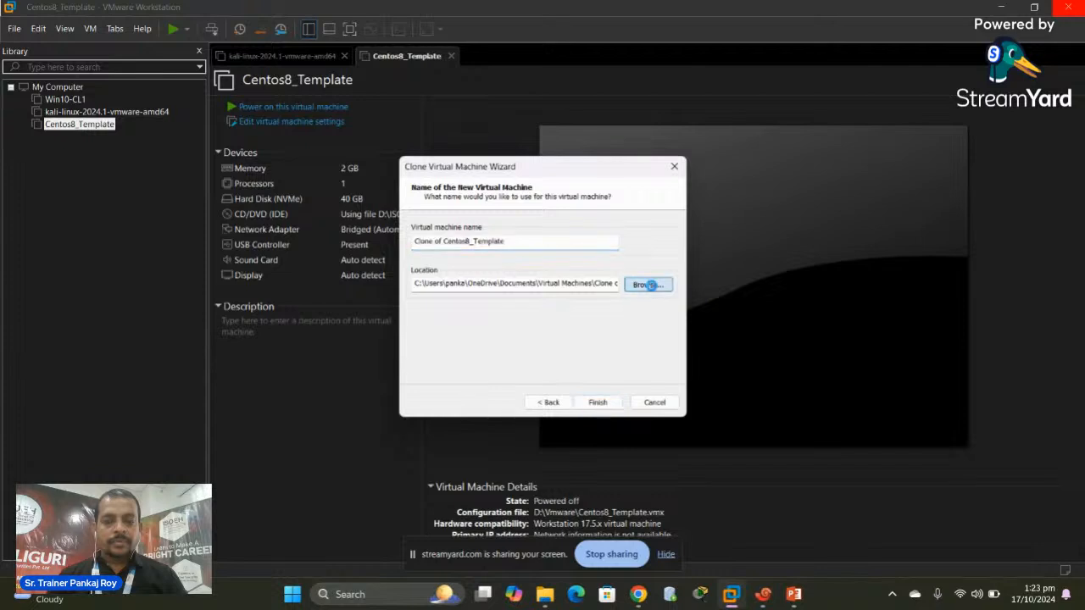
pyautogui.scroll(-3, 631, 314)
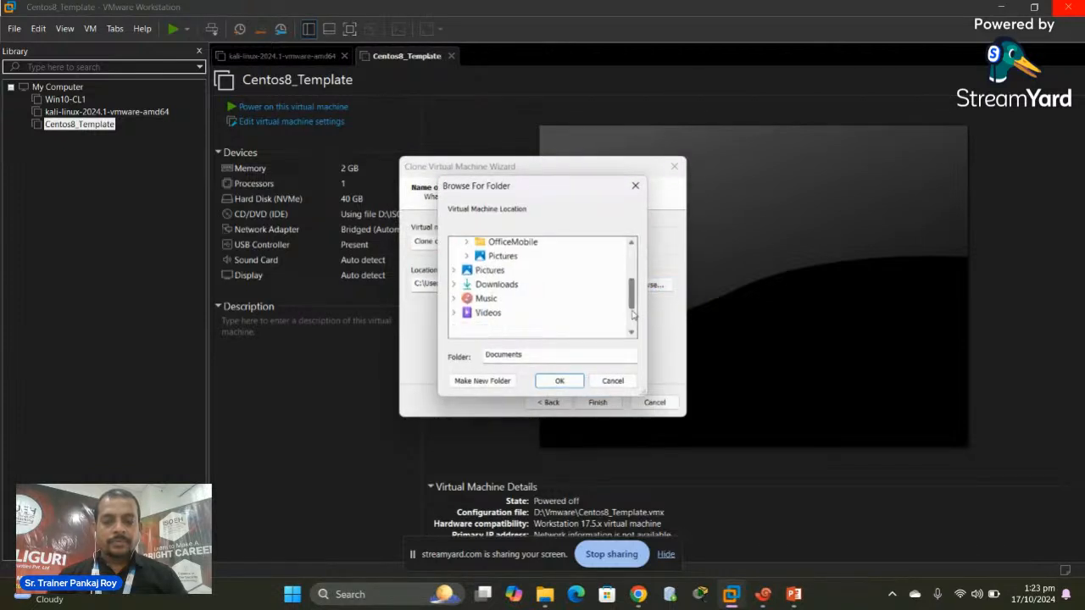
pyautogui.scroll(-1, 631, 314)
pyautogui.click(479, 302)
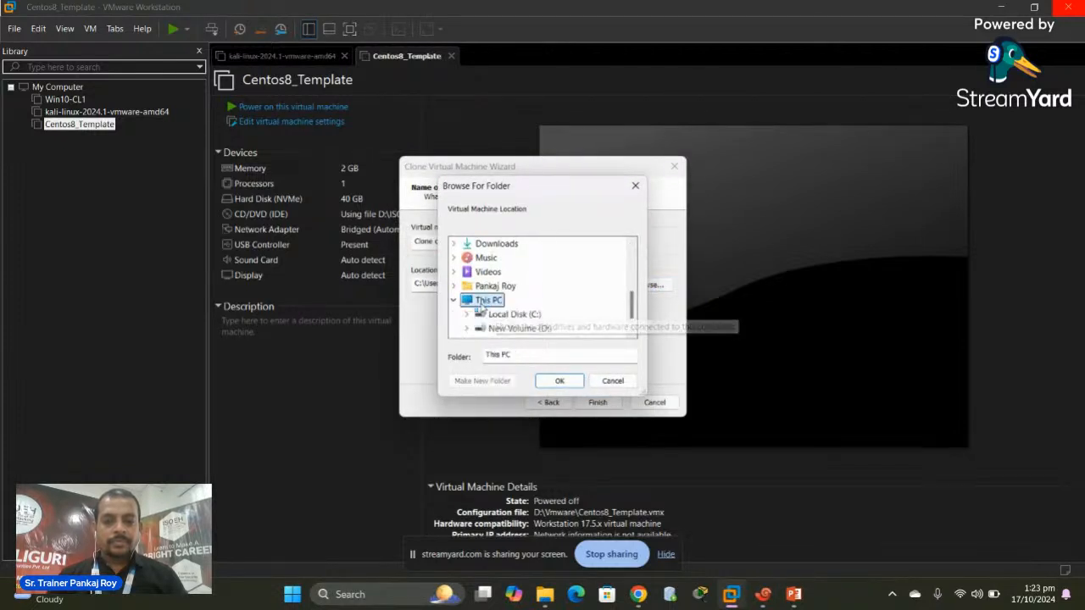
pyautogui.doubleClick(543, 330)
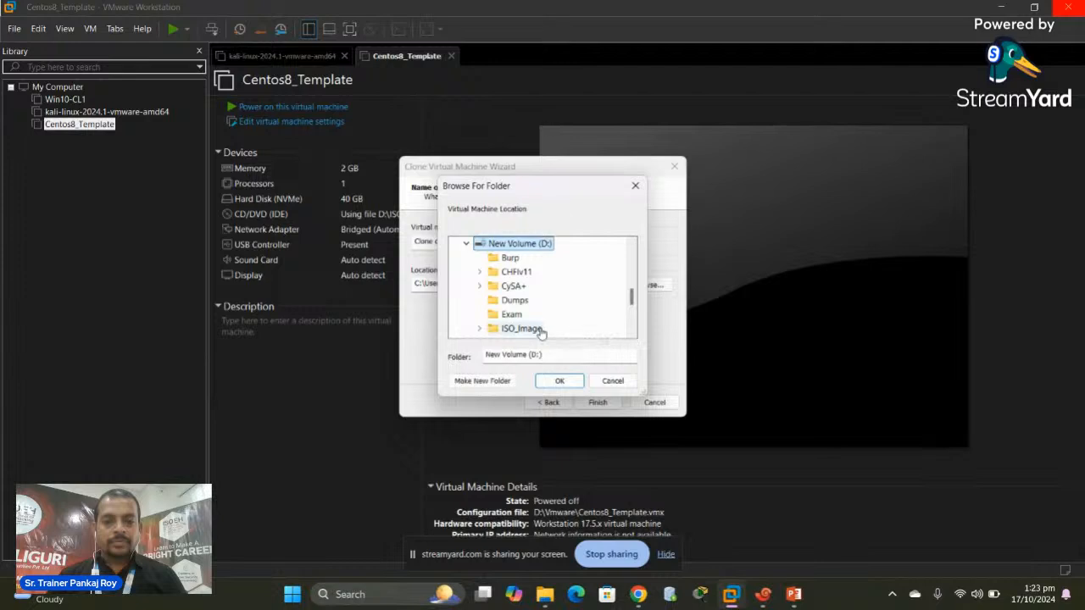
pyautogui.scroll(-2, 634, 320)
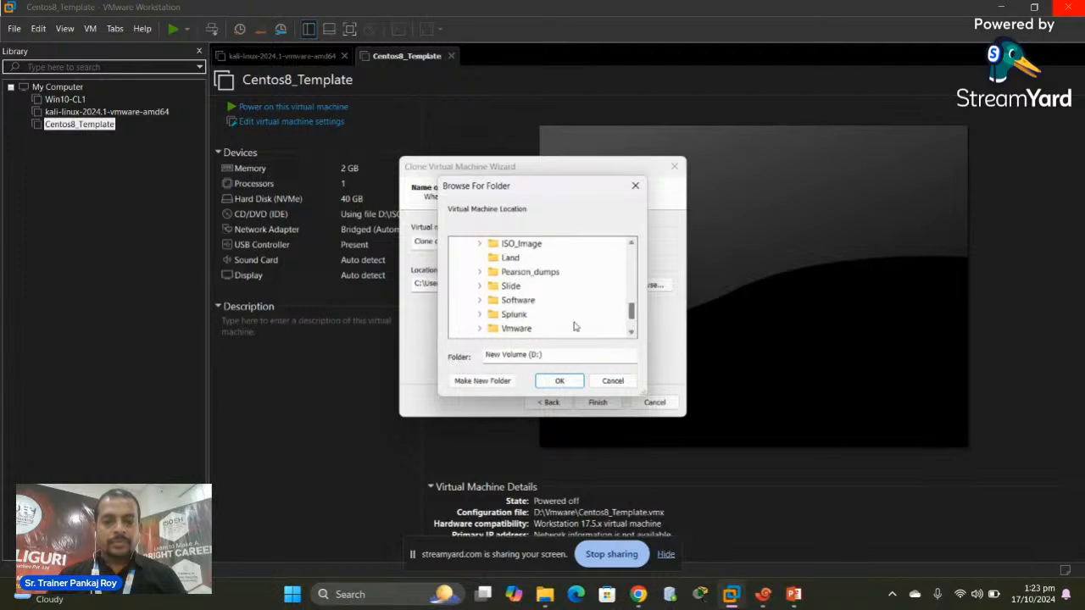
pyautogui.doubleClick(512, 313)
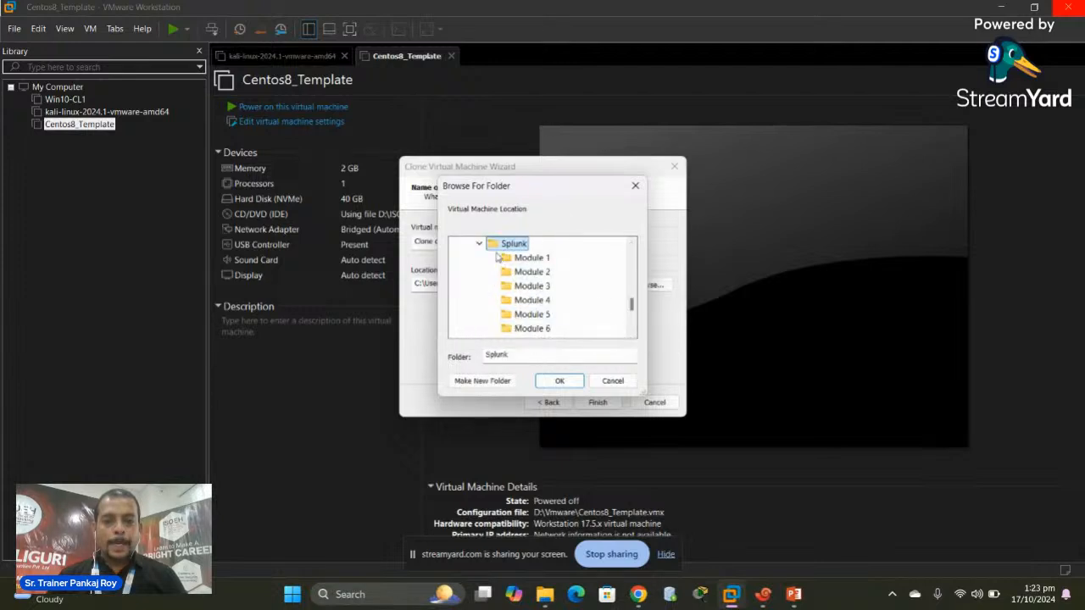
pyautogui.click(480, 245)
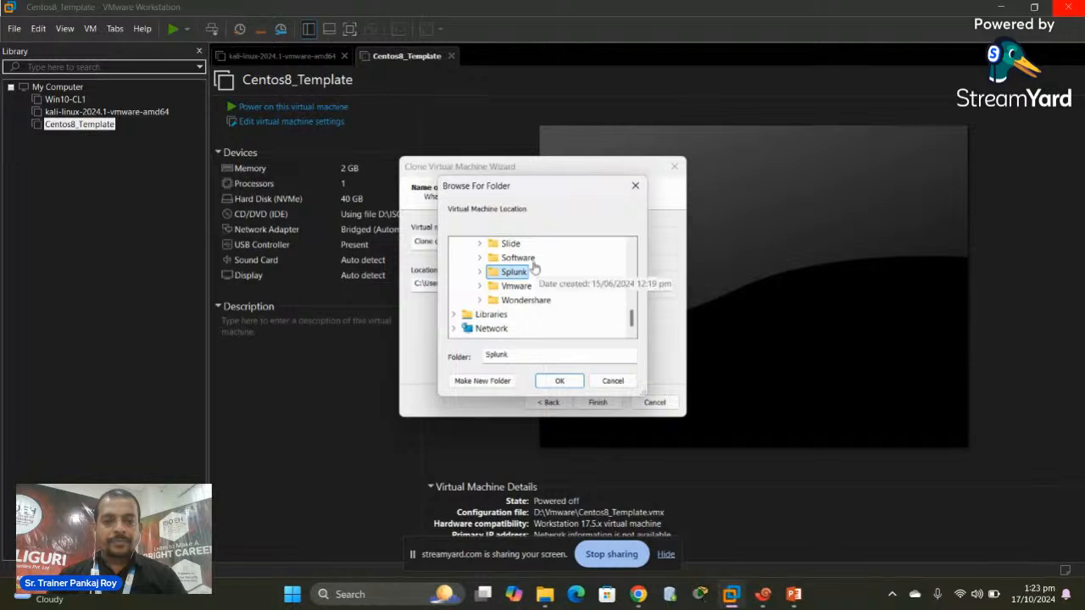
pyautogui.doubleClick(516, 285)
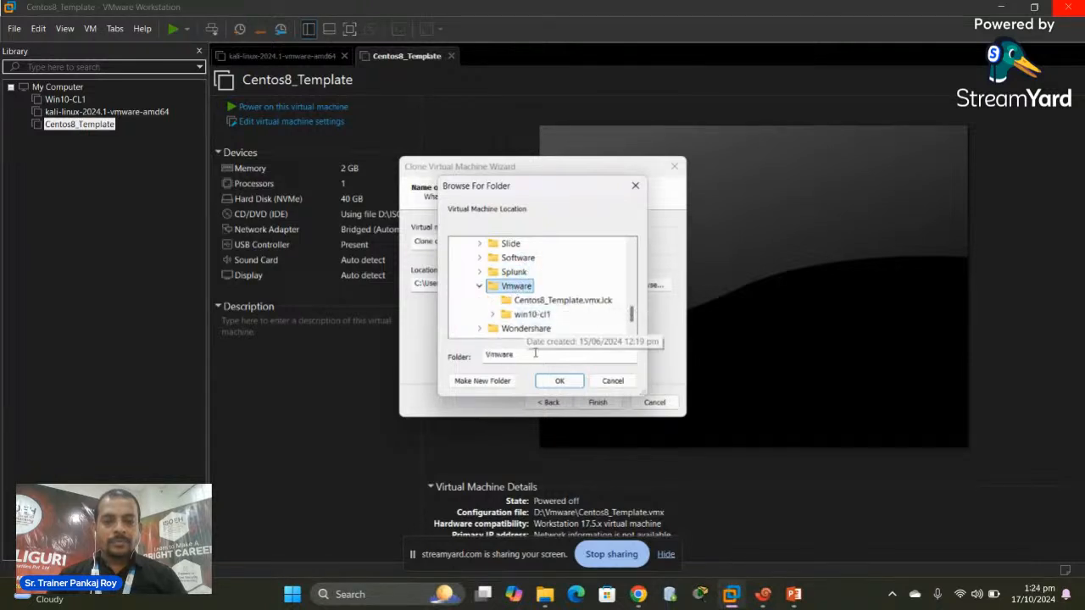
pyautogui.click(559, 381)
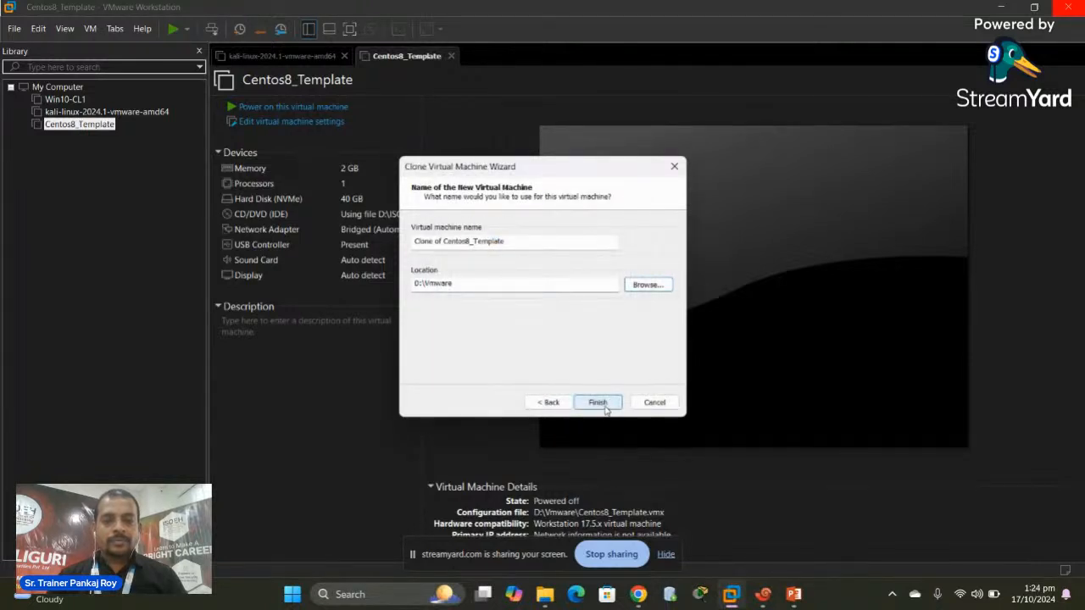
# Finish the clone despite the existing-VM warning and close the wizard when done
pyautogui.click(604, 406)
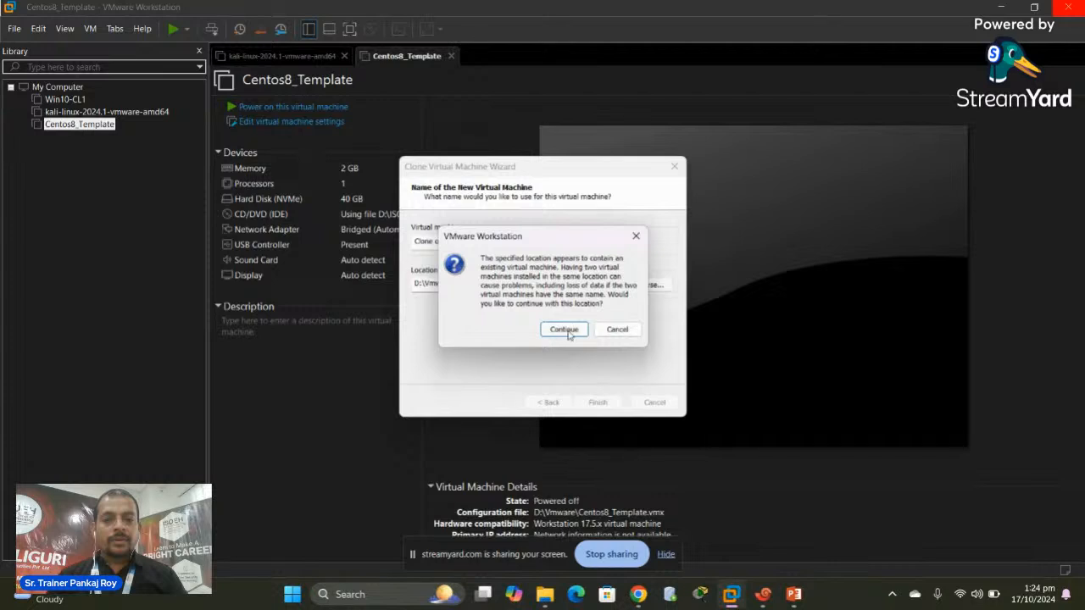
pyautogui.click(565, 330)
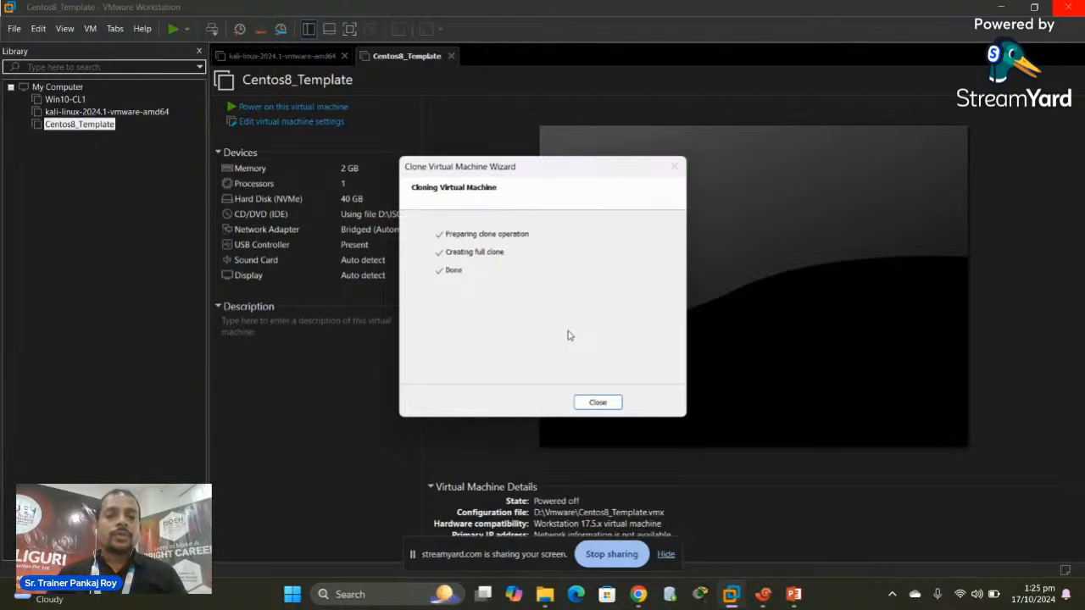
pyautogui.click(617, 405)
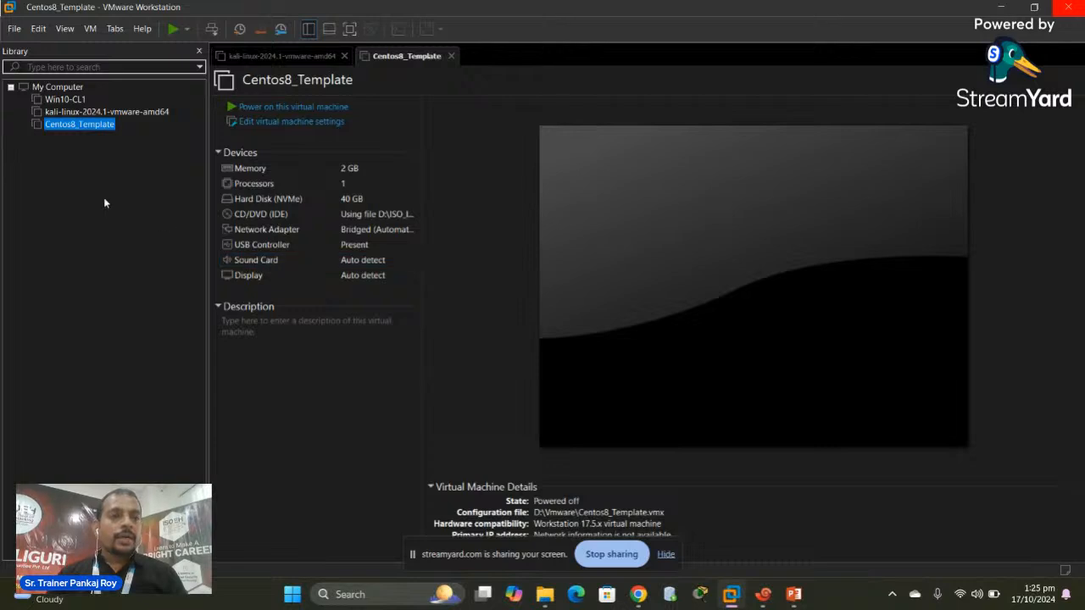
# Rename the Clone of Centos8_Template machine to 'Splunk'
pyautogui.click(42, 137)
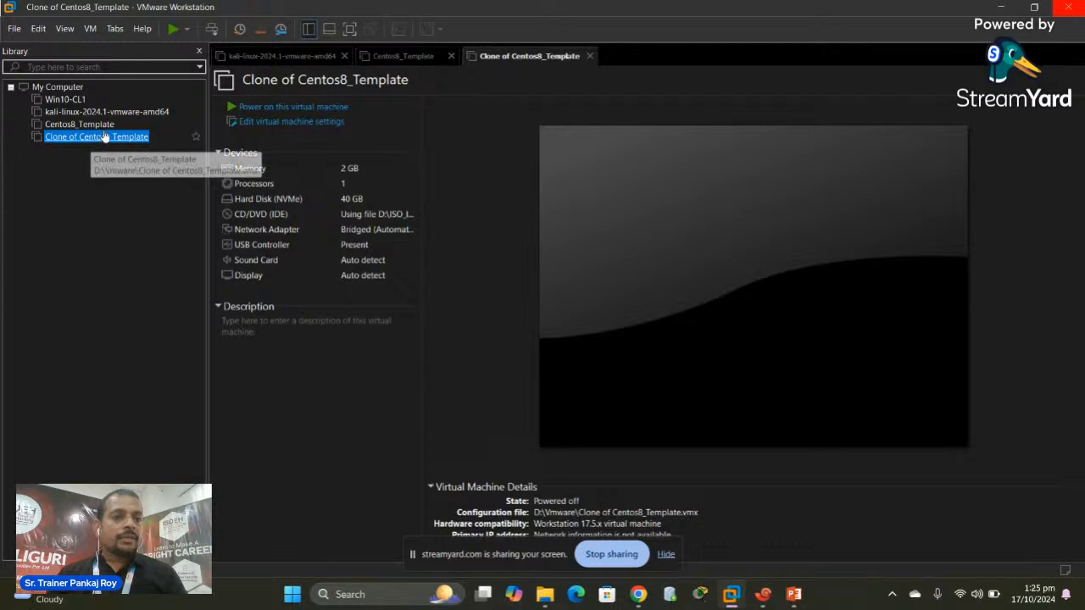
pyautogui.rightClick(78, 139)
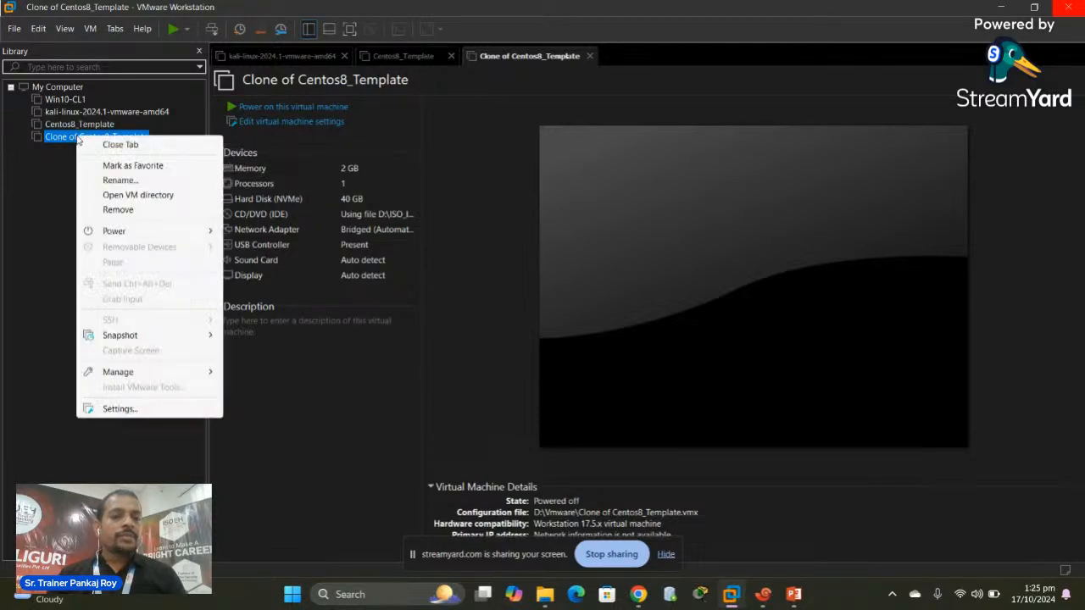
pyautogui.click(120, 181)
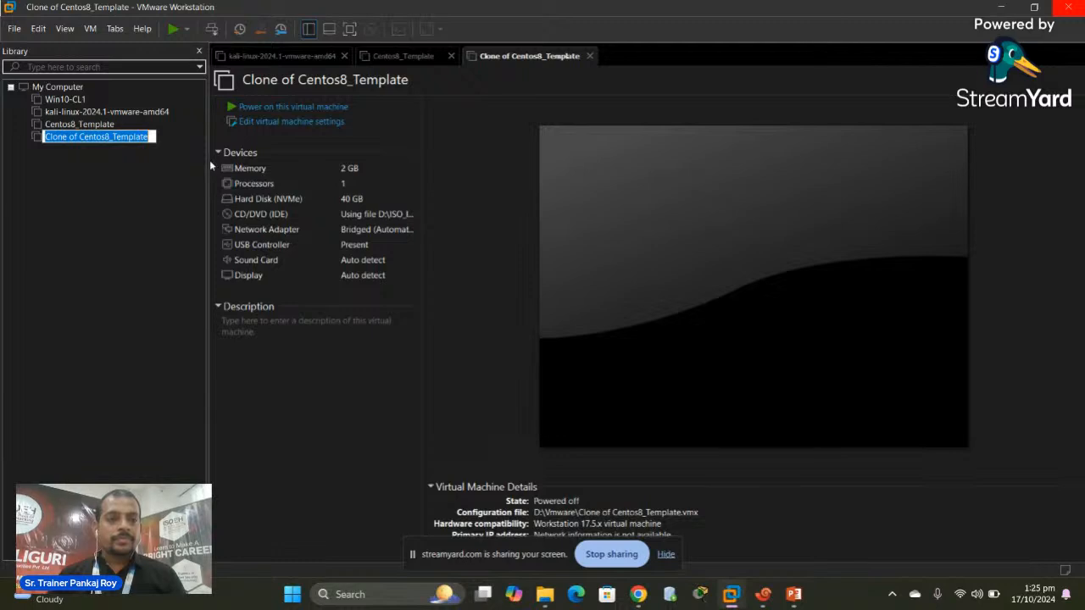
pyautogui.press('BackSpace')
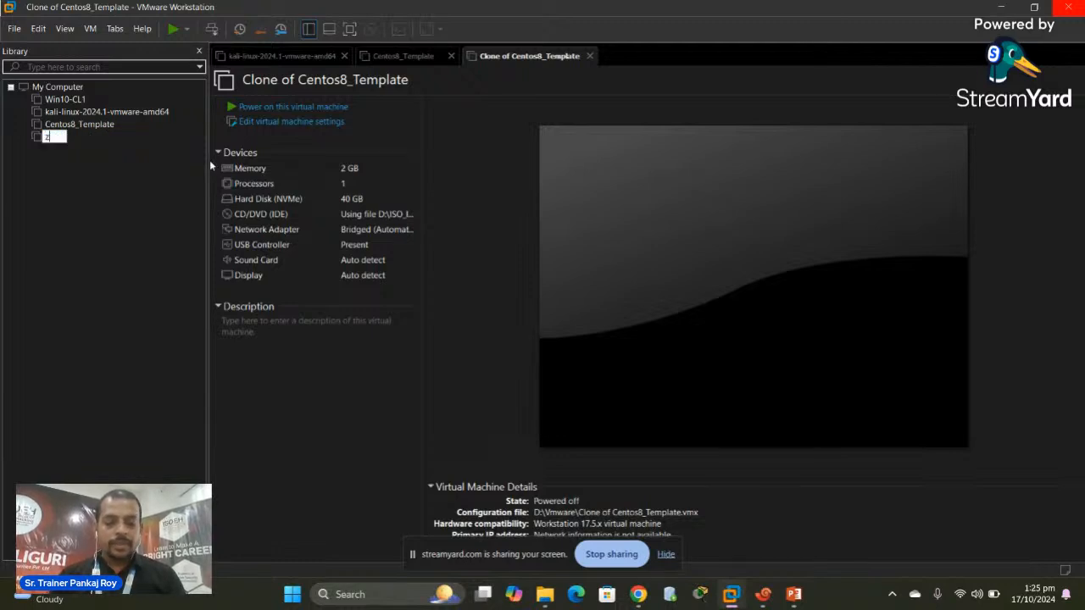
pyautogui.write('zSPlunk')
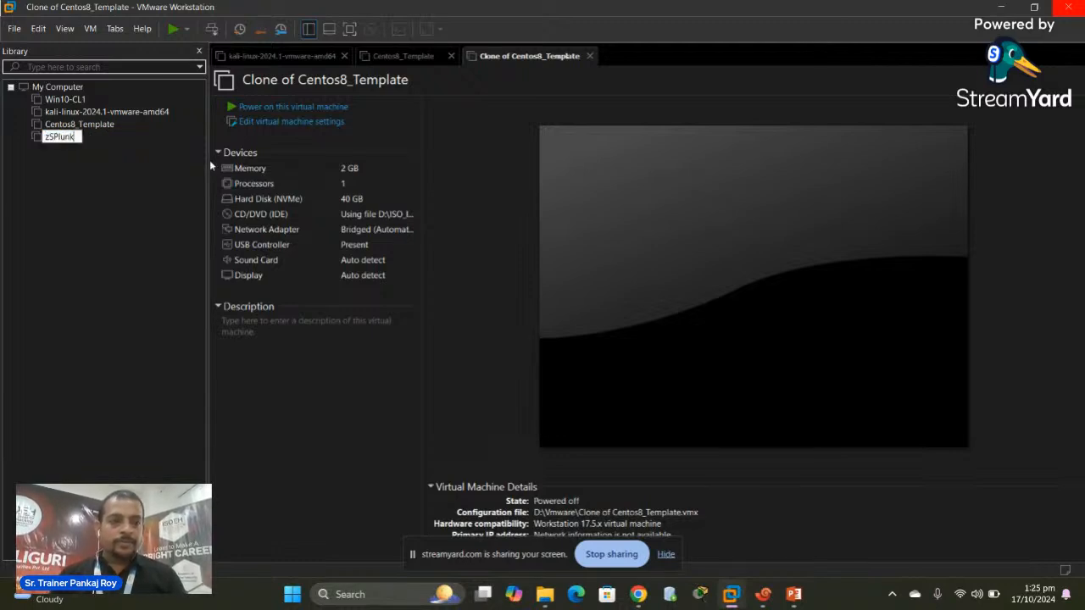
pyautogui.press('BackSpace')
pyautogui.press('BackSpace')
pyautogui.press('BackSpace')
pyautogui.press('BackSpace')
pyautogui.press('BackSpace')
pyautogui.press('BackSpace')
pyautogui.write('Splunk')
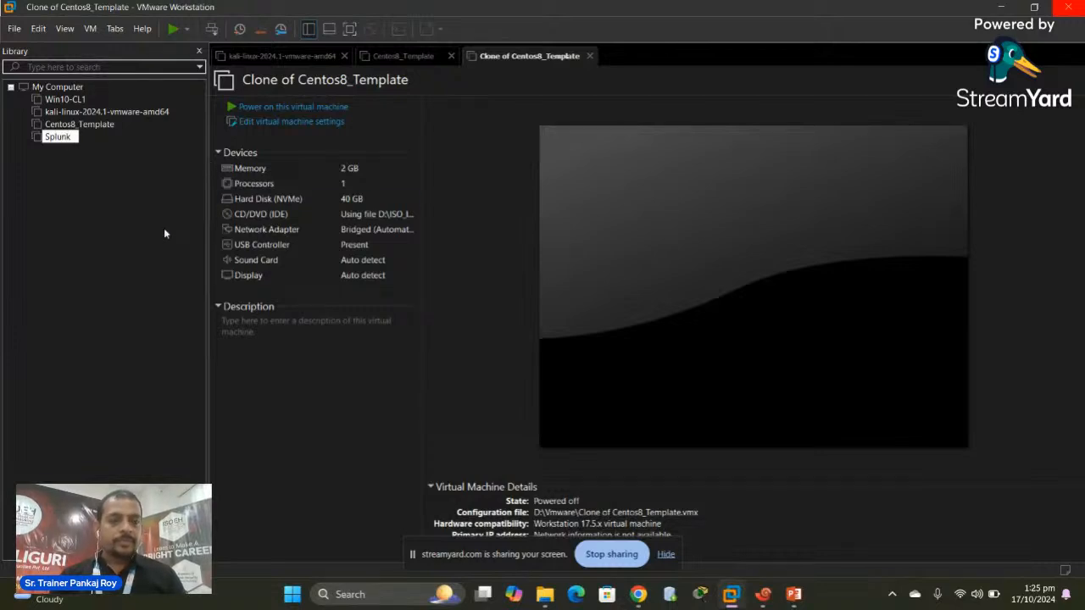
pyautogui.press('Return')
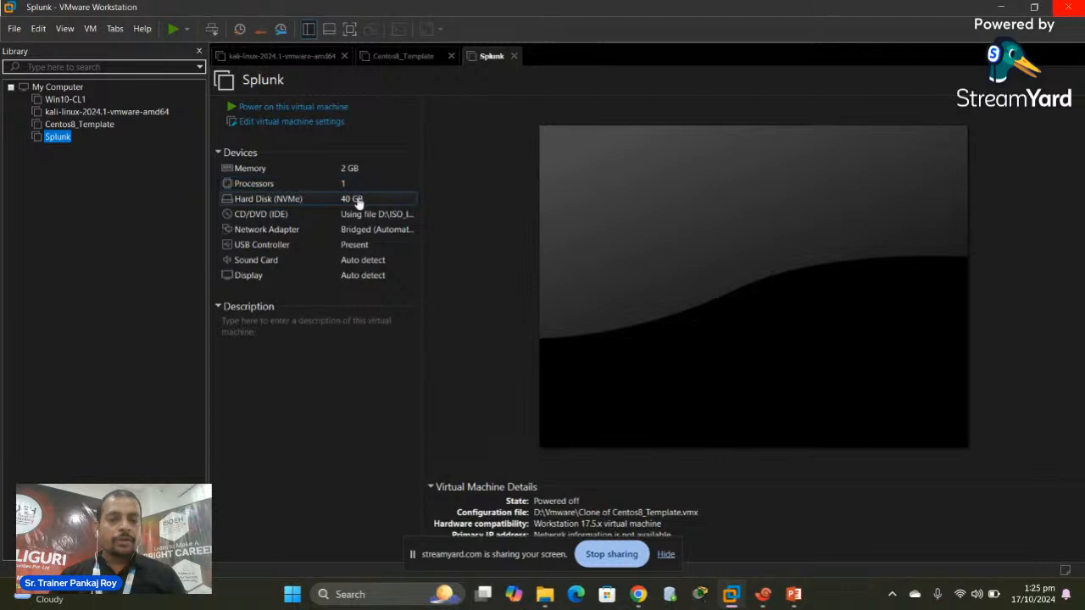
# Set the Splunk VM's memory to 4096 MB
pyautogui.click(272, 174)
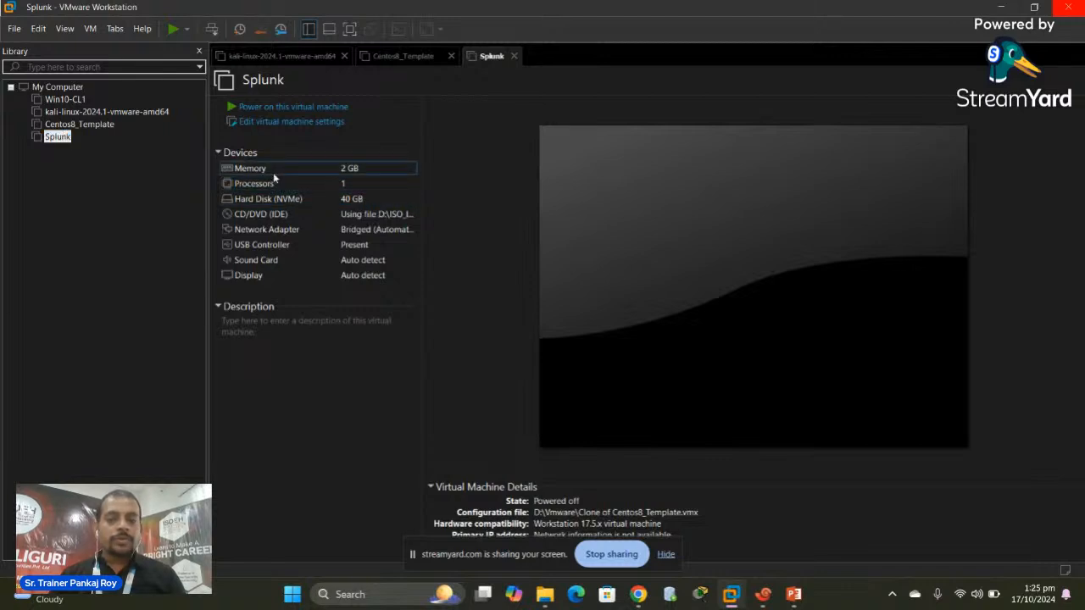
pyautogui.doubleClick(354, 169)
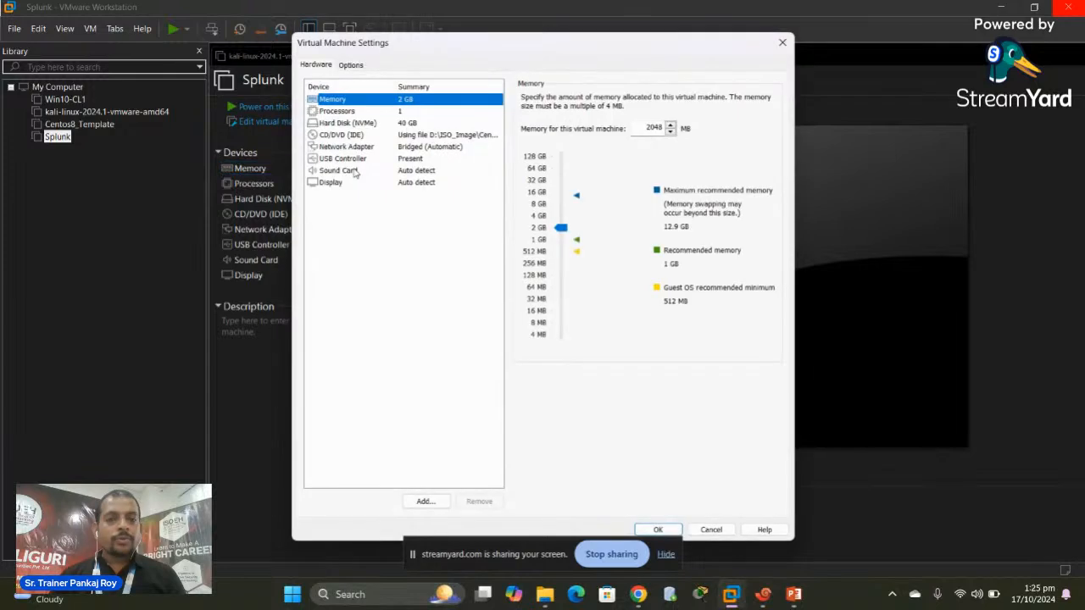
pyautogui.click(538, 217)
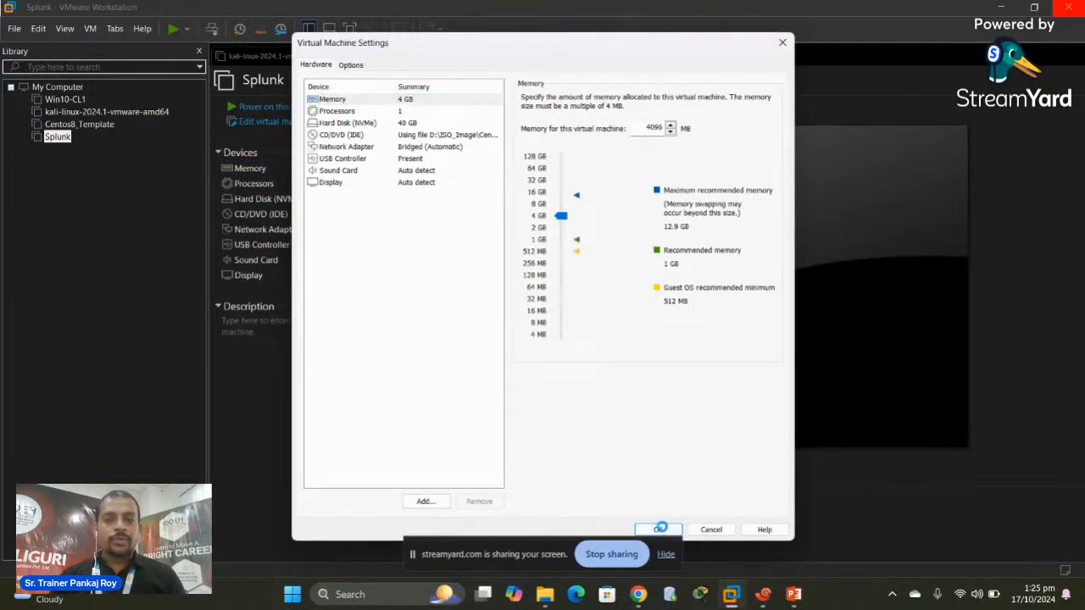
pyautogui.click(660, 529)
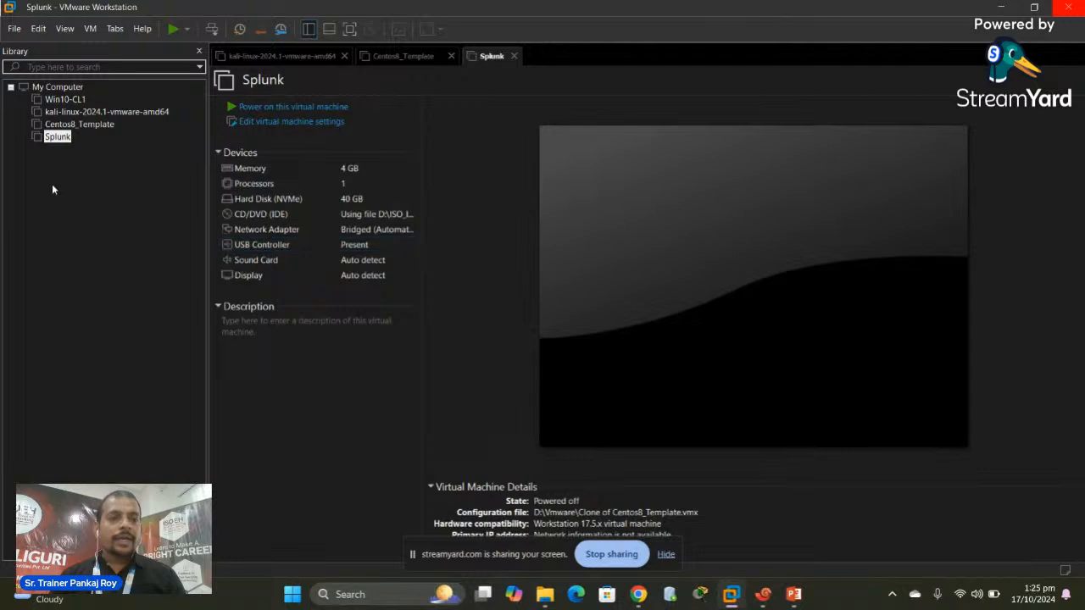
# Power on the Splunk VM and wait for the localhost login prompt
pyautogui.click(300, 108)
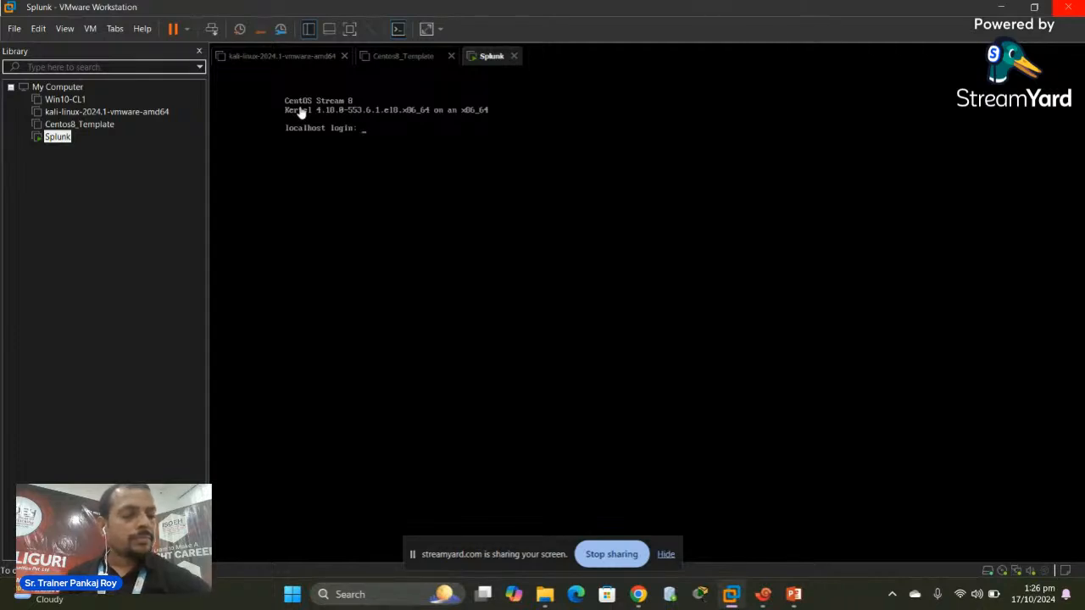
# Log in as root on the Splunk console and run 'ip a' to reveal 192.168.1.76 on ens160
pyautogui.click(431, 155)
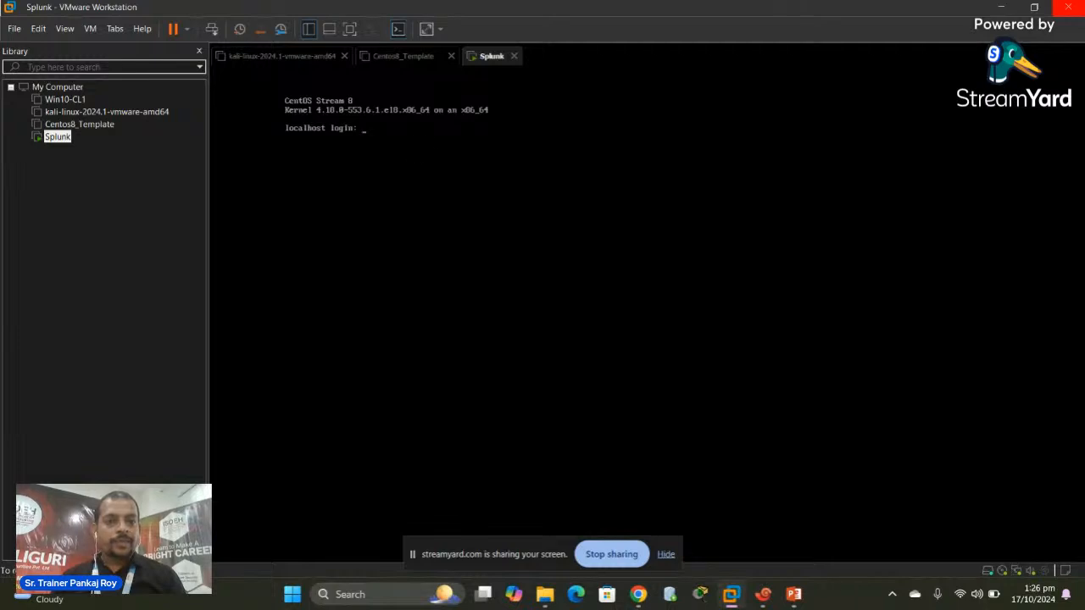
pyautogui.write('root')
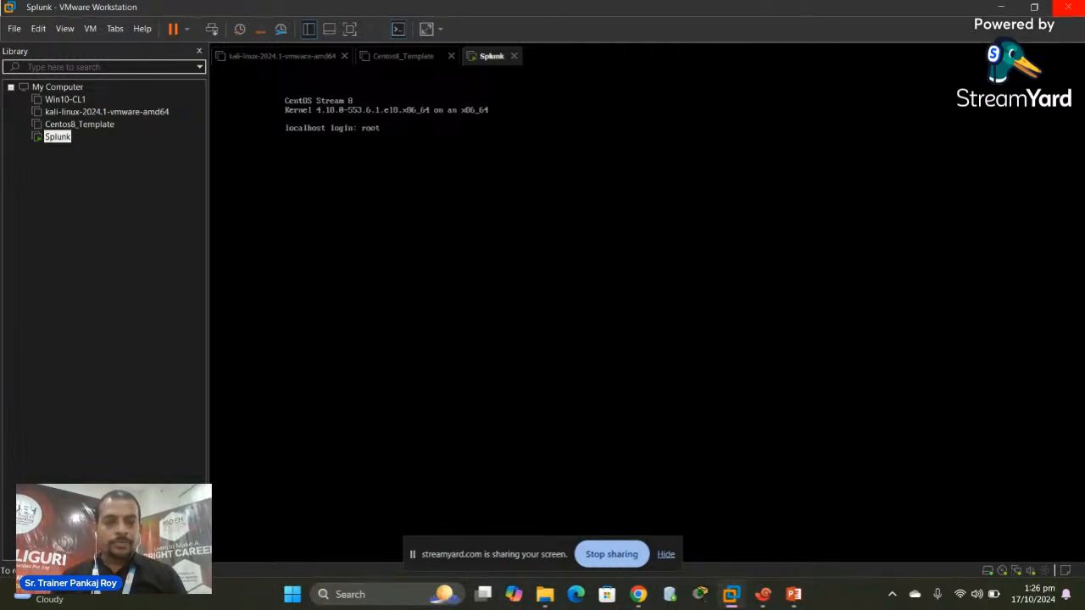
pyautogui.press('Return')
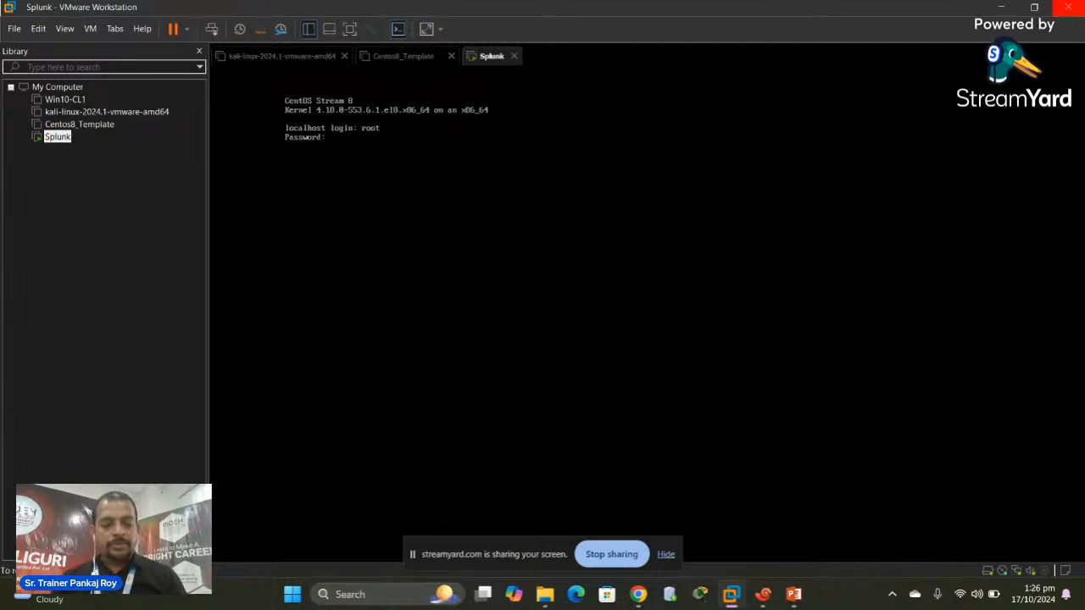
pyautogui.press('Return')
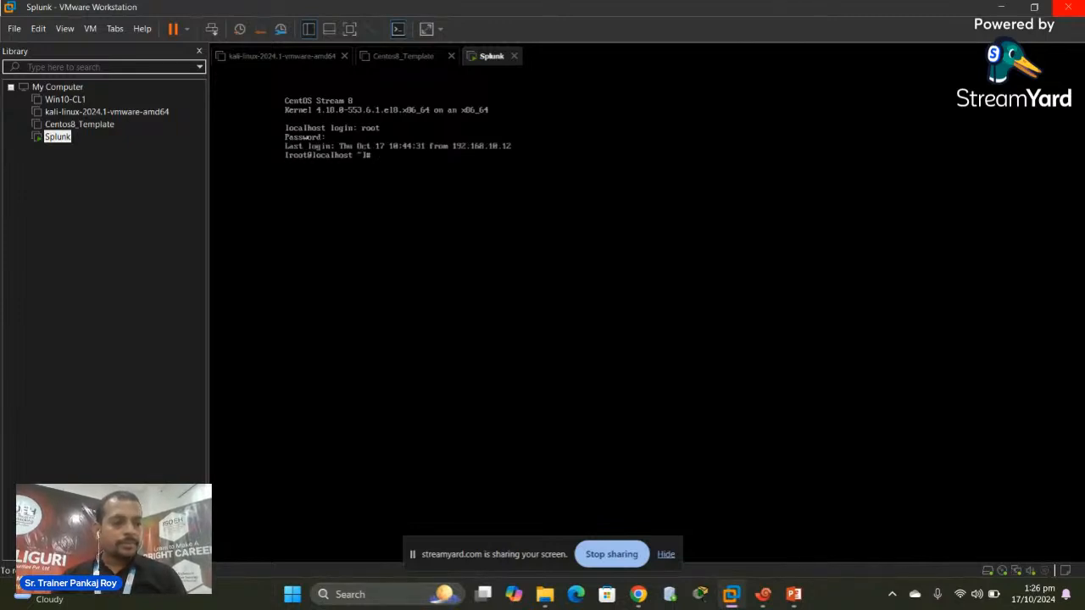
pyautogui.write('ip')
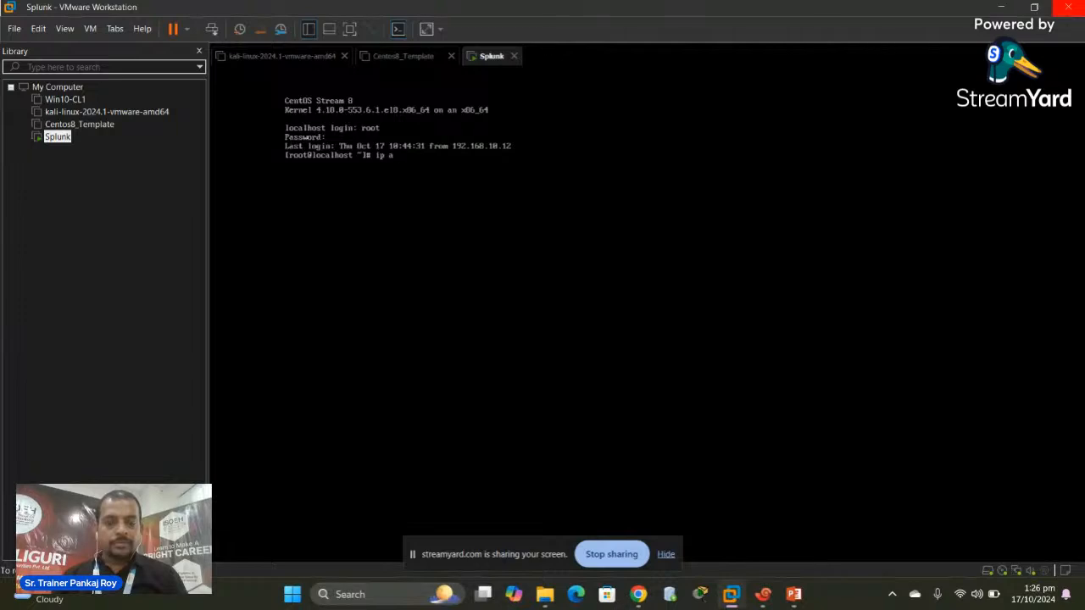
pyautogui.write(' a')
pyautogui.press('Return')
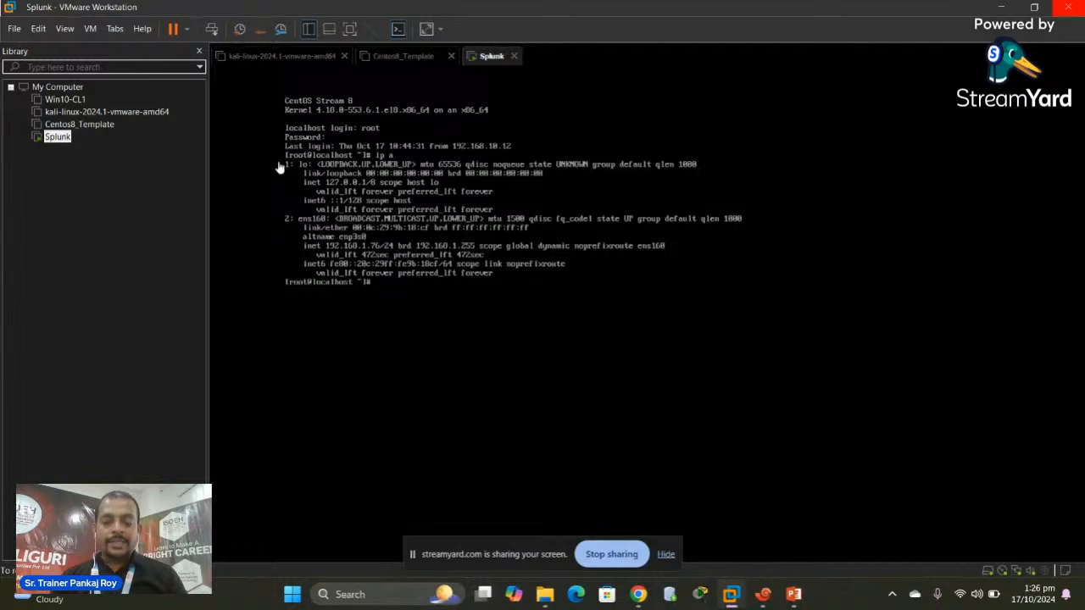
# Switch to Xshell's kali session, minimizing VMware Workstation after briefly returning to it
pyautogui.click(764, 594)
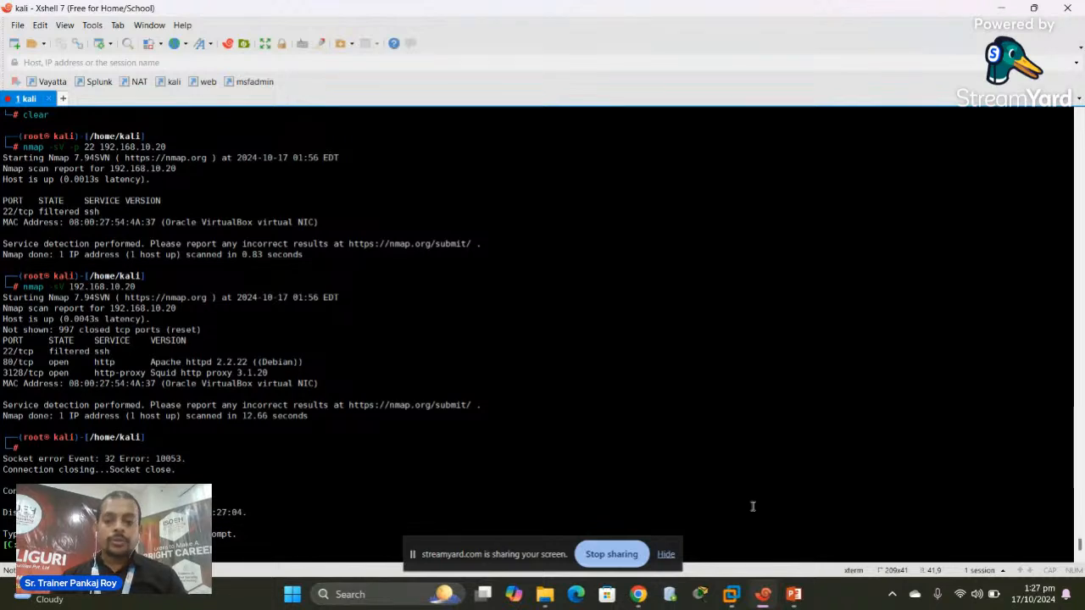
pyautogui.moveTo(790, 595)
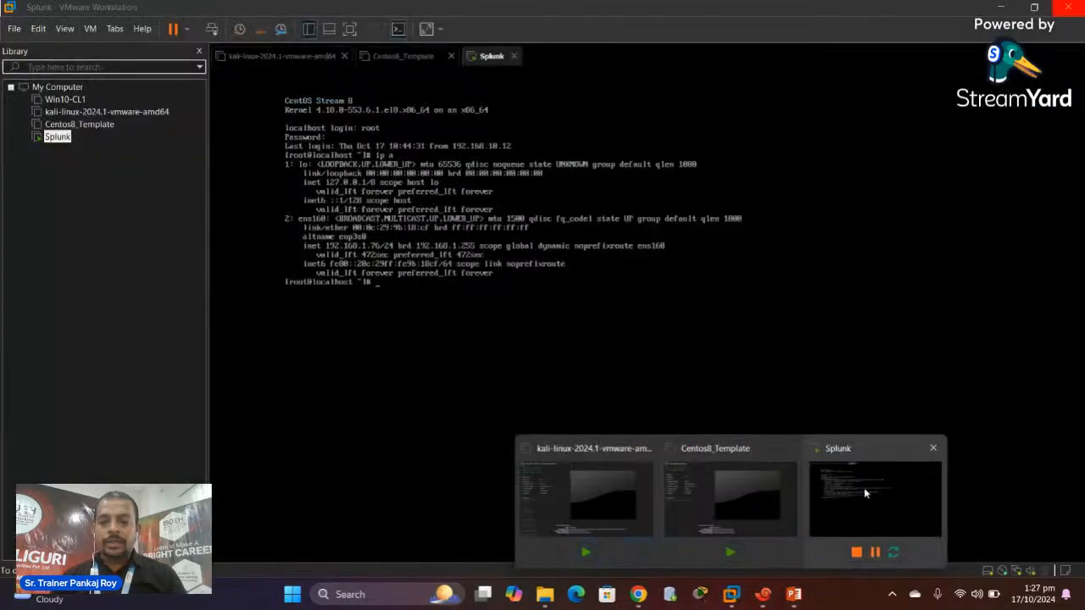
pyautogui.click(863, 487)
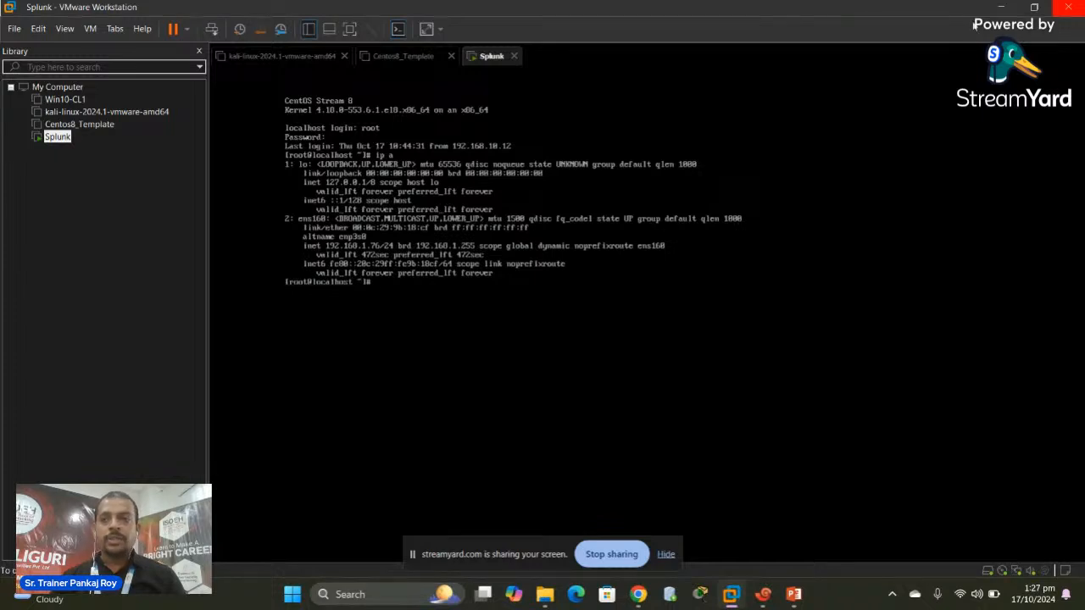
pyautogui.click(1001, 7)
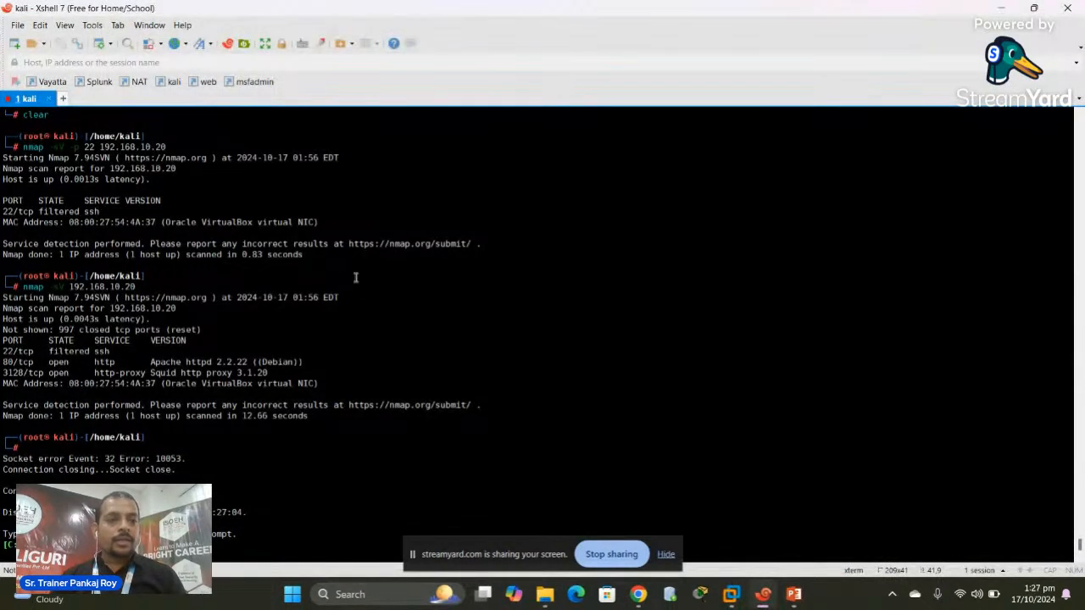
# Change the saved Splunk session's host to 192.168.1.76 and check its login details
pyautogui.click(107, 87)
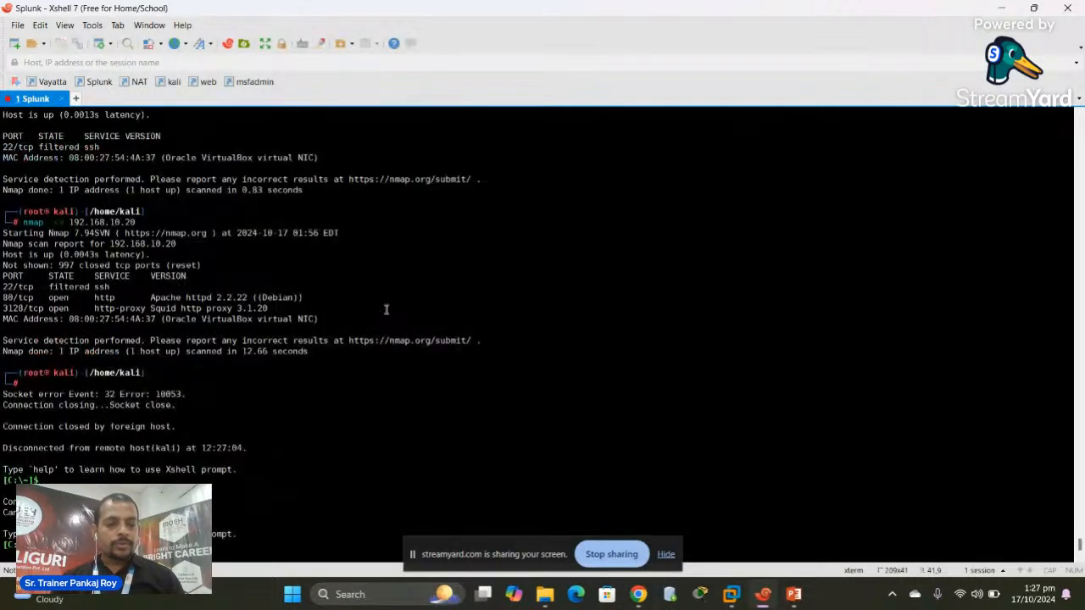
pyautogui.press('Return')
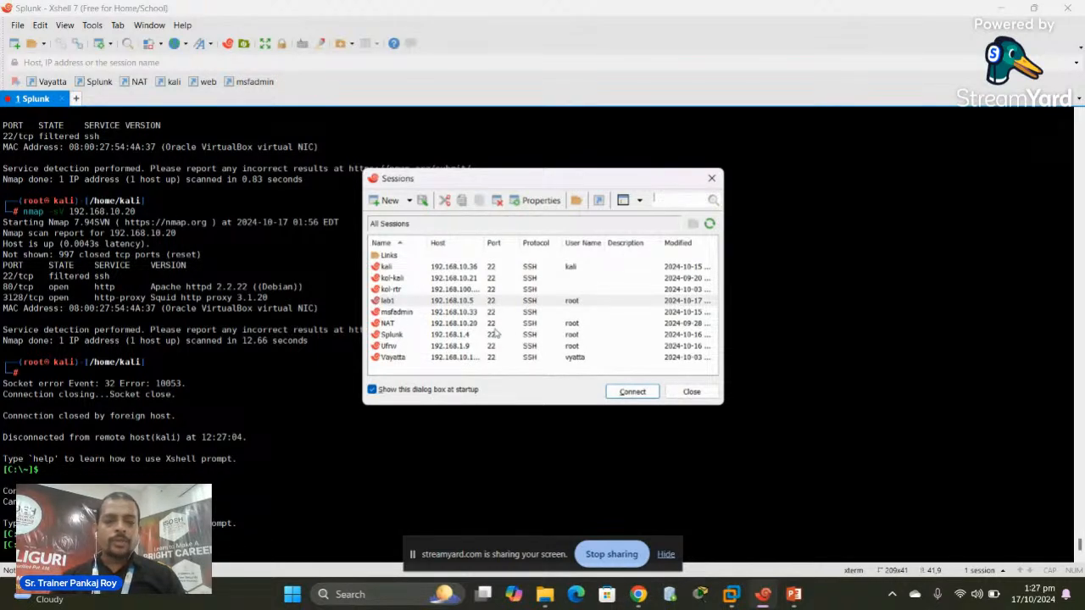
pyautogui.click(413, 338)
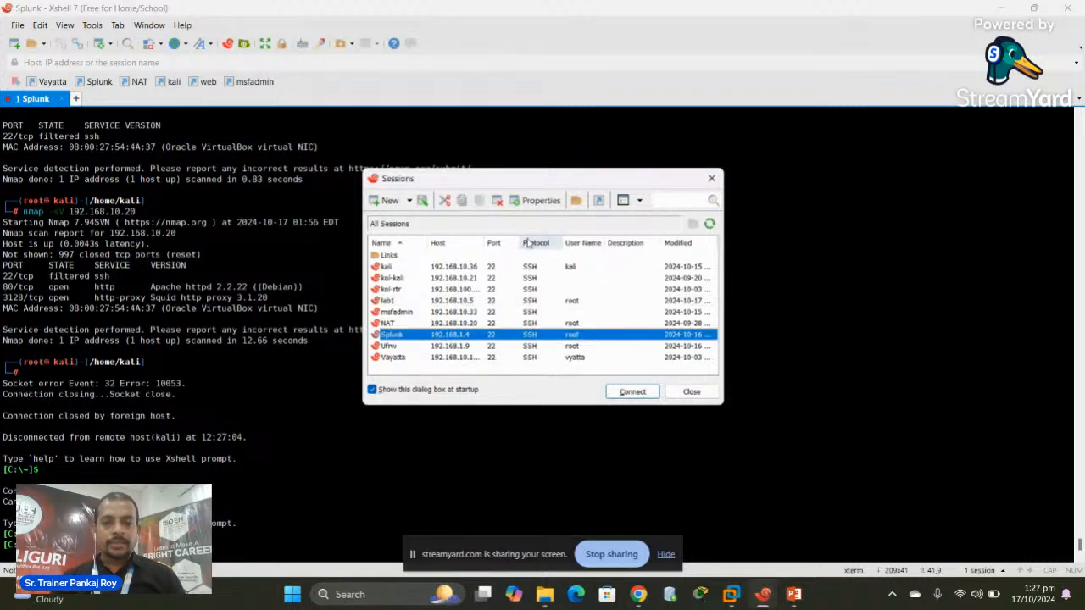
pyautogui.click(540, 201)
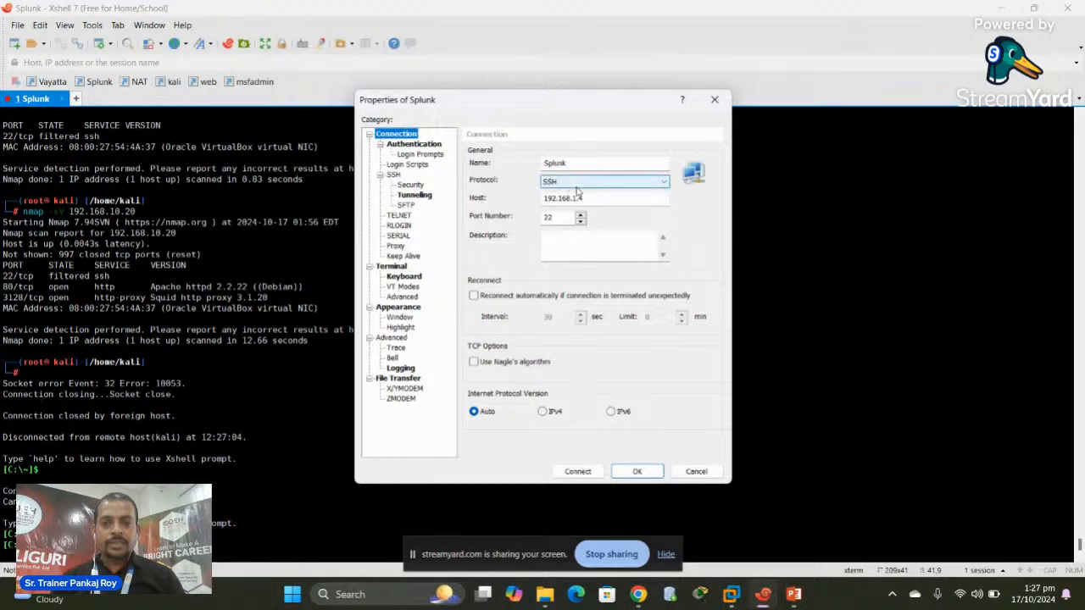
pyautogui.click(587, 196)
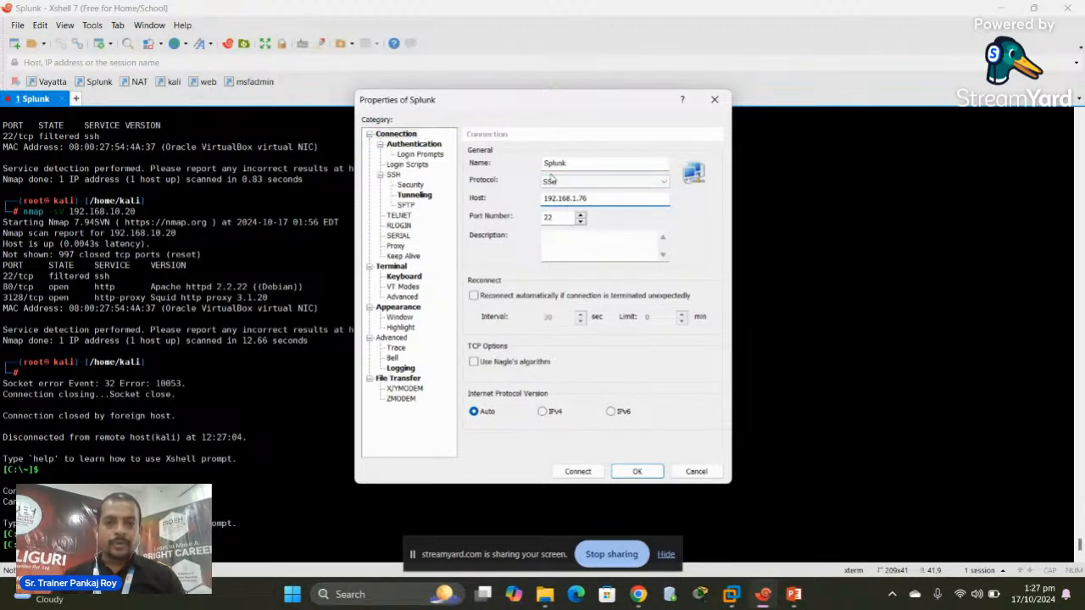
pyautogui.click(421, 146)
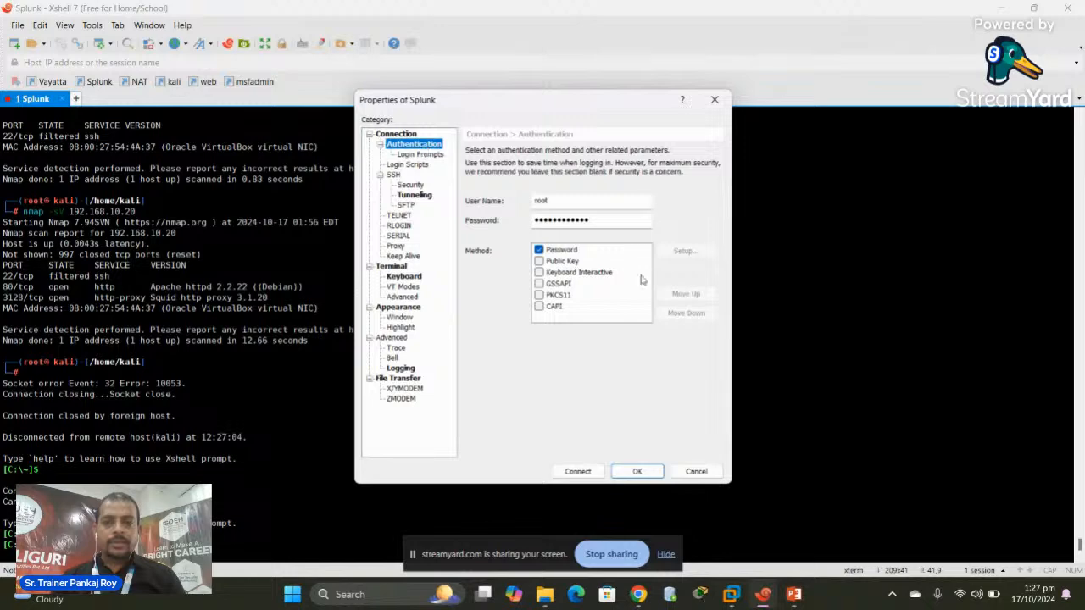
# Connect to the VM as root, accept and save the host key, and clear the screen
pyautogui.click(581, 472)
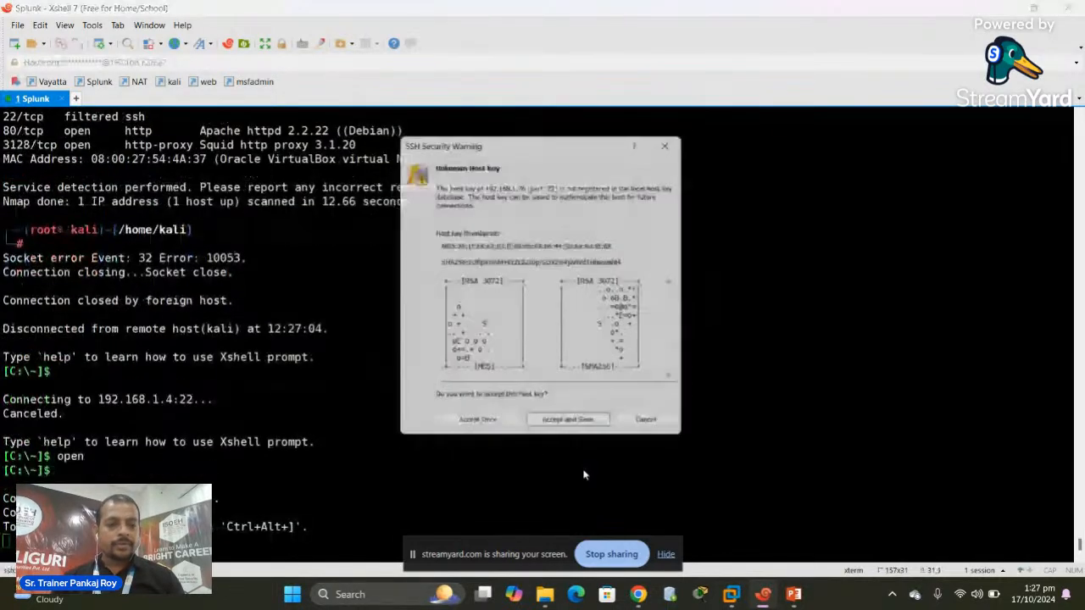
pyautogui.click(576, 430)
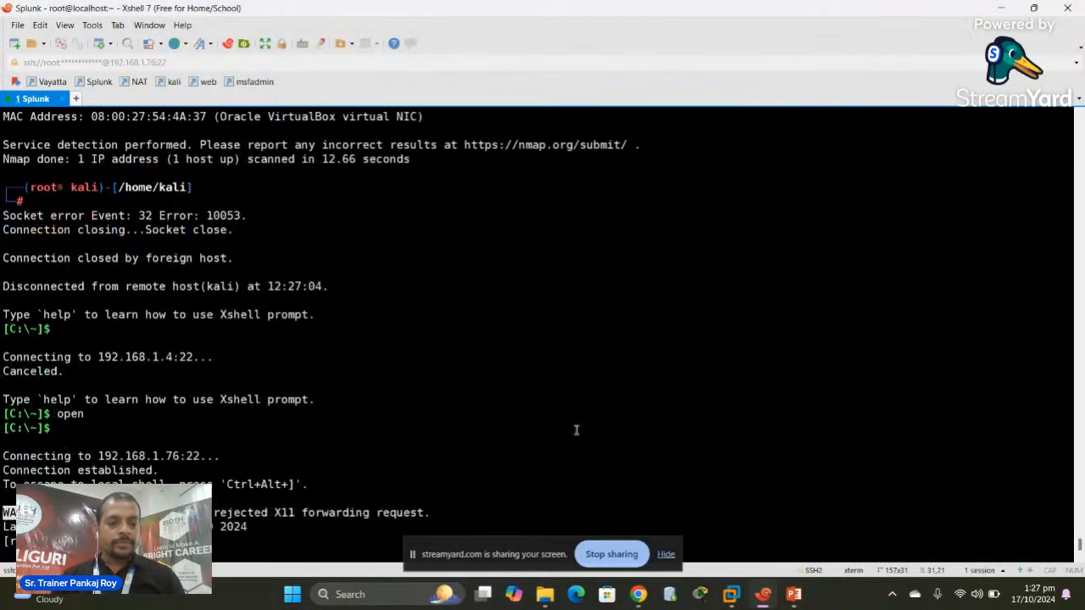
pyautogui.hotkey('ctrl', 'l')
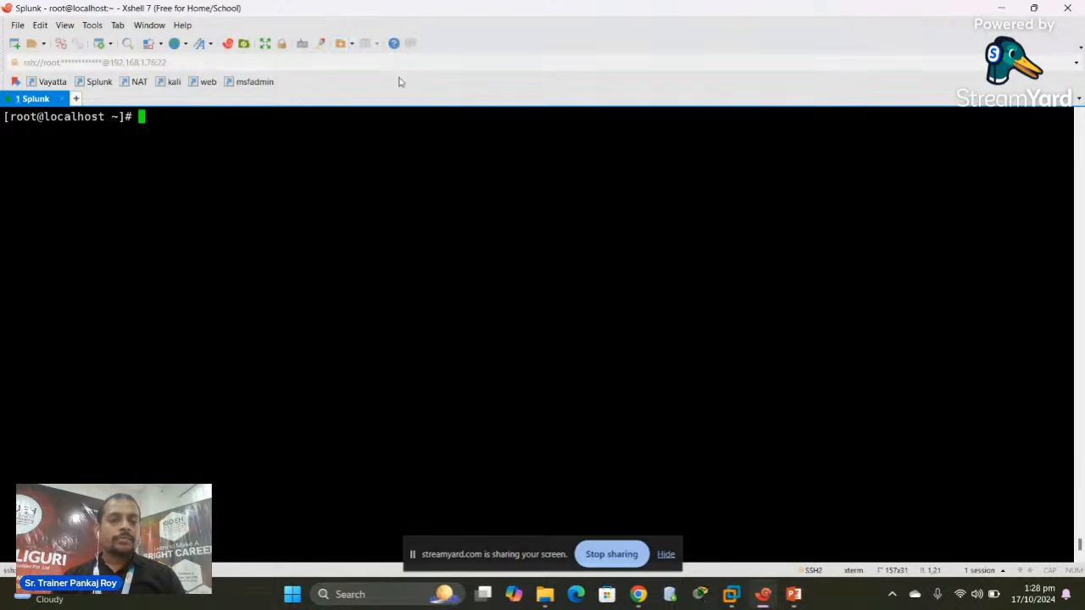
# Set the Xshell terminal font (DejaVu Sans Mono) to size 14, keeping the Normal style
pyautogui.click(353, 44)
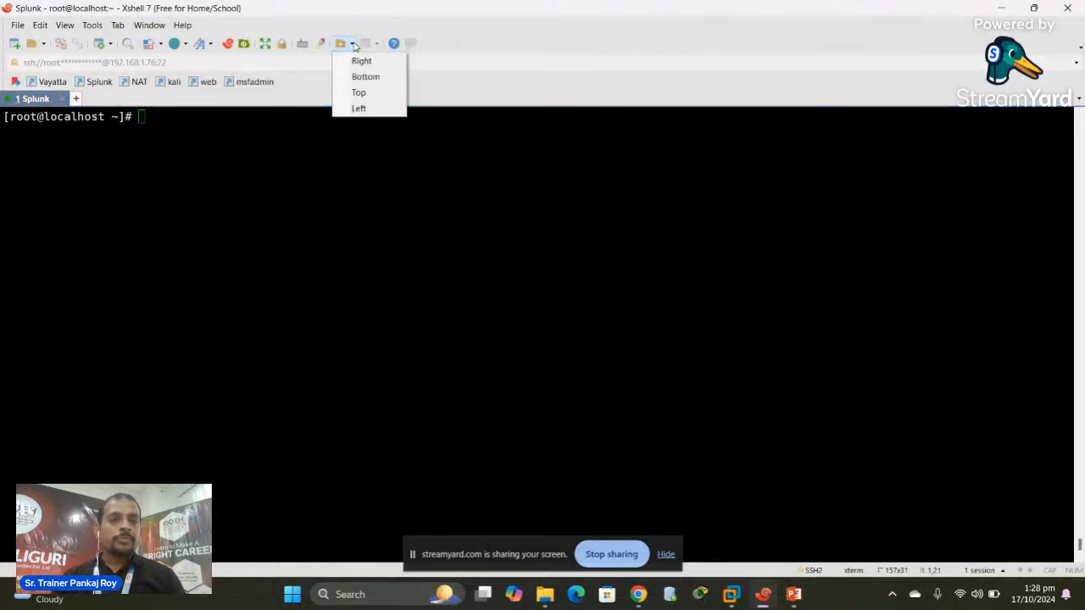
pyautogui.click(212, 45)
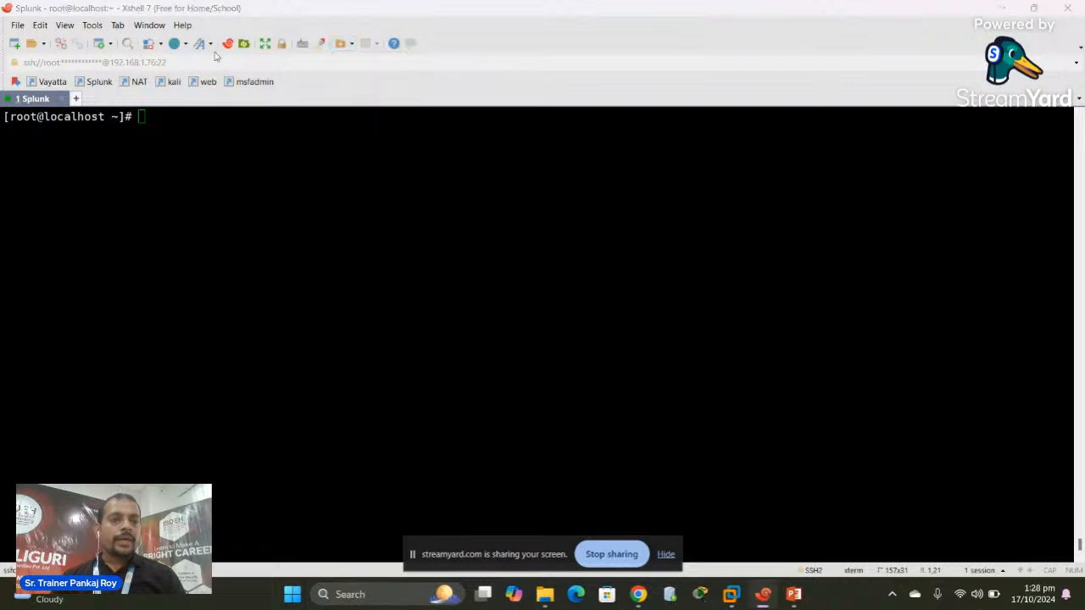
pyautogui.click(321, 67)
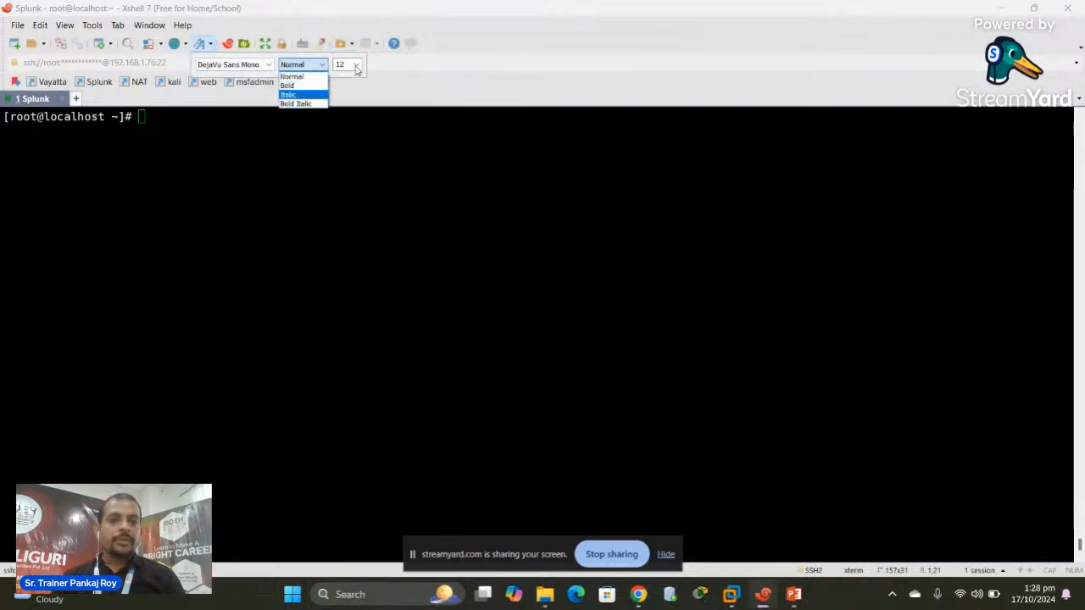
pyautogui.click(357, 70)
pyautogui.click(357, 70)
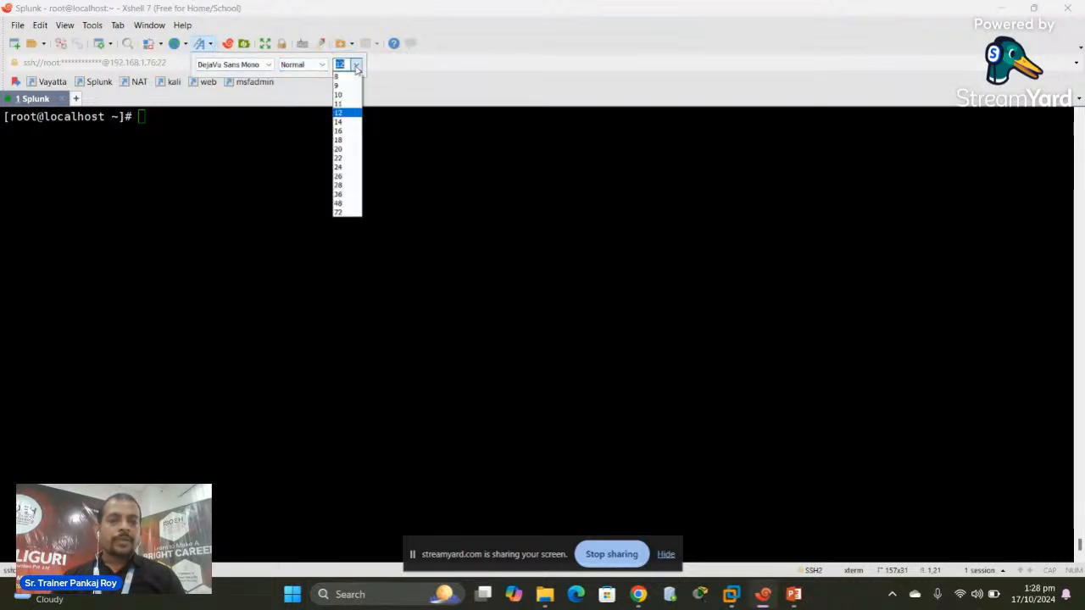
pyautogui.click(341, 118)
pyautogui.click(238, 156)
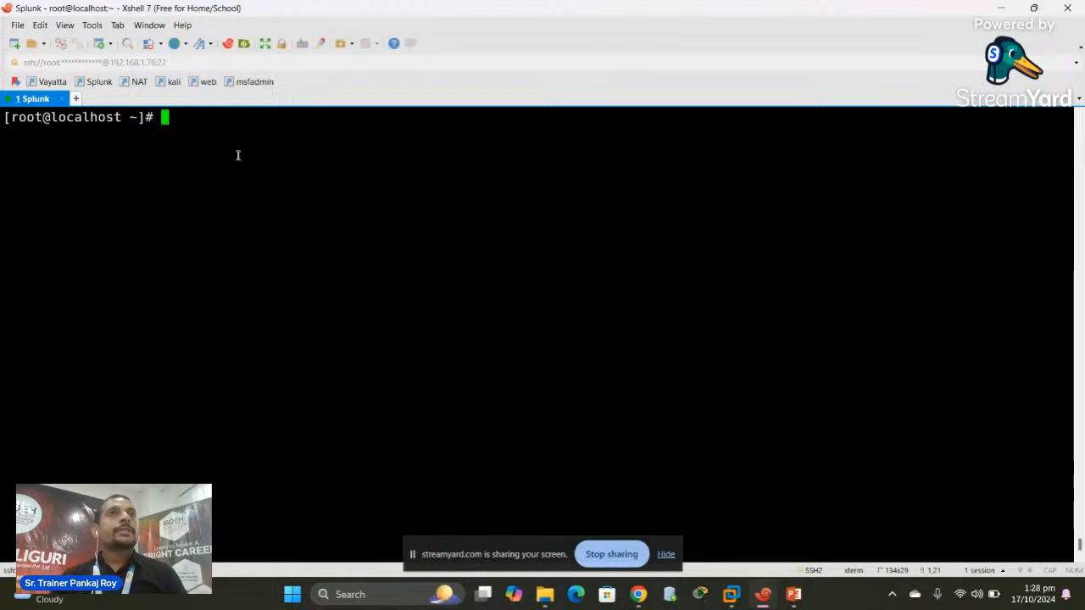
# Stop and then disable the firewalld service with systemctl
pyautogui.write('sys')
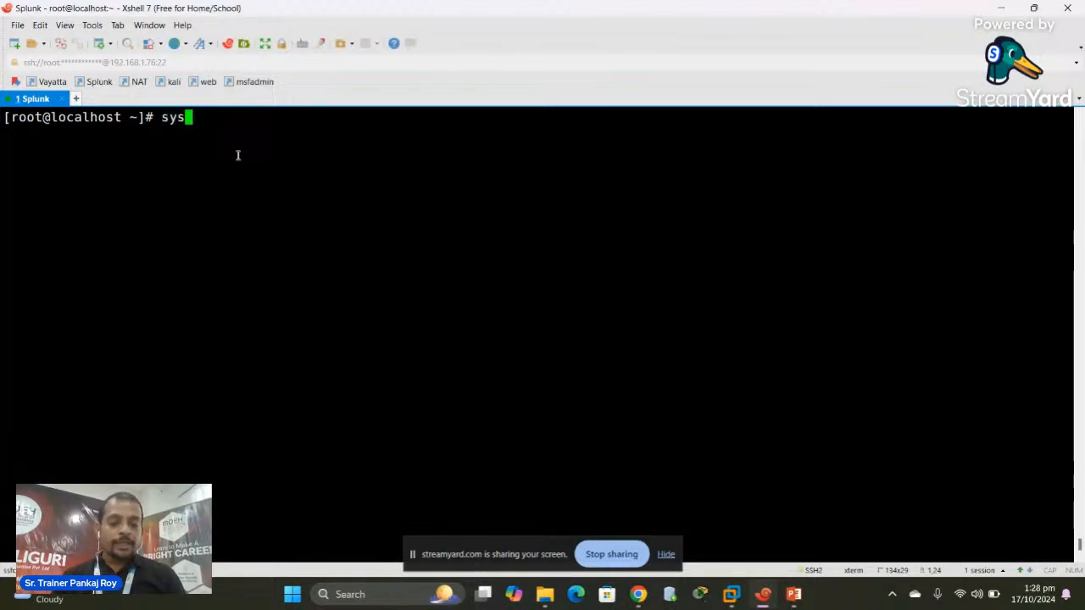
pyautogui.write('temctl ')
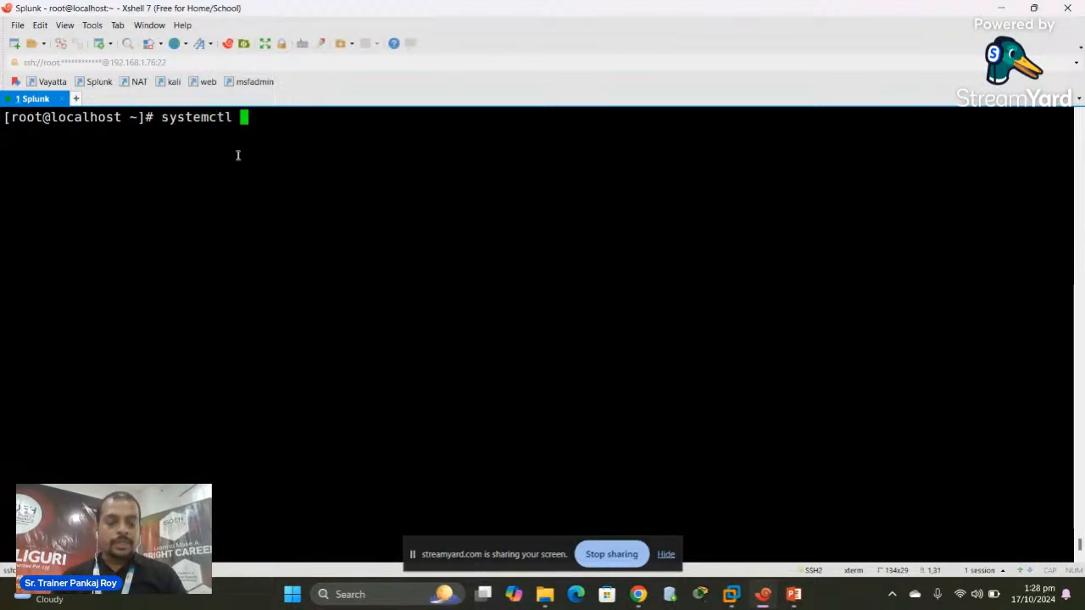
pyautogui.write('stop ')
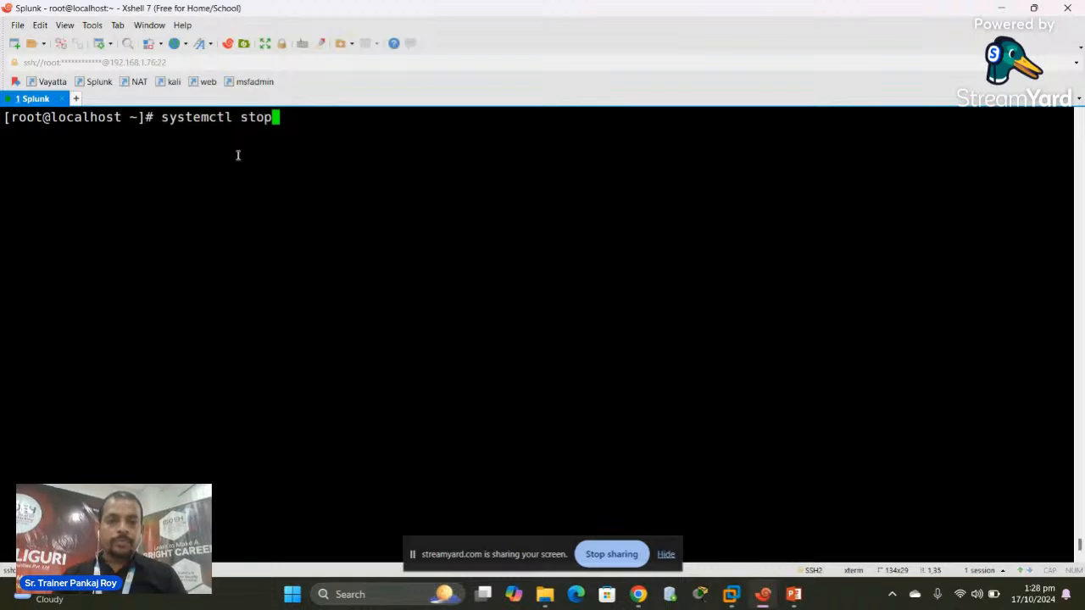
pyautogui.write('firewalld')
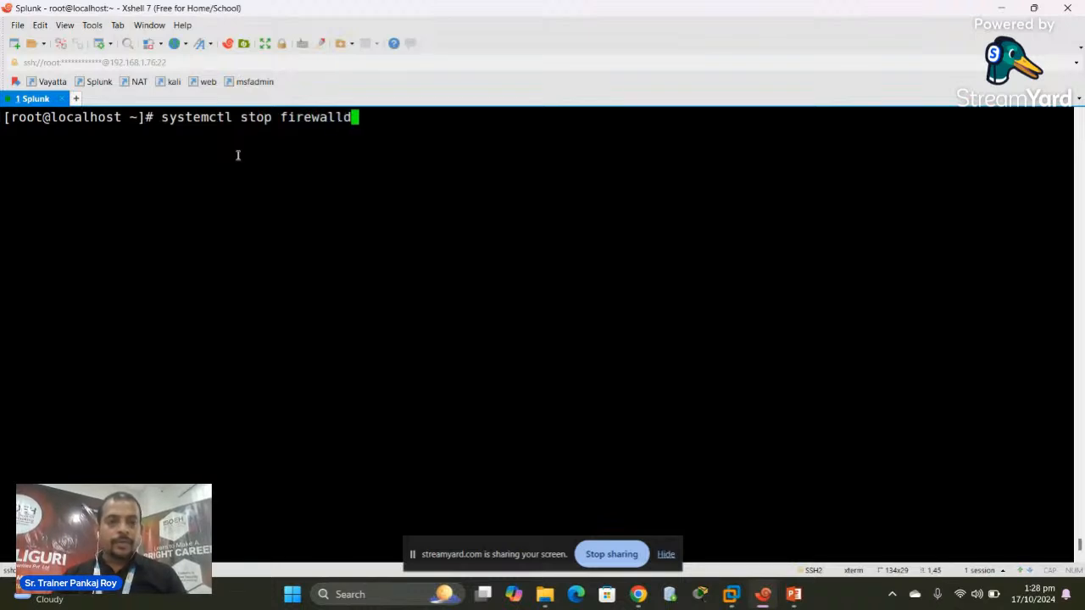
pyautogui.press('Return')
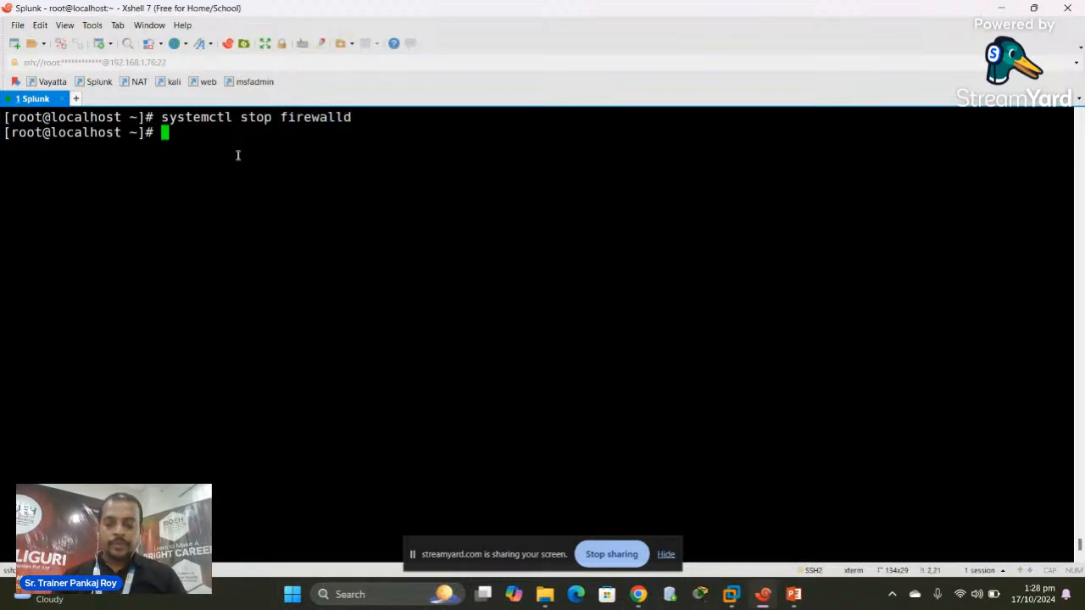
pyautogui.press('Up')
pyautogui.press('Left')
pyautogui.press('Left')
pyautogui.press('Left')
pyautogui.press('Left')
pyautogui.press('Left')
pyautogui.press('Left')
pyautogui.press('Left')
pyautogui.press('Left')
pyautogui.press('Left')
pyautogui.press('Left')
pyautogui.press('BackSpace')
pyautogui.press('BackSpace')
pyautogui.press('BackSpace')
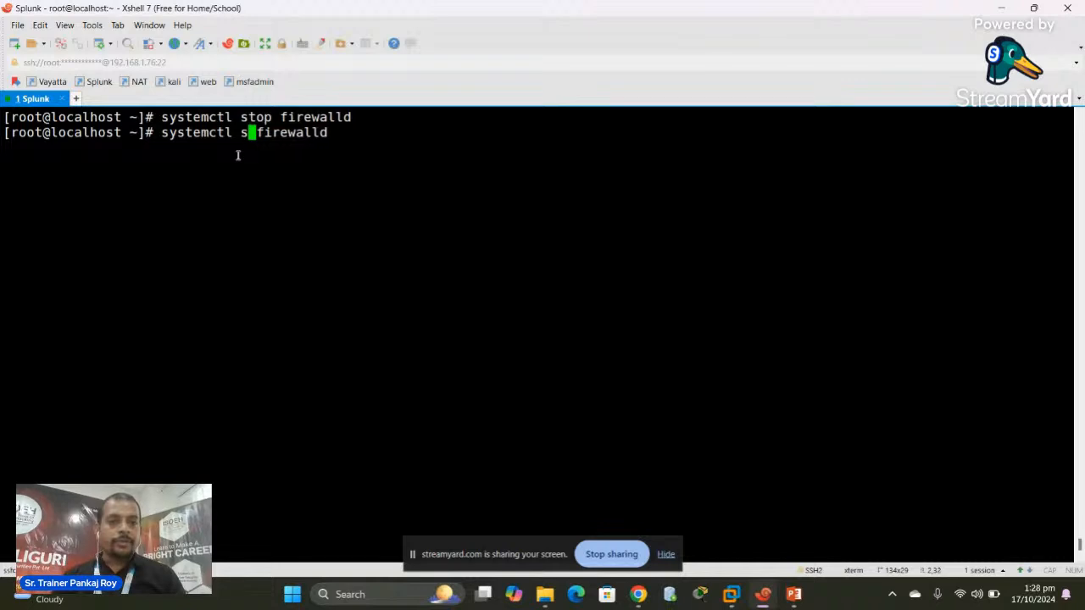
pyautogui.press('BackSpace')
pyautogui.write('disable')
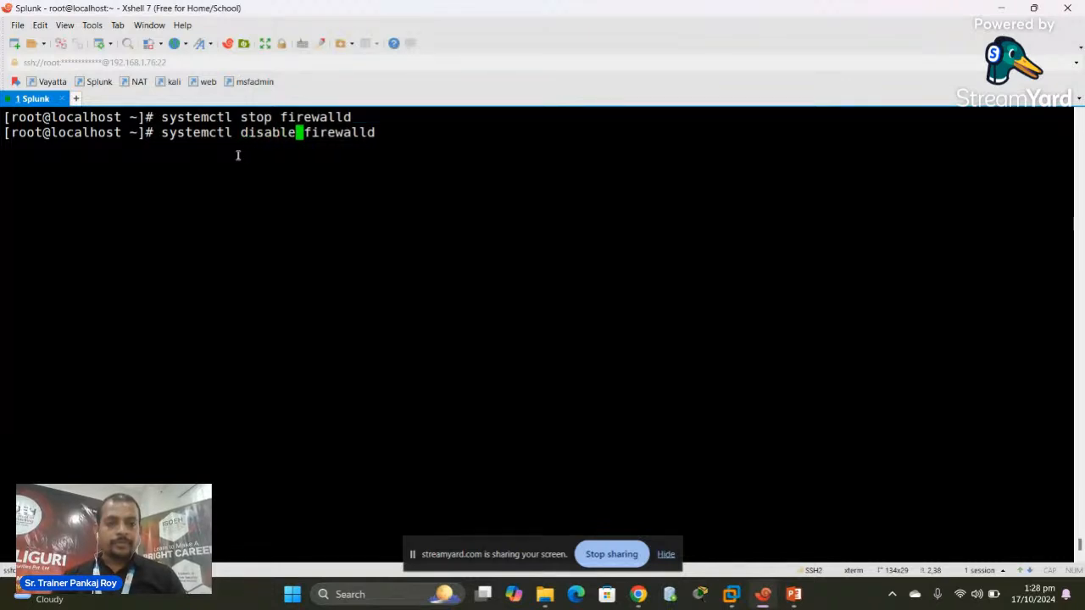
pyautogui.press('Return')
# Run systemctl status firewalld to confirm it is inactive and disabled, then clear the screen
pyautogui.write('clear')
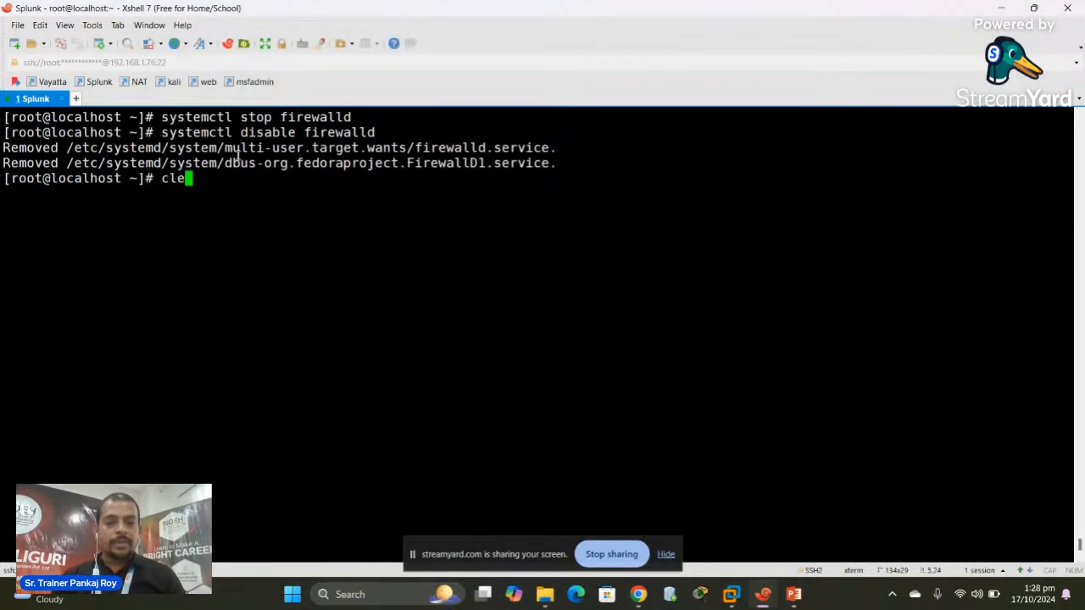
pyautogui.press('Return')
pyautogui.press('Up')
pyautogui.press('Left')
pyautogui.press('Up')
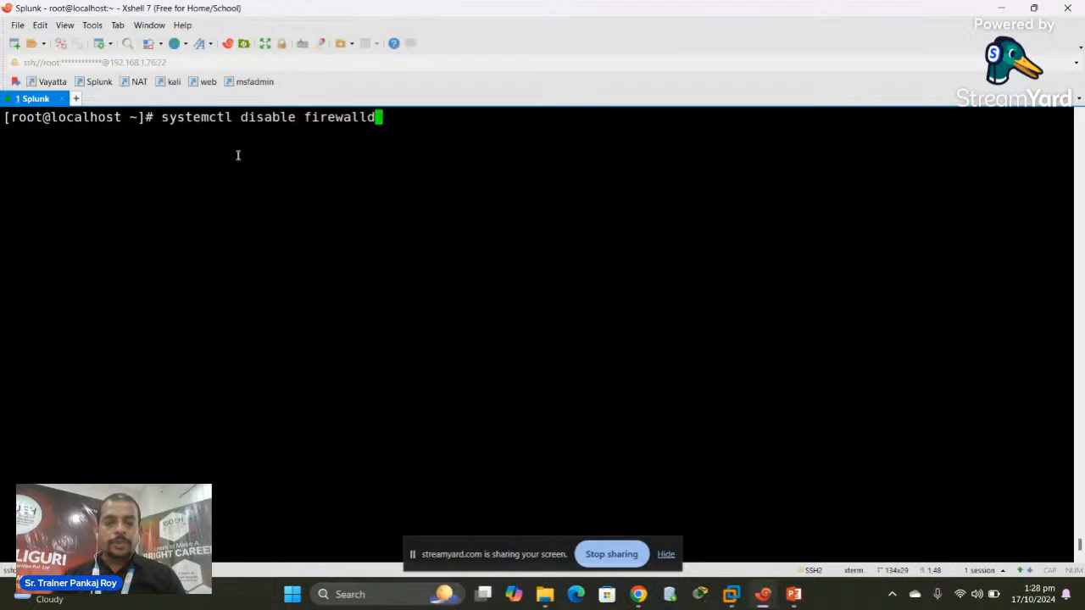
pyautogui.press('Left')
pyautogui.press('Left')
pyautogui.press('Left')
pyautogui.press('Left')
pyautogui.press('Left')
pyautogui.press('Left')
pyautogui.press('Left')
pyautogui.press('Left')
pyautogui.press('Left')
pyautogui.press('BackSpace')
pyautogui.press('BackSpace')
pyautogui.press('BackSpace')
pyautogui.press('BackSpace')
pyautogui.press('BackSpace')
pyautogui.press('BackSpace')
pyautogui.press('BackSpace')
pyautogui.press('BackSpace')
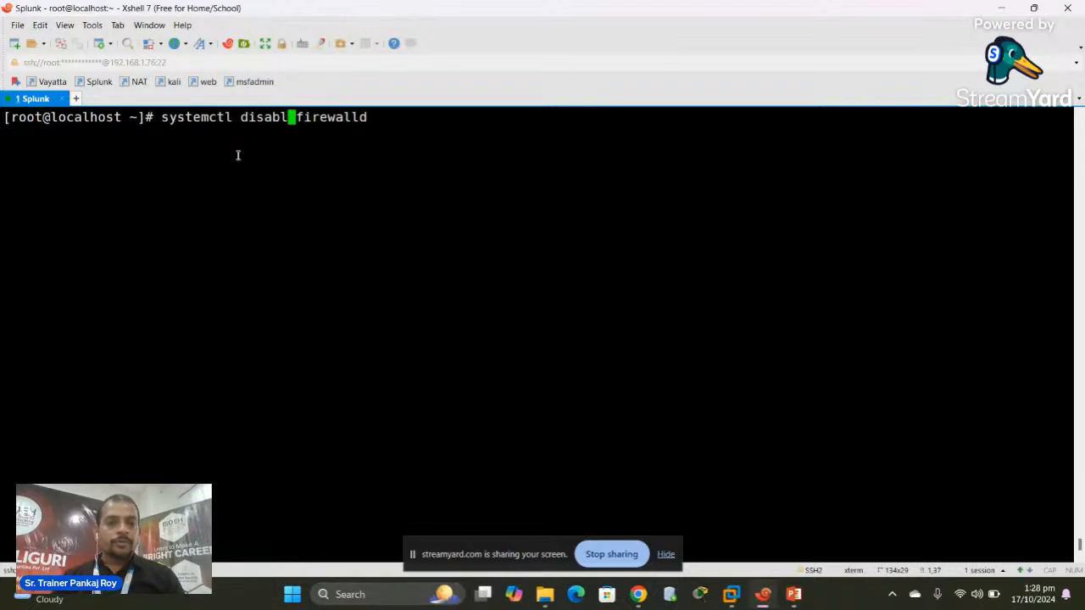
pyautogui.write('stat')
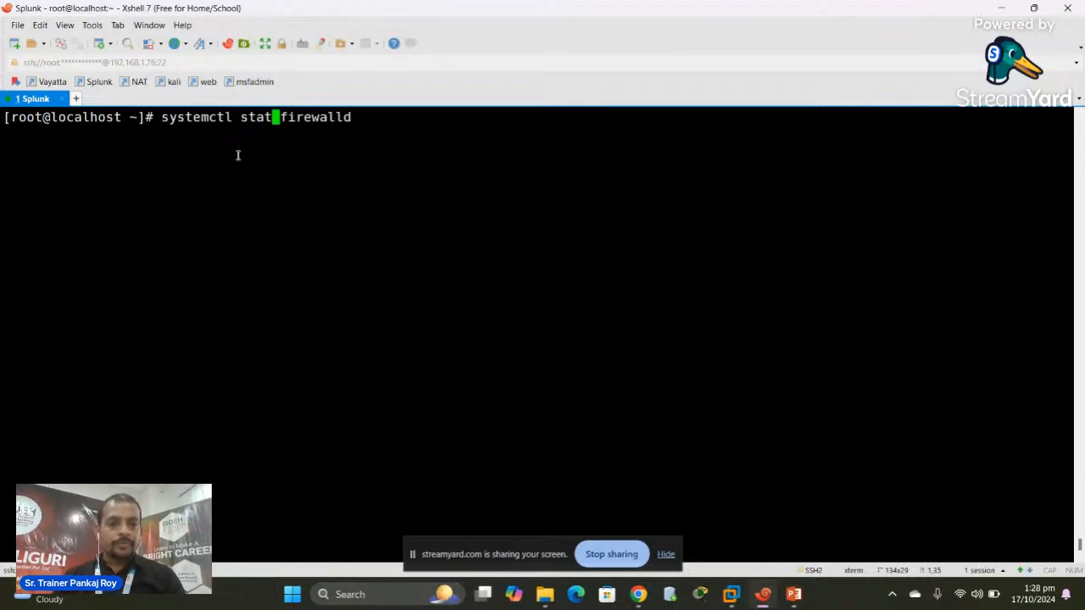
pyautogui.write('us')
pyautogui.press('Return')
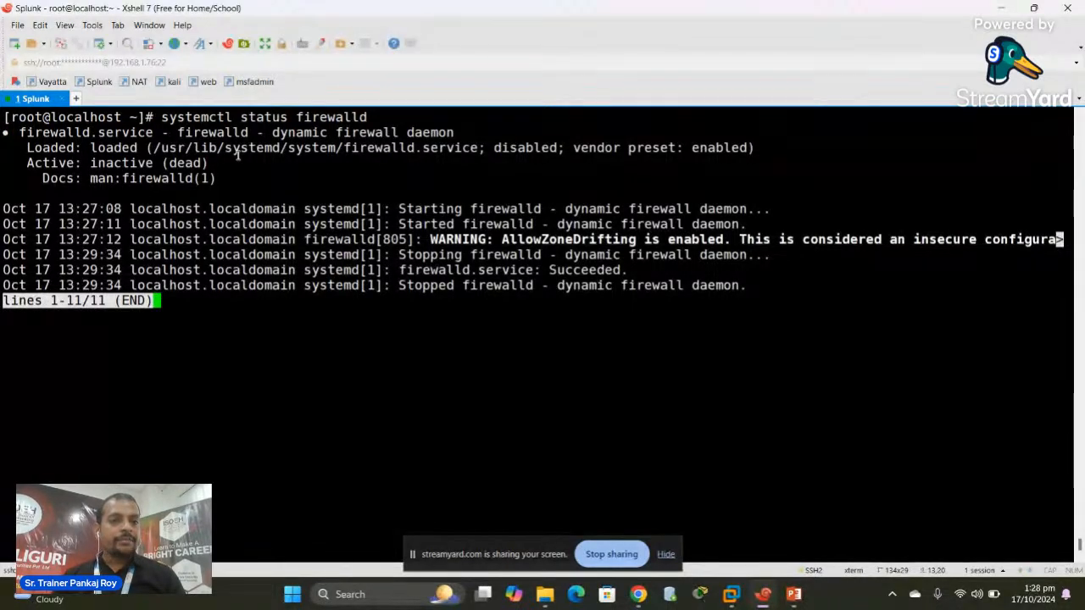
pyautogui.write('qclear')
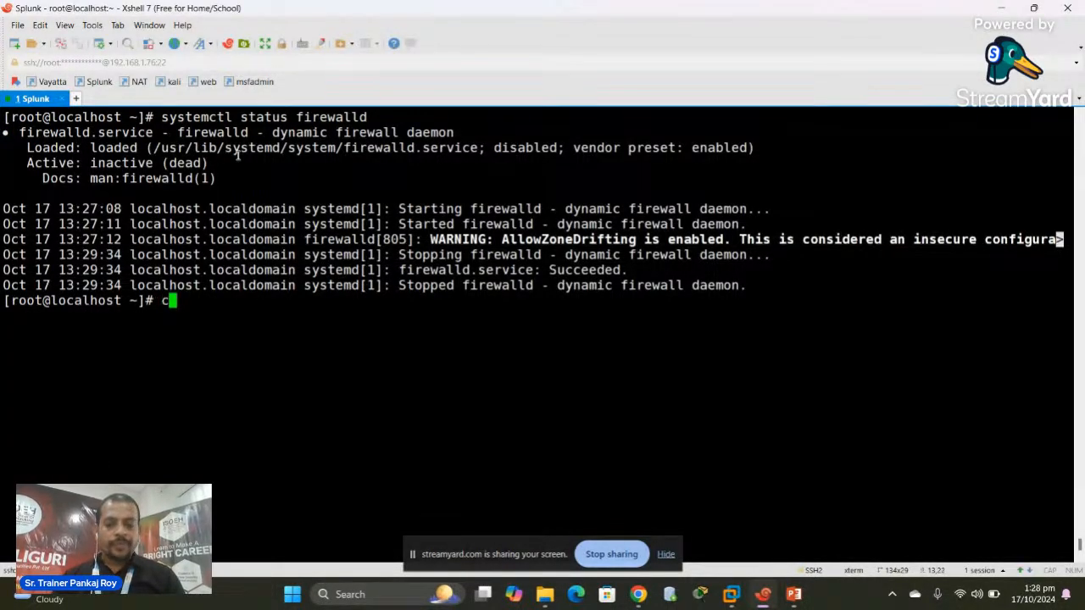
pyautogui.press('Return')
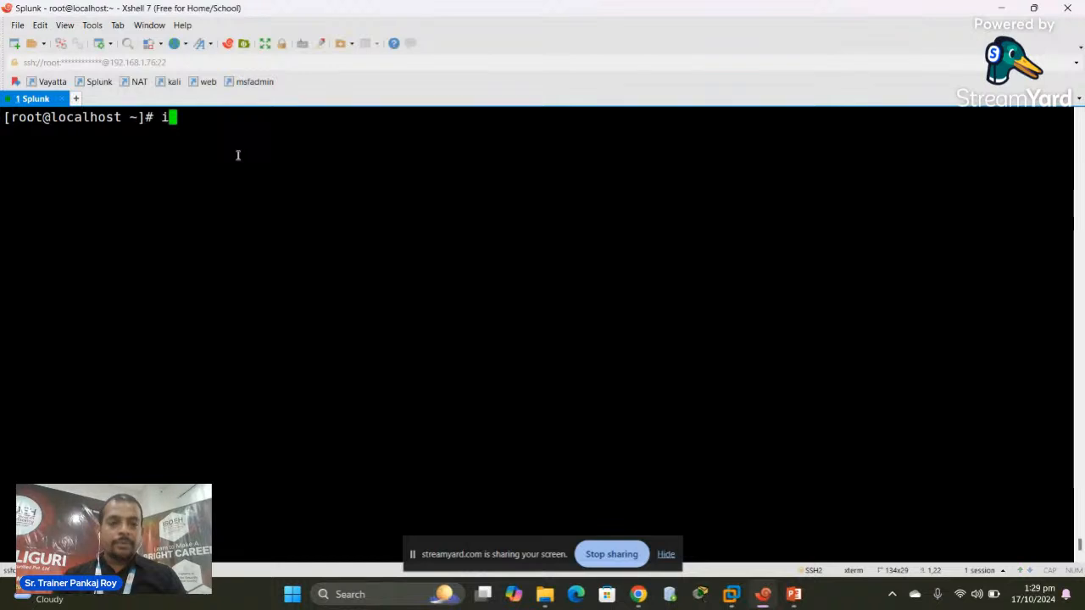
# List the current firewall policies with iptables -S, after a failed lowercase -s attempt
pyautogui.write('iptab')
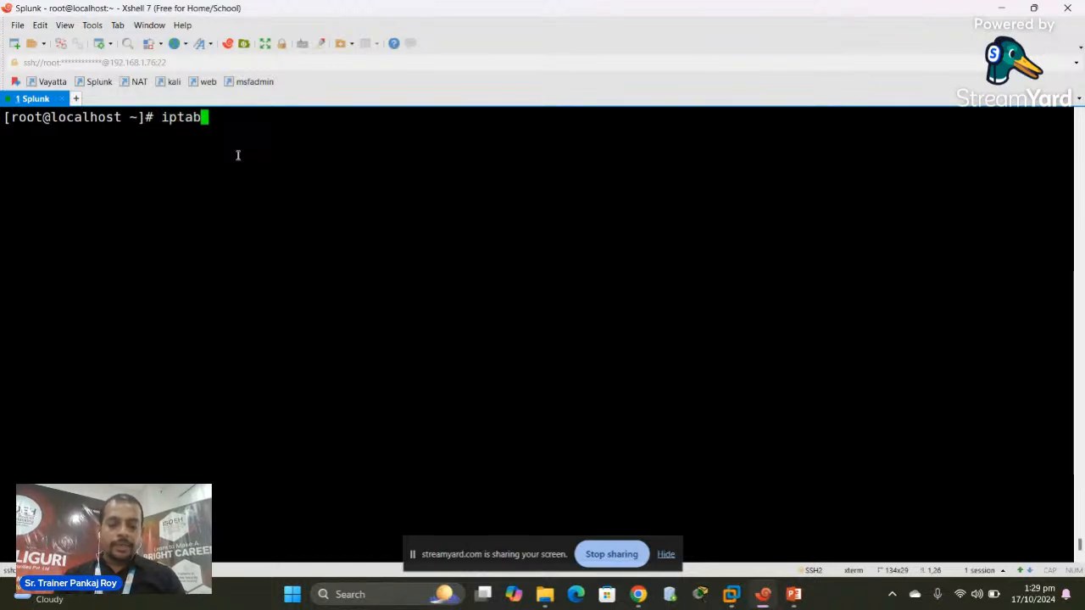
pyautogui.write('les -s')
pyautogui.press('Return')
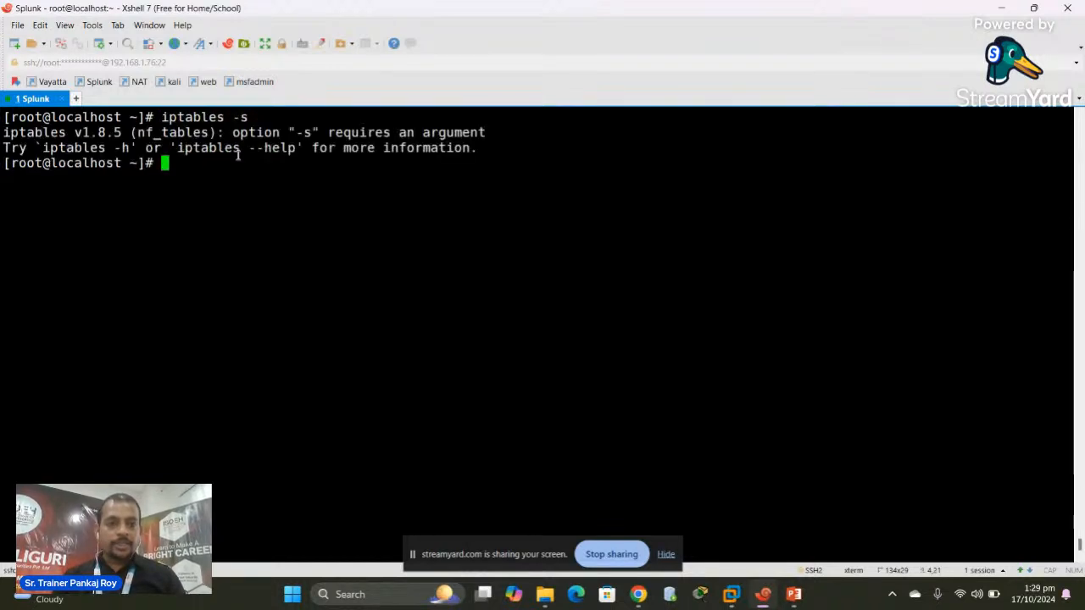
pyautogui.write('clear')
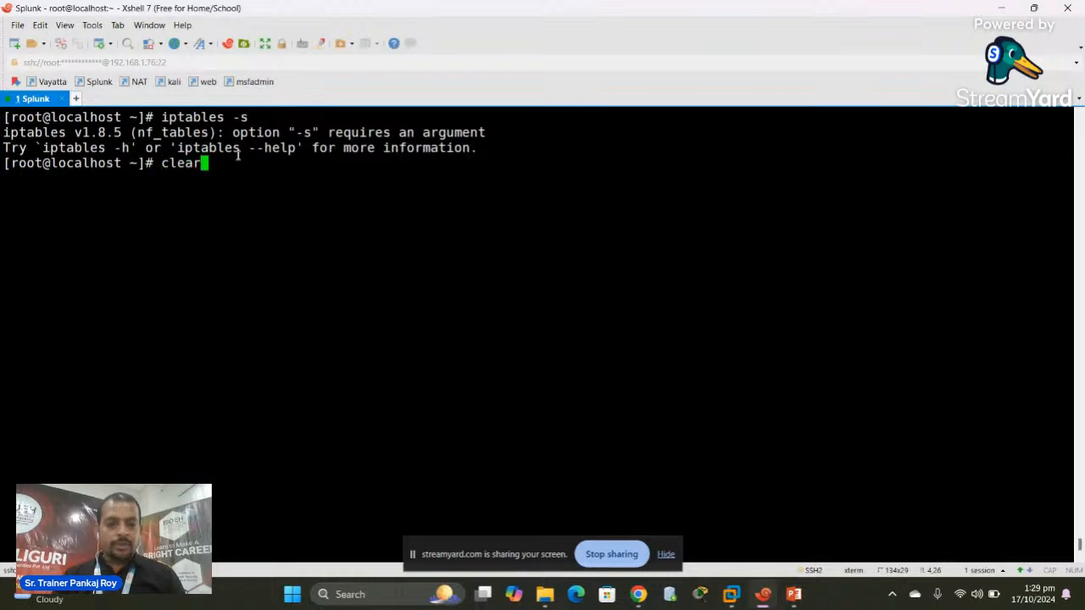
pyautogui.press('Return')
pyautogui.write('iptables ')
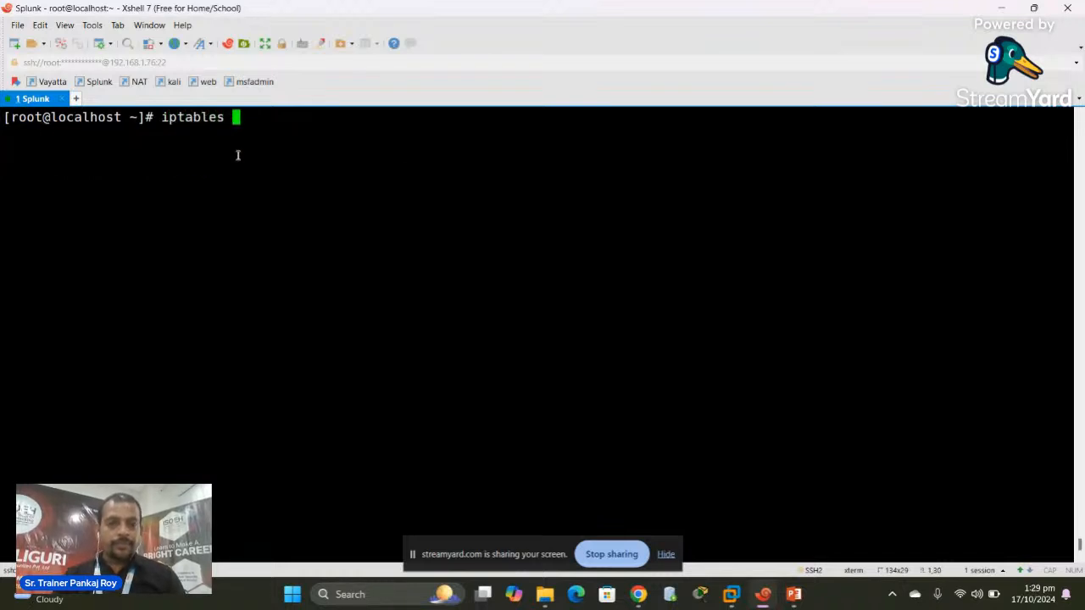
pyautogui.write('-S')
pyautogui.press('Return')
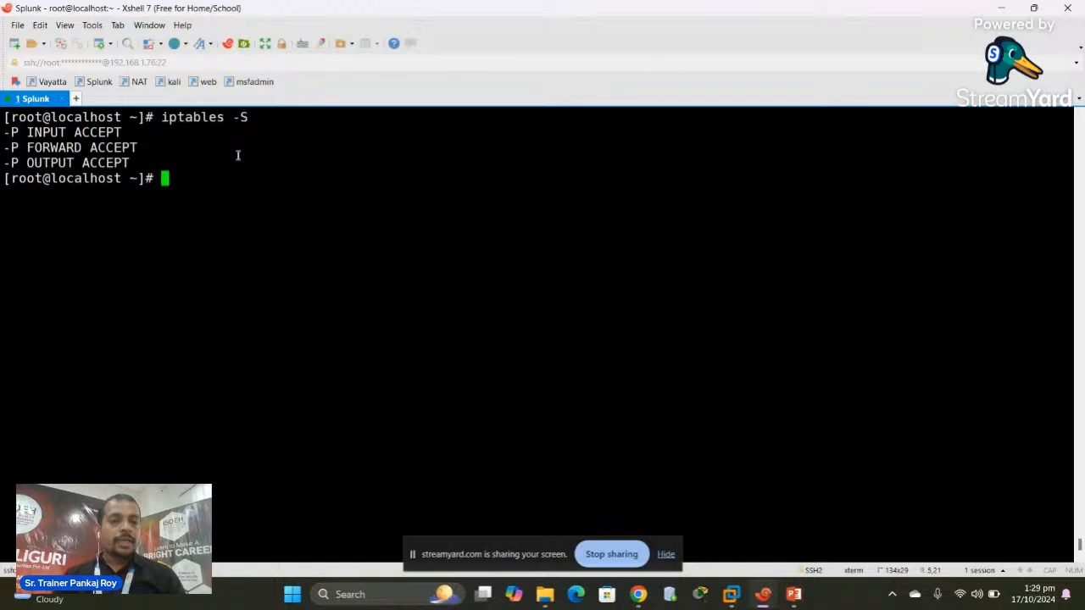
# Show the chains with iptables -nvL, confirming ACCEPT policies with no rules, then clear
pyautogui.press('Up')
pyautogui.press('BackSpace')
pyautogui.press('BackSpace')
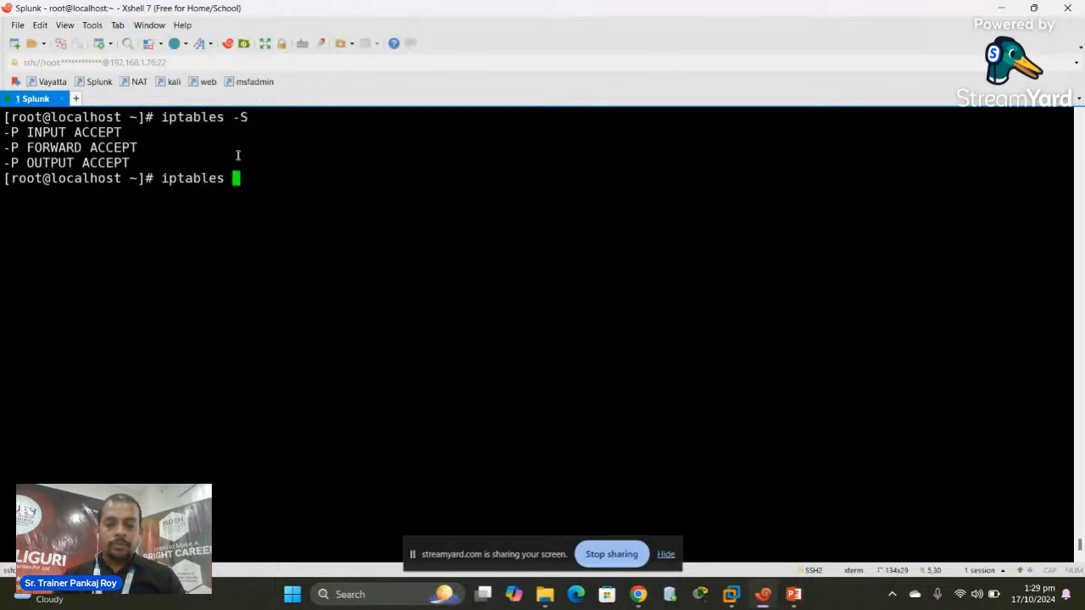
pyautogui.write('-nvL')
pyautogui.press('Return')
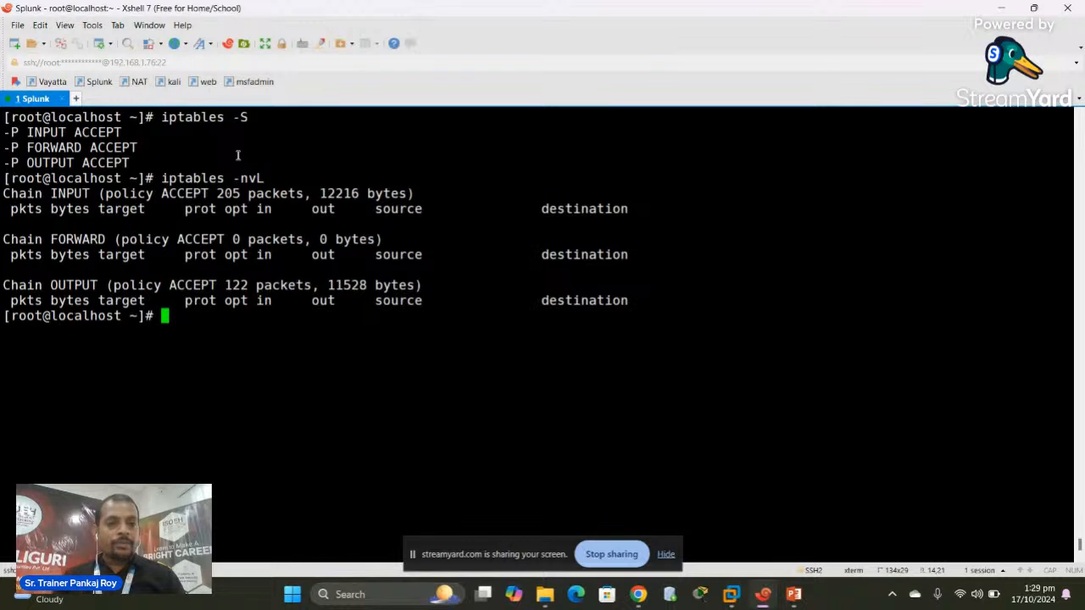
pyautogui.write('clear')
pyautogui.press('Return')
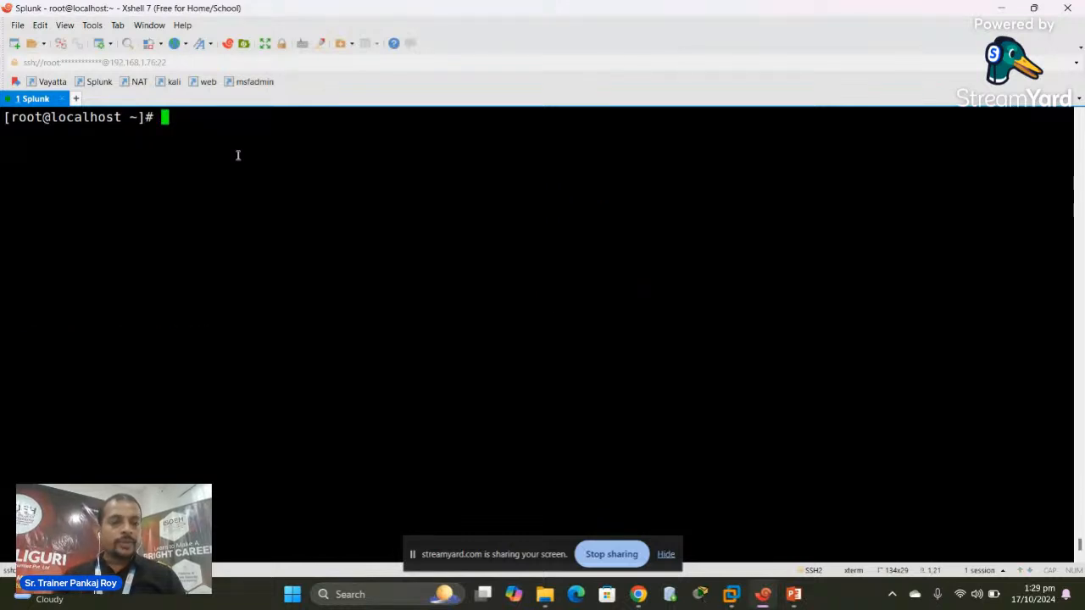
# Add iptables INPUT ACCEPT rules for TCP ports 8000, 8081, 8080 and 8089
pyautogui.write('ipt')
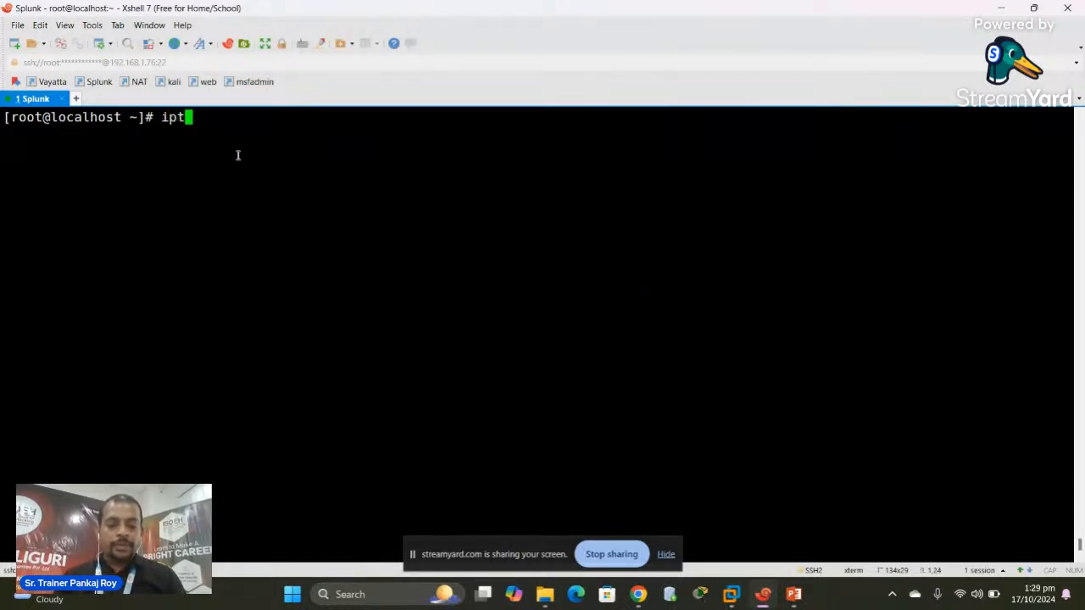
pyautogui.write('ables -A')
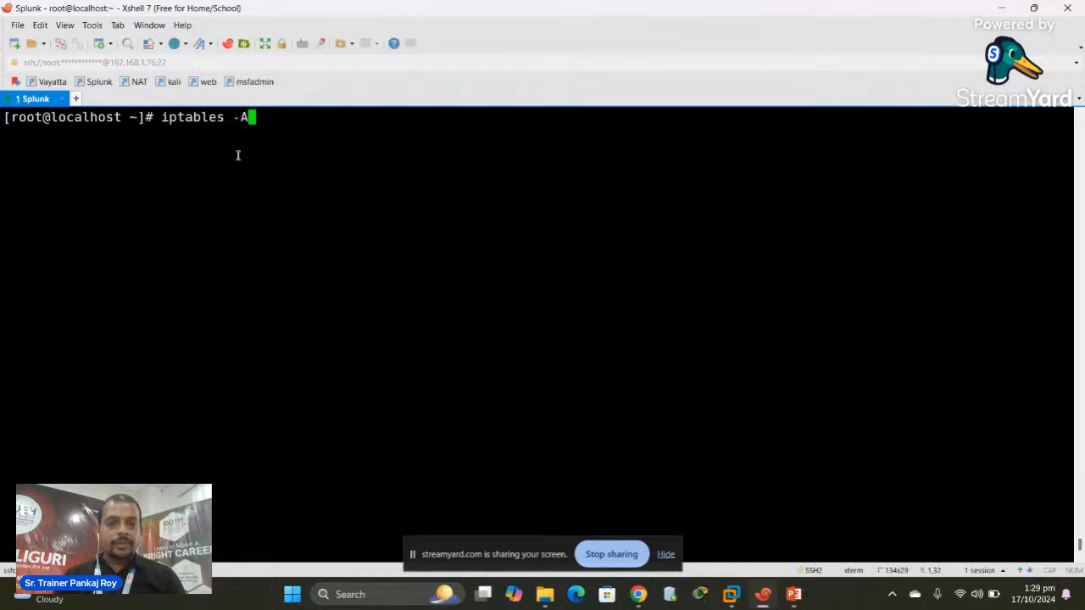
pyautogui.write(' INPU')
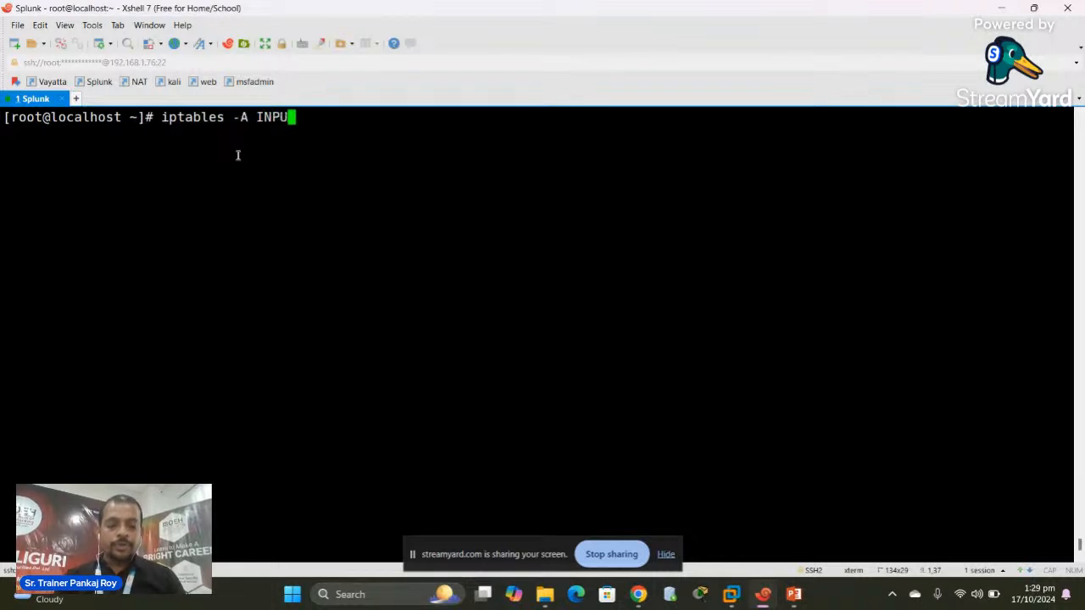
pyautogui.write('T -p tcp ')
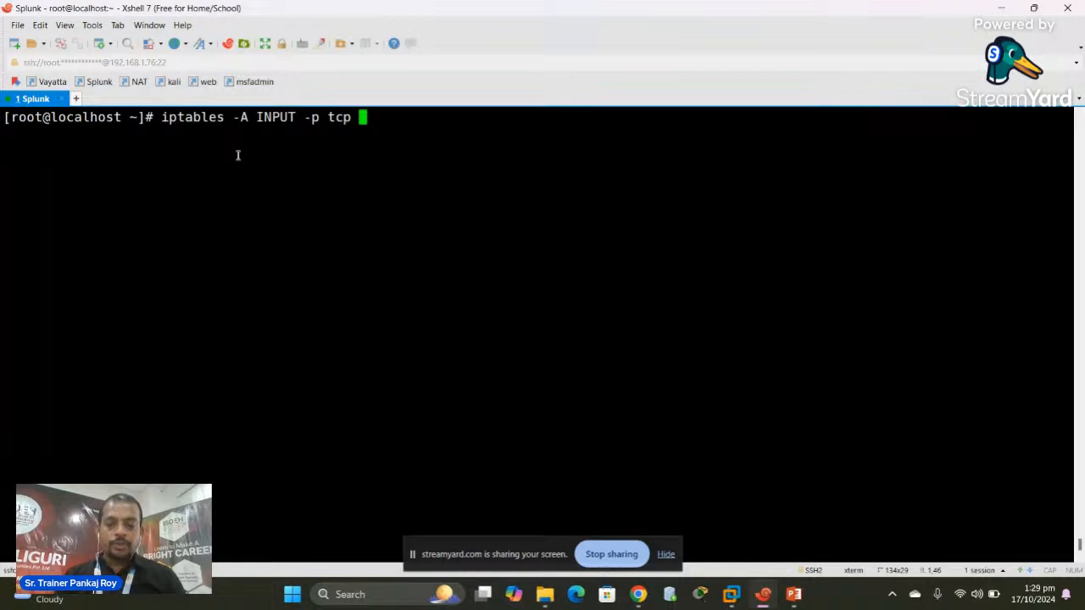
pyautogui.write('--dport ')
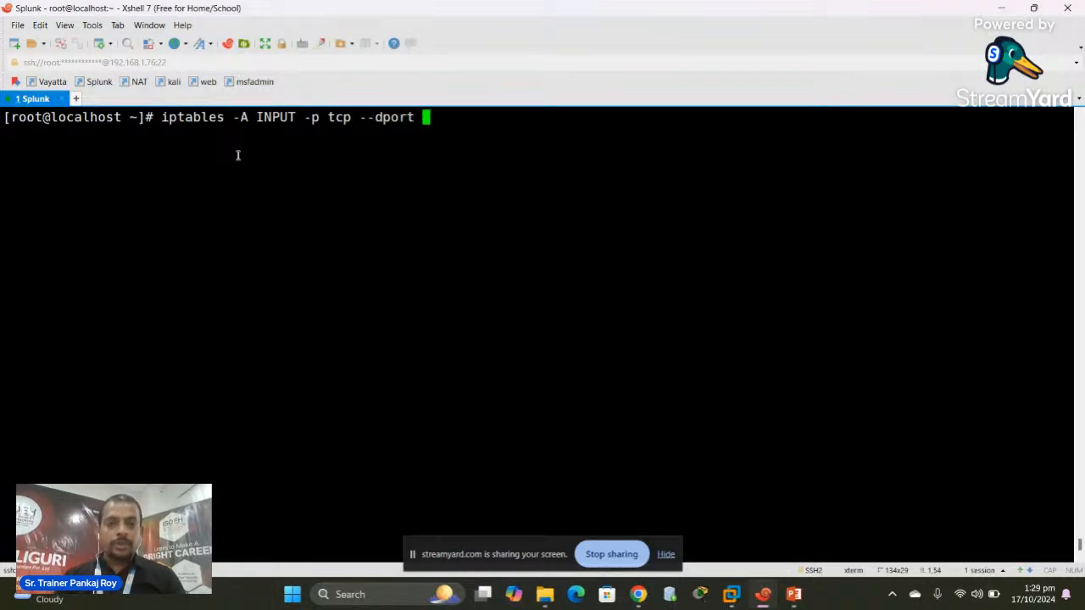
pyautogui.write('8000')
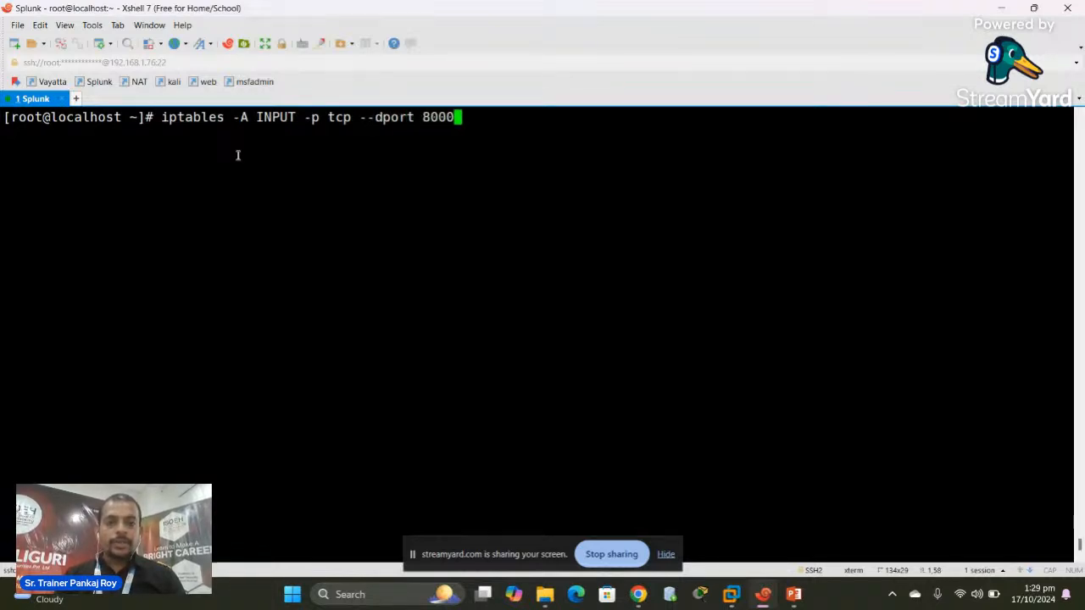
pyautogui.write(' -j ')
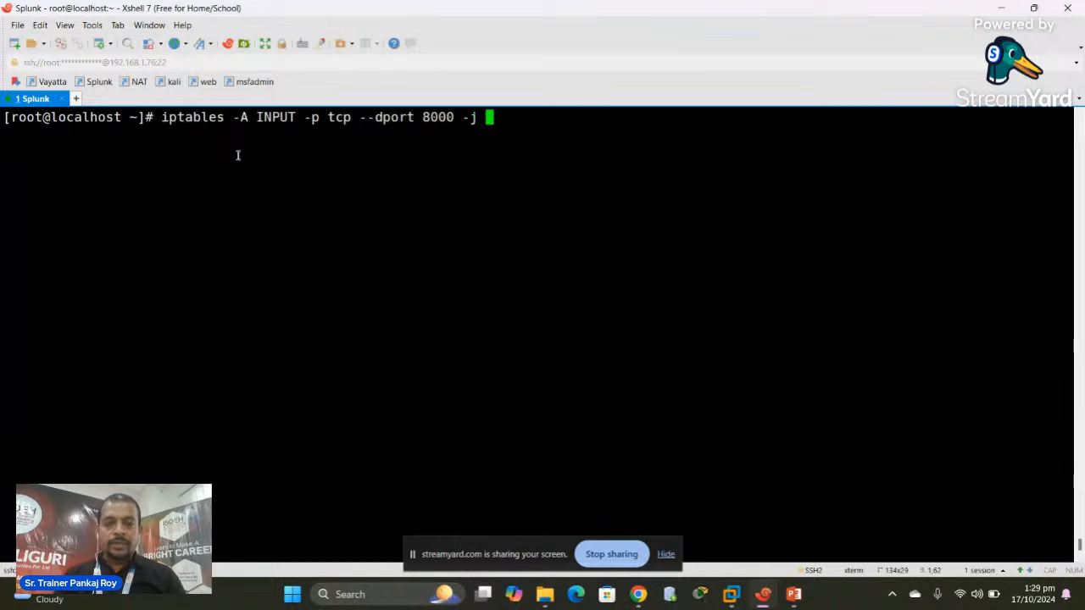
pyautogui.write('ACCEPT')
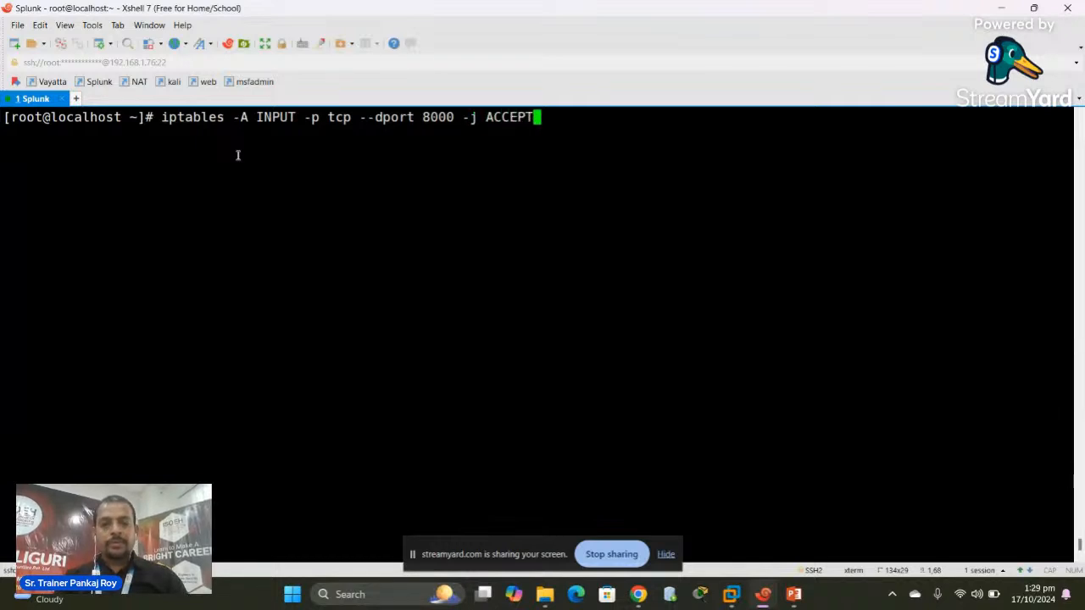
pyautogui.press('Return')
pyautogui.press('Up')
pyautogui.press('Left')
pyautogui.press('Left')
pyautogui.press('Left')
pyautogui.press('Left')
pyautogui.press('Left')
pyautogui.press('Left')
pyautogui.press('Left')
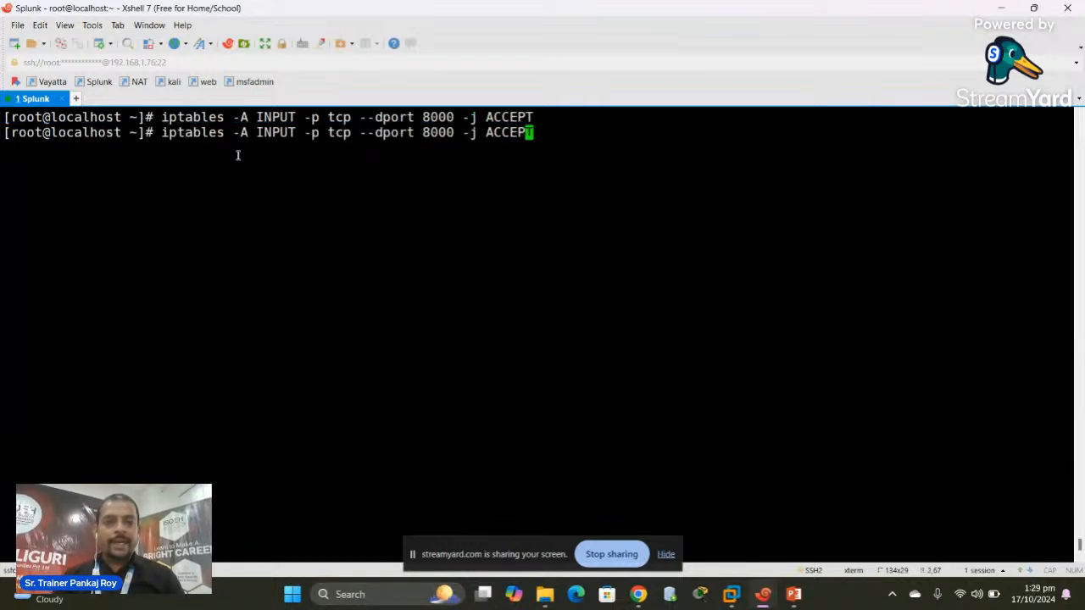
pyautogui.press('Left')
pyautogui.press('Left')
pyautogui.press('Left')
pyautogui.press('BackSpace')
pyautogui.press('BackSpace')
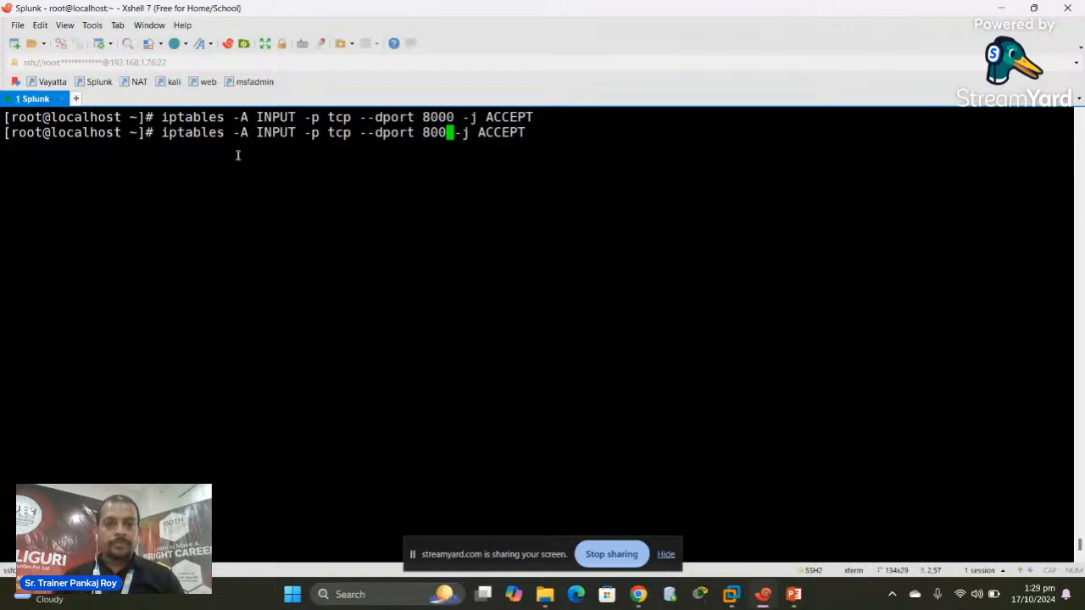
pyautogui.write('81')
pyautogui.press('Return')
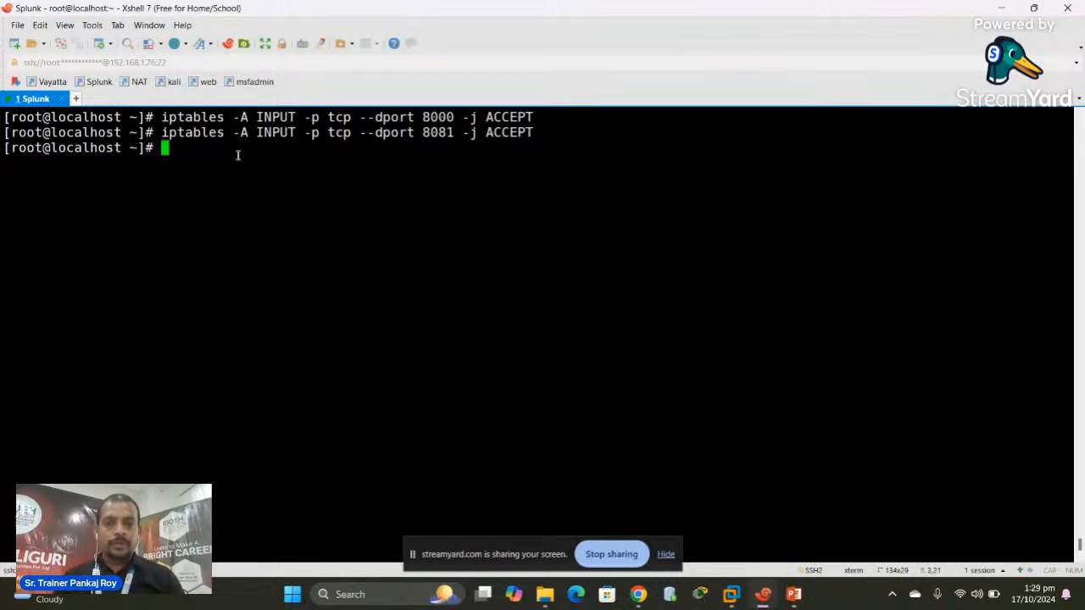
pyautogui.press('Up')
pyautogui.press('Left')
pyautogui.press('Left')
pyautogui.press('Left')
pyautogui.press('Left')
pyautogui.press('Left')
pyautogui.press('Left')
pyautogui.press('Left')
pyautogui.press('Left')
pyautogui.press('Left')
pyautogui.press('Left')
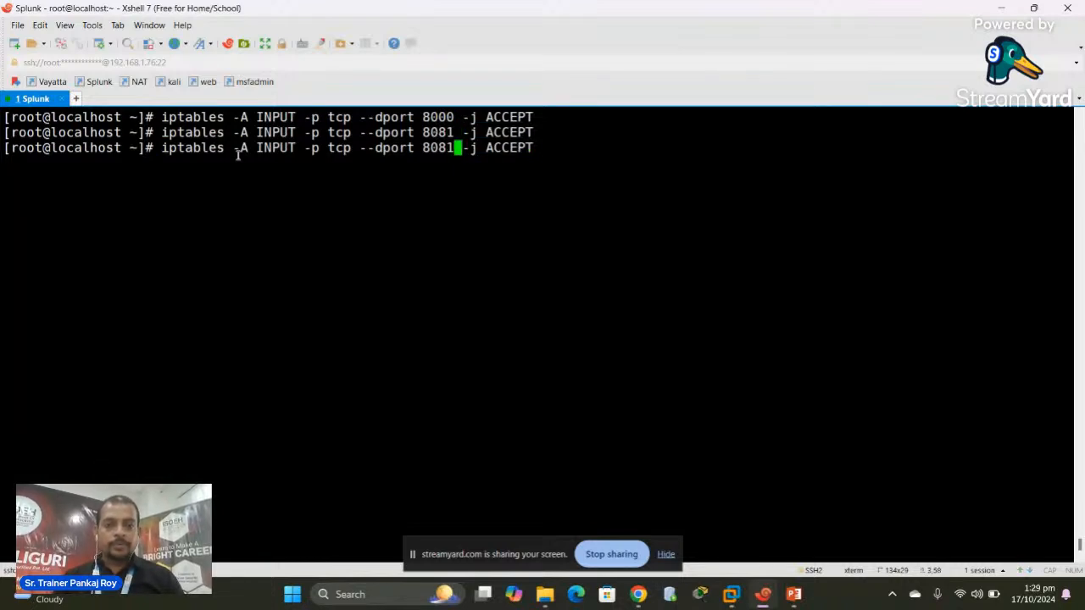
pyautogui.press('BackSpace')
pyautogui.write('0')
pyautogui.press('Return')
pyautogui.press('Return')
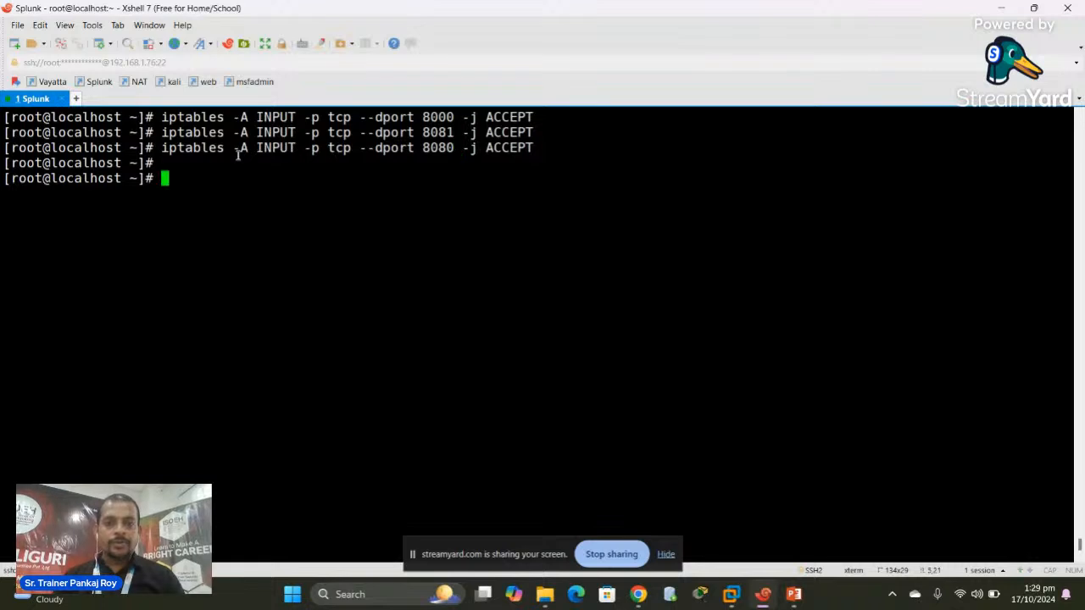
pyautogui.press('Up')
pyautogui.press('Left')
pyautogui.press('Left')
pyautogui.press('Left')
pyautogui.press('Left')
pyautogui.press('Left')
pyautogui.press('Left')
pyautogui.press('Left')
pyautogui.press('Left')
pyautogui.press('Left')
pyautogui.press('Left')
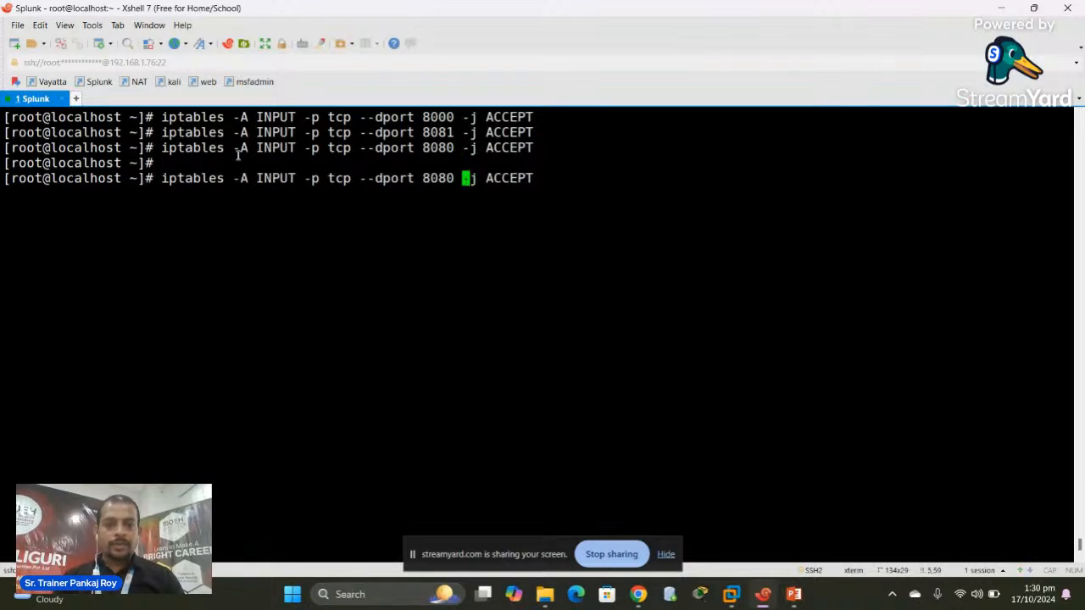
pyautogui.press('BackSpace')
pyautogui.write('9')
pyautogui.press('Return')
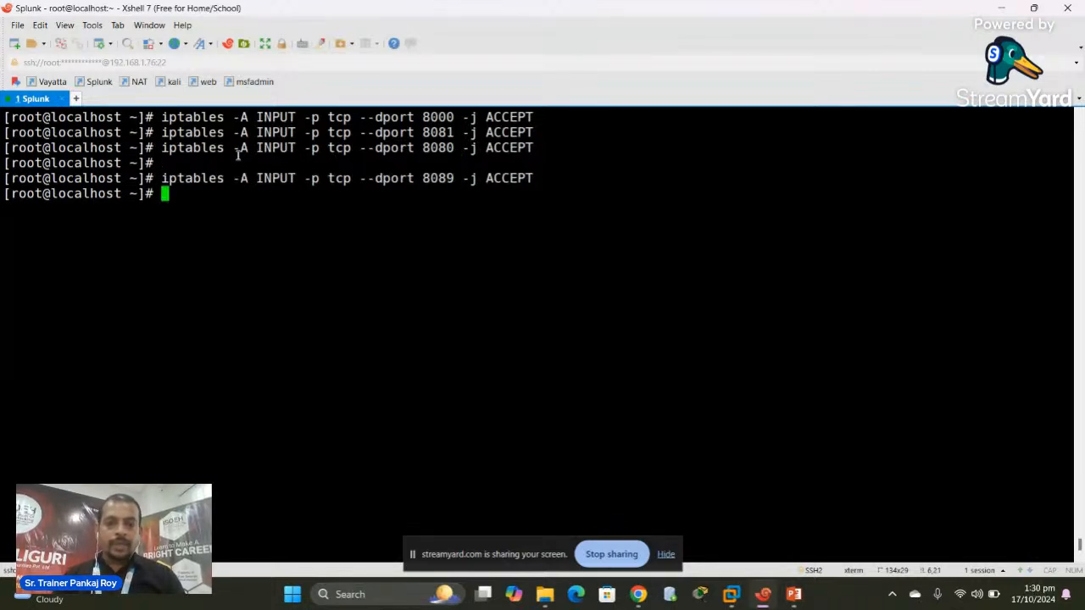
# Add further INPUT ACCEPT rules for TCP ports 9997, 514 and 23
pyautogui.press('Up')
pyautogui.press('Left')
pyautogui.press('Left')
pyautogui.press('Left')
pyautogui.press('Left')
pyautogui.press('Left')
pyautogui.press('Left')
pyautogui.press('Left')
pyautogui.press('Left')
pyautogui.press('Left')
pyautogui.press('Left')
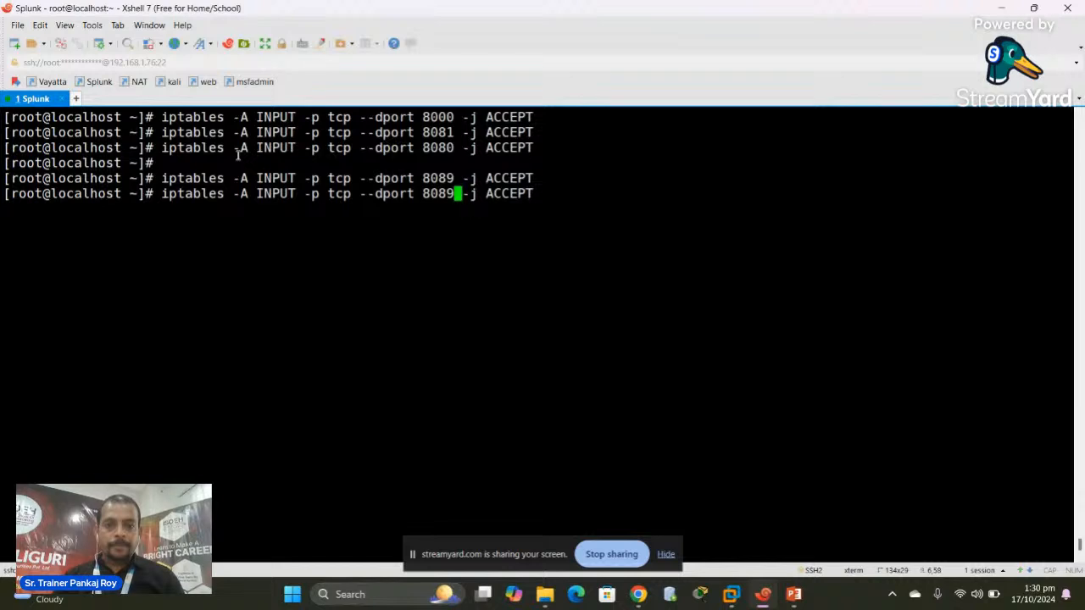
pyautogui.press('BackSpace')
pyautogui.press('BackSpace')
pyautogui.press('BackSpace')
pyautogui.press('BackSpace')
pyautogui.write('9997')
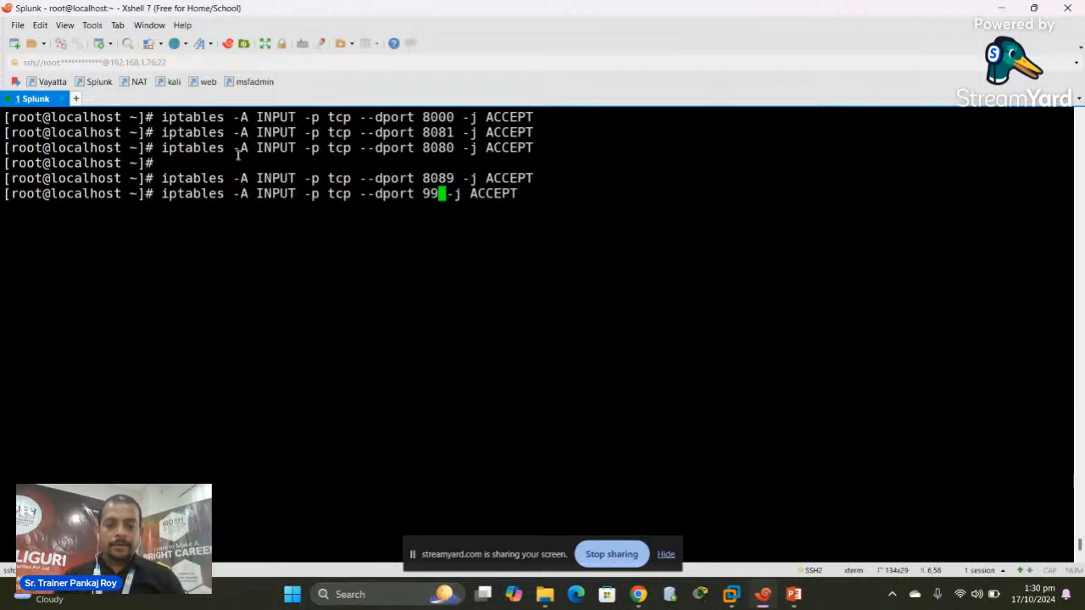
pyautogui.press('Return')
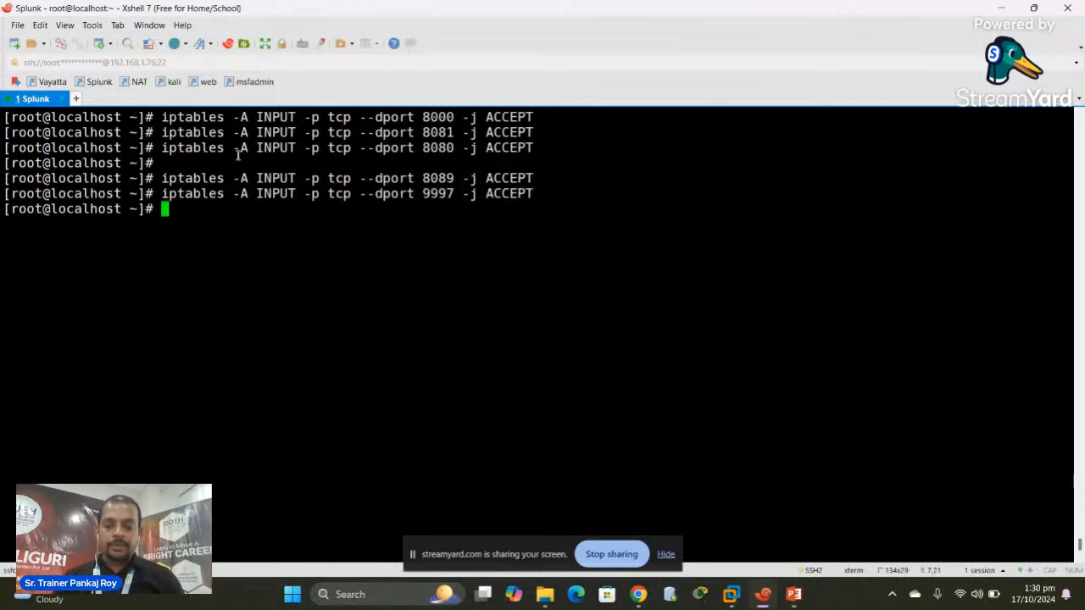
pyautogui.press('Up')
pyautogui.press('Left')
pyautogui.press('Left')
pyautogui.press('Left')
pyautogui.press('Left')
pyautogui.press('Left')
pyautogui.press('Left')
pyautogui.press('Left')
pyautogui.press('Left')
pyautogui.press('Left')
pyautogui.press('Left')
pyautogui.press('BackSpace')
pyautogui.press('BackSpace')
pyautogui.press('BackSpace')
pyautogui.press('BackSpace')
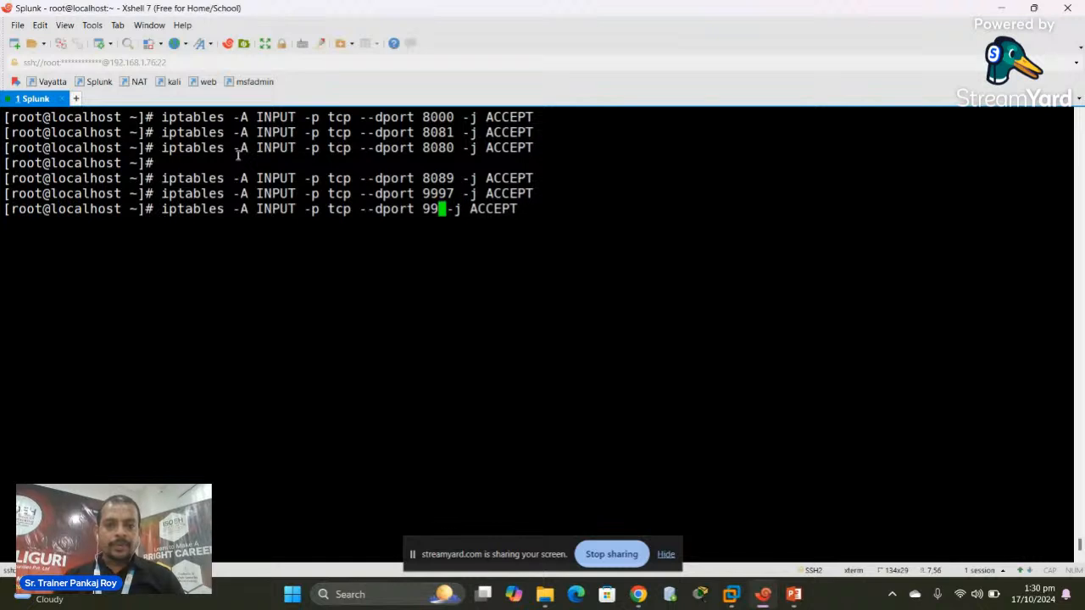
pyautogui.write('514')
pyautogui.press('Return')
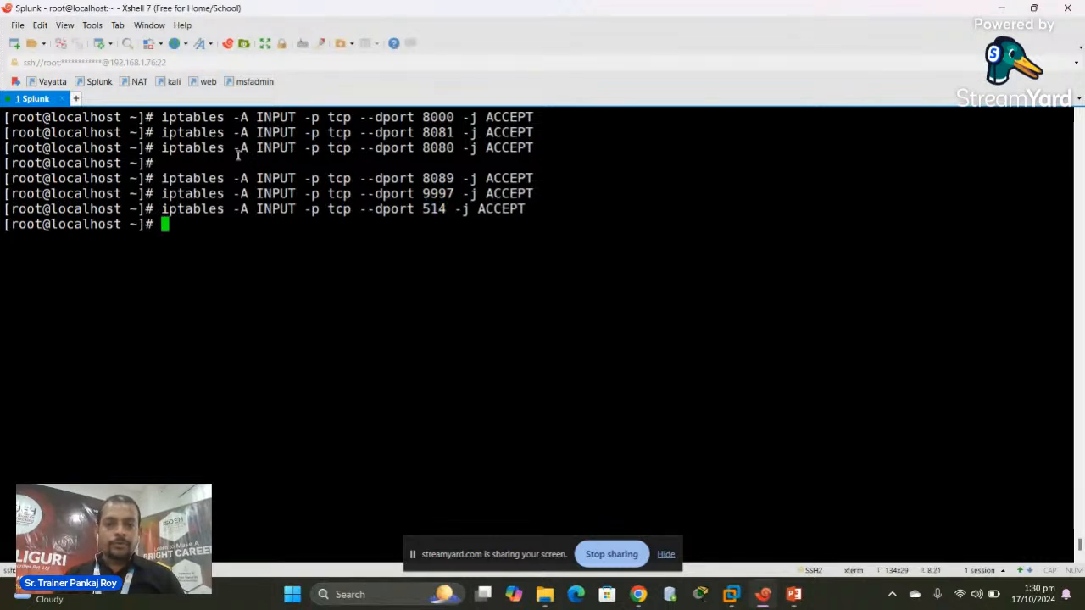
pyautogui.press('Up')
pyautogui.press('Left')
pyautogui.press('Left')
pyautogui.press('Left')
pyautogui.press('Left')
pyautogui.press('Left')
pyautogui.press('Left')
pyautogui.press('Left')
pyautogui.press('Left')
pyautogui.press('Left')
pyautogui.press('Left')
pyautogui.press('Left')
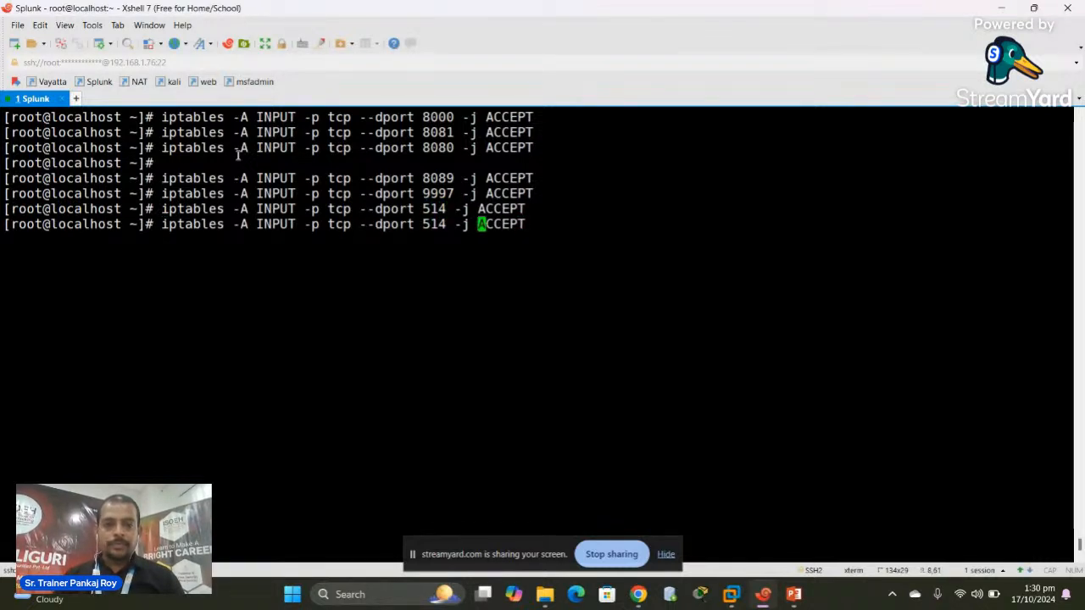
pyautogui.press('BackSpace')
pyautogui.press('BackSpace')
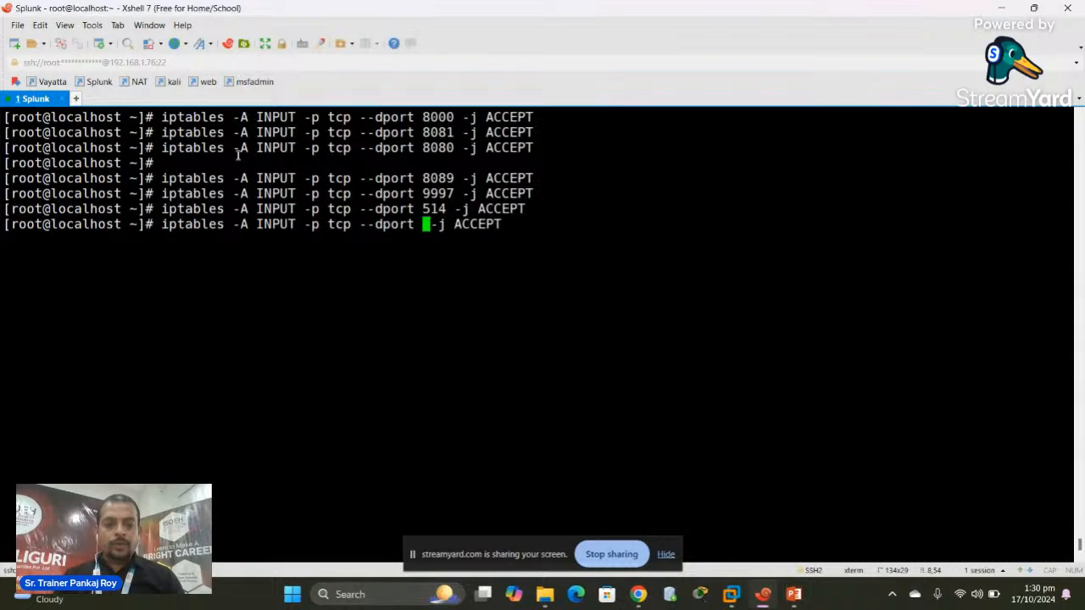
pyautogui.write('23')
pyautogui.press('Return')
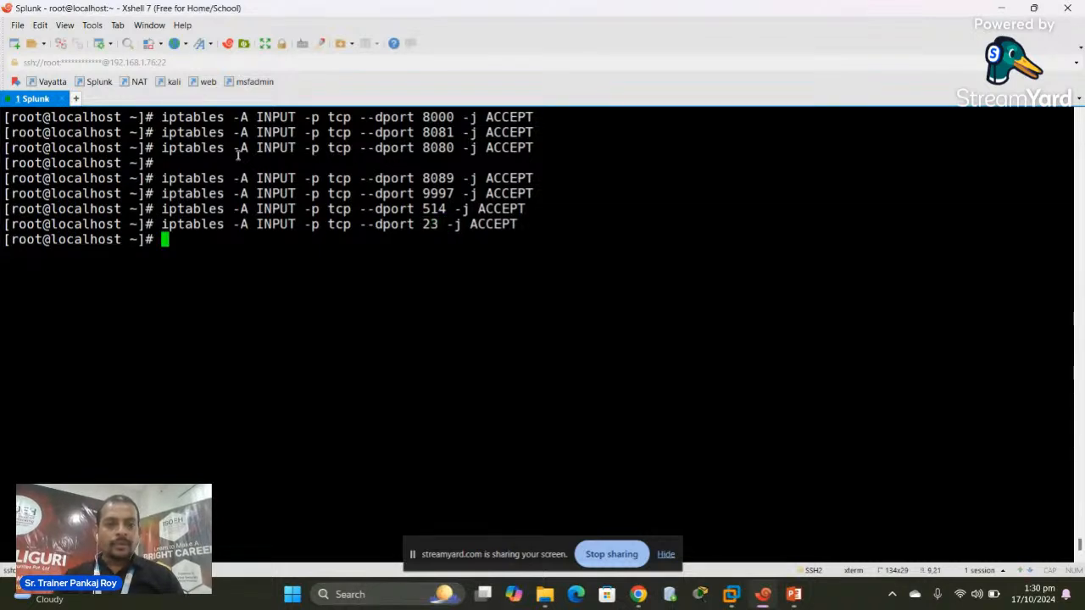
# Print the current rules with iptables-save, correcting the misspelled command
pyautogui.write('ipatb')
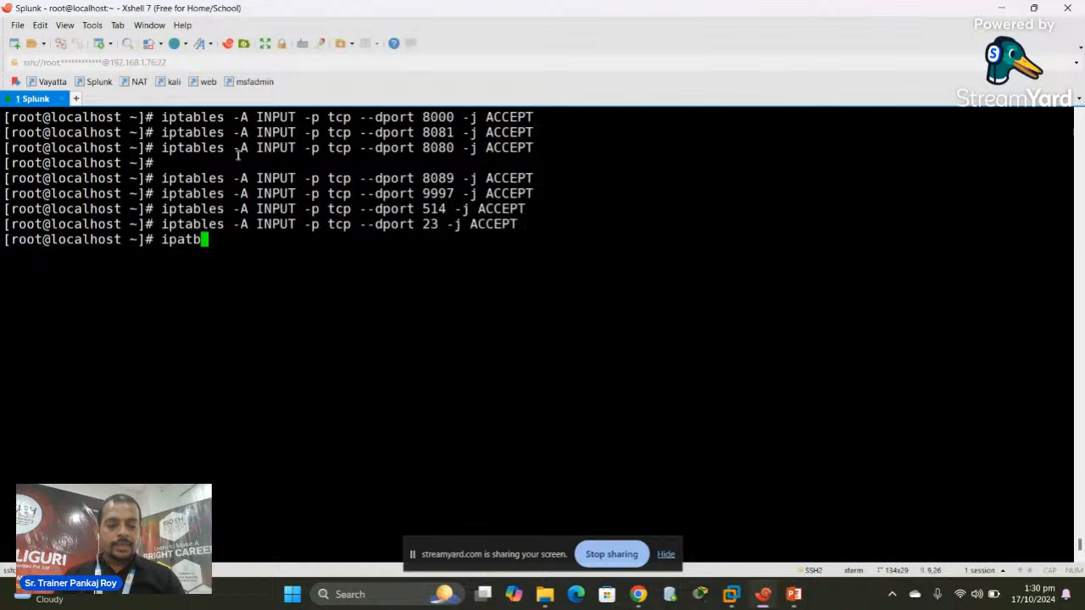
pyautogui.press('BackSpace')
pyautogui.write('ables')
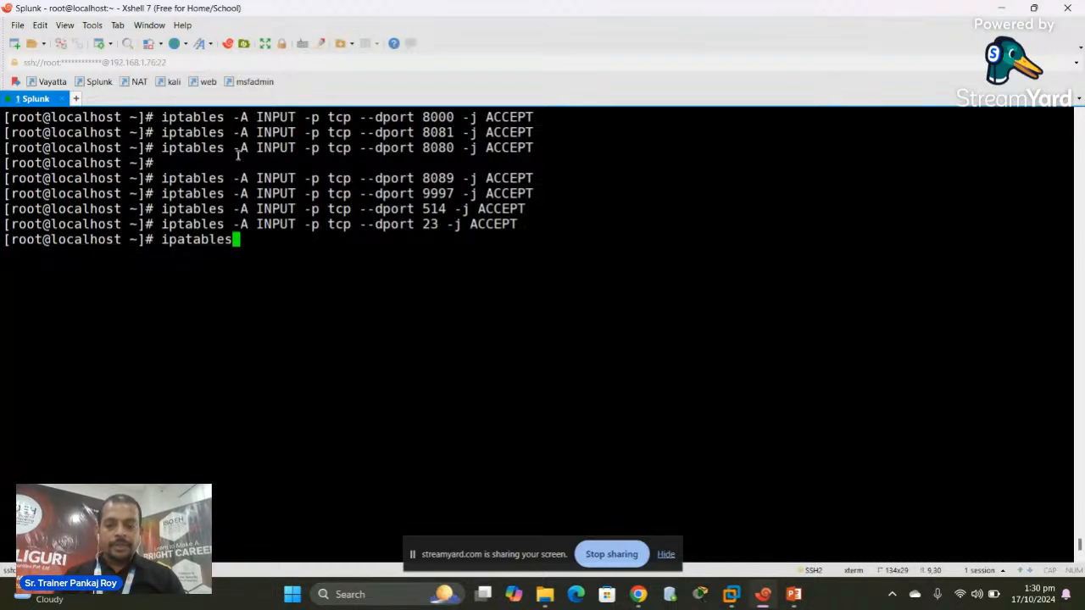
pyautogui.write('-save')
pyautogui.press('Return')
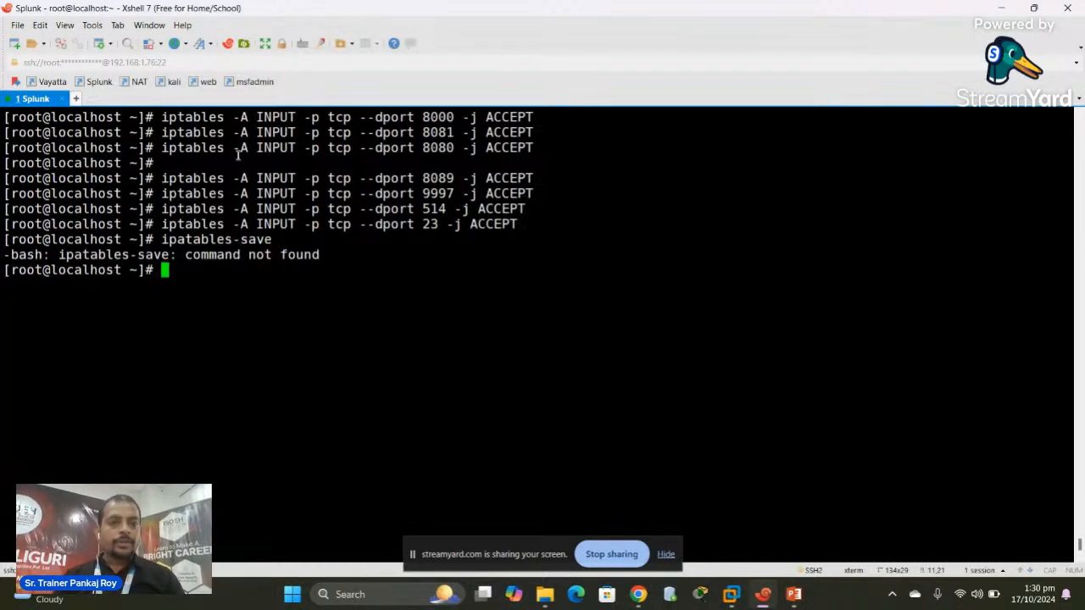
pyautogui.press('Up')
pyautogui.press('BackSpace')
pyautogui.press('BackSpace')
pyautogui.press('BackSpace')
pyautogui.press('BackSpace')
pyautogui.press('BackSpace')
pyautogui.press('BackSpace')
pyautogui.press('BackSpace')
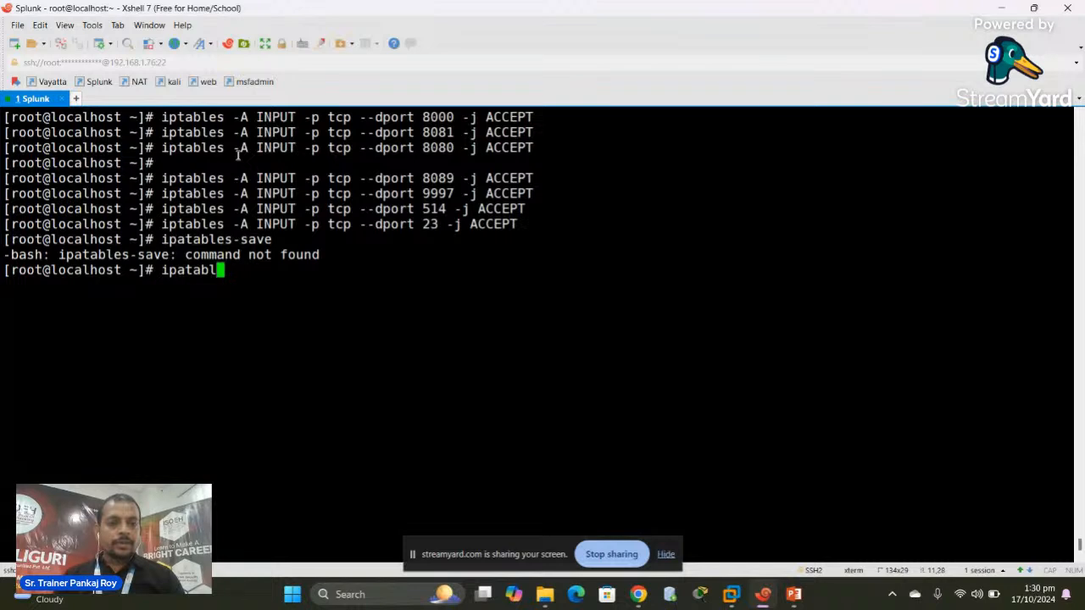
pyautogui.press('BackSpace')
pyautogui.press('BackSpace')
pyautogui.press('BackSpace')
pyautogui.press('BackSpace')
pyautogui.press('BackSpace')
pyautogui.write('ta')
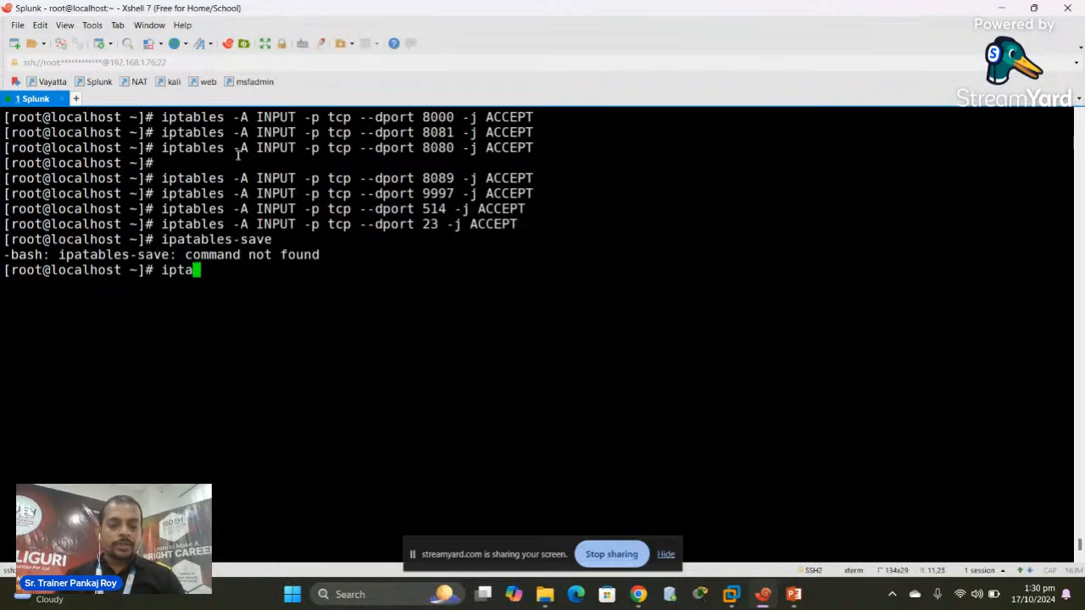
pyautogui.write('bles-save')
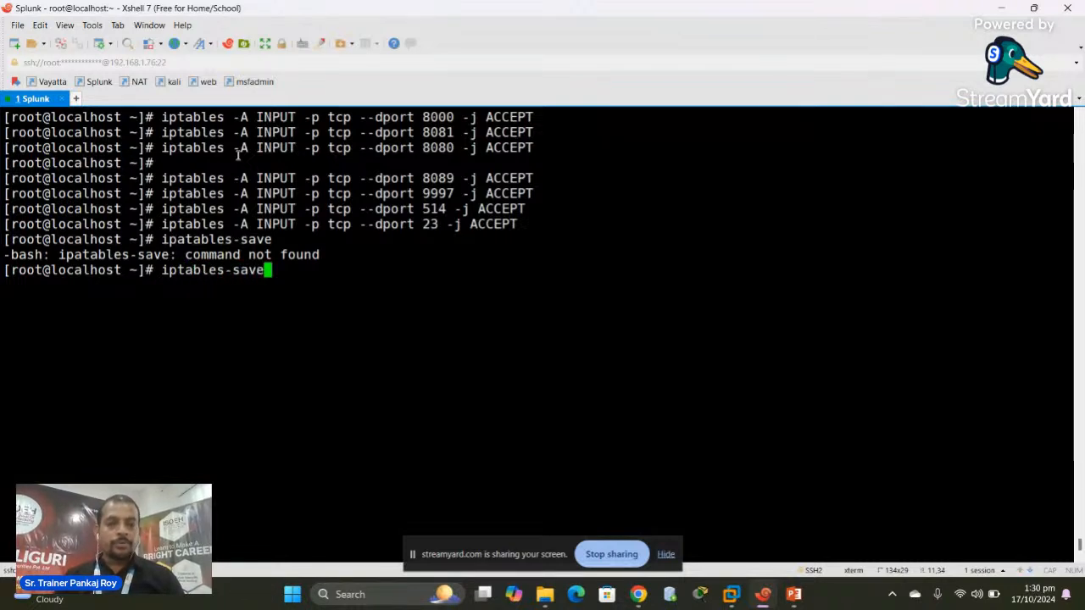
pyautogui.press('Return')
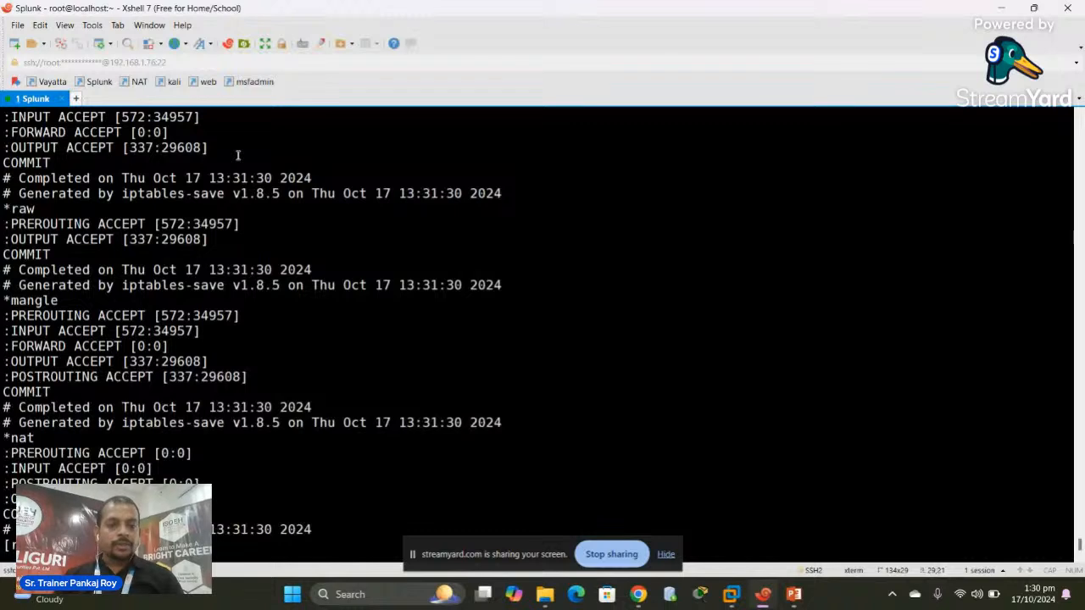
# Clear the screen and list the rules with iptables -nvL, showing seven INPUT ACCEPT entries
pyautogui.hotkey('ctrl', 'l')
pyautogui.write('ip')
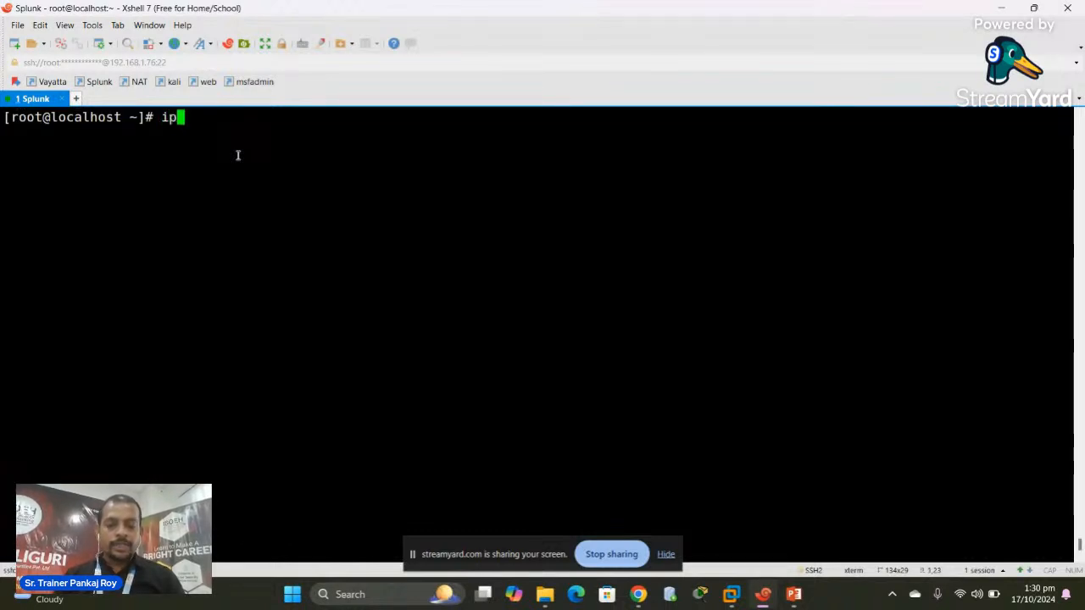
pyautogui.write('tables -n')
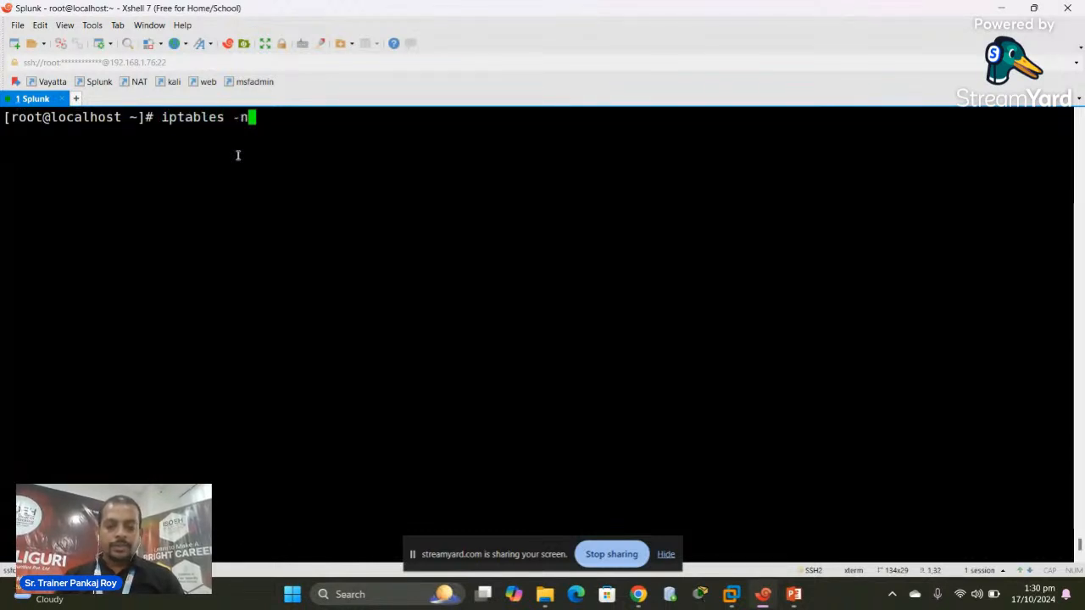
pyautogui.write('v')
pyautogui.write('L')
pyautogui.press('Return')
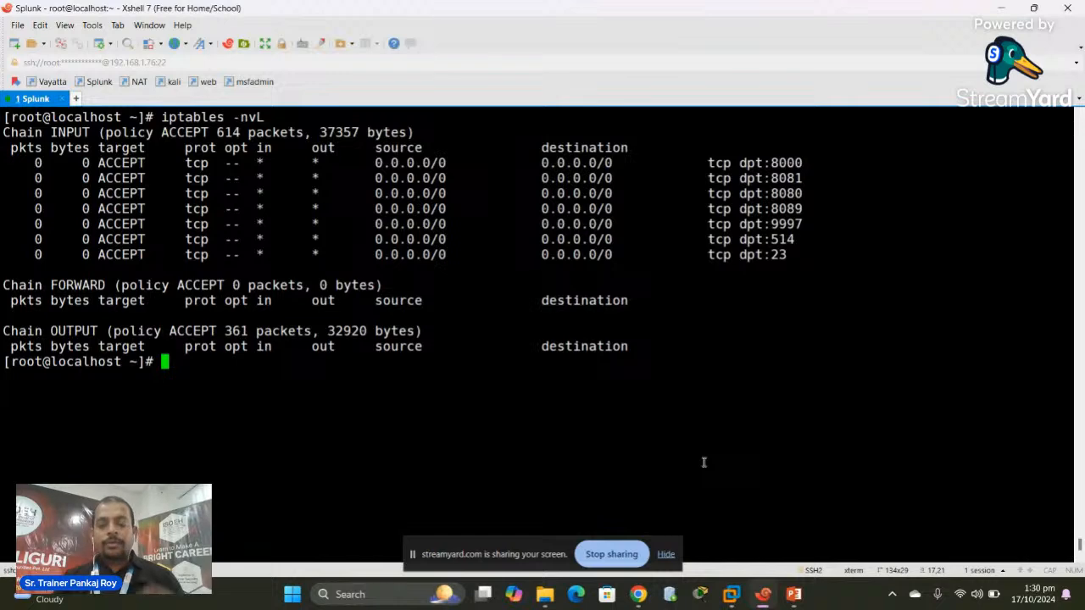
pyautogui.click(638, 594)
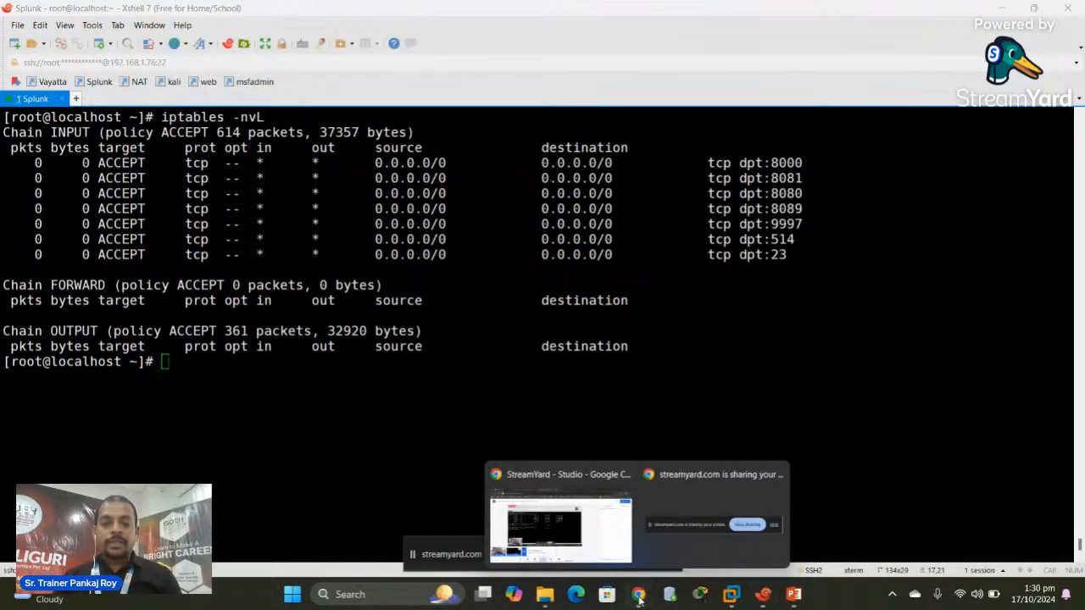
# Search Google in a new Chrome tab for 'free splunk universal forwarder download'
pyautogui.click(559, 529)
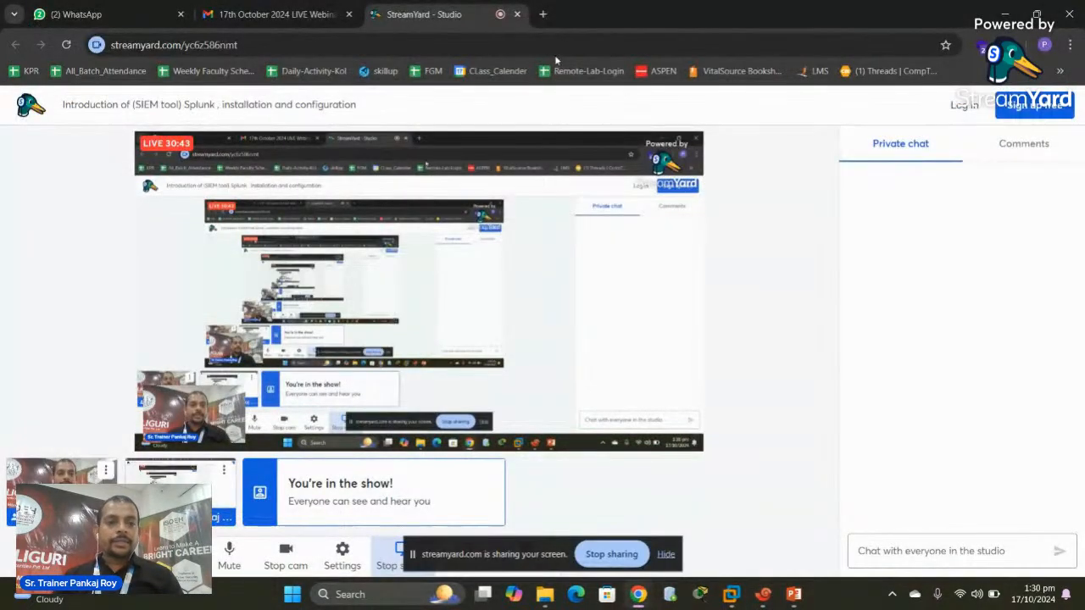
pyautogui.click(543, 21)
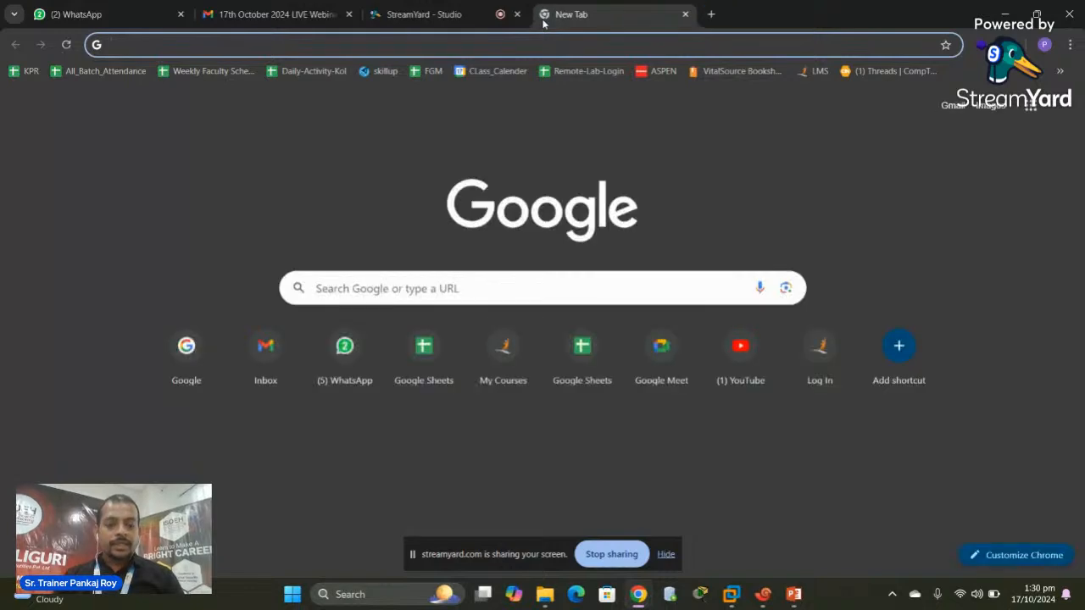
pyautogui.write('sp')
pyautogui.press('BackSpace')
pyautogui.press('BackSpace')
pyautogui.press('BackSpace')
pyautogui.write('f')
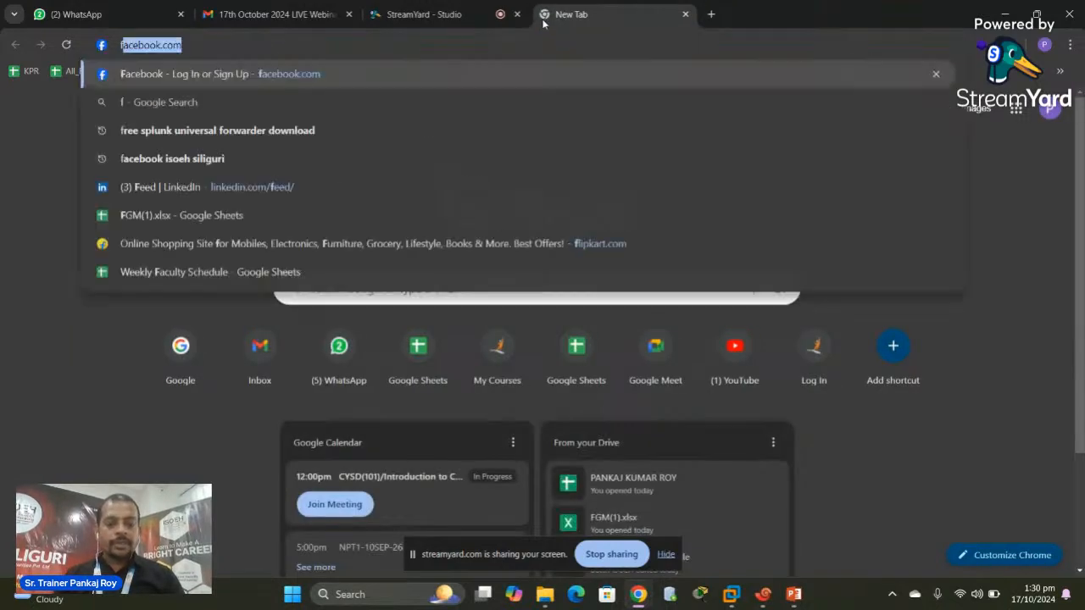
pyautogui.write('ree spul')
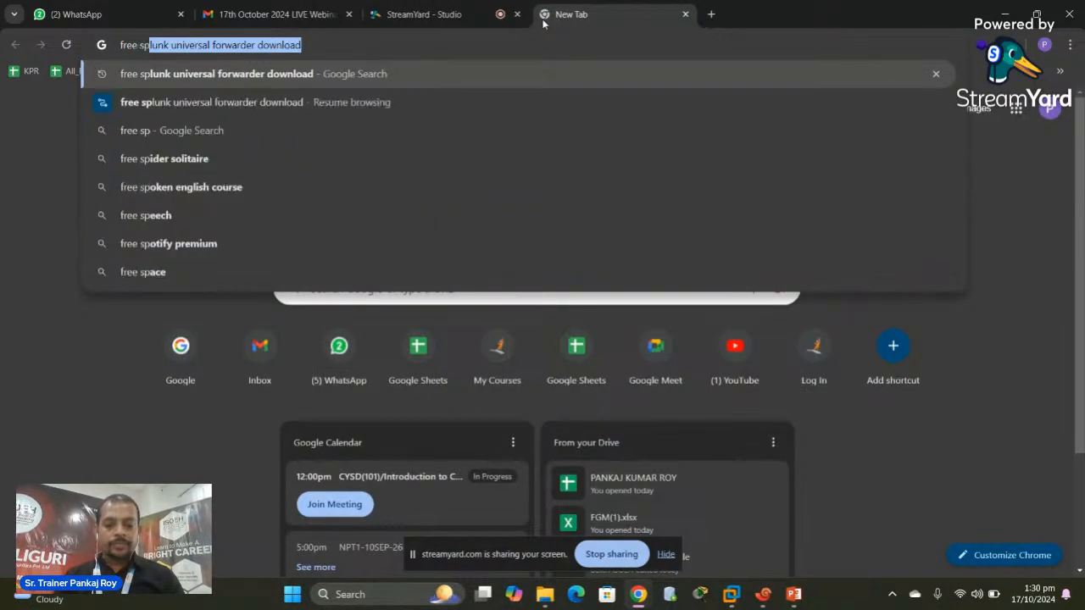
pyautogui.press('BackSpace')
pyautogui.press('BackSpace')
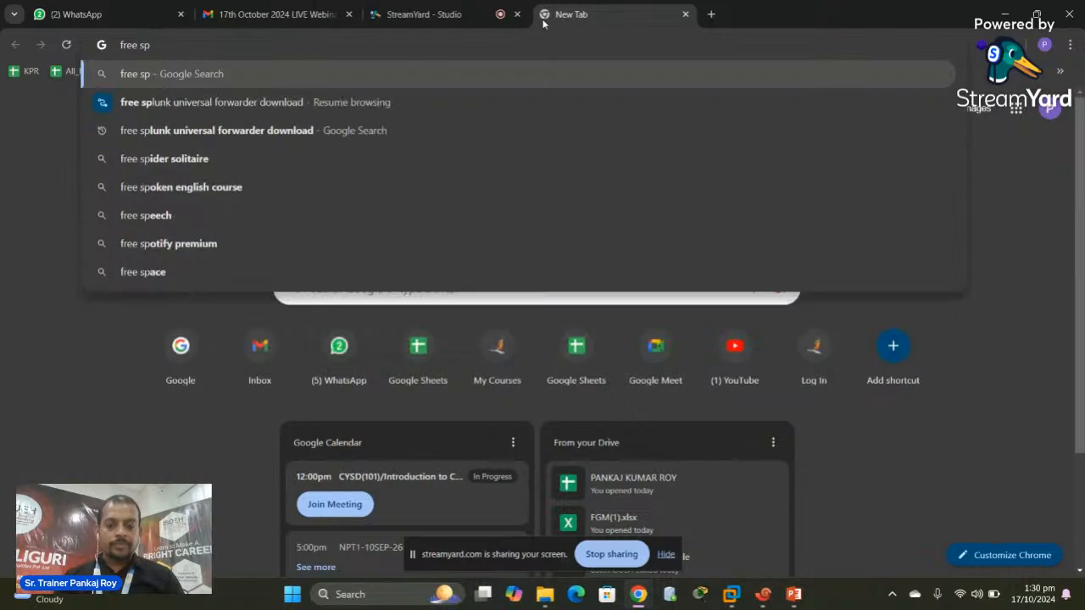
pyautogui.write('lunk')
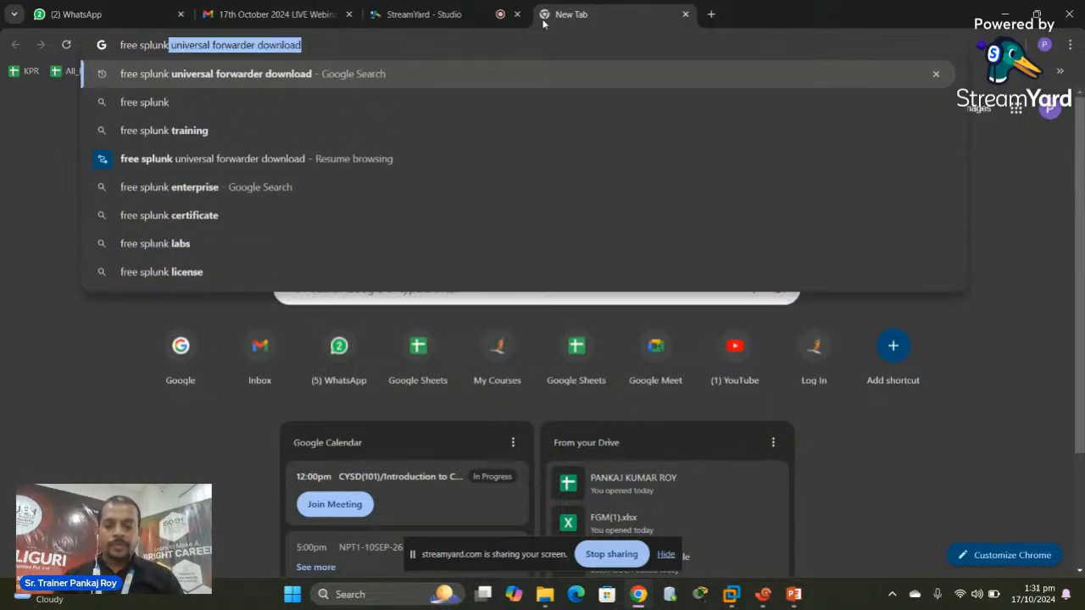
pyautogui.press('Left')
pyautogui.press('Return')
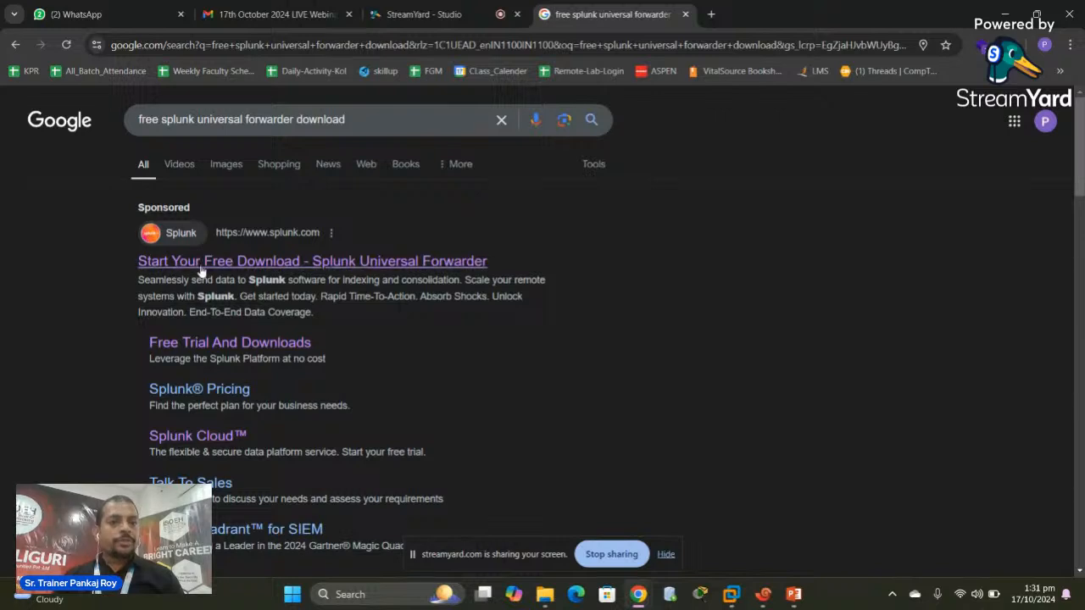
# Open the 'Start Your Free Download - Splunk Universal Forwarder' result and scroll through its sign-up form
pyautogui.click(251, 264)
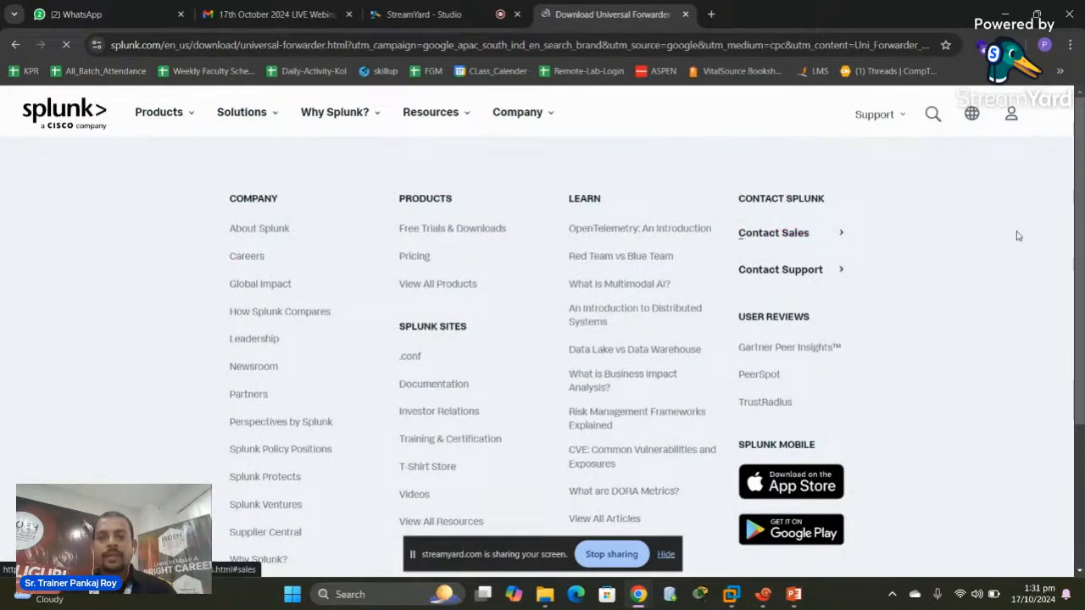
pyautogui.moveTo(1012, 112)
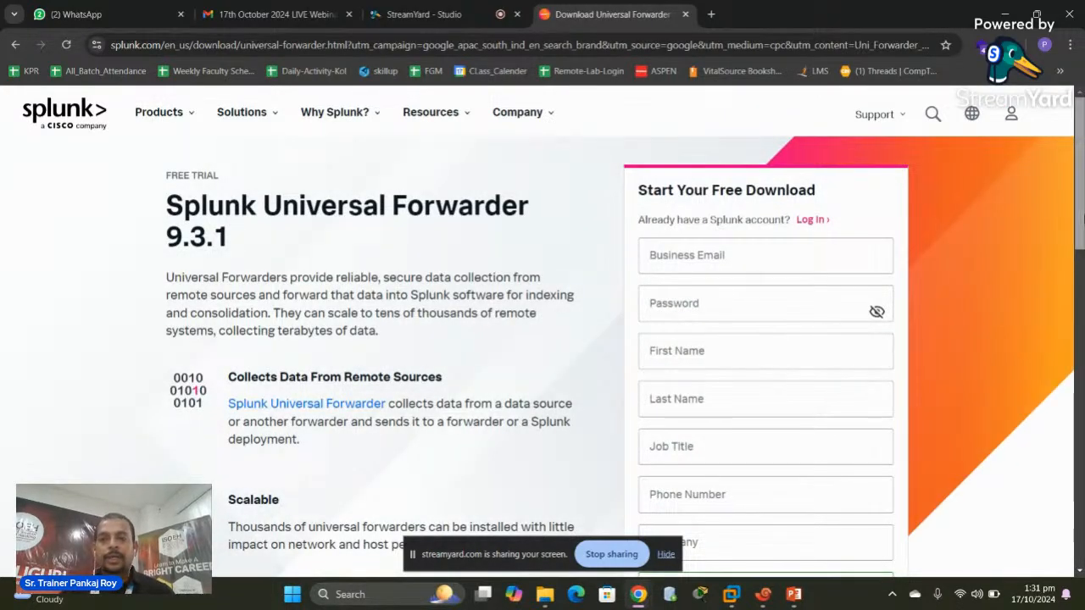
pyautogui.scroll(-1, 1082, 250)
pyautogui.scroll(-1, 1081, 250)
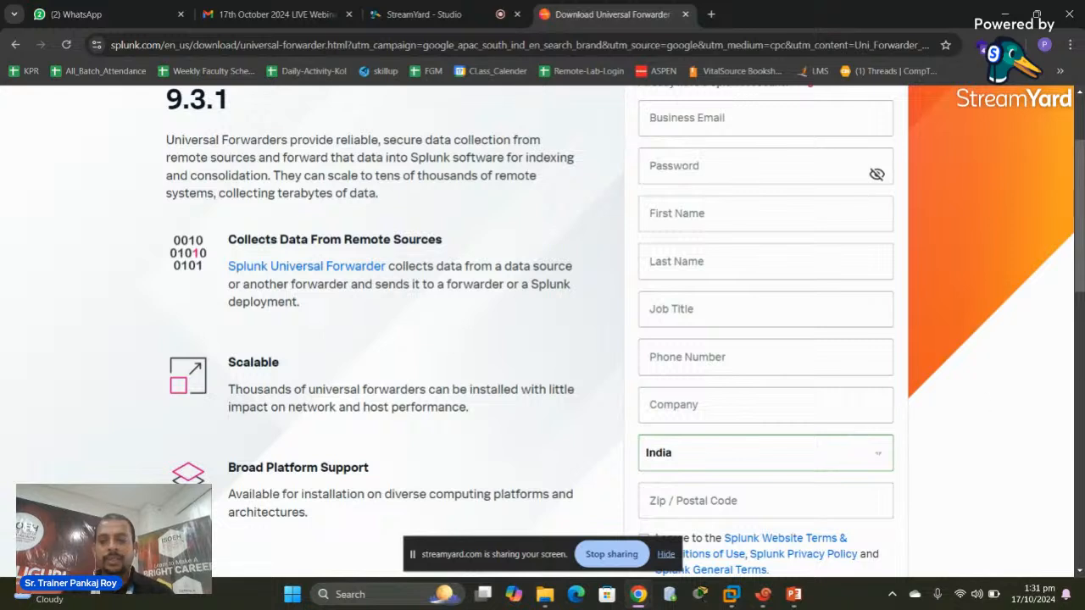
pyautogui.moveTo(1080, 289); pyautogui.dragTo(1078, 324)
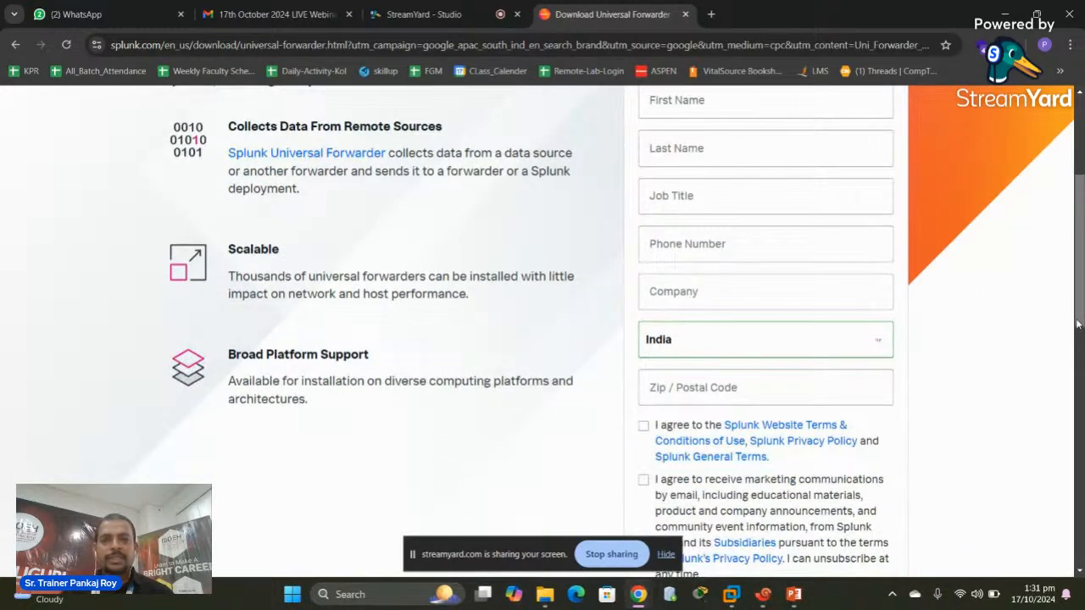
pyautogui.moveTo(1078, 324); pyautogui.dragTo(1080, 244)
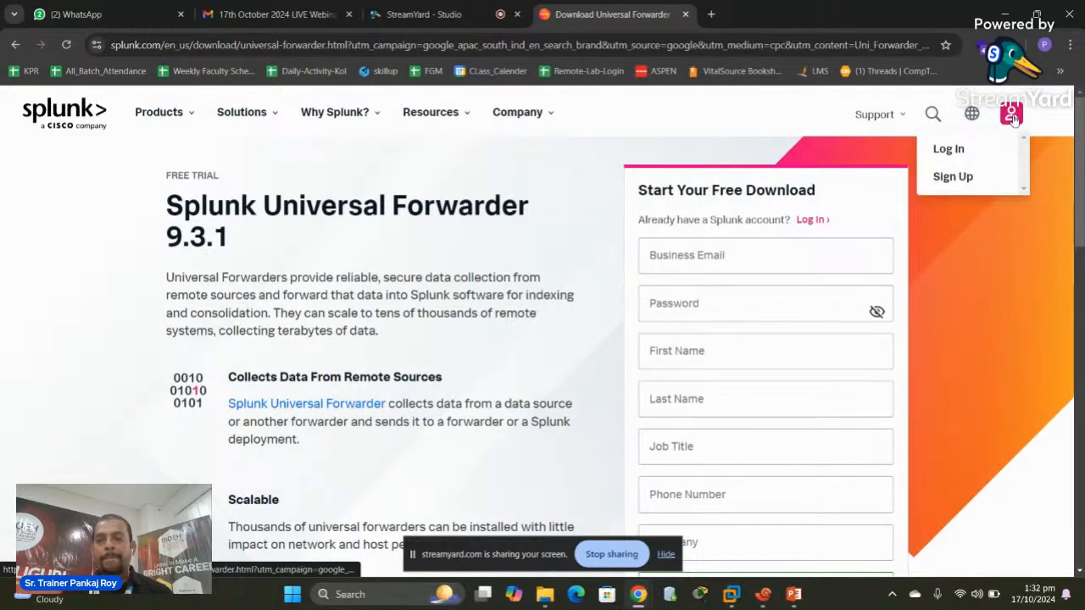
# Log in to the Splunk account with Chrome's saved email and password, entering the Windows PIN when prompted
pyautogui.click(950, 151)
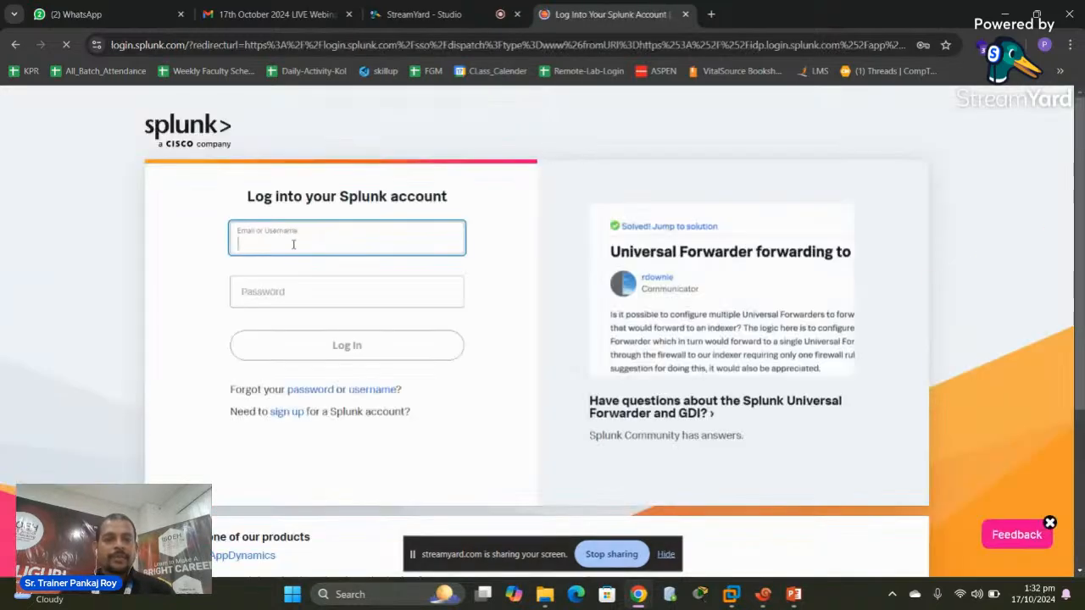
pyautogui.click(293, 244)
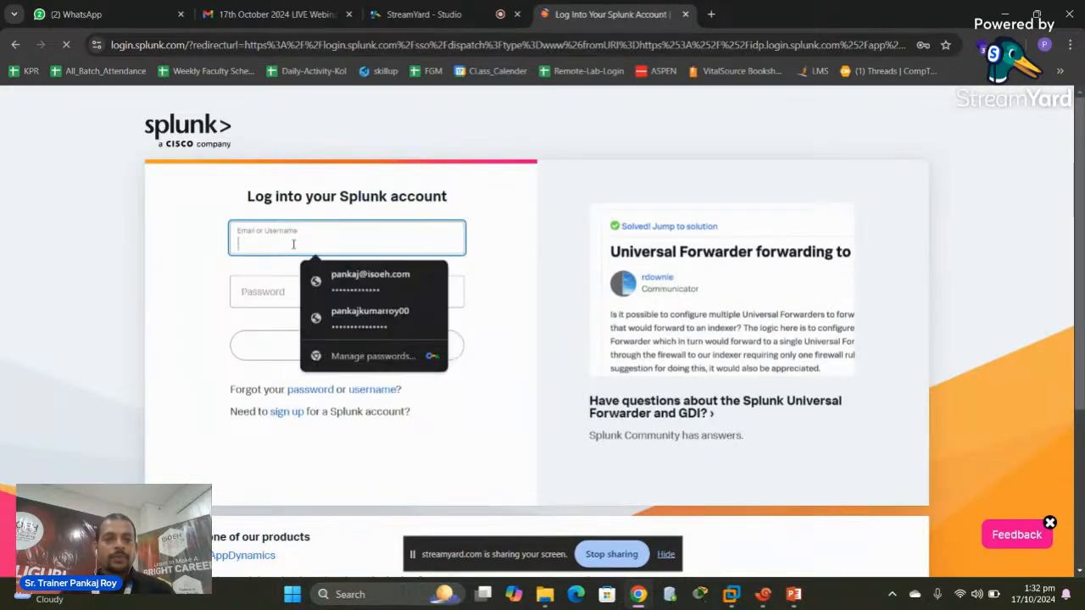
pyautogui.click(376, 284)
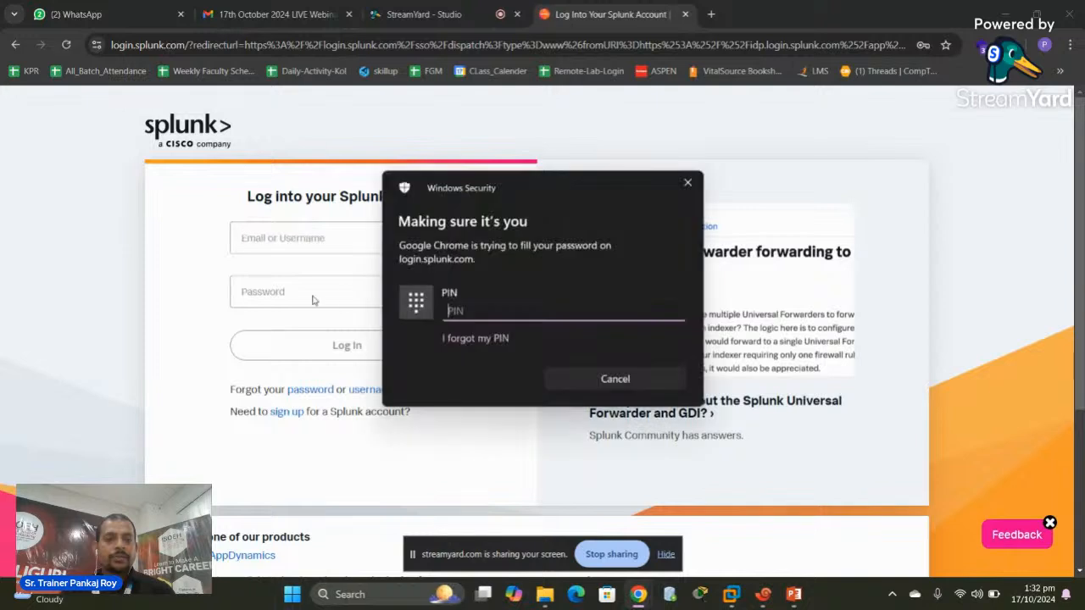
pyautogui.write('****')
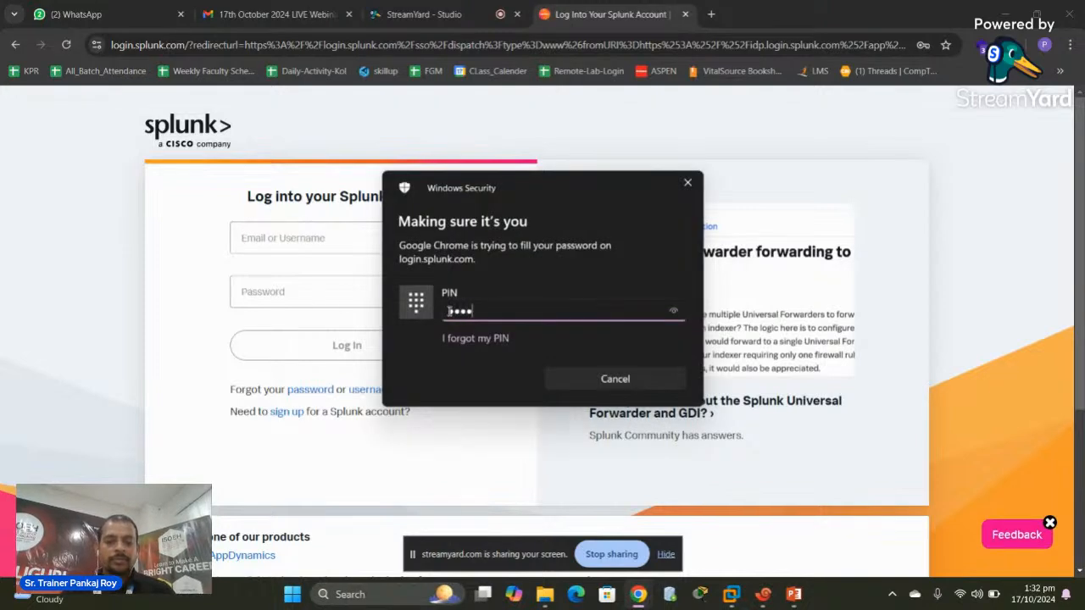
pyautogui.click(347, 246)
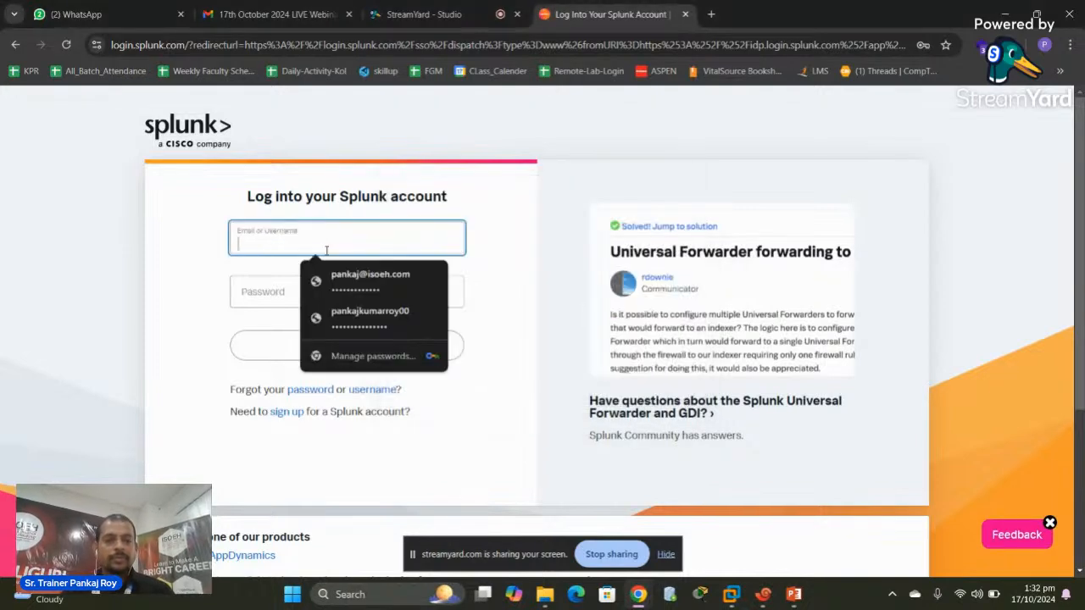
pyautogui.click(356, 288)
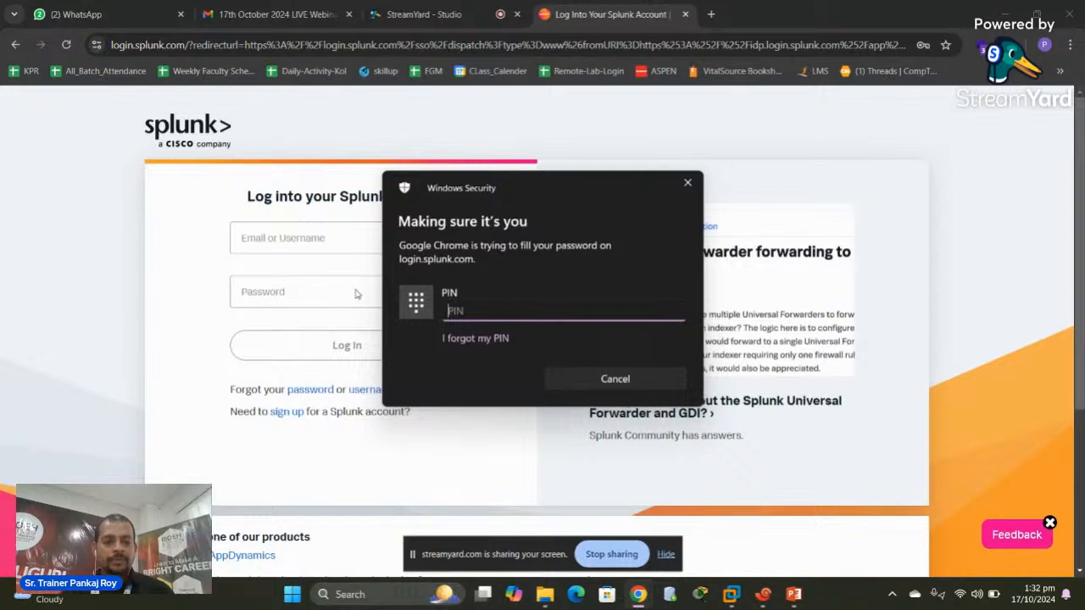
pyautogui.write('****')
pyautogui.click(311, 286)
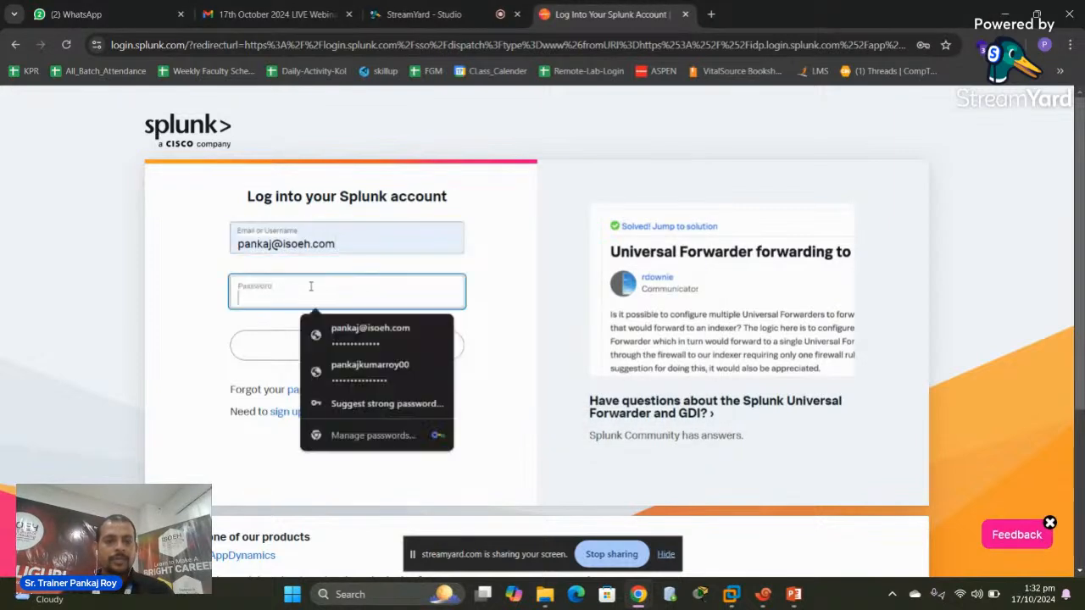
pyautogui.click(367, 344)
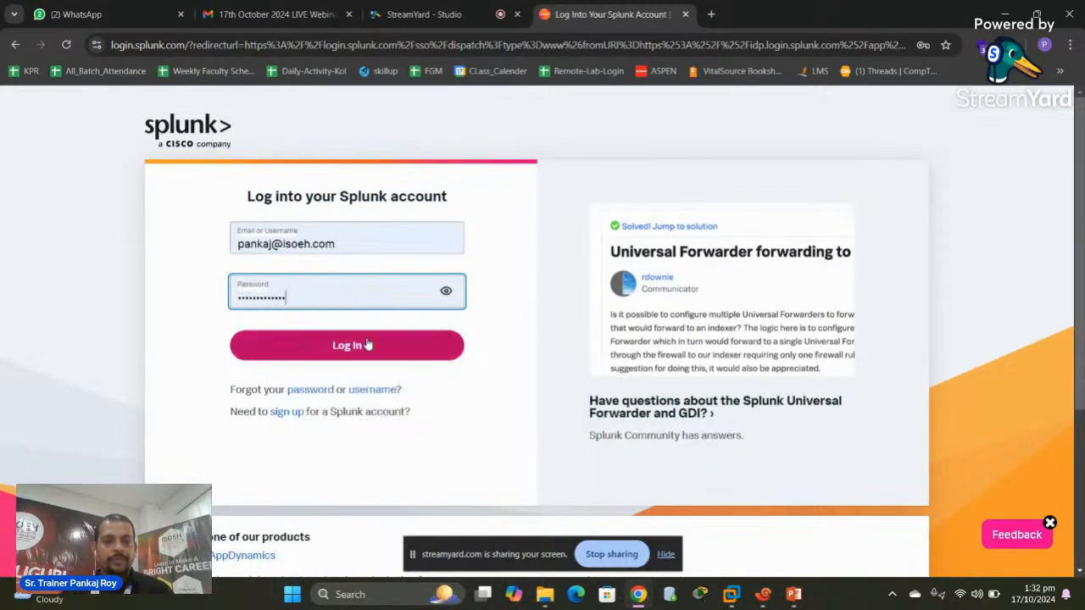
pyautogui.click(364, 347)
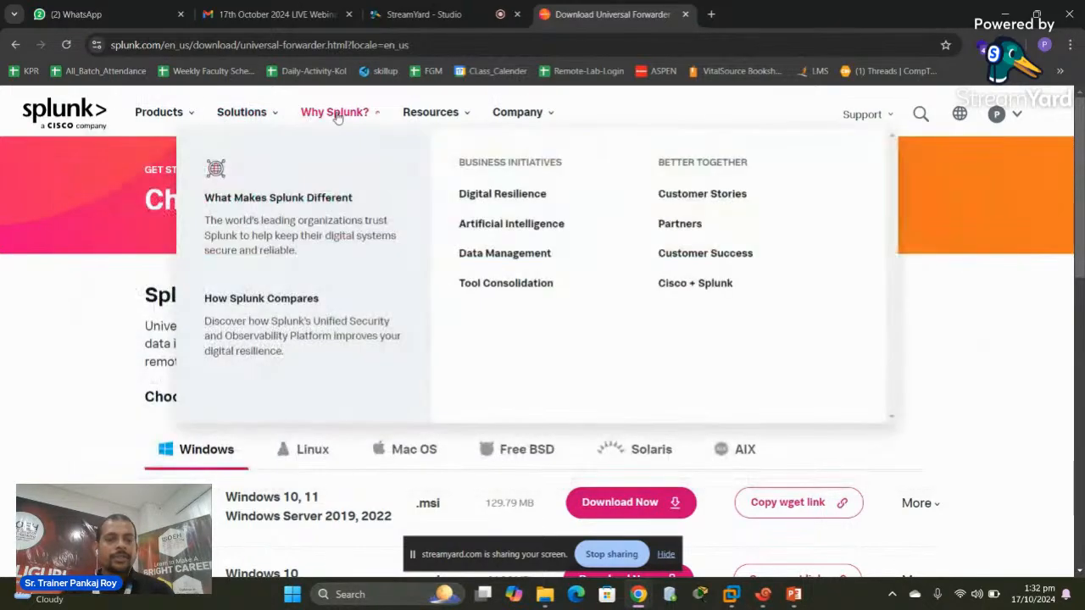
# Go to Free Trials & Downloads from the Products menu and scroll to the Splunk Enterprise section
pyautogui.moveTo(430, 112)
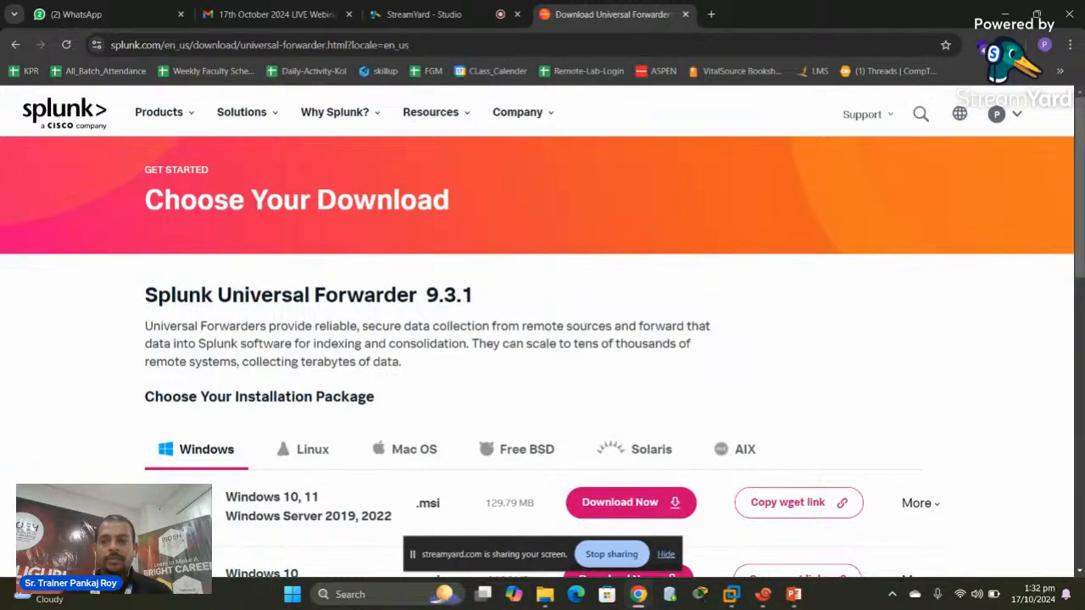
pyautogui.moveTo(1081, 270); pyautogui.dragTo(1064, 241)
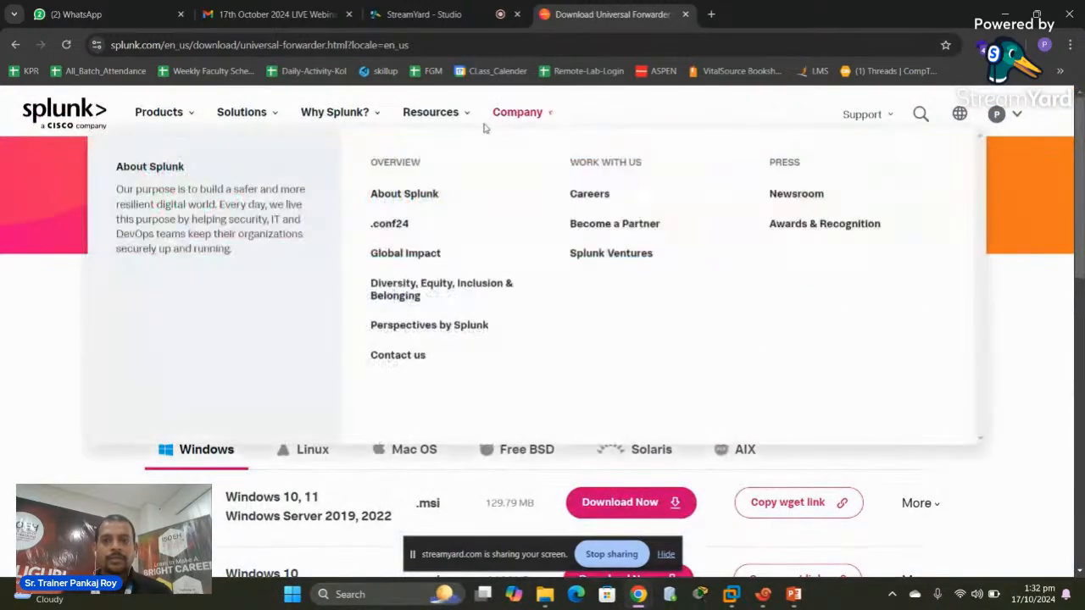
pyautogui.moveTo(160, 116)
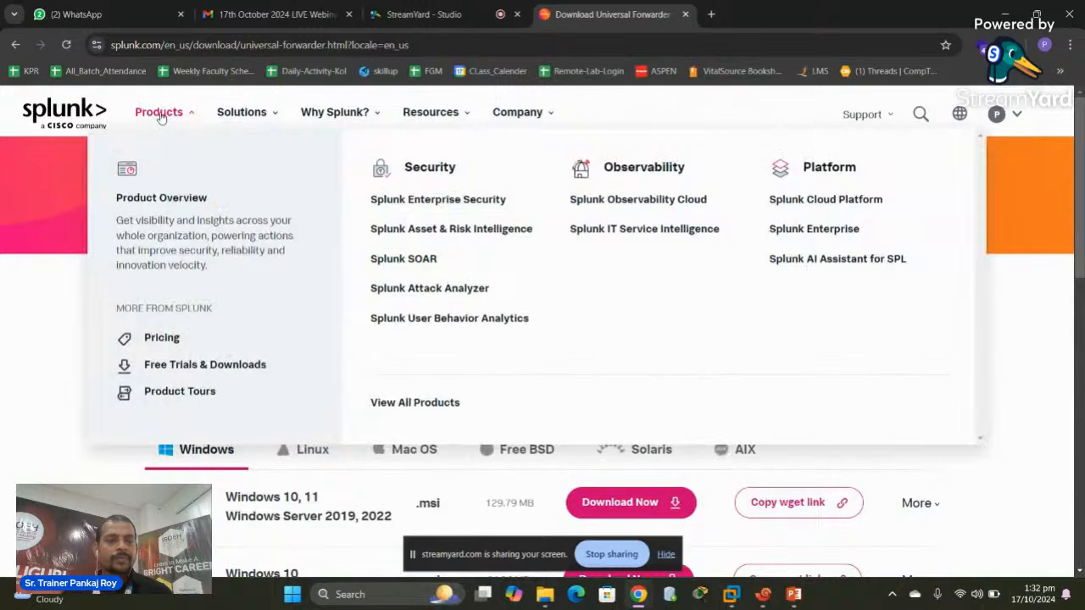
pyautogui.moveTo(341, 115)
pyautogui.click(194, 364)
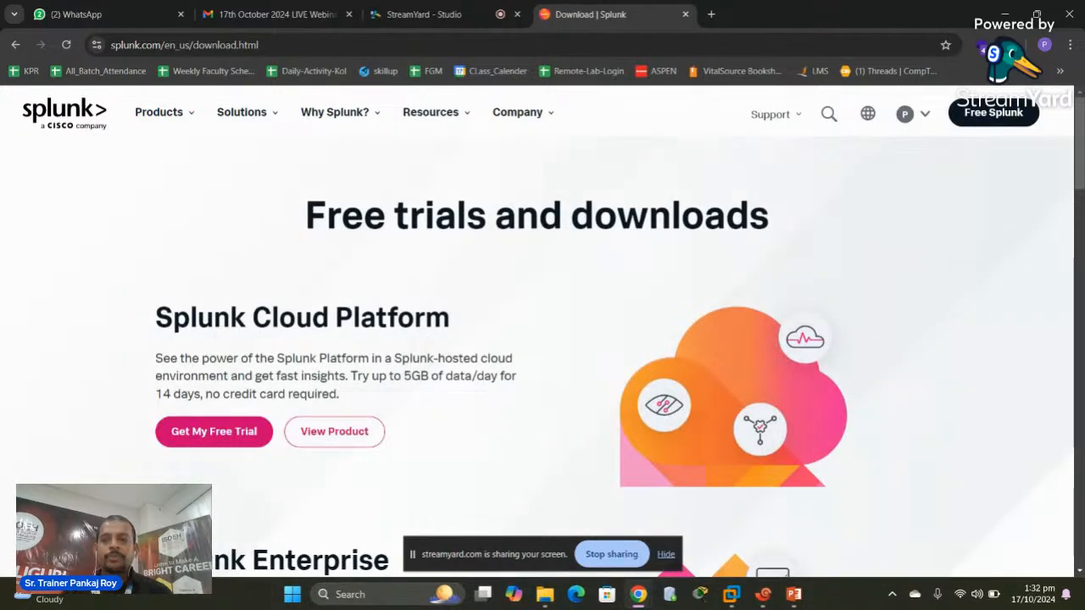
pyautogui.moveTo(1081, 184); pyautogui.dragTo(1071, 266)
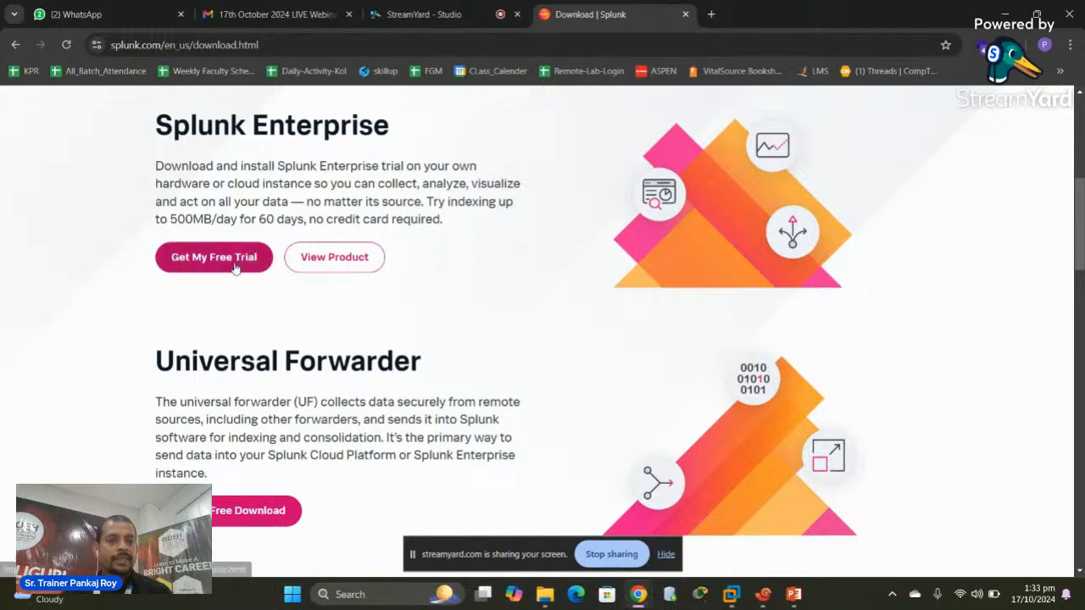
# Briefly open Get My Free Trial, go back, and highlight '60 days' in the Splunk Enterprise description
pyautogui.click(236, 267)
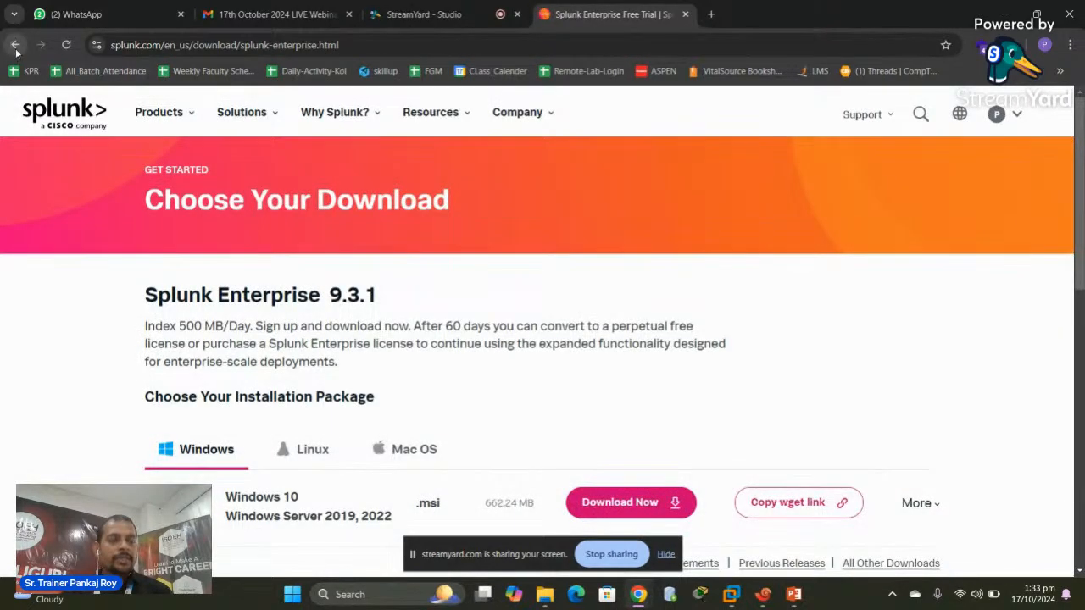
pyautogui.click(16, 44)
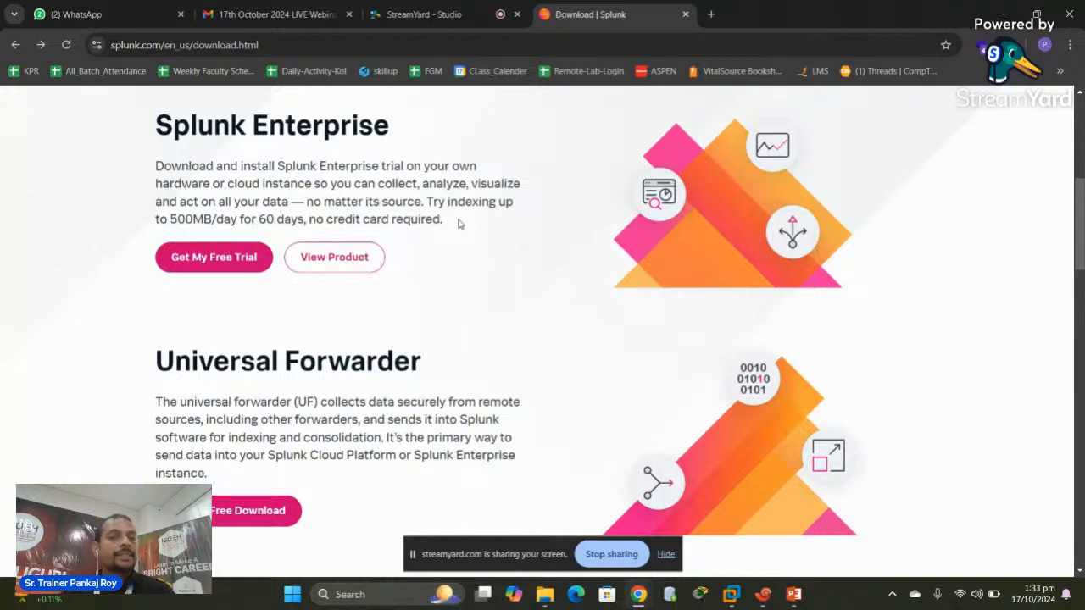
pyautogui.doubleClick(266, 219)
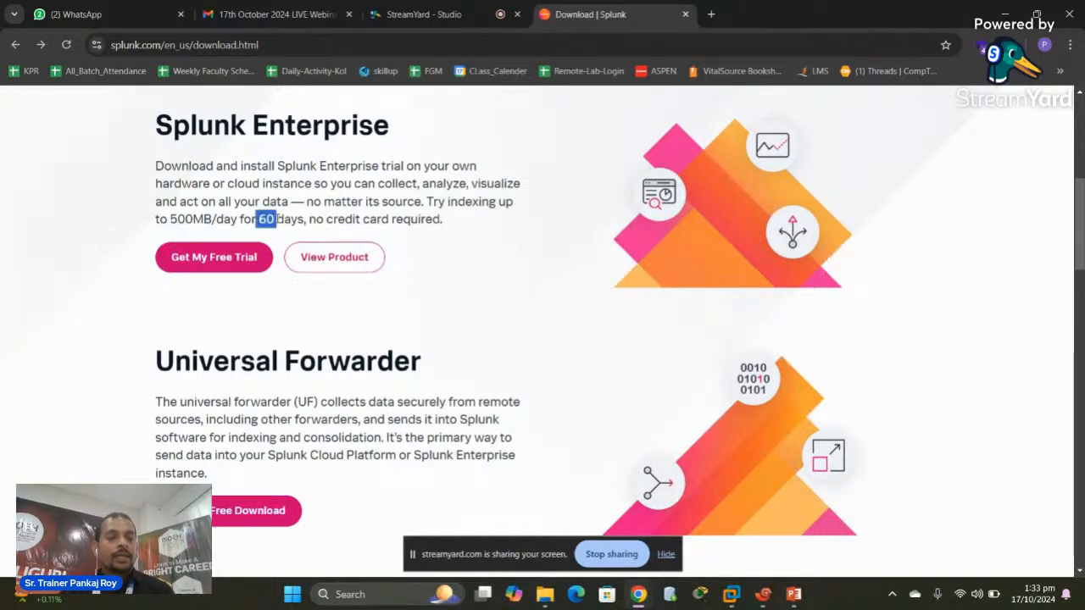
pyautogui.moveTo(277, 219); pyautogui.dragTo(305, 218)
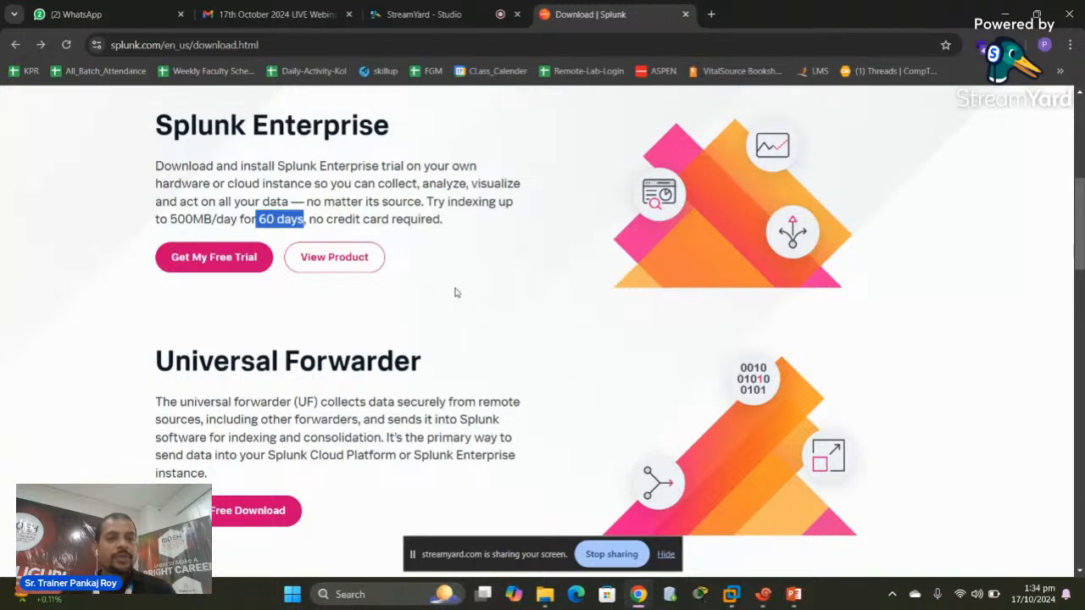
# Open the Splunk Enterprise free-trial download page and show the Linux packages for version 9.3.1
pyautogui.click(196, 258)
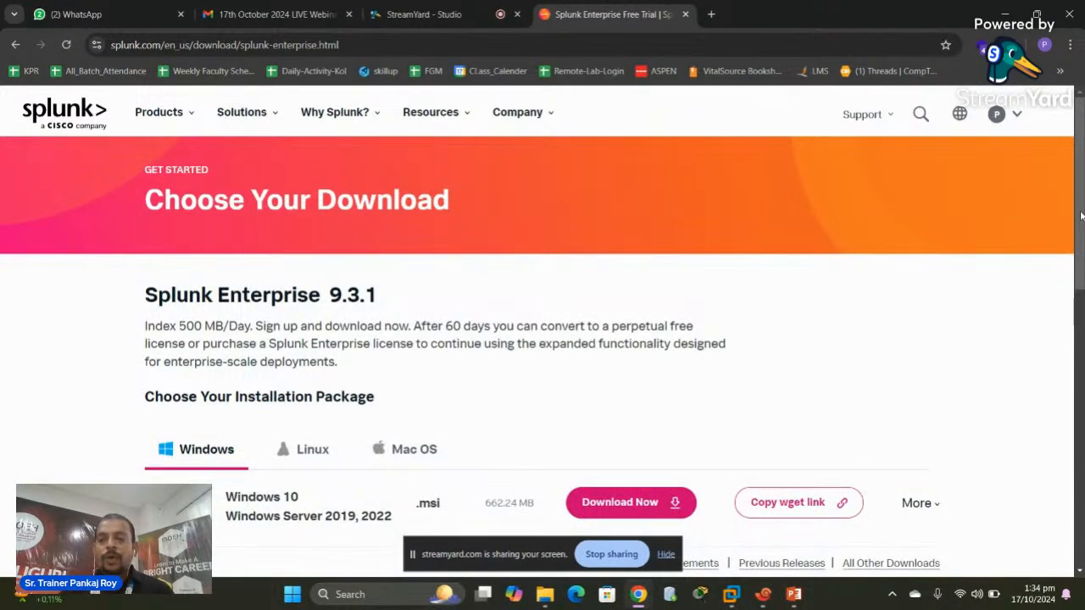
pyautogui.moveTo(1080, 213); pyautogui.dragTo(1078, 315)
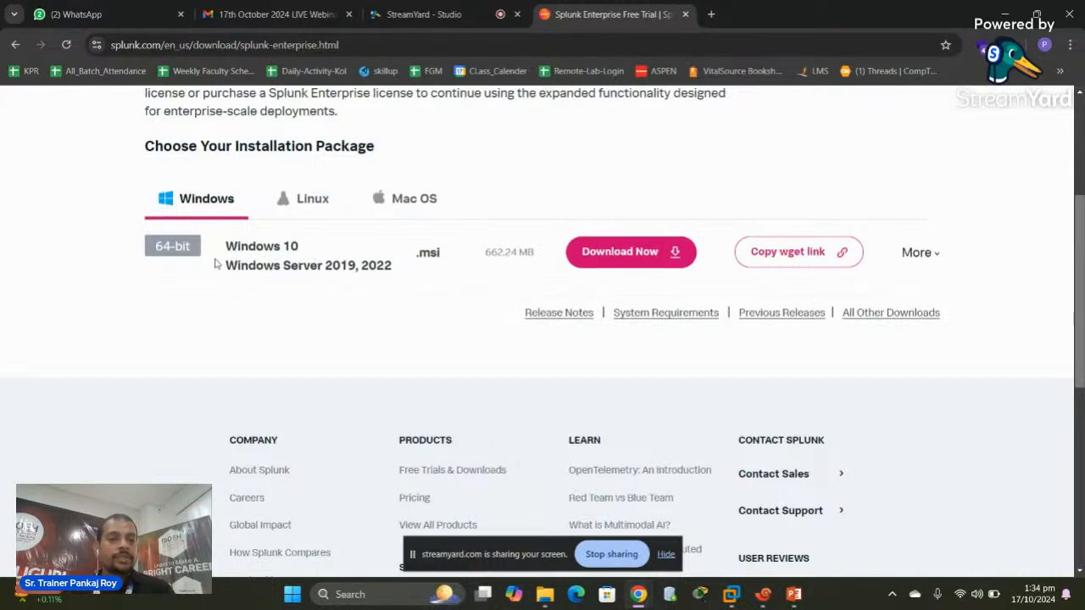
pyautogui.click(317, 207)
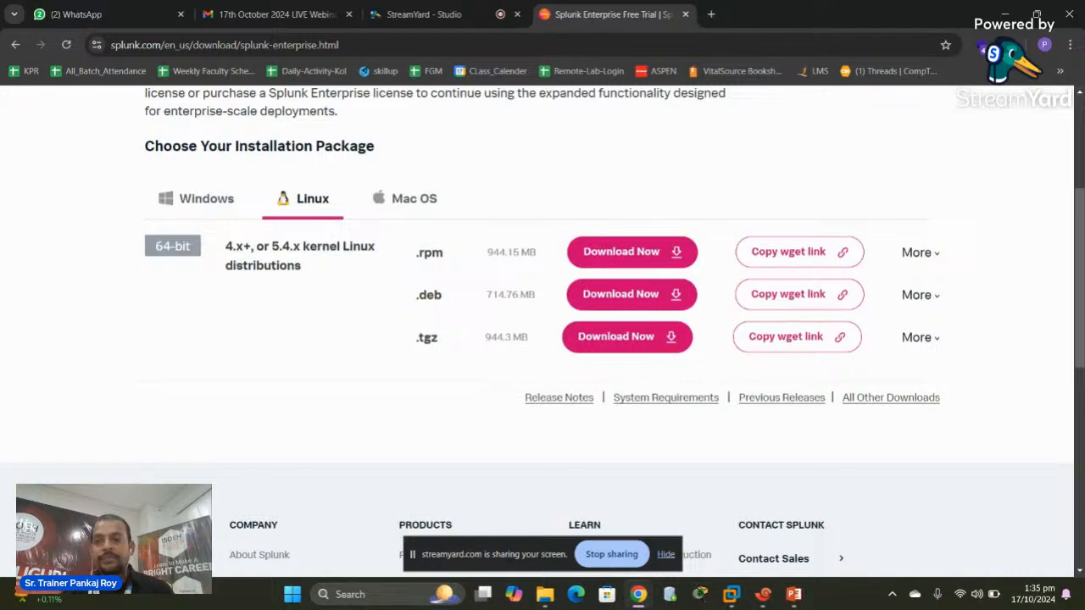
pyautogui.scroll(1, 1081, 200)
pyautogui.moveTo(1082, 202); pyautogui.dragTo(1082, 162)
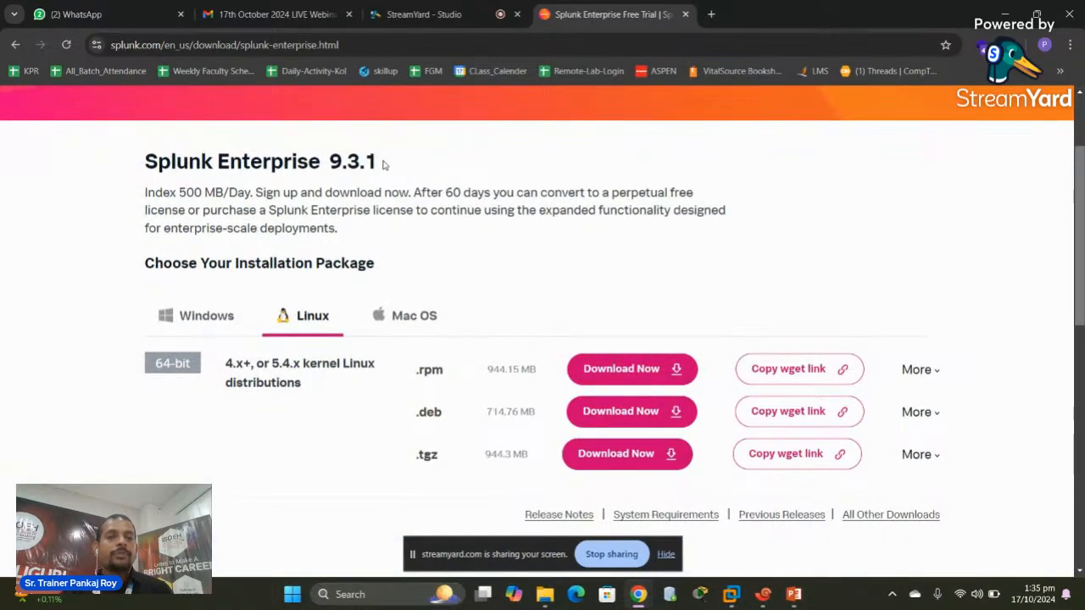
pyautogui.moveTo(381, 161); pyautogui.dragTo(329, 161)
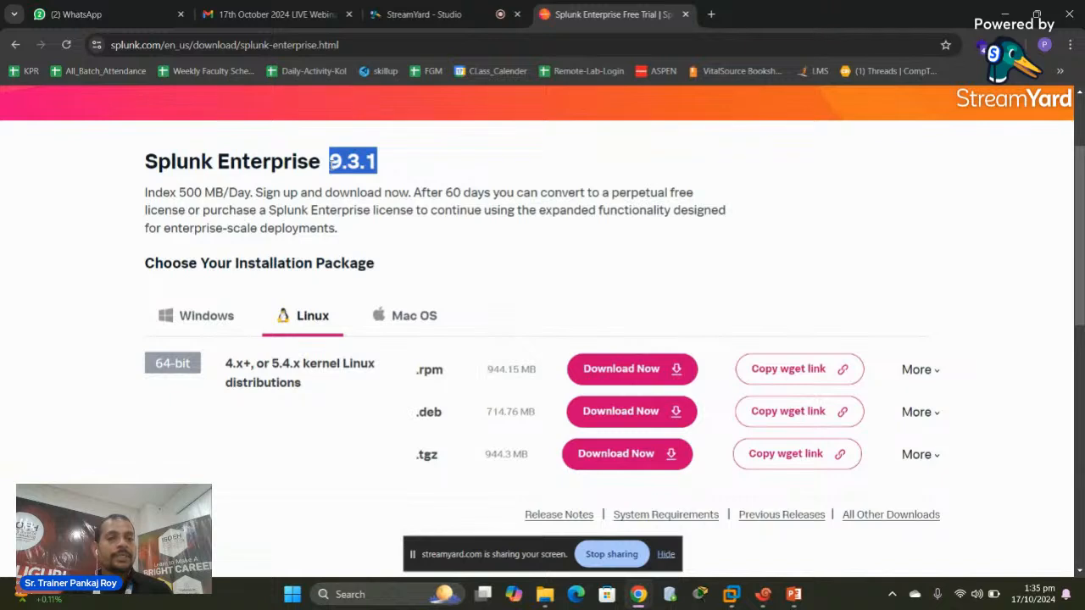
# Copy the wget download command for the Linux .rpm package and return to Xshell
pyautogui.click(932, 376)
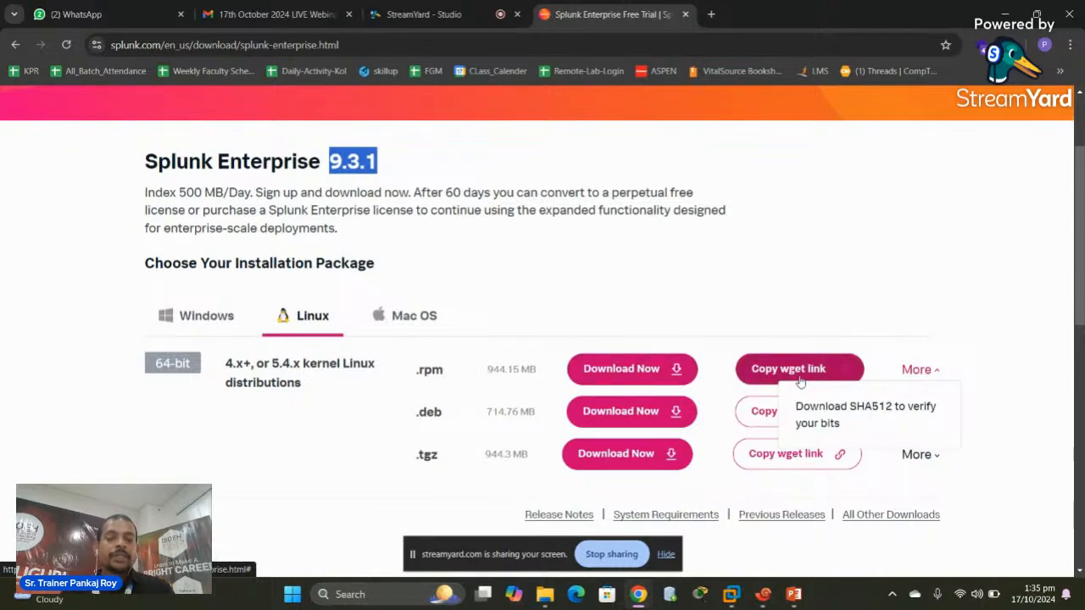
pyautogui.click(769, 370)
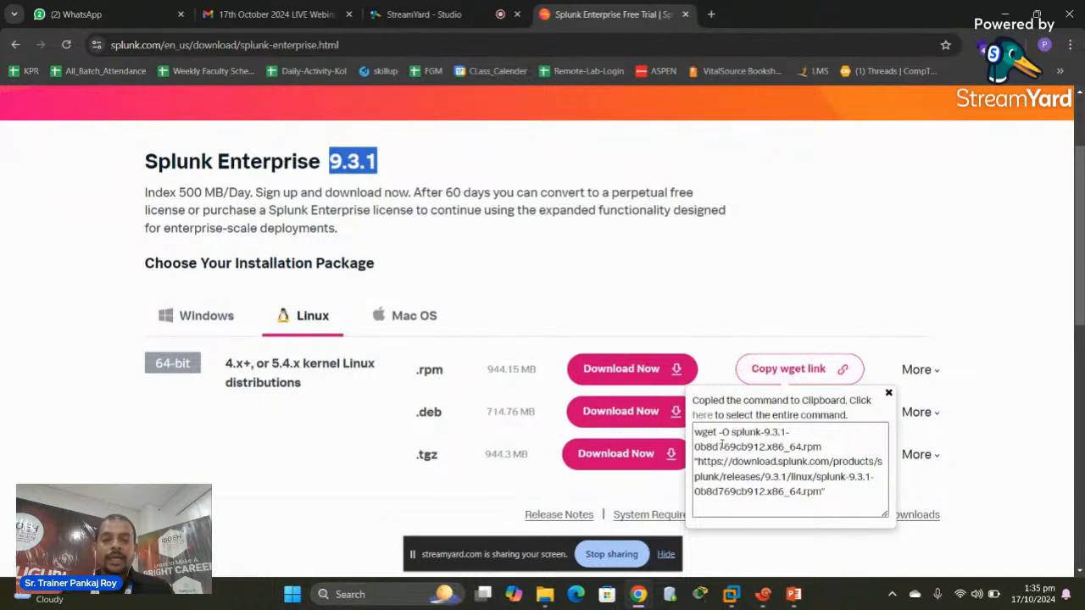
pyautogui.moveTo(695, 432); pyautogui.dragTo(832, 499)
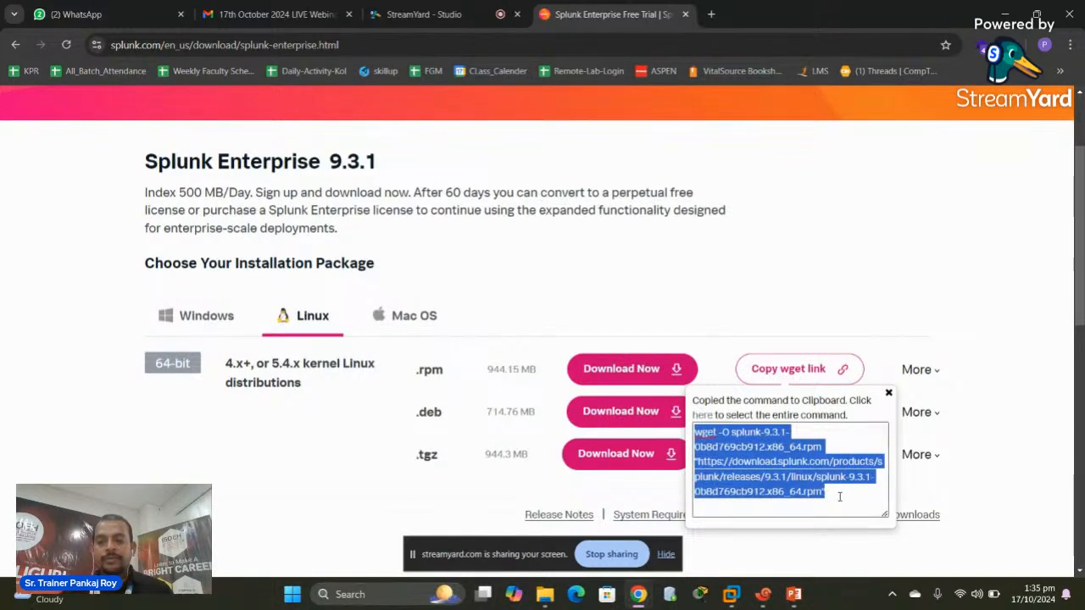
pyautogui.rightClick(729, 448)
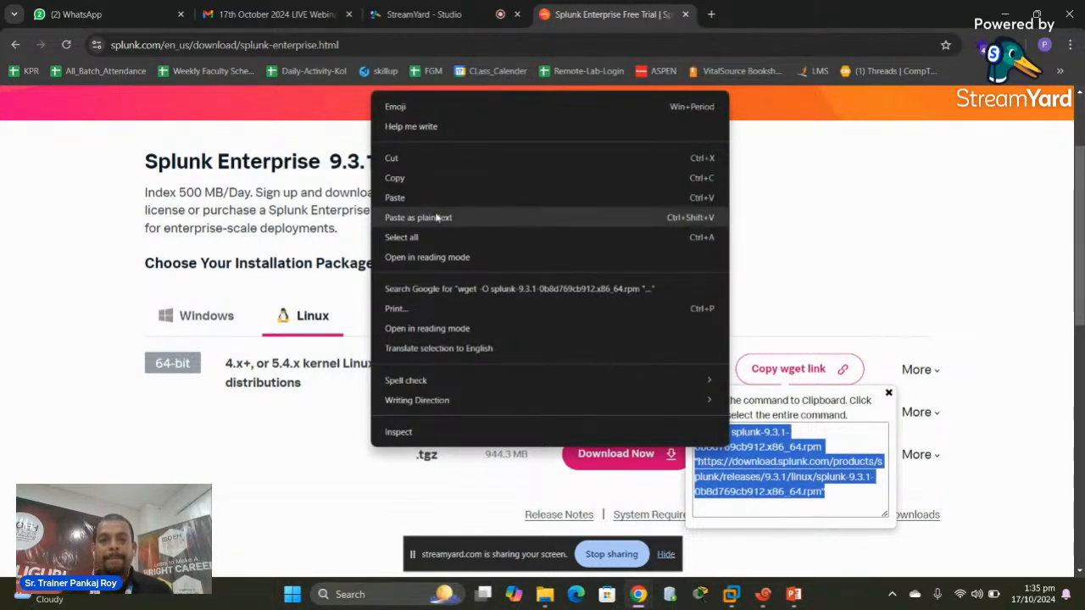
pyautogui.click(398, 178)
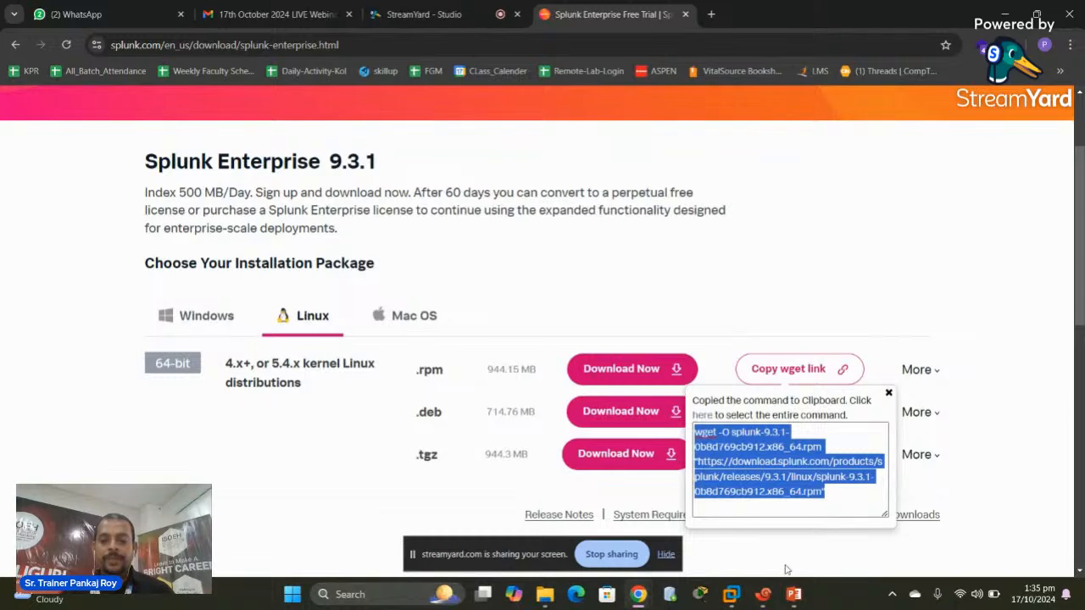
pyautogui.click(763, 594)
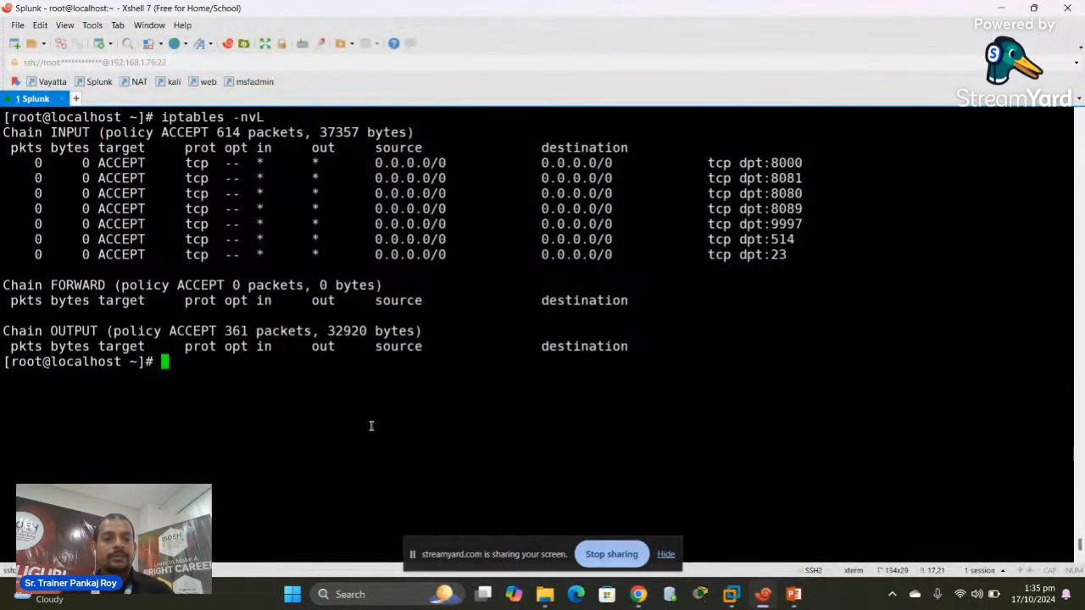
# Clear the terminal and run wget to check whether it is installed
pyautogui.write('clear')
pyautogui.press('Return')
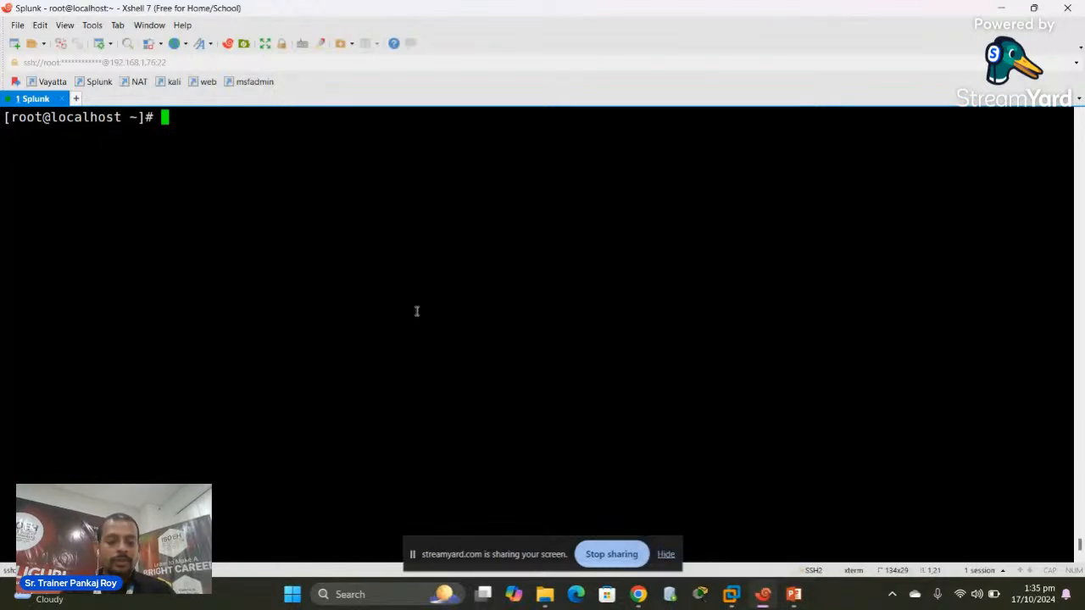
pyautogui.write('w')
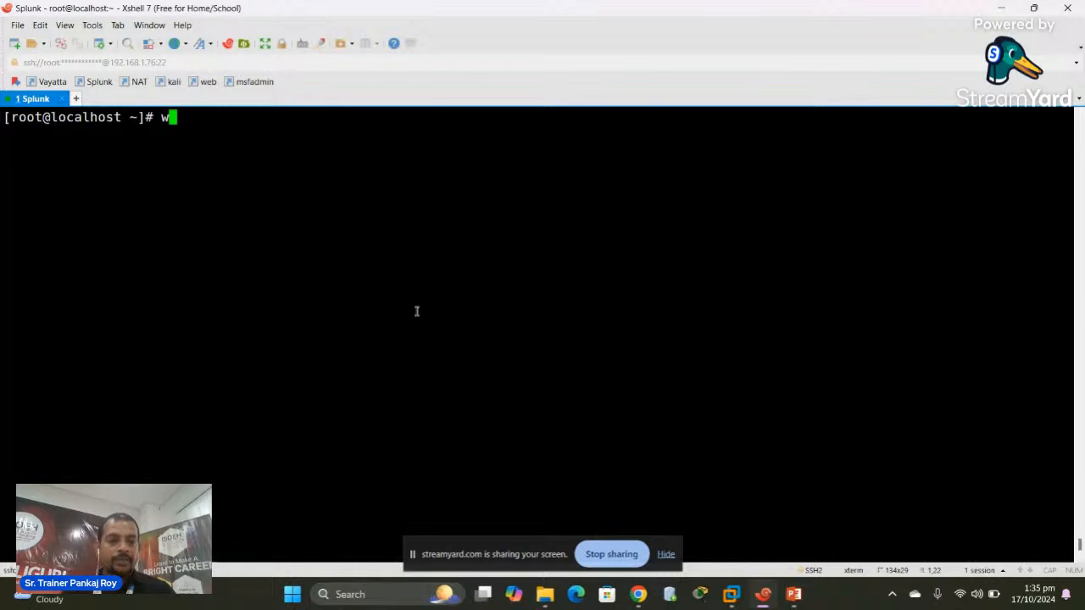
pyautogui.write('get')
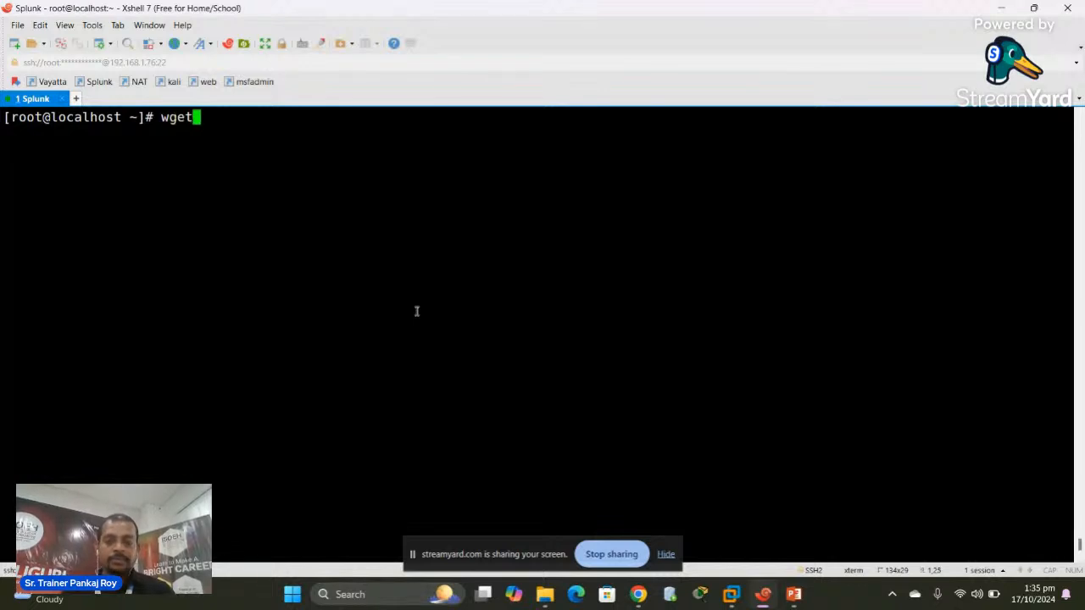
pyautogui.press('Return')
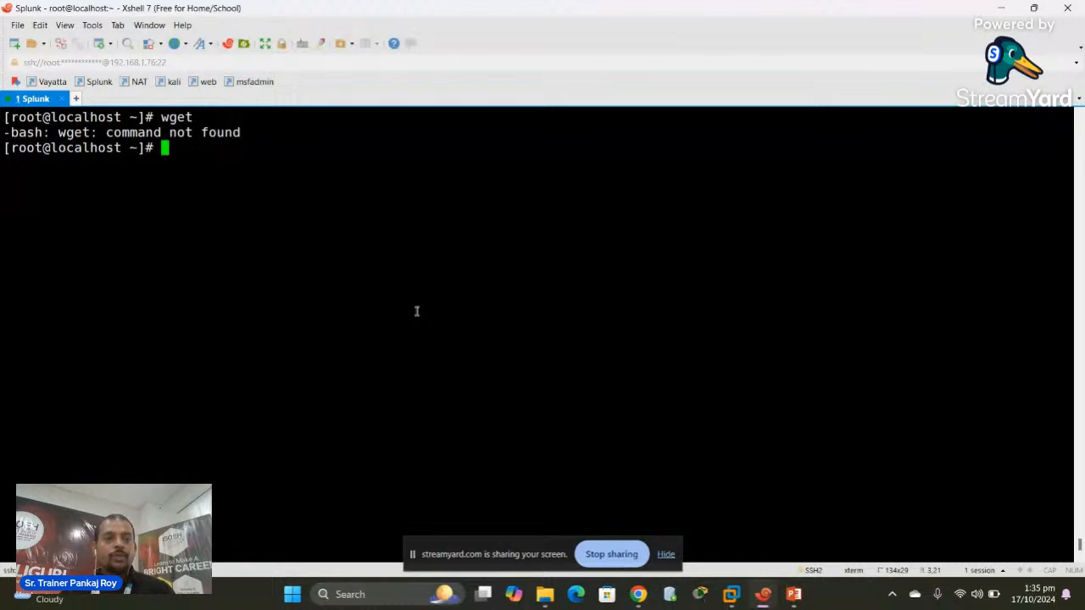
pyautogui.write('clear')
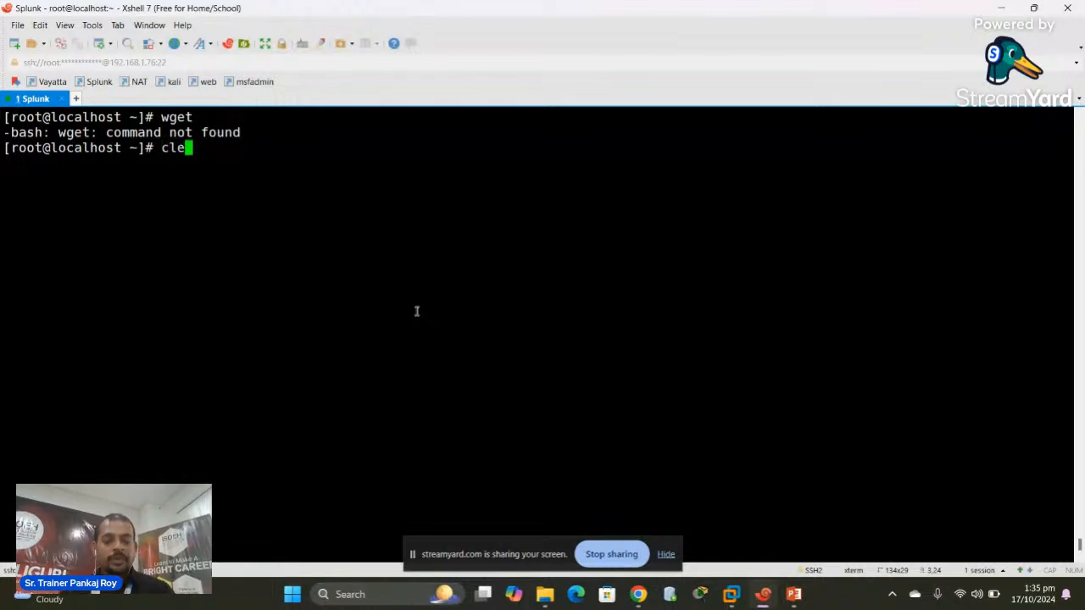
pyautogui.press('Return')
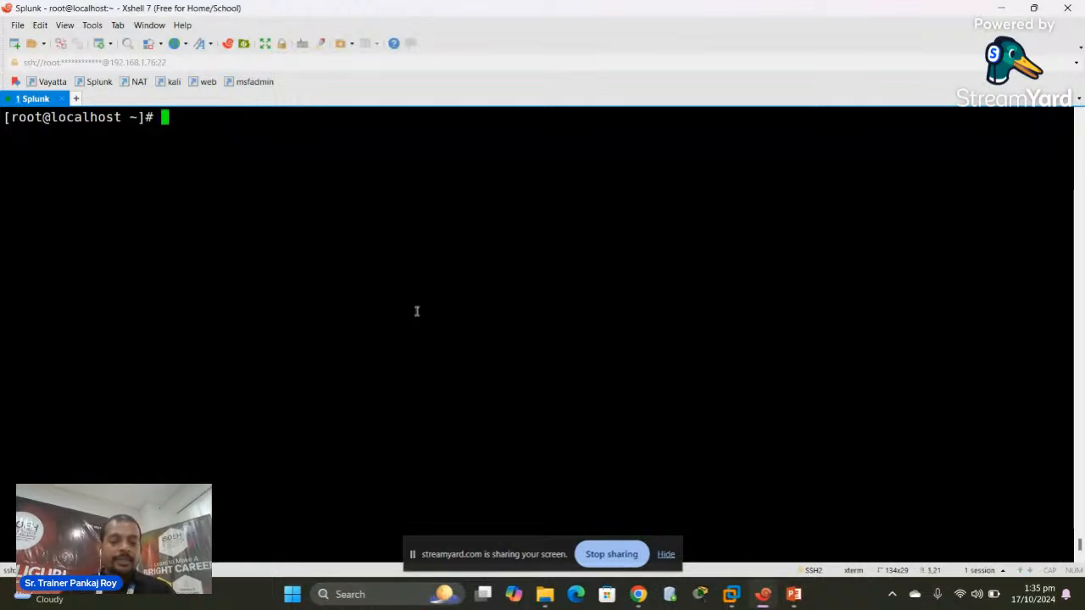
# Install wget with 'yum install wget', confirming with y, then clear the terminal
pyautogui.write('yum ')
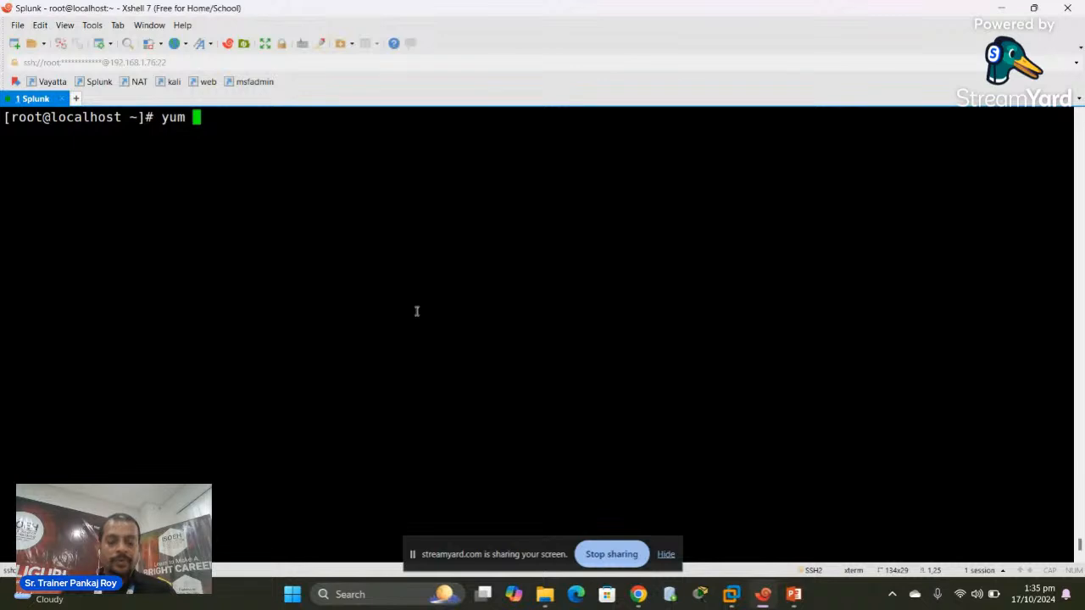
pyautogui.write('install wget')
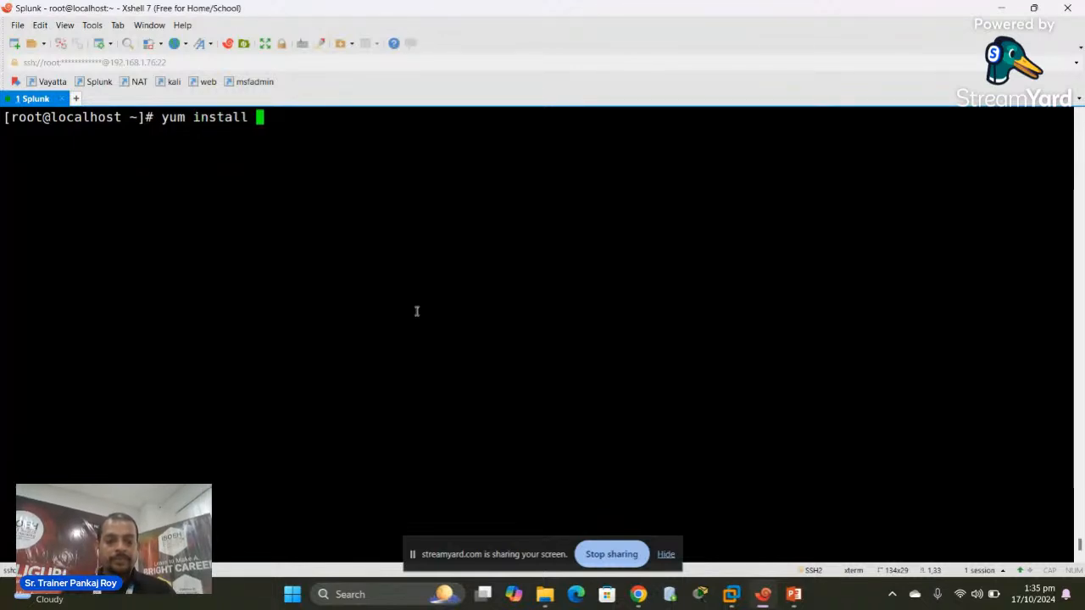
pyautogui.press('Return')
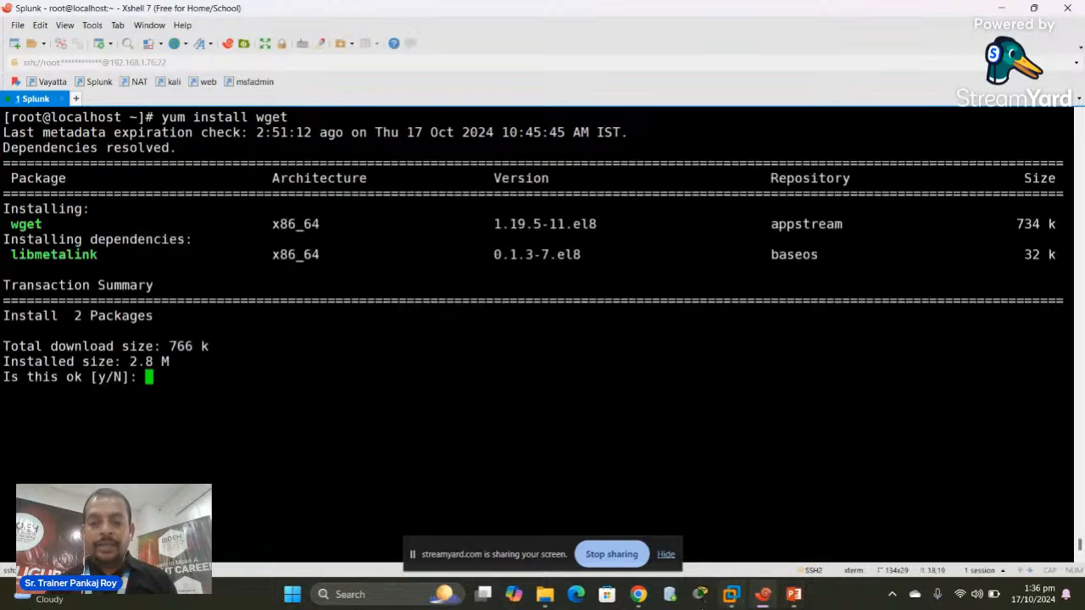
pyautogui.write('y')
pyautogui.press('Return')
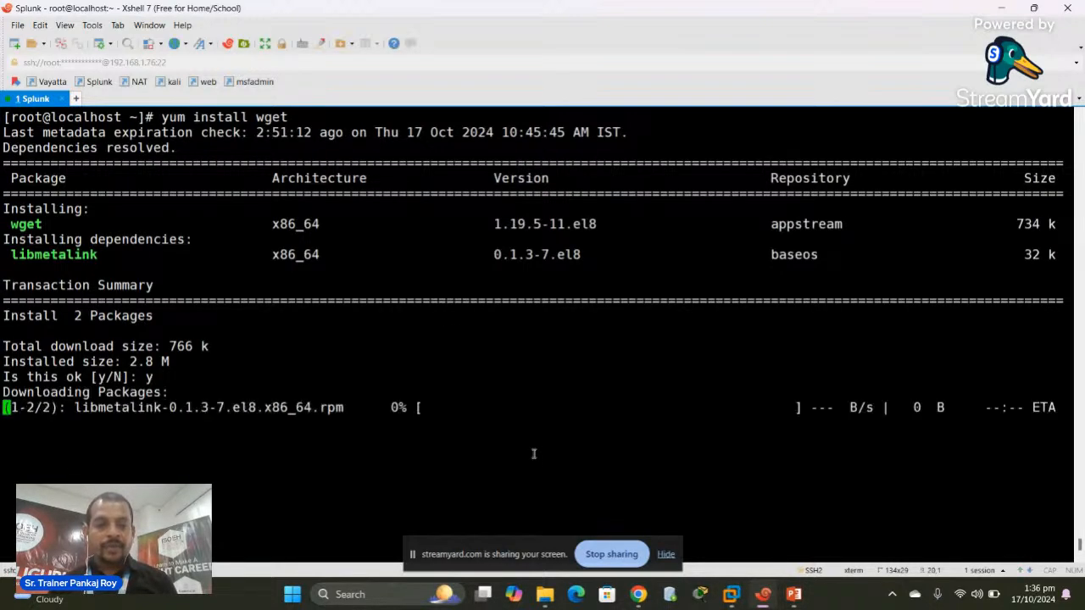
pyautogui.moveTo(638, 597)
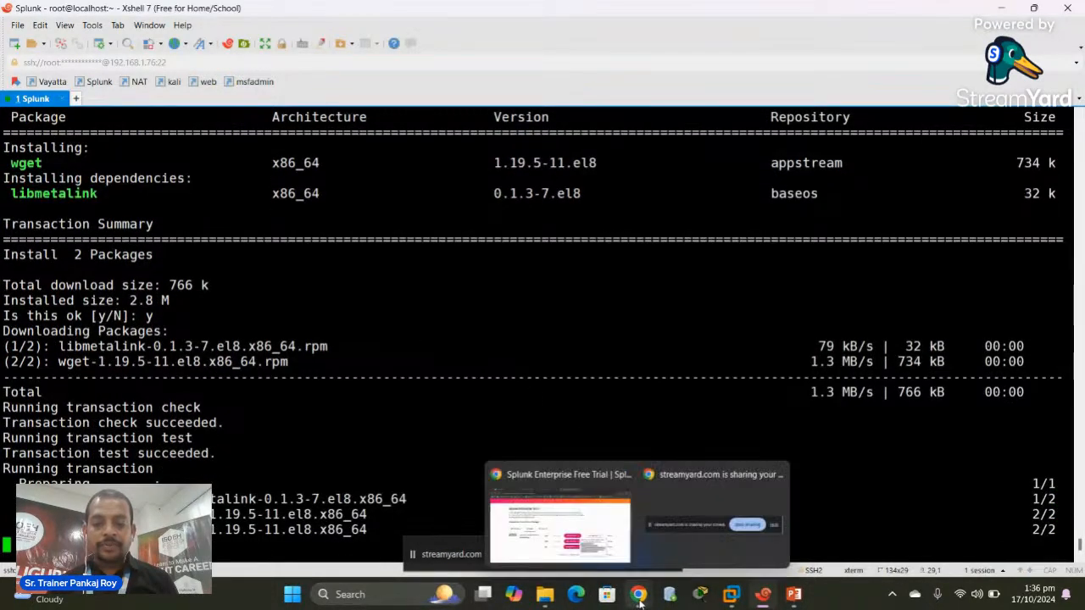
pyautogui.click(559, 525)
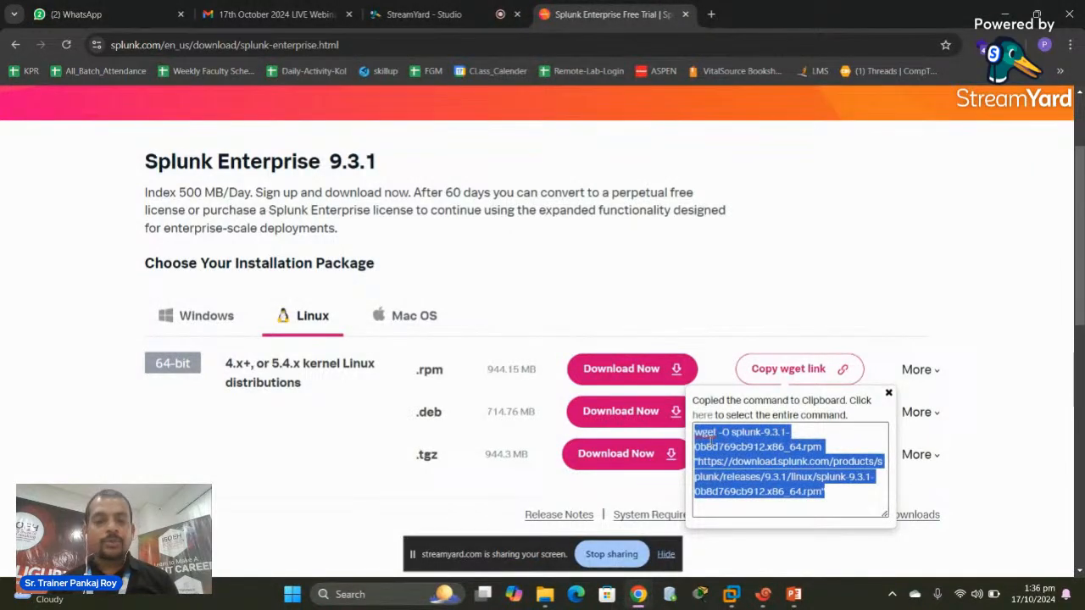
pyautogui.moveTo(763, 594)
pyautogui.click(758, 505)
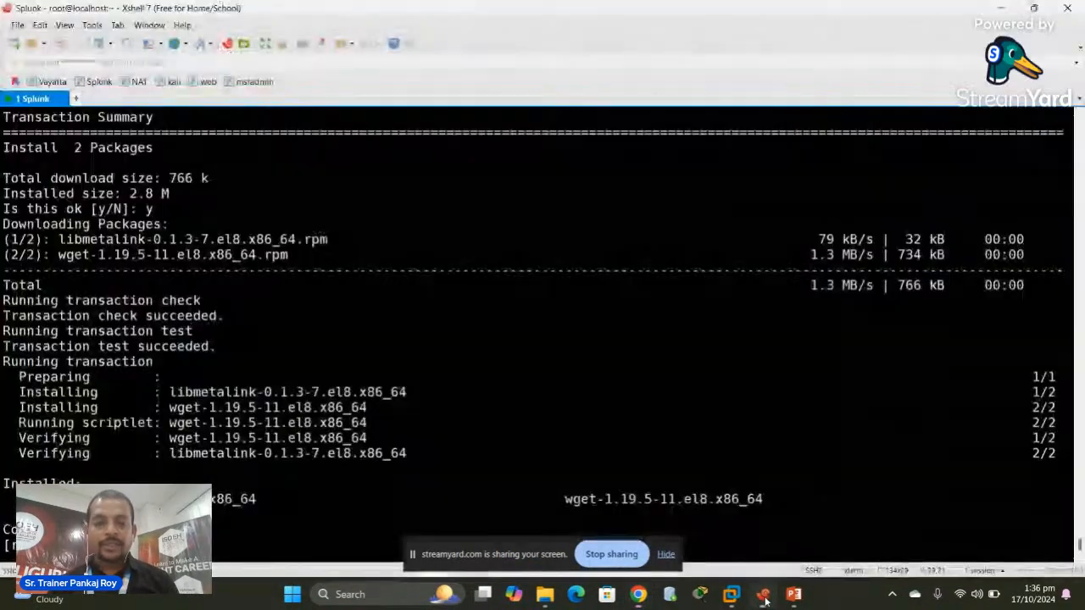
pyautogui.hotkey('ctrl', 'l')
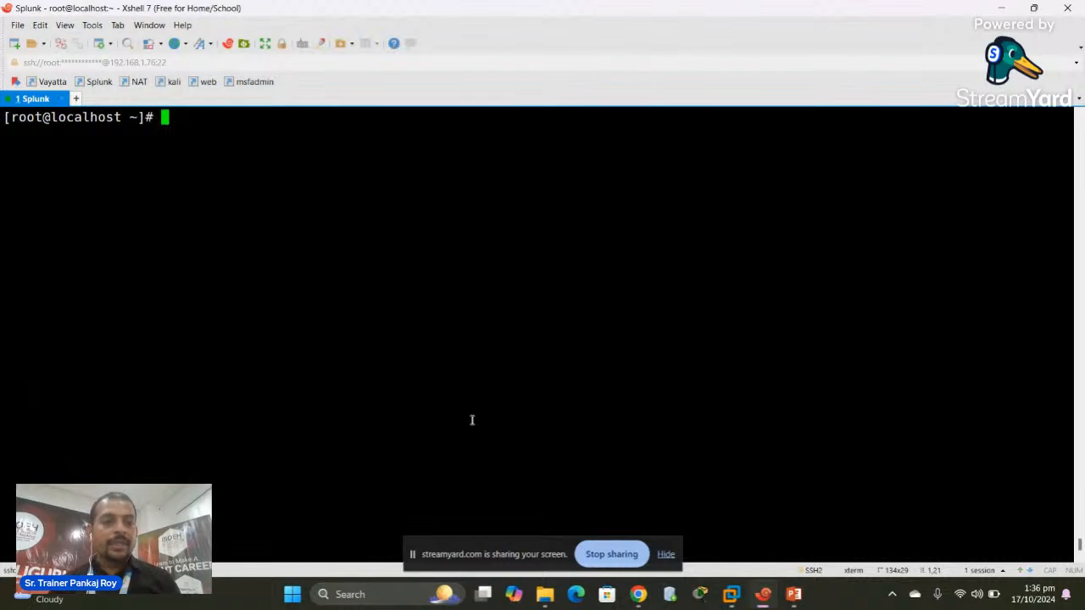
# Paste and run the copied wget command to download the 944 MB Splunk 9.3.1 RPM
pyautogui.rightClick(167, 120)
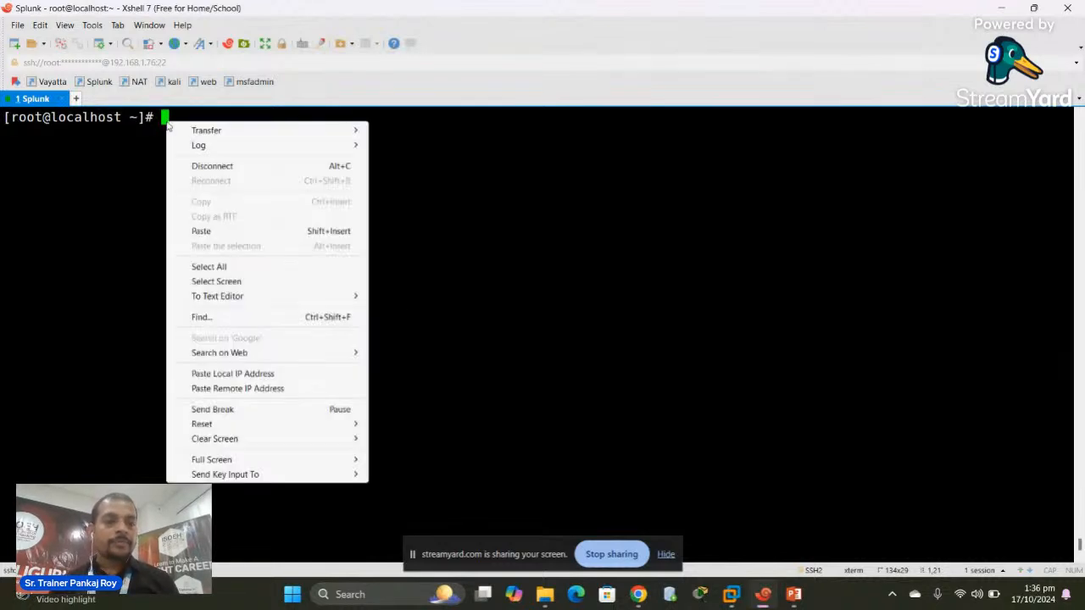
pyautogui.click(200, 232)
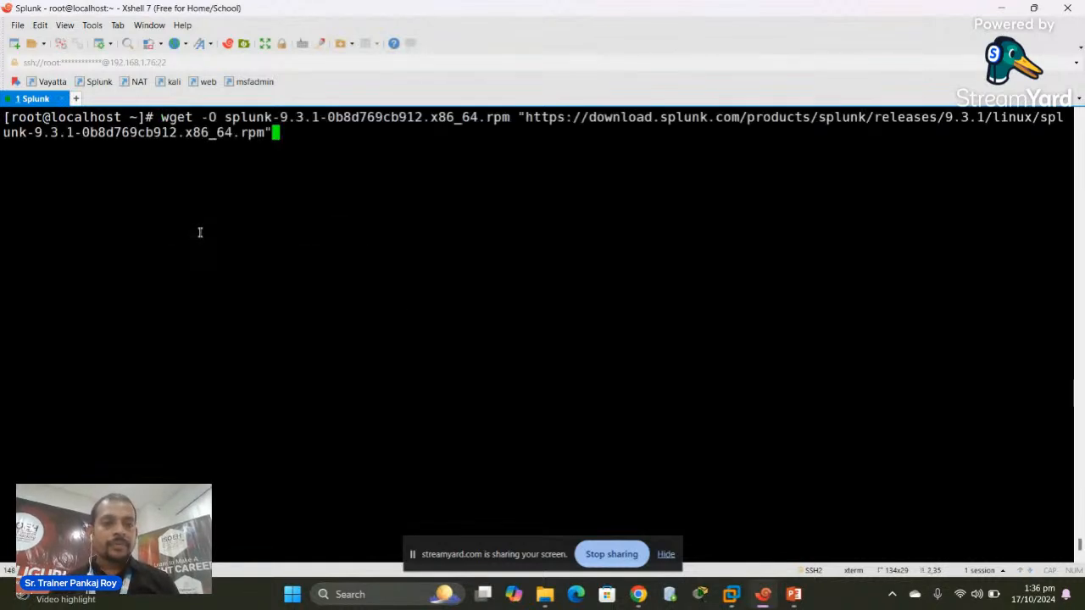
pyautogui.press('Return')
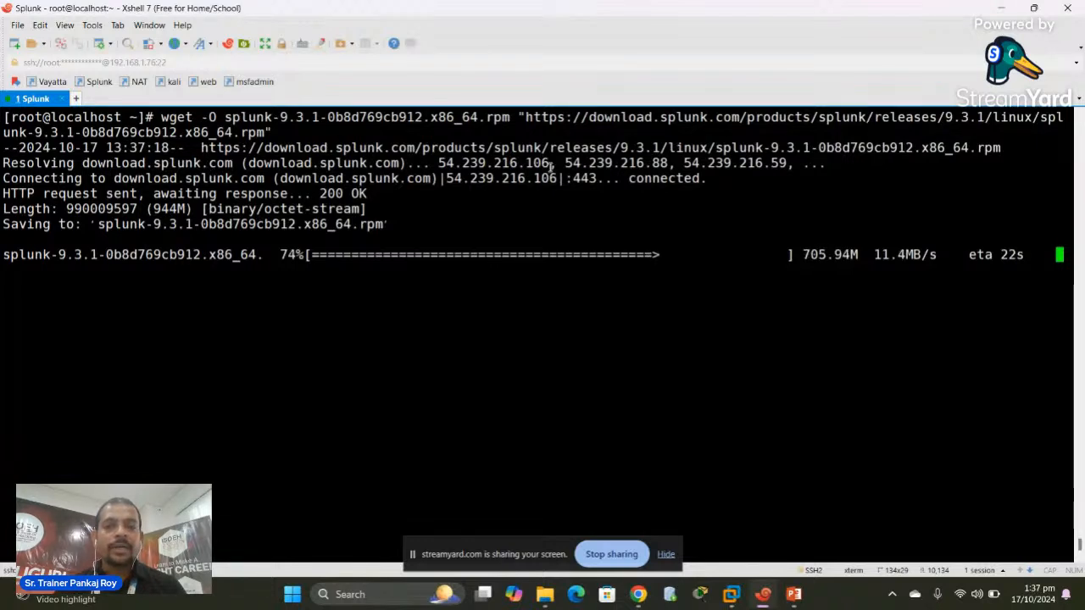
pyautogui.moveTo(550, 163); pyautogui.dragTo(436, 163)
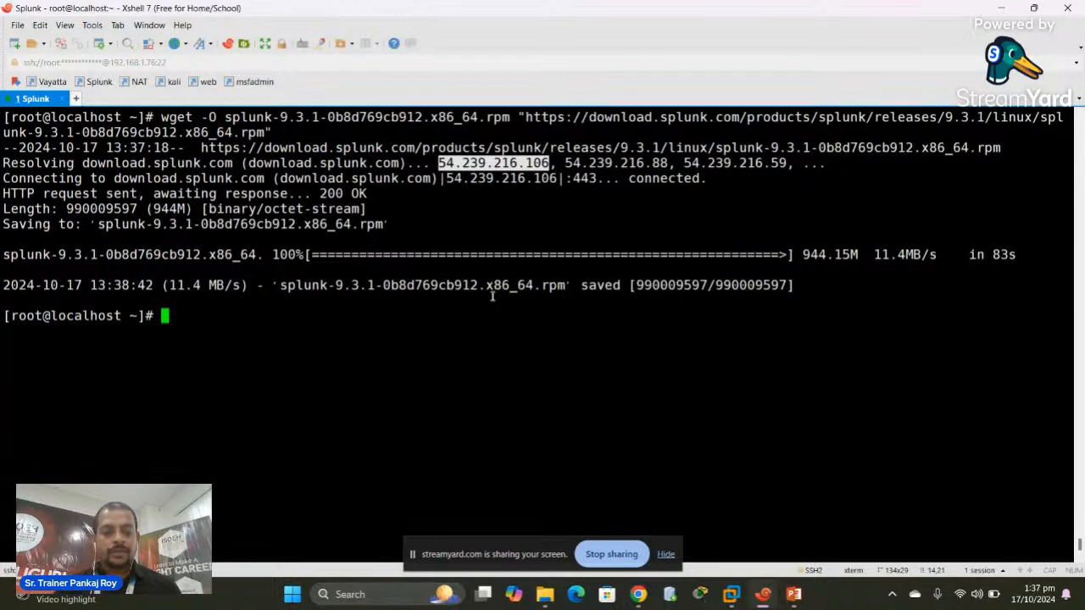
# List root's home and install splunk-9.3.1-0b8d769cb912.x86_64.rpm with rpm -ivh
pyautogui.write('clear')
pyautogui.press('Return')
pyautogui.write('ll')
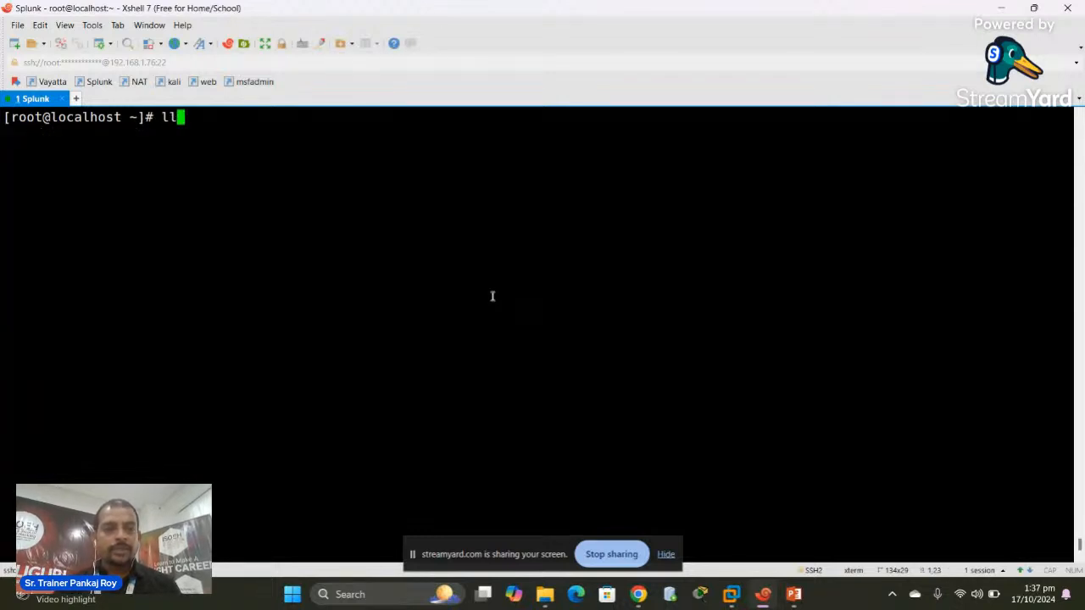
pyautogui.press('Return')
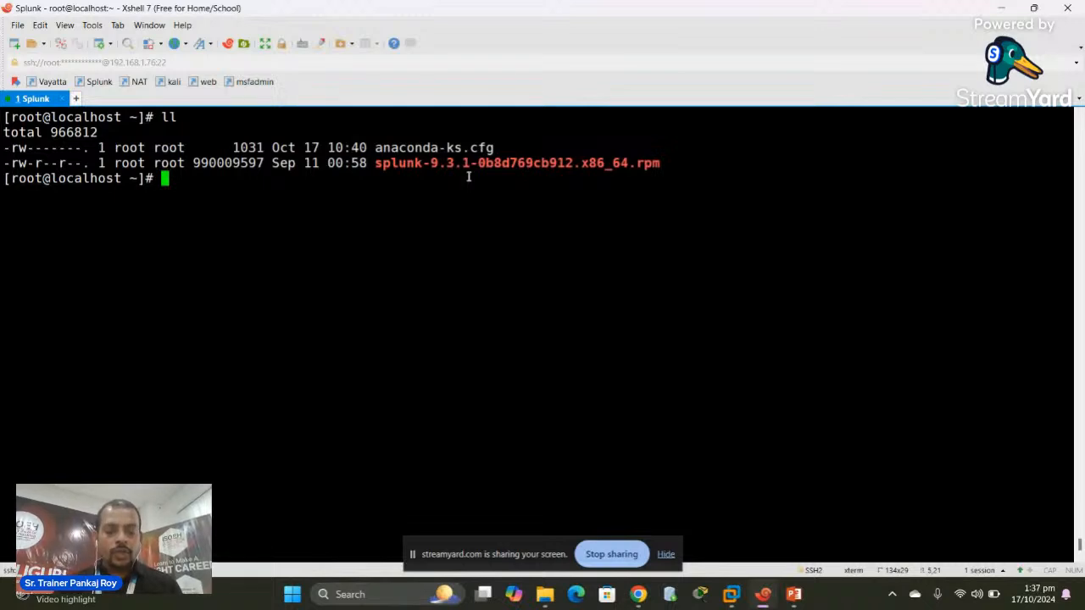
pyautogui.write('rpm ')
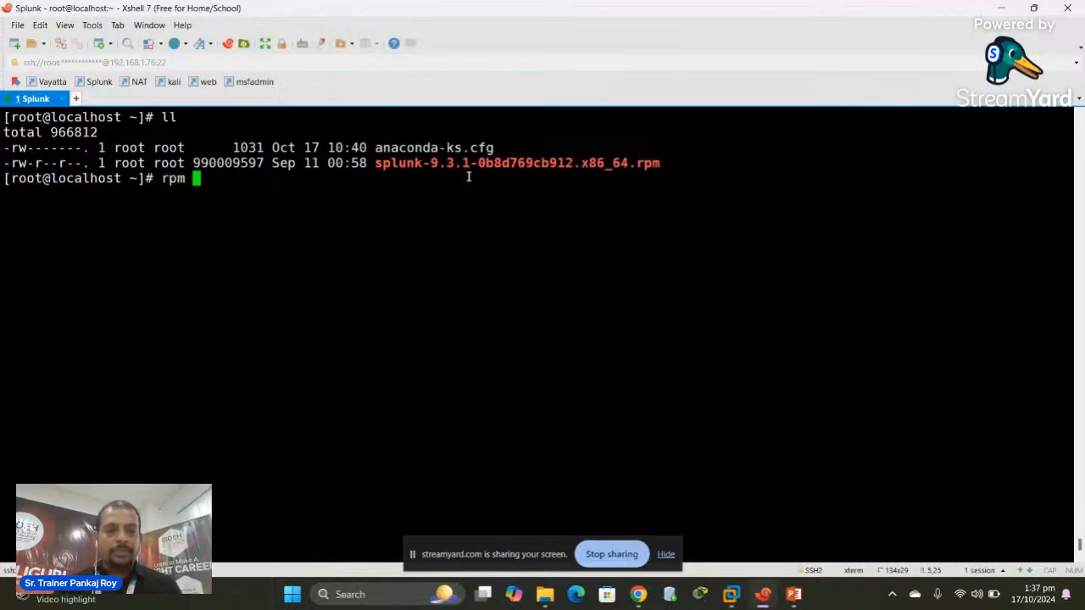
pyautogui.write('-ivh ')
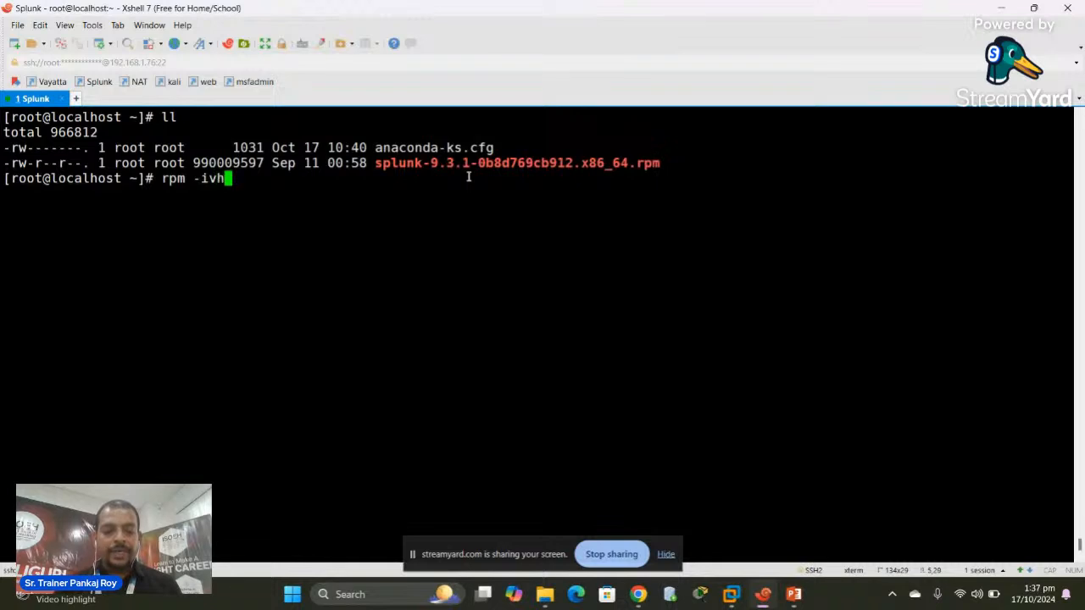
pyautogui.write('spl')
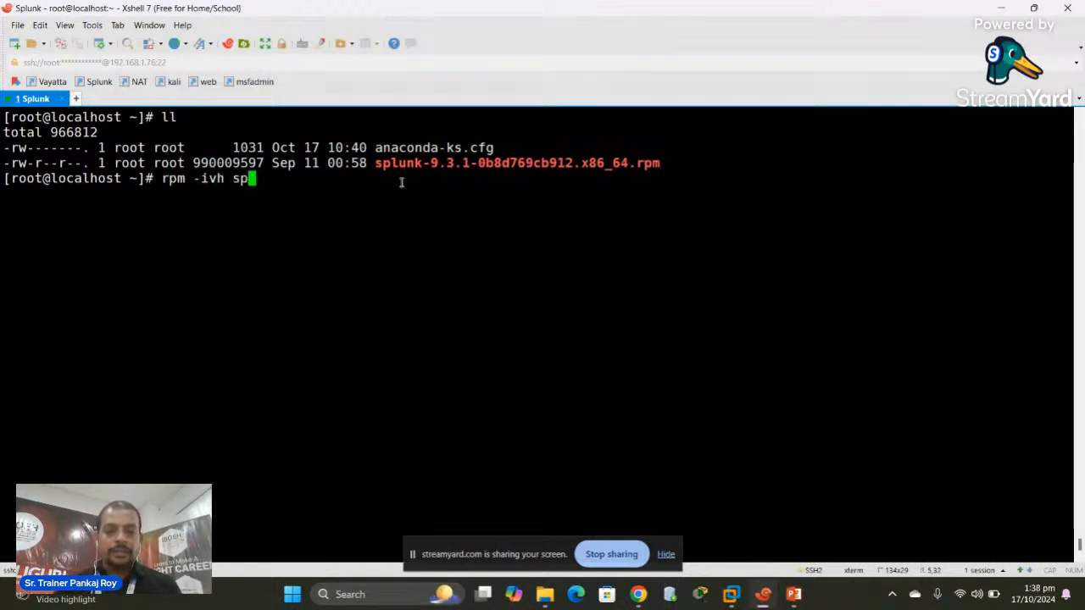
pyautogui.press('Tab')
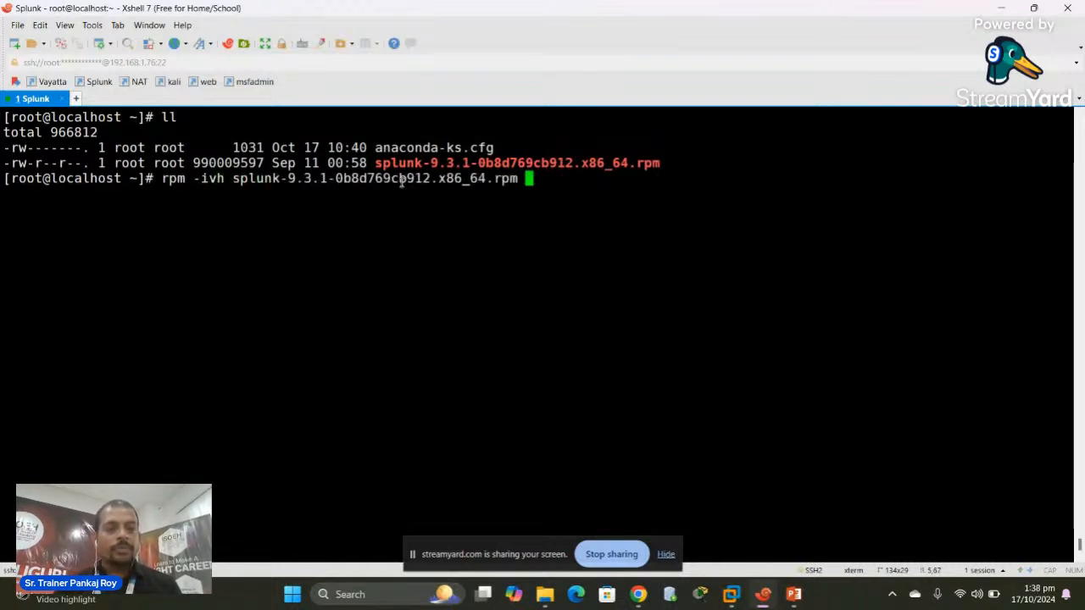
pyautogui.press('Return')
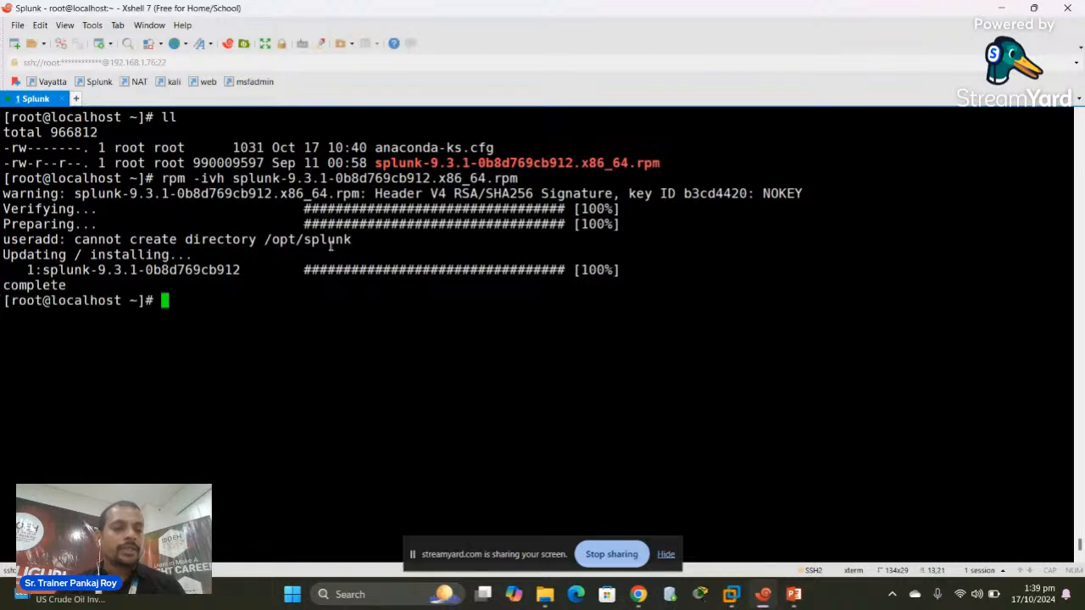
# Change into /opt/splunk and list its contents with ls -l
pyautogui.write('clear')
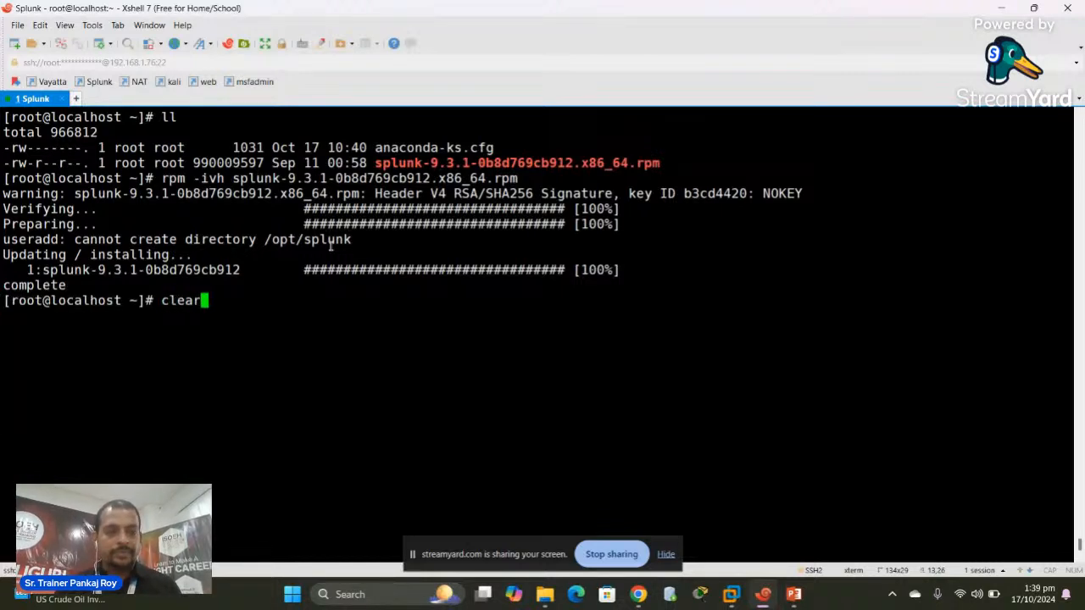
pyautogui.press('Return')
pyautogui.write('cd op')
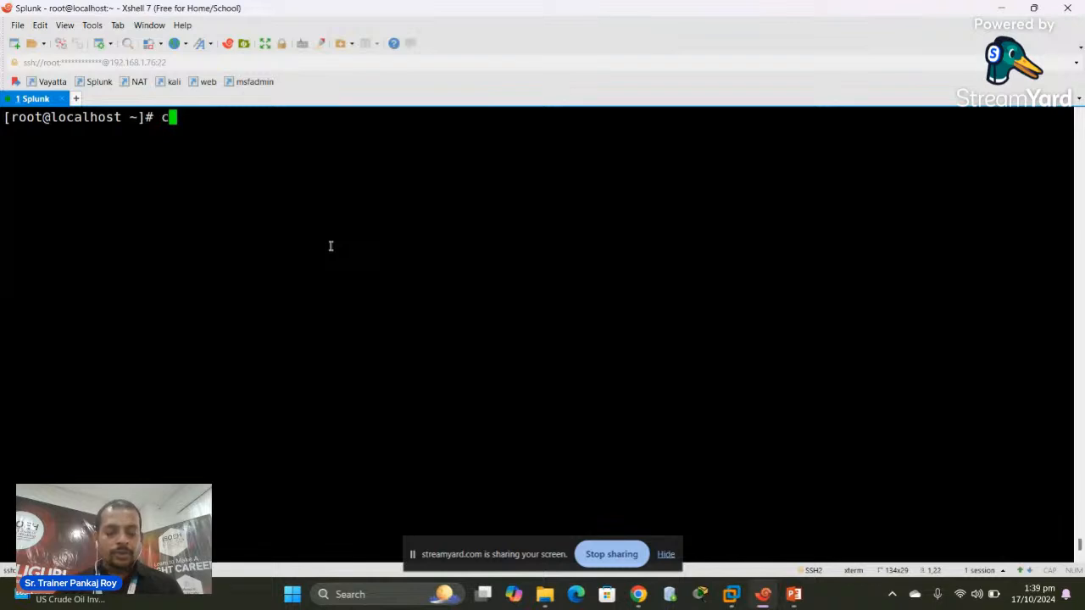
pyautogui.press('BackSpace')
pyautogui.press('BackSpace')
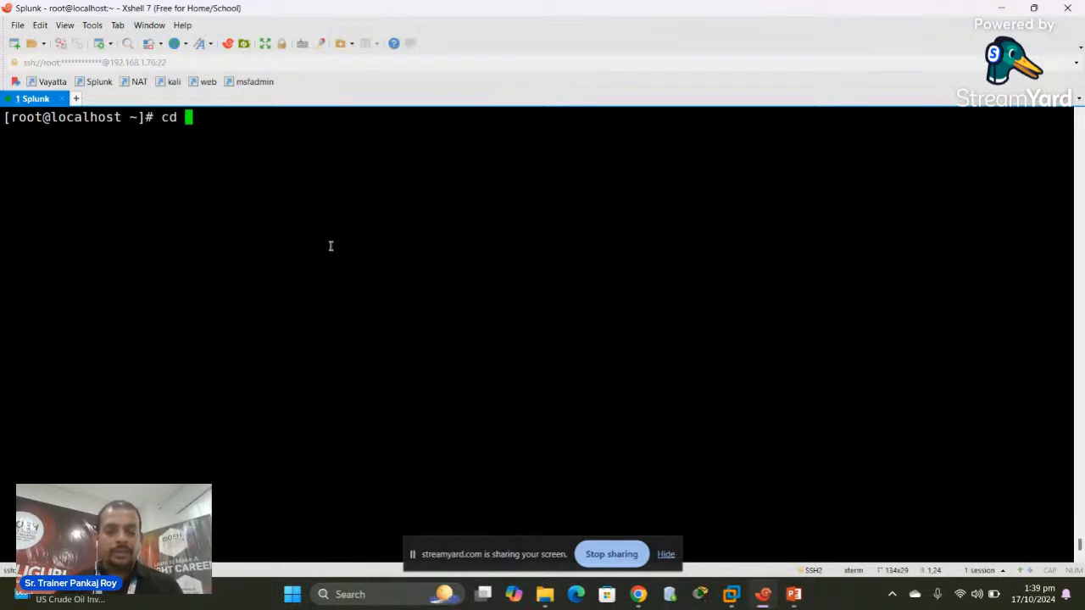
pyautogui.write('/opt/s')
pyautogui.press('Tab')
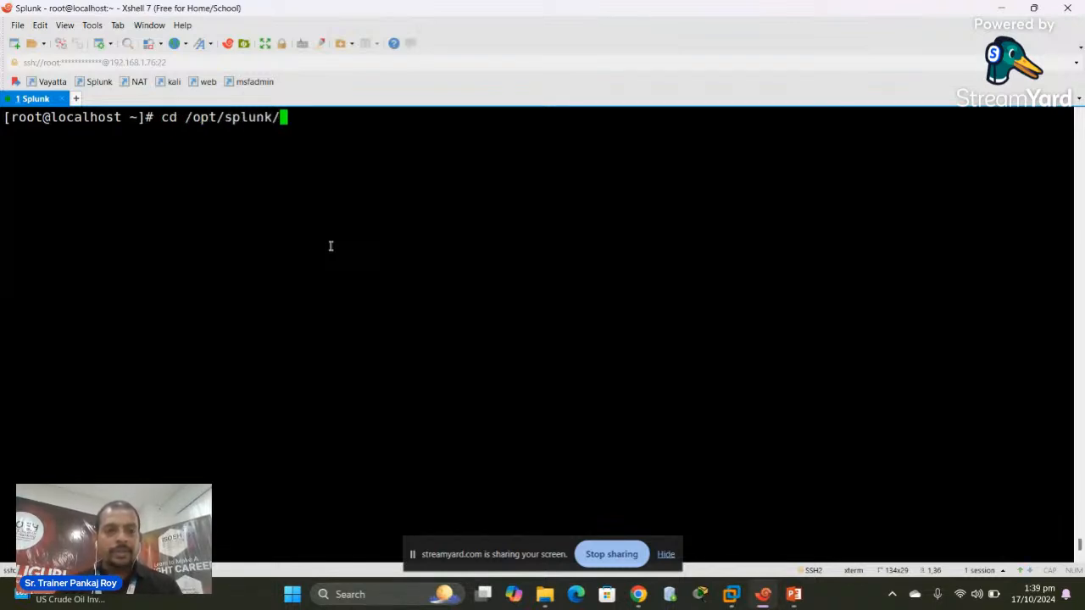
pyautogui.press('Return')
pyautogui.write('clear')
pyautogui.press('Return')
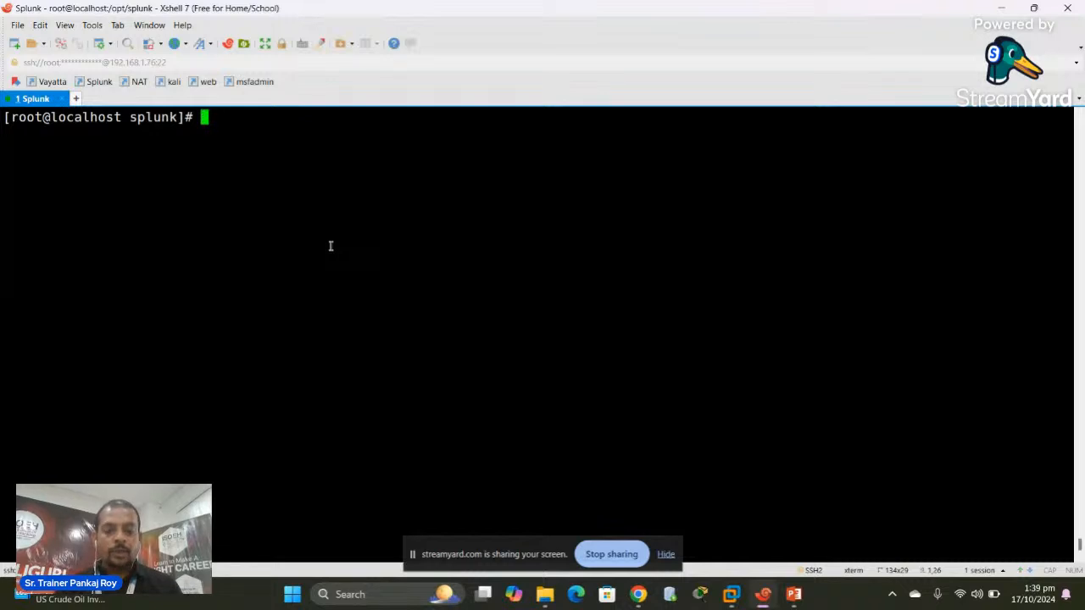
pyautogui.write('ls')
pyautogui.press('BackSpace')
pyautogui.press('BackSpace')
pyautogui.write('ls -l')
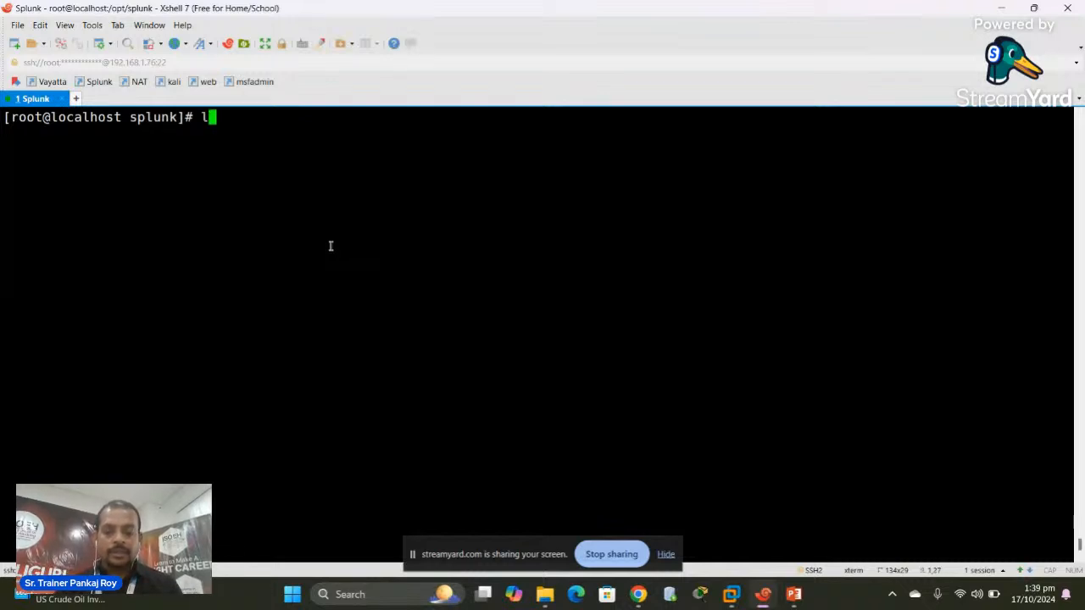
pyautogui.press('Return')
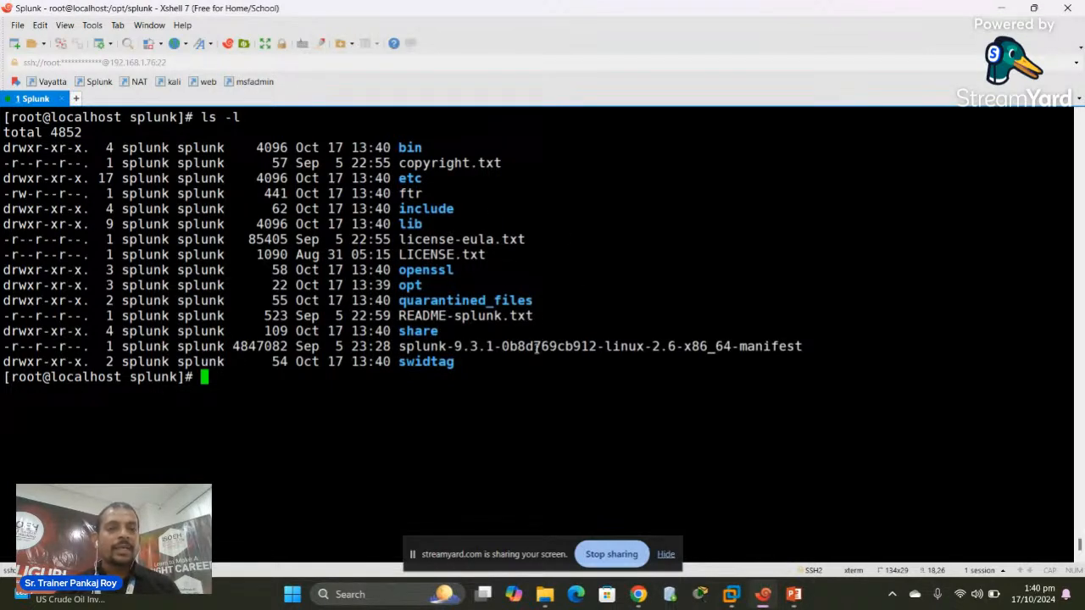
# Move into the bin directory, list its Splunk executables with ll, then clear the screen
pyautogui.write('cd ')
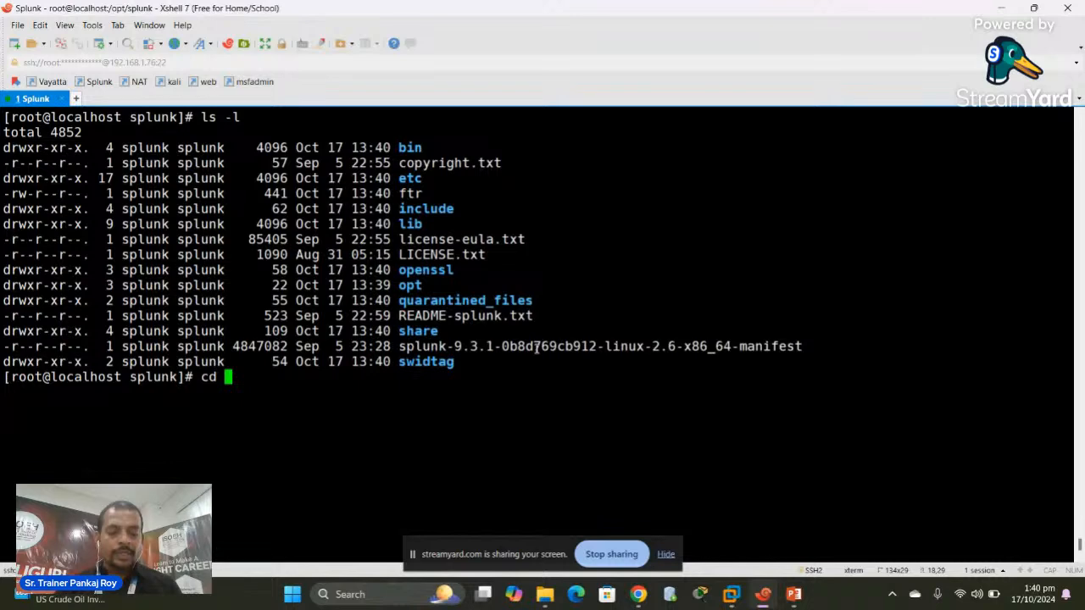
pyautogui.write('b')
pyautogui.press('Tab')
pyautogui.press('Return')
pyautogui.write('clear')
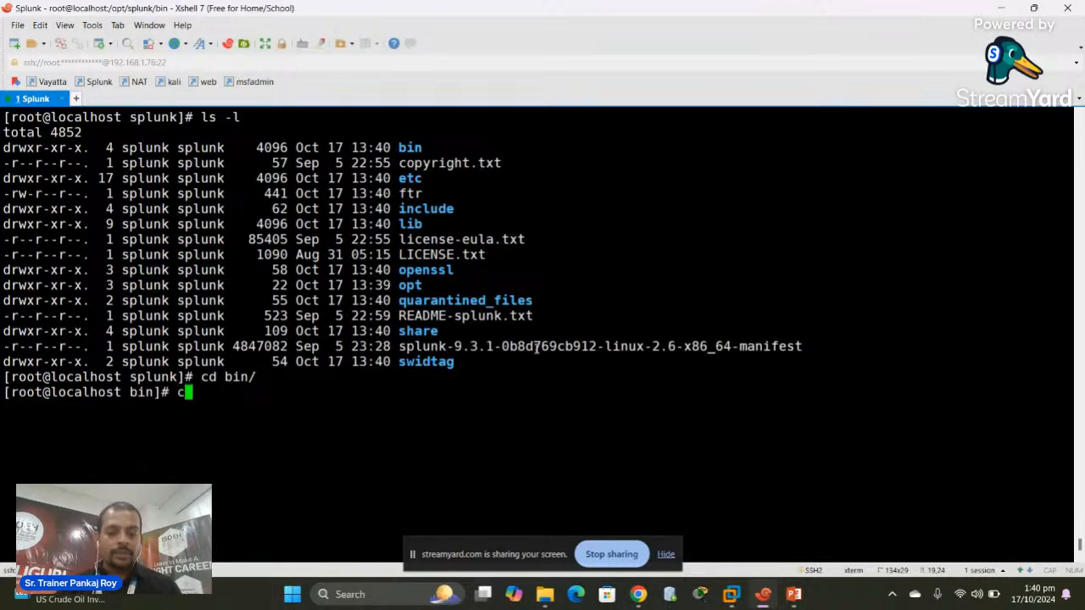
pyautogui.press('Return')
pyautogui.write('ll')
pyautogui.press('Return')
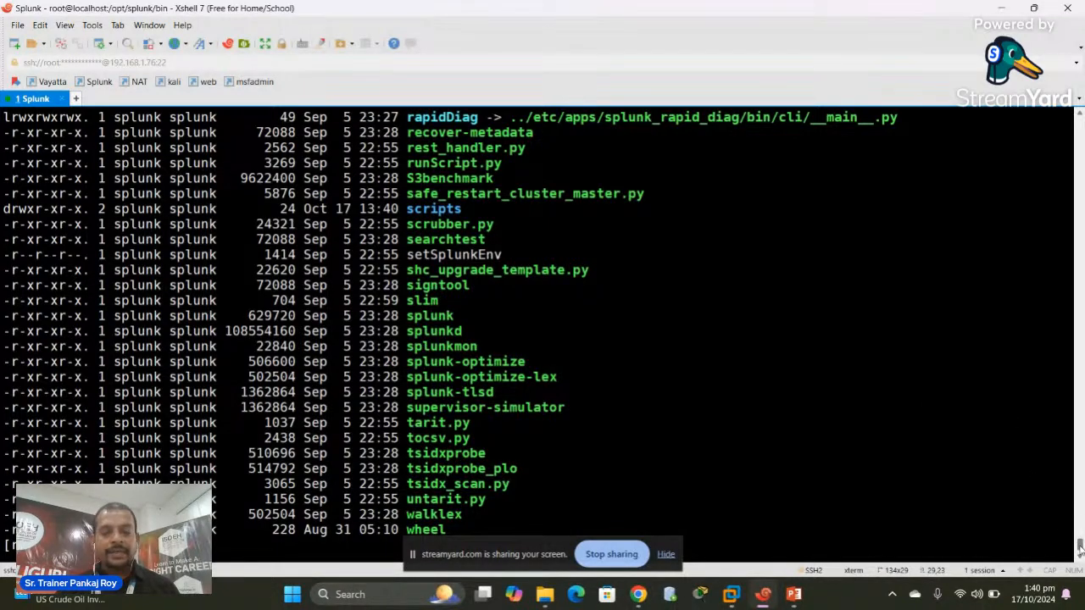
pyautogui.moveTo(1078, 549); pyautogui.dragTo(1075, 573)
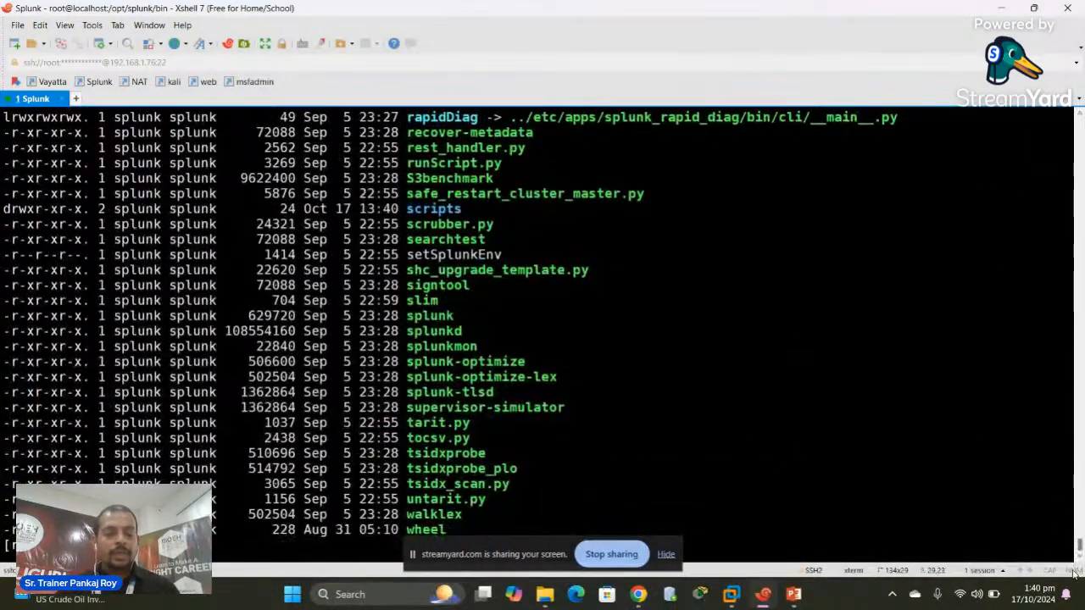
pyautogui.hotkey('ctrl', 'l')
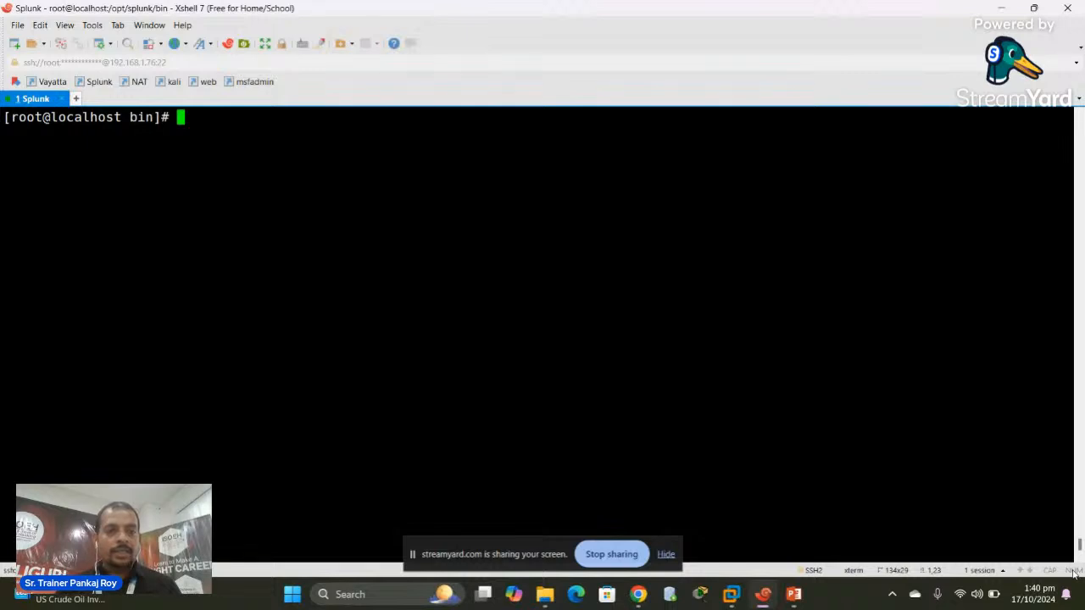
# Run ./splunk status, page through the Splunk license and accept it with y
pyautogui.write('./')
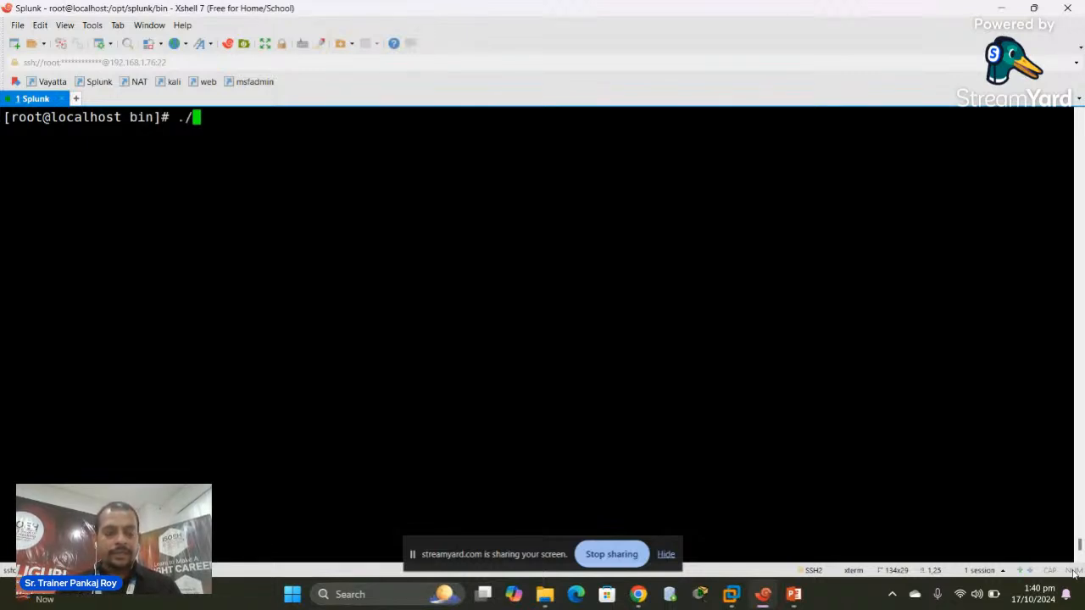
pyautogui.write('splunk s')
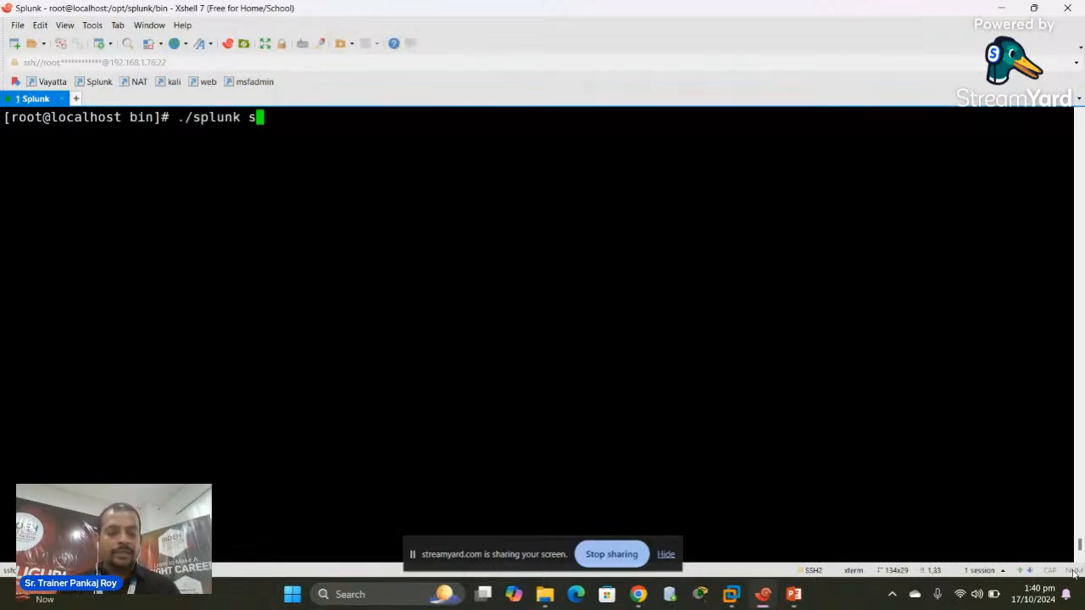
pyautogui.write('tatus')
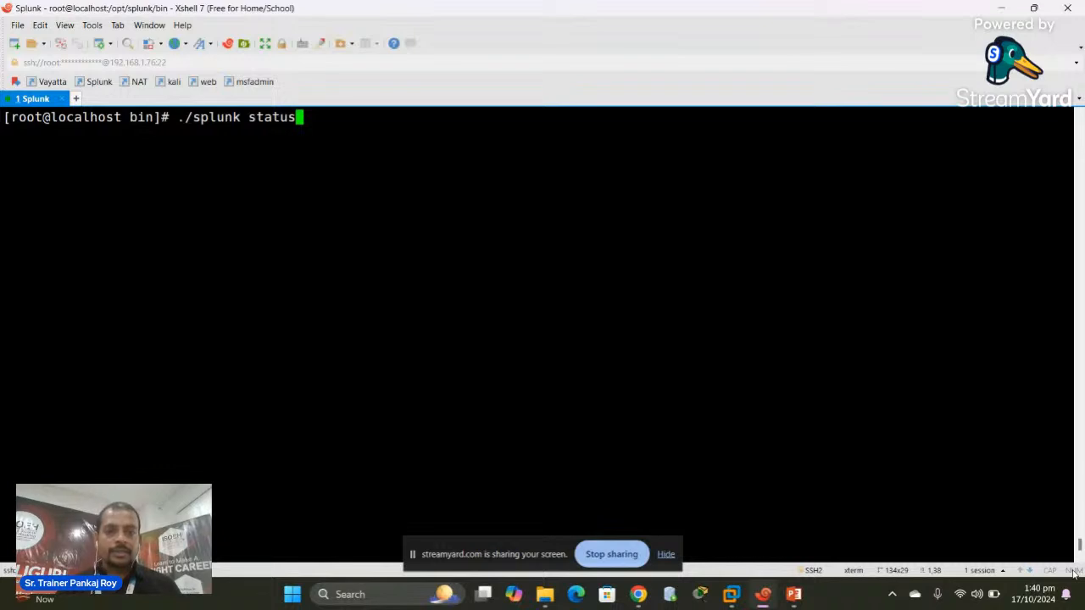
pyautogui.press('Return')
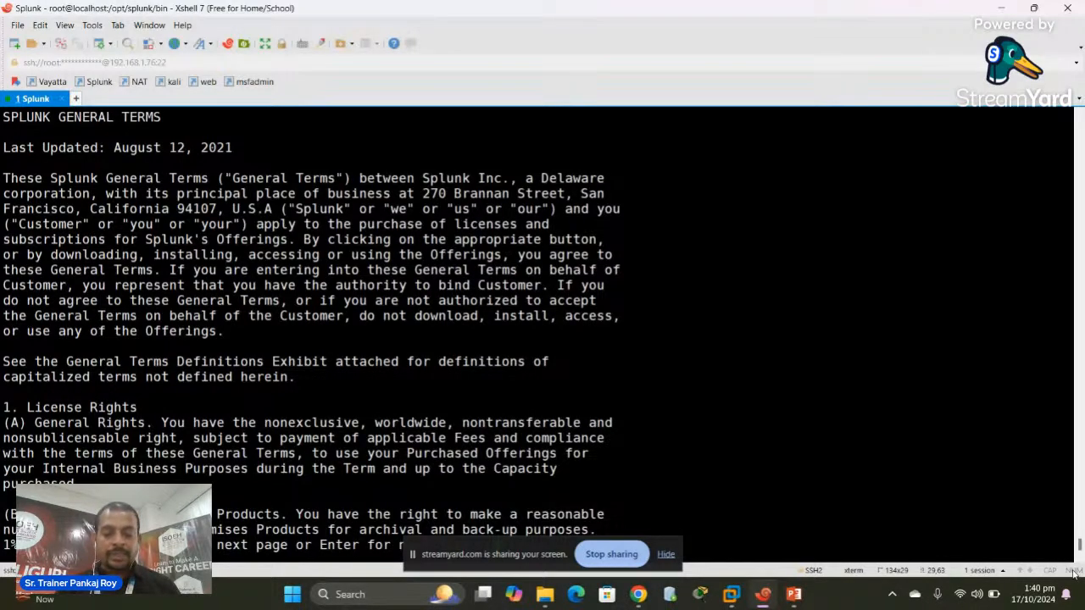
pyautogui.press('space')
pyautogui.press('space')
pyautogui.press('space')
pyautogui.press('space')
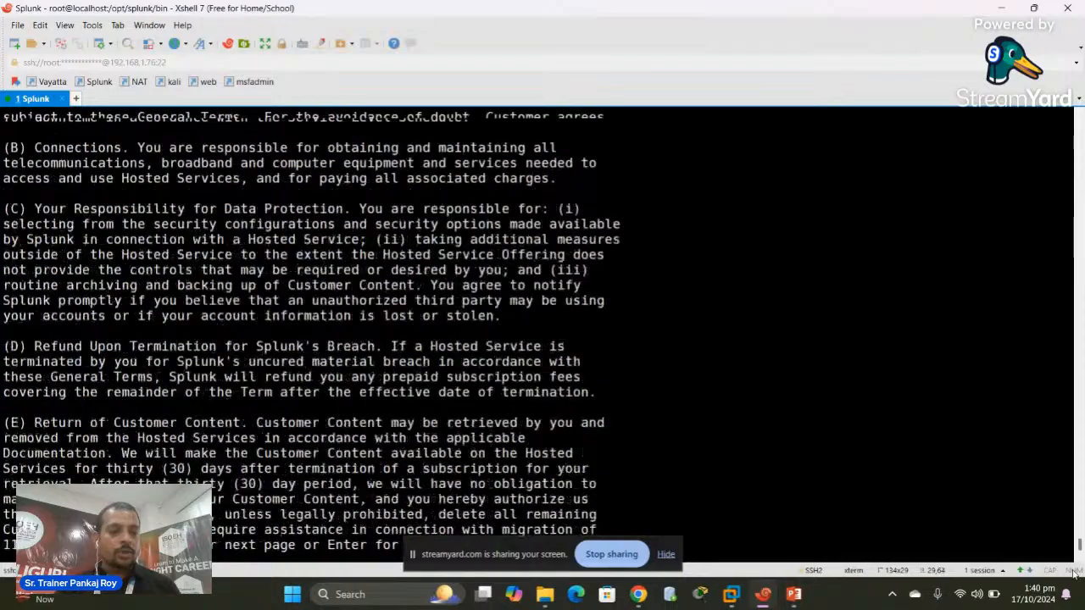
pyautogui.press('space')
pyautogui.press('space')
pyautogui.press('space')
pyautogui.press('space')
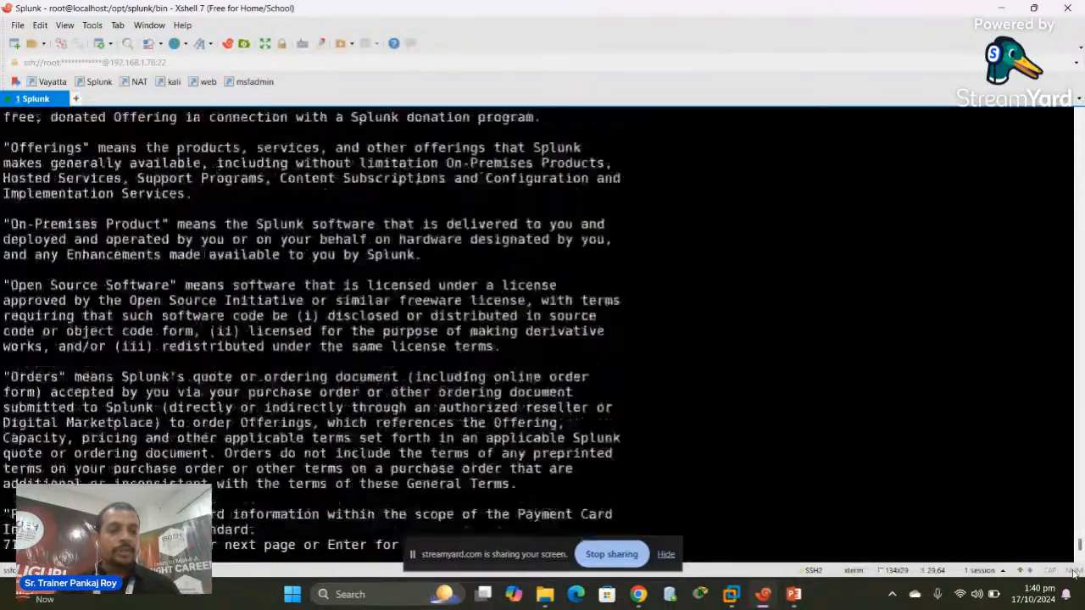
pyautogui.press('space')
pyautogui.press('space')
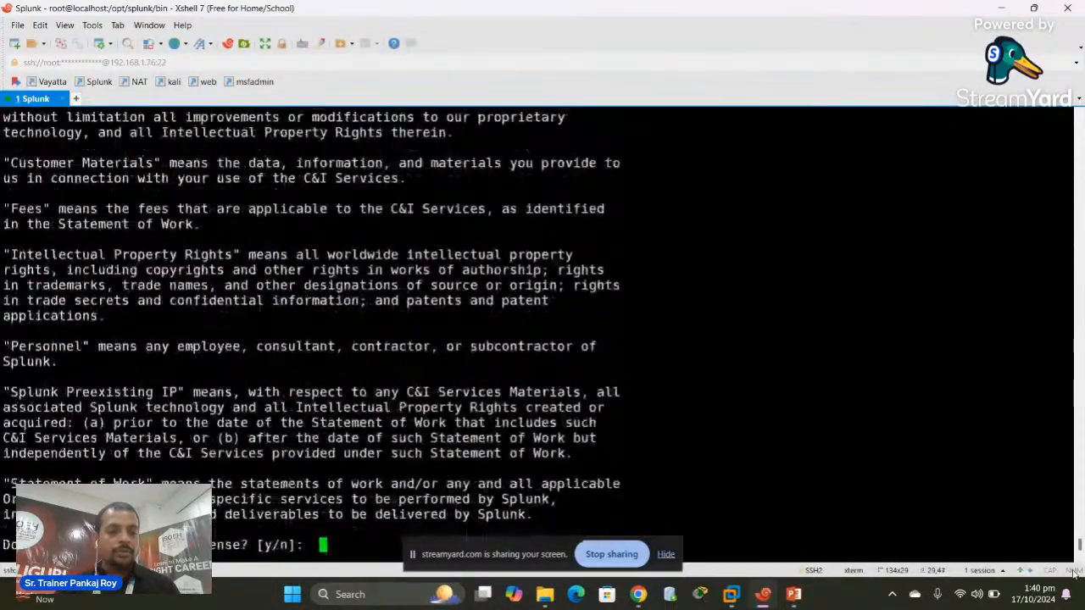
pyautogui.press('Return')
pyautogui.write('y')
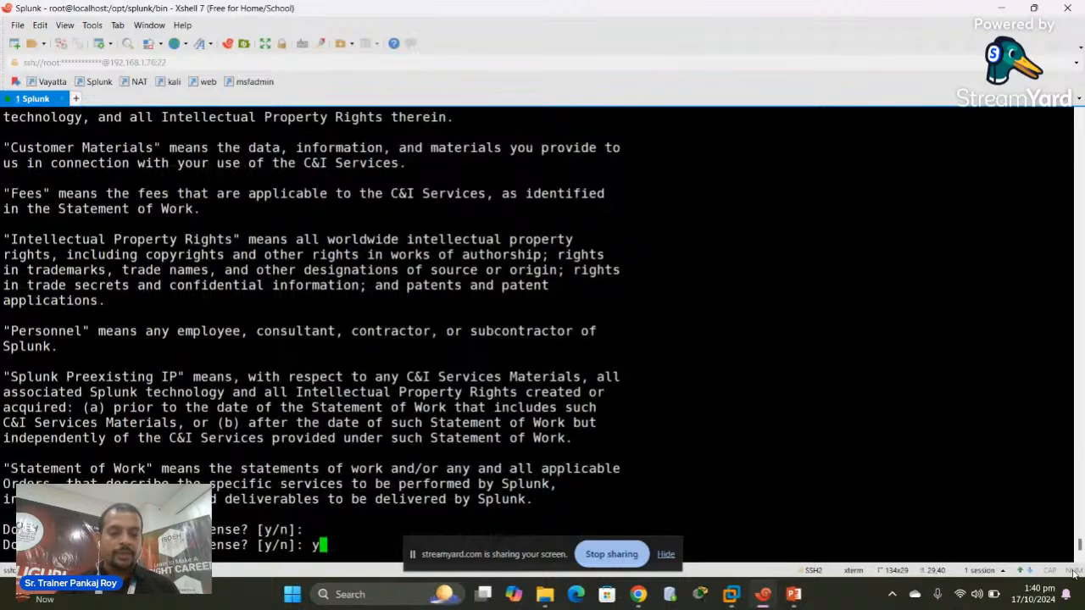
pyautogui.press('Return')
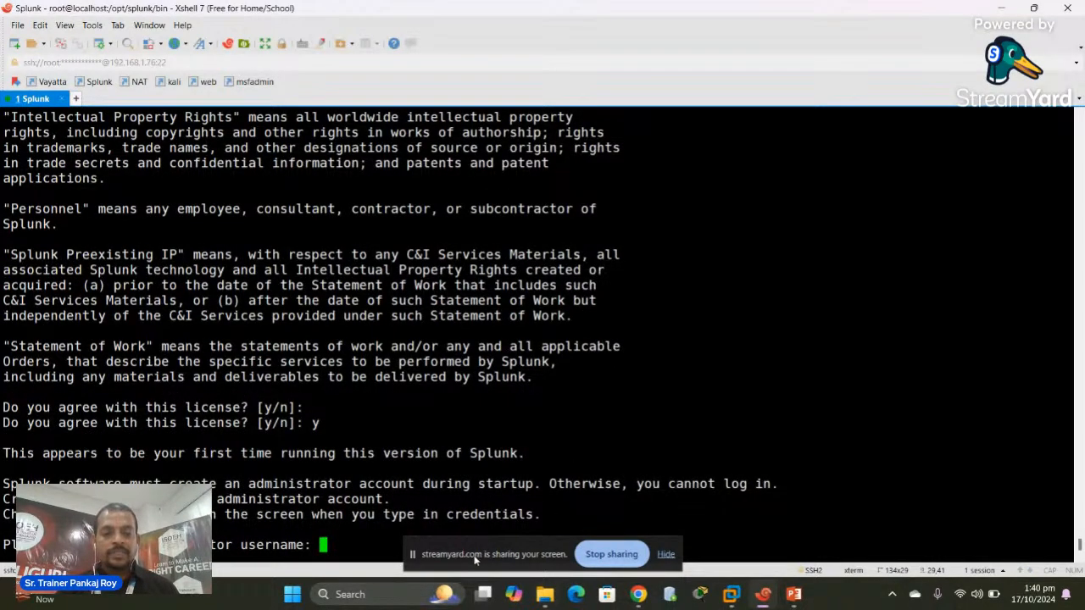
# Create the administrator account with username 'splunk' and a password, then clear the screen
pyautogui.moveTo(479, 558); pyautogui.dragTo(825, 532)
pyautogui.click(389, 529)
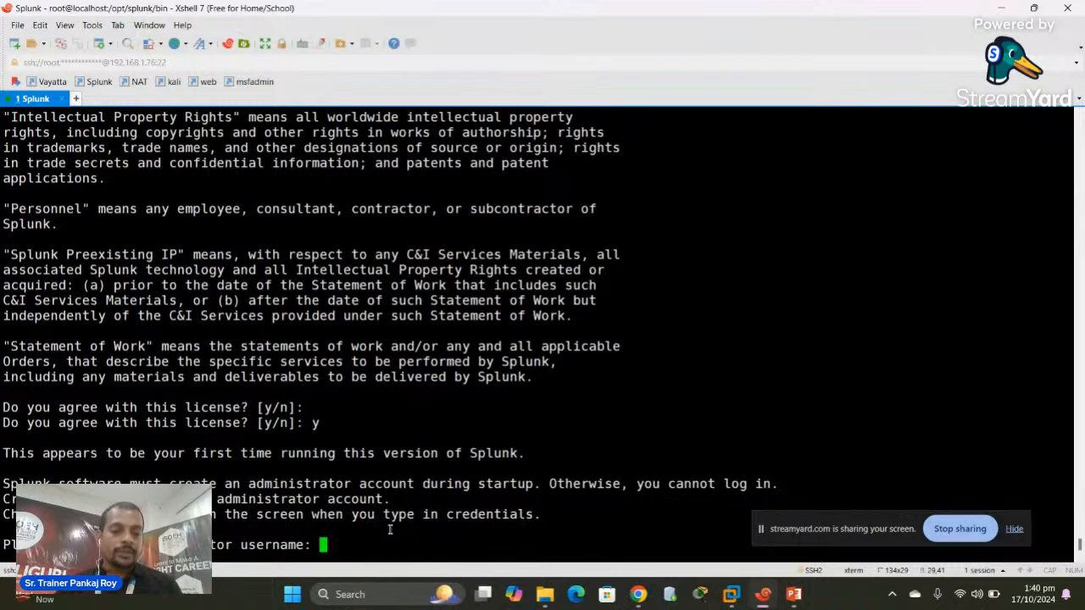
pyautogui.write('splunk')
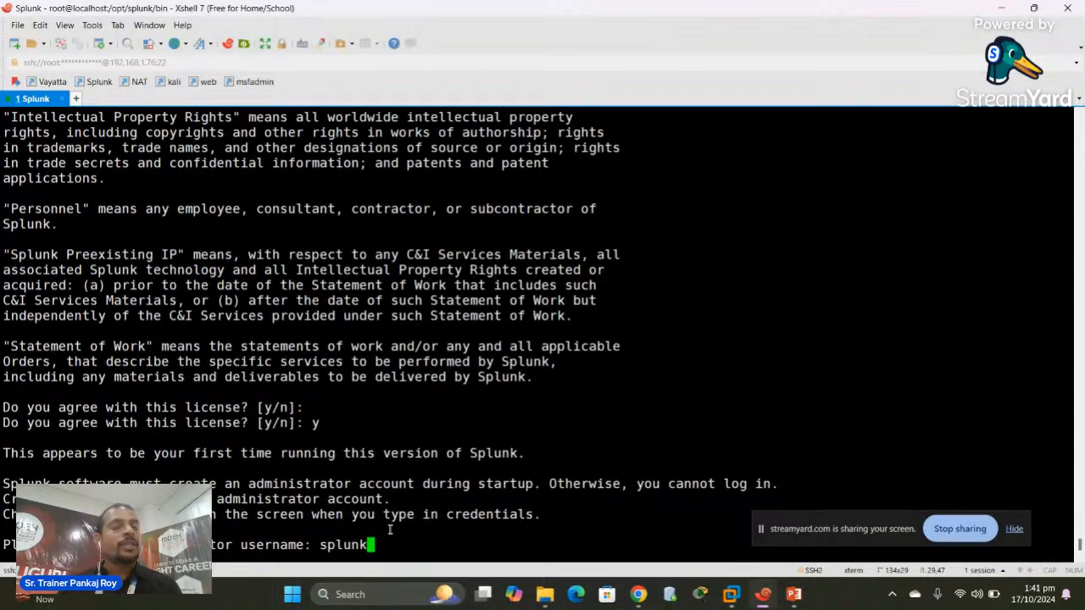
pyautogui.press('Return')
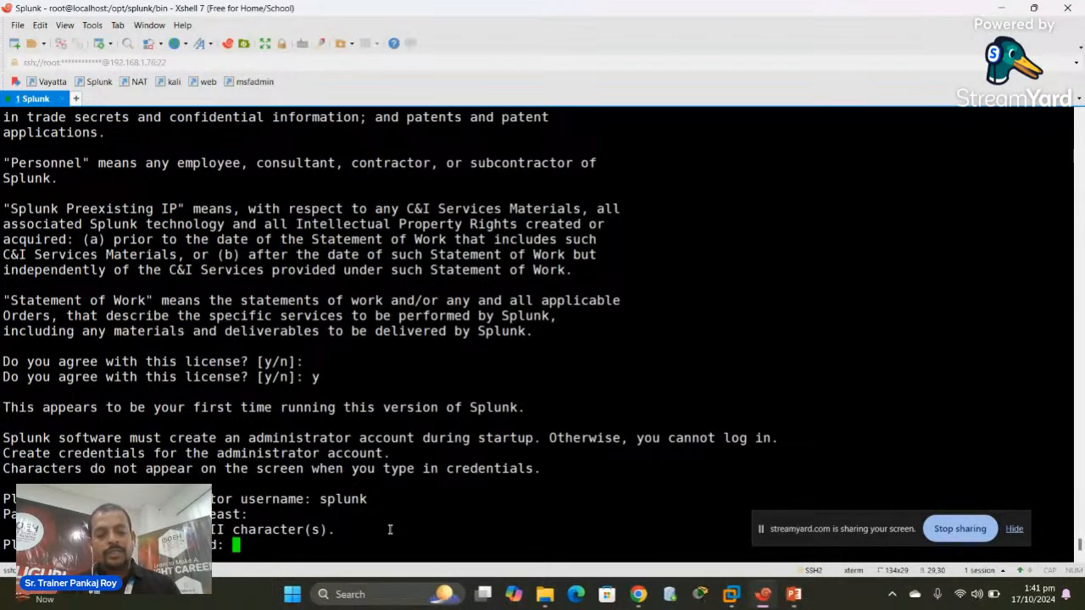
pyautogui.press('Return')
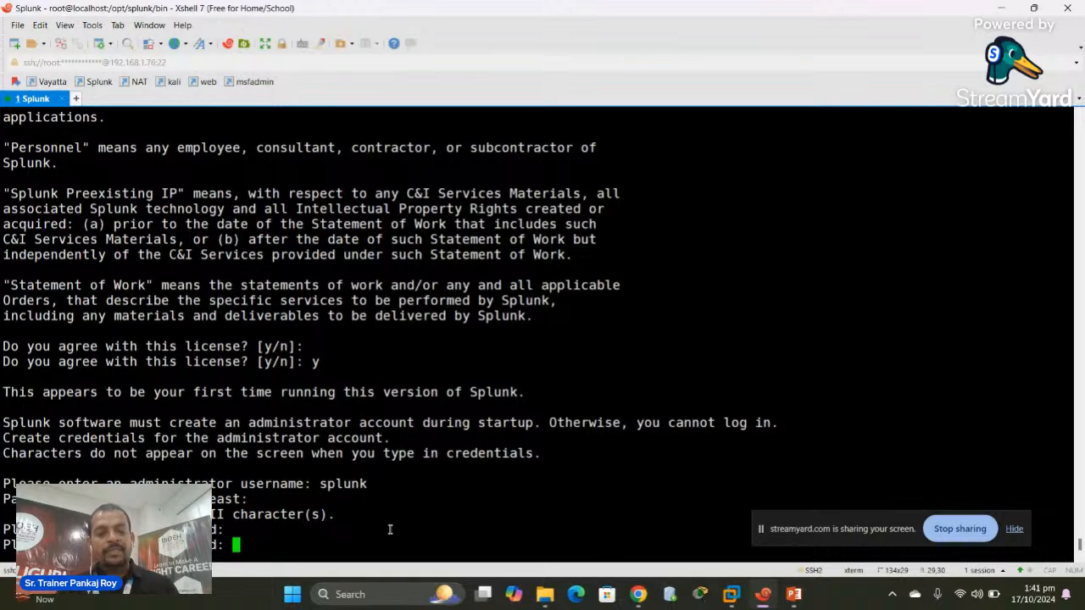
pyautogui.press('Return')
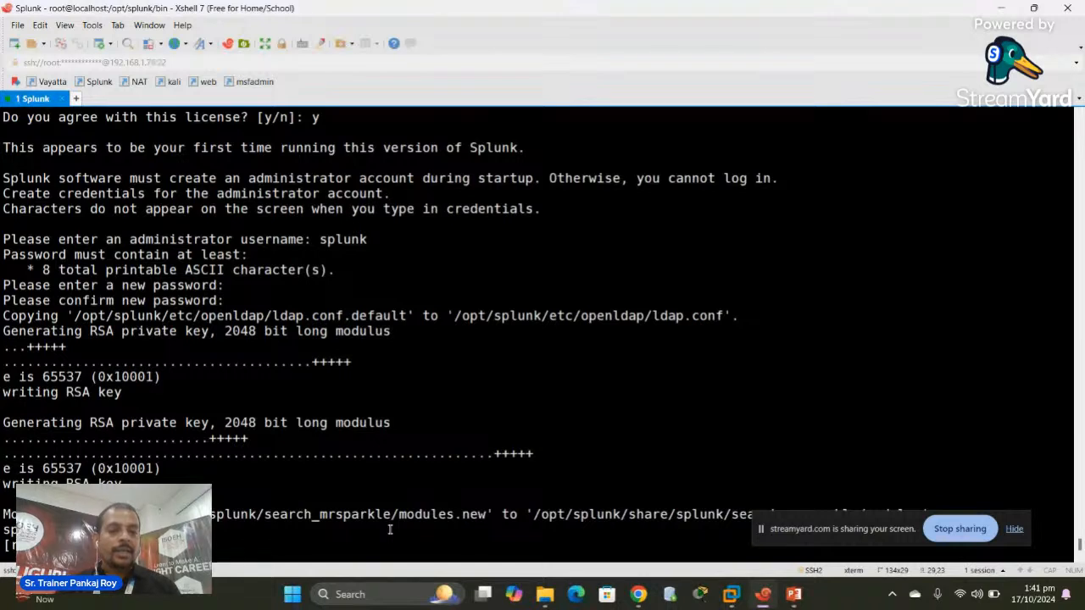
pyautogui.write('clear')
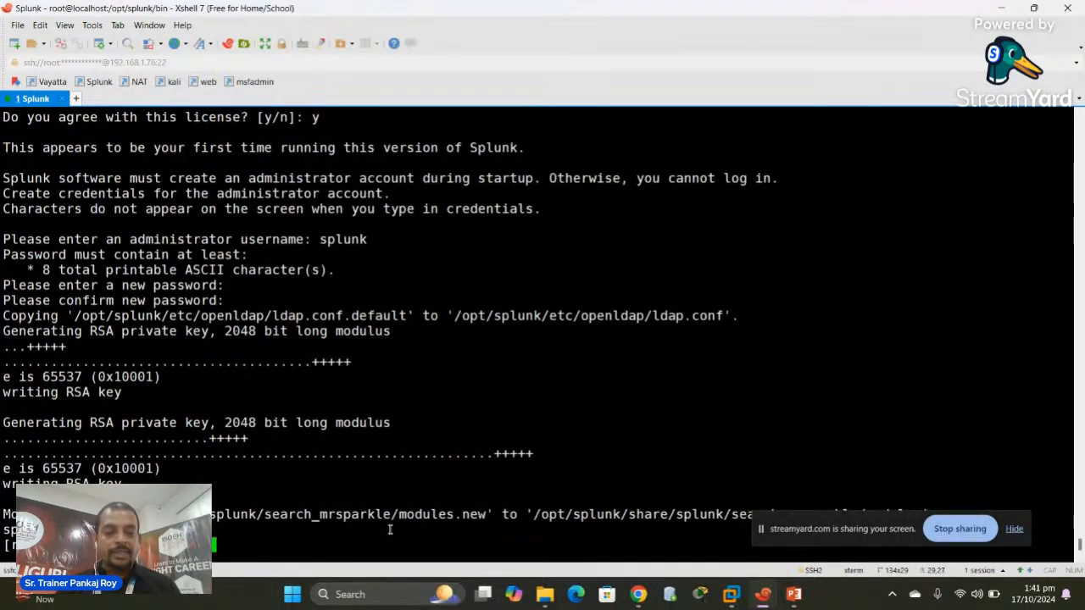
pyautogui.press('Return')
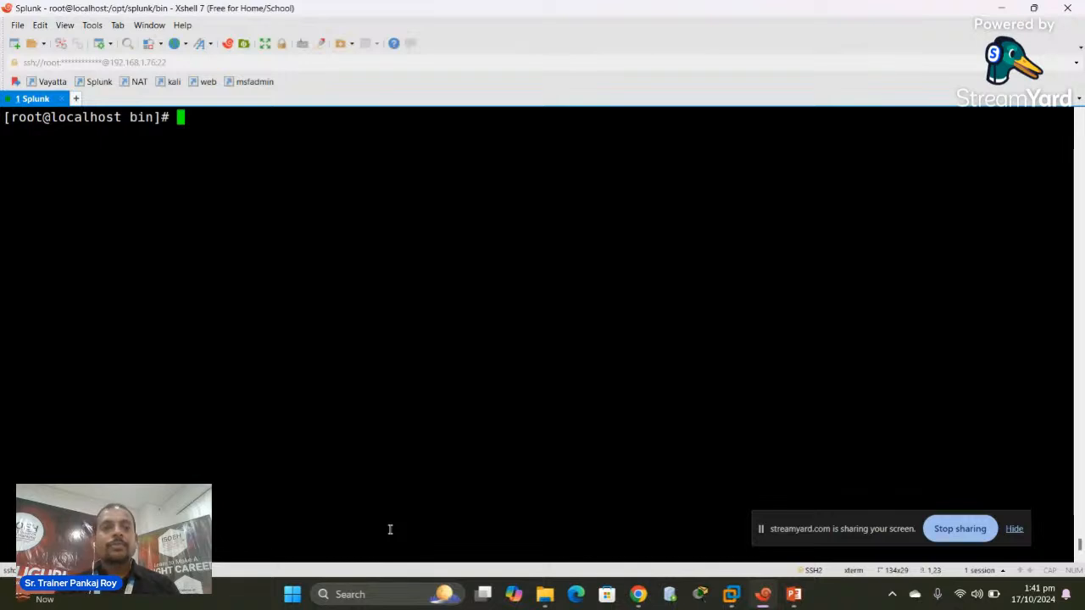
# Enter ./splunk enable boot-root at the bin prompt without running it
pyautogui.write('./')
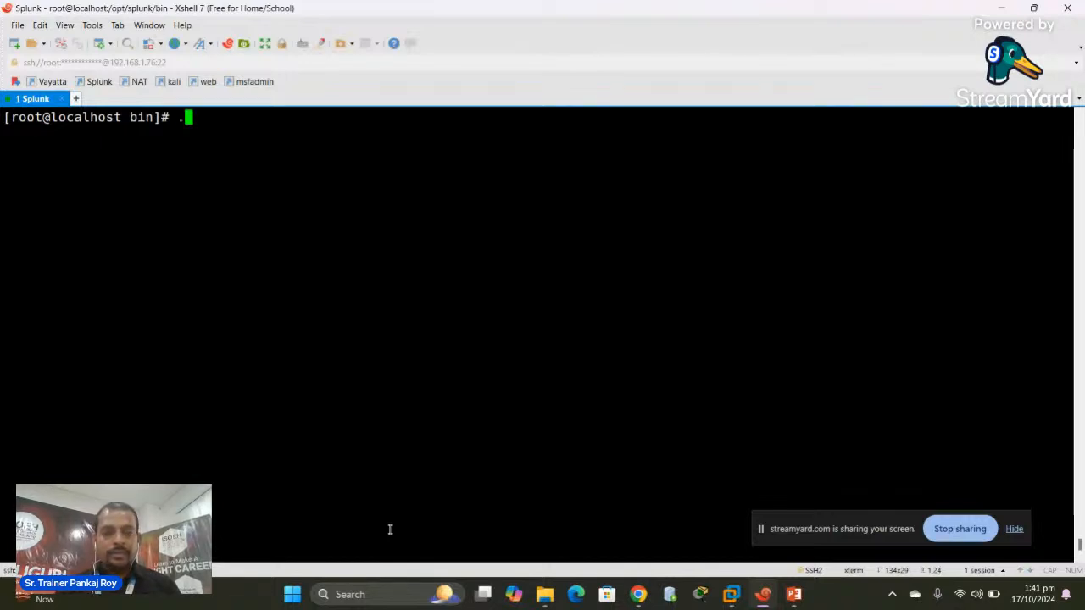
pyautogui.write('sp')
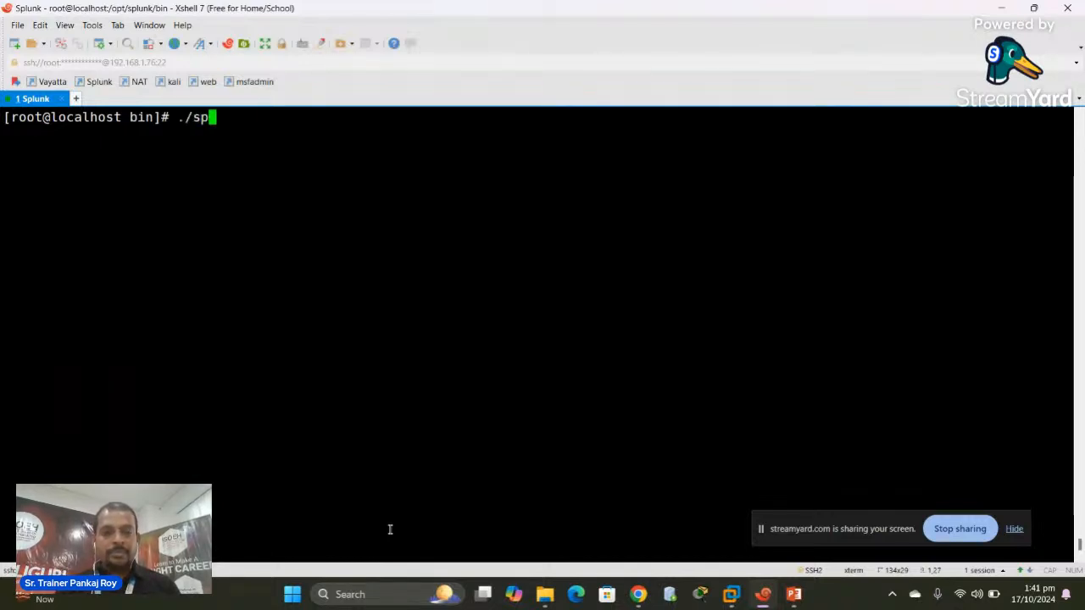
pyautogui.write('lunk enable ')
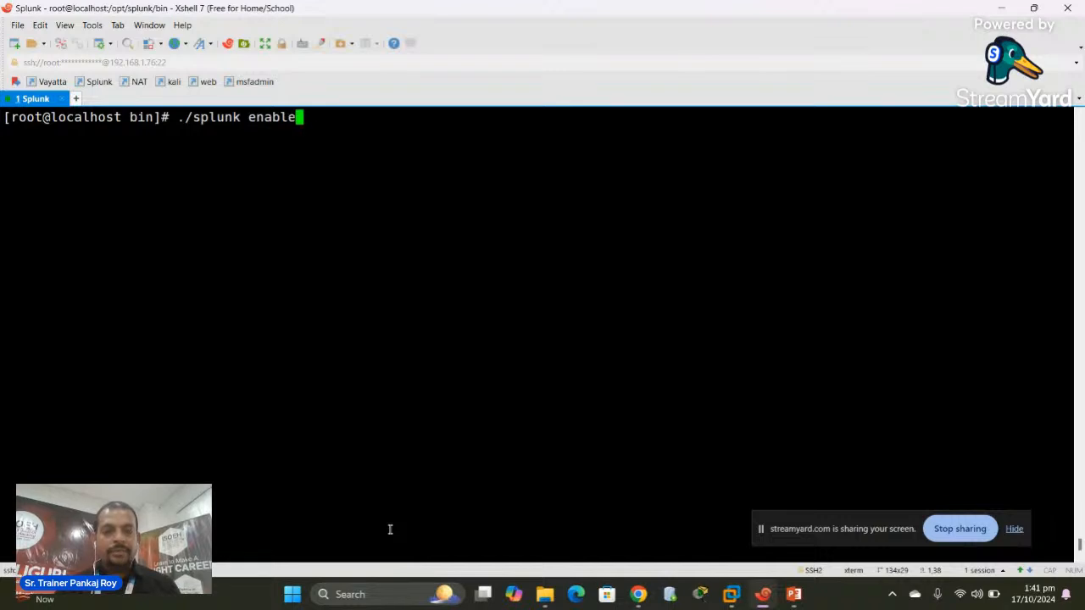
pyautogui.write('bo')
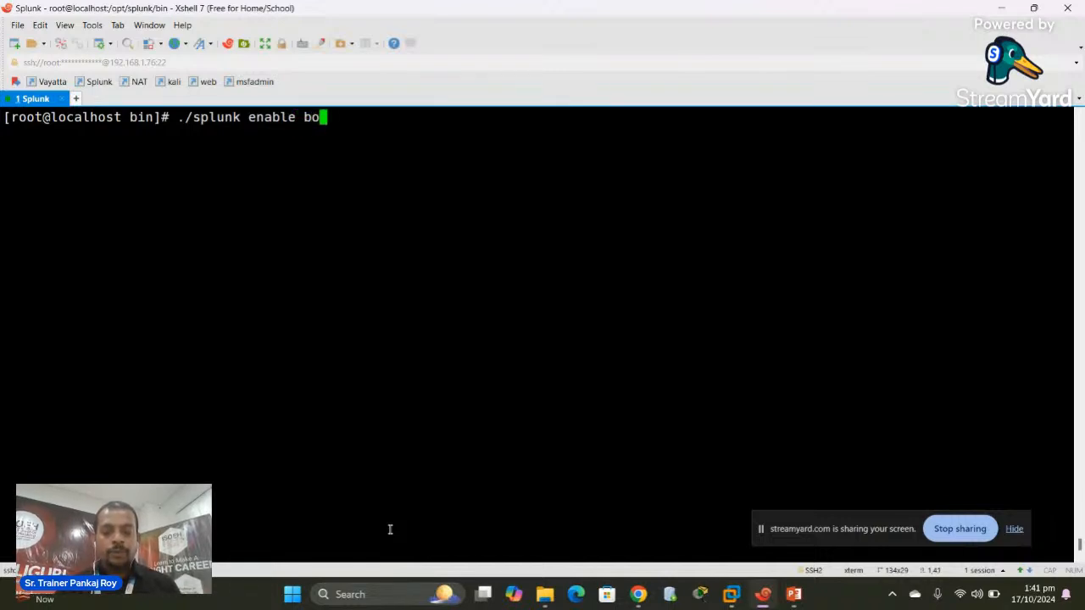
pyautogui.write('ot-root')
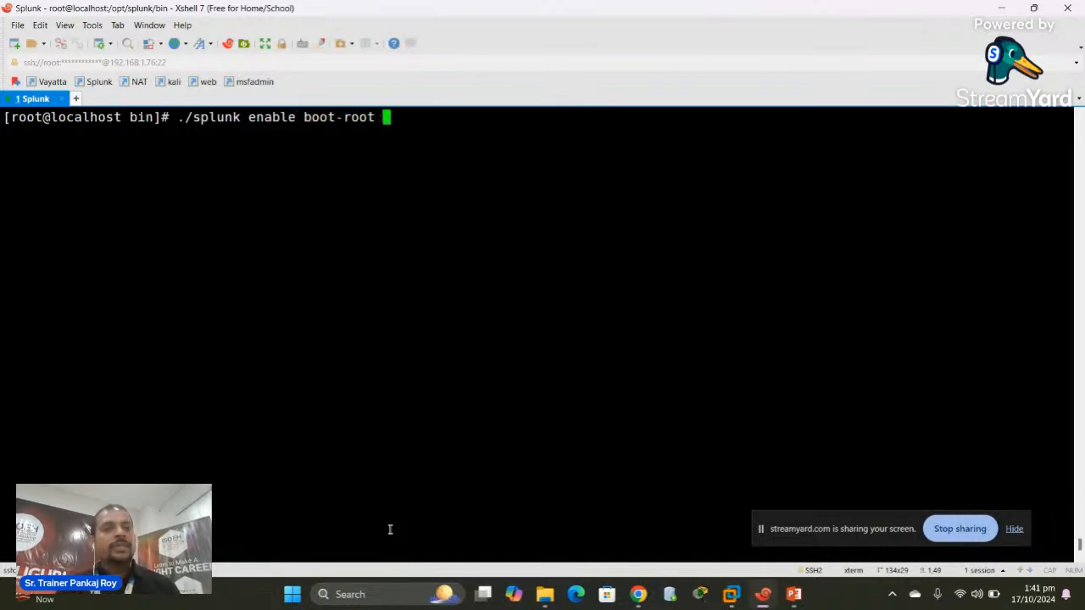
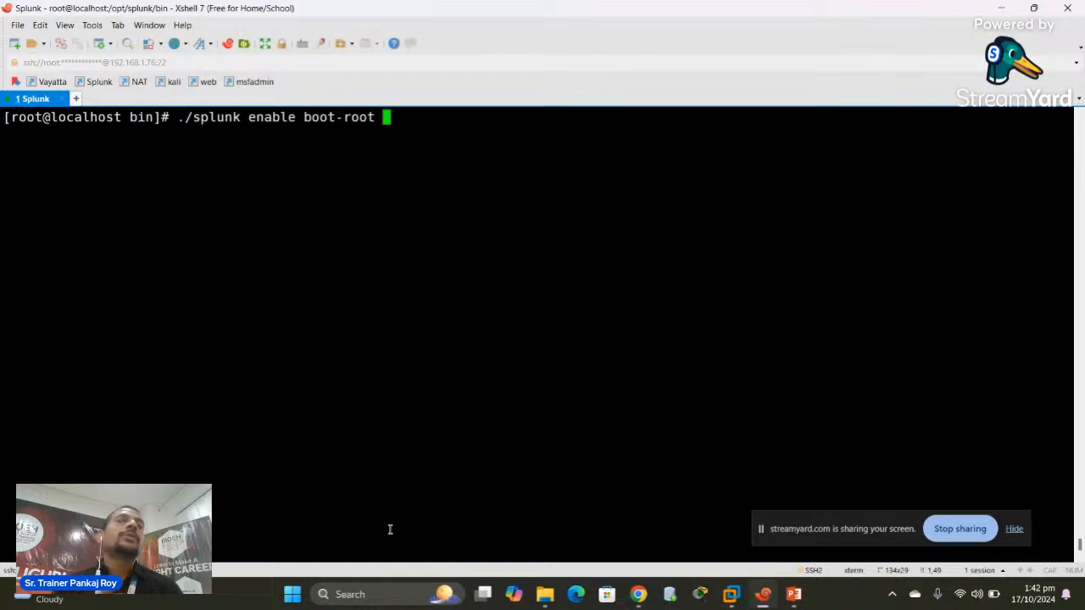
# Run ./splunk enable boot-root, then retry it as root-boot; both are rejected as invalid arguments
pyautogui.press('Return')
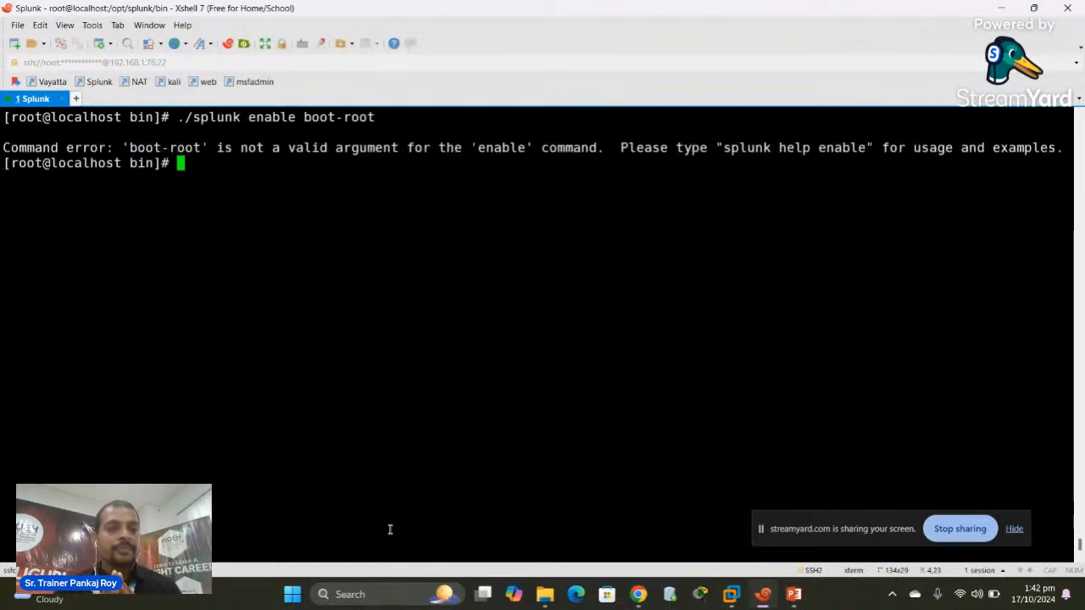
pyautogui.press('Up')
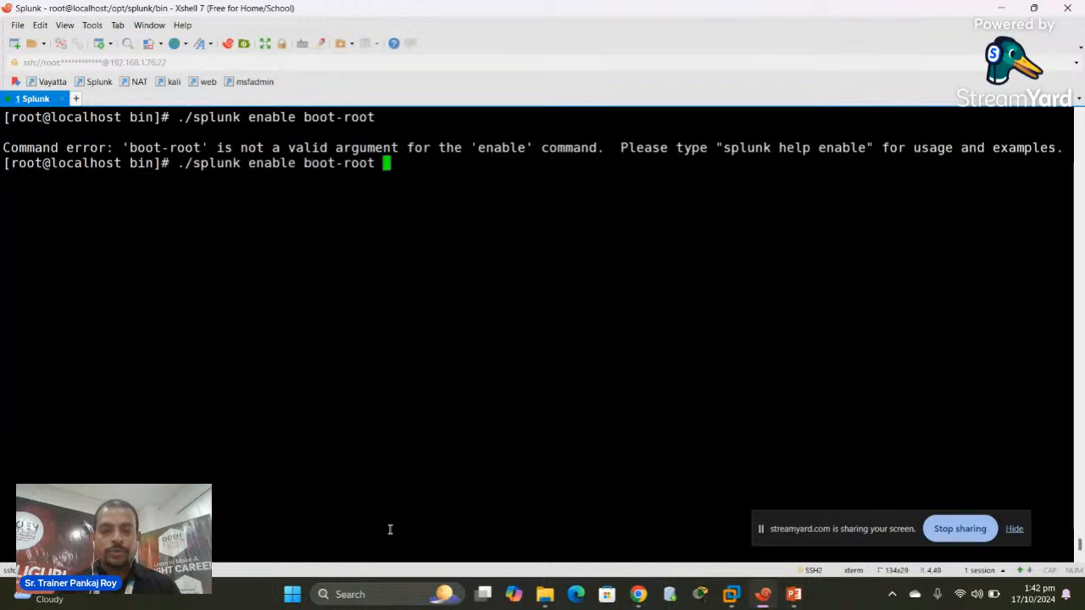
pyautogui.press('Left')
pyautogui.press('Left')
pyautogui.press('Left')
pyautogui.press('Left')
pyautogui.press('Left')
pyautogui.press('Left')
pyautogui.press('Left')
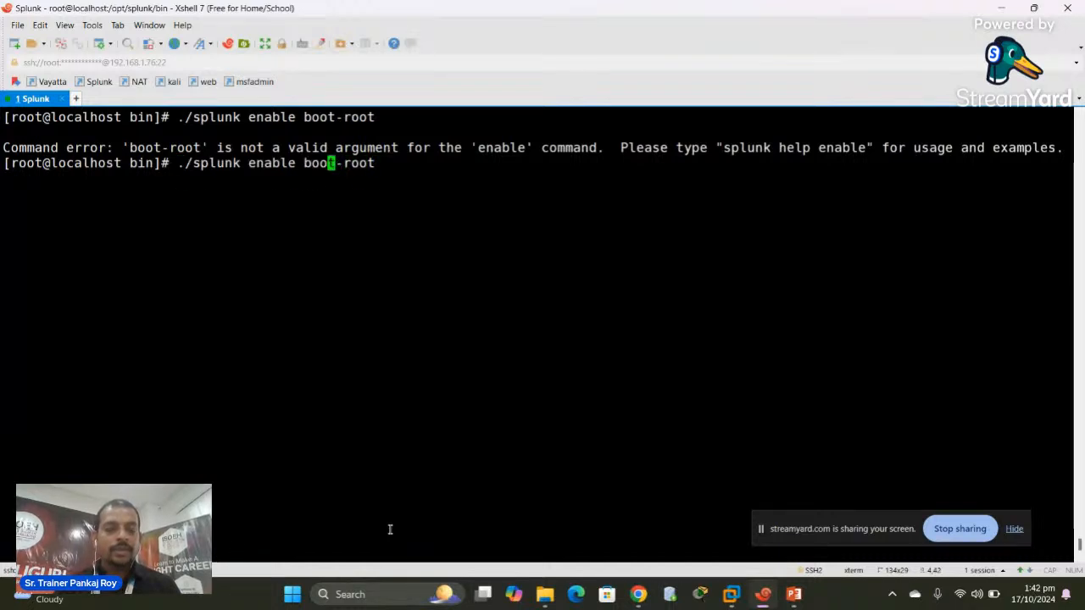
pyautogui.press('Right')
pyautogui.press('Right')
pyautogui.press('Right')
pyautogui.press('Right')
pyautogui.press('Right')
pyautogui.press('Right')
pyautogui.press('BackSpace')
pyautogui.press('BackSpace')
pyautogui.press('BackSpace')
pyautogui.press('BackSpace')
pyautogui.press('BackSpace')
pyautogui.press('BackSpace')
pyautogui.press('BackSpace')
pyautogui.press('BackSpace')
pyautogui.press('BackSpace')
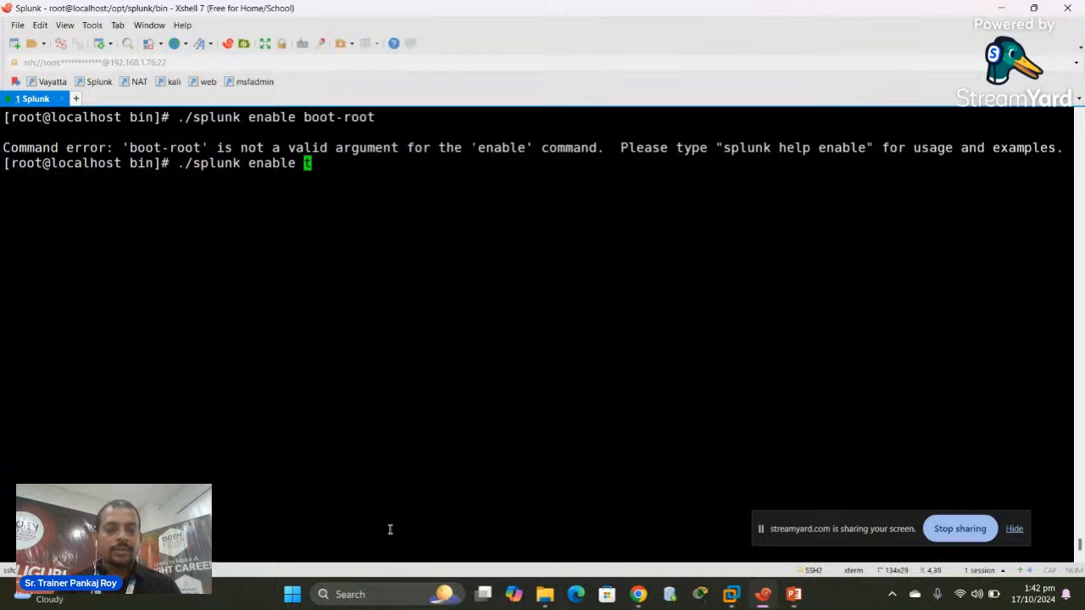
pyautogui.write('root')
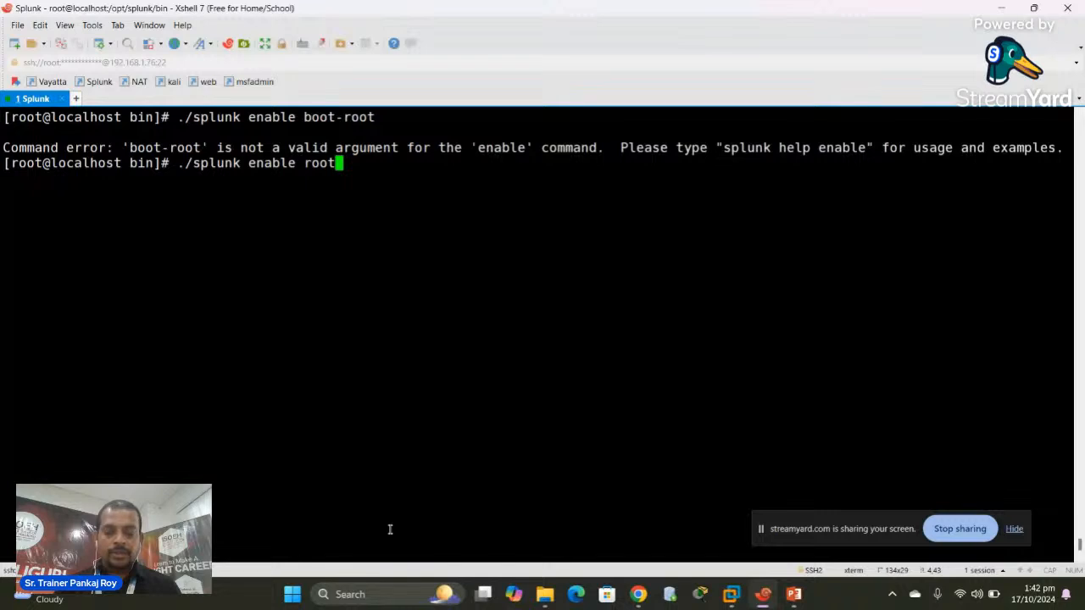
pyautogui.press('BackSpace')
pyautogui.press('BackSpace')
pyautogui.press('BackSpace')
pyautogui.press('BackSpace')
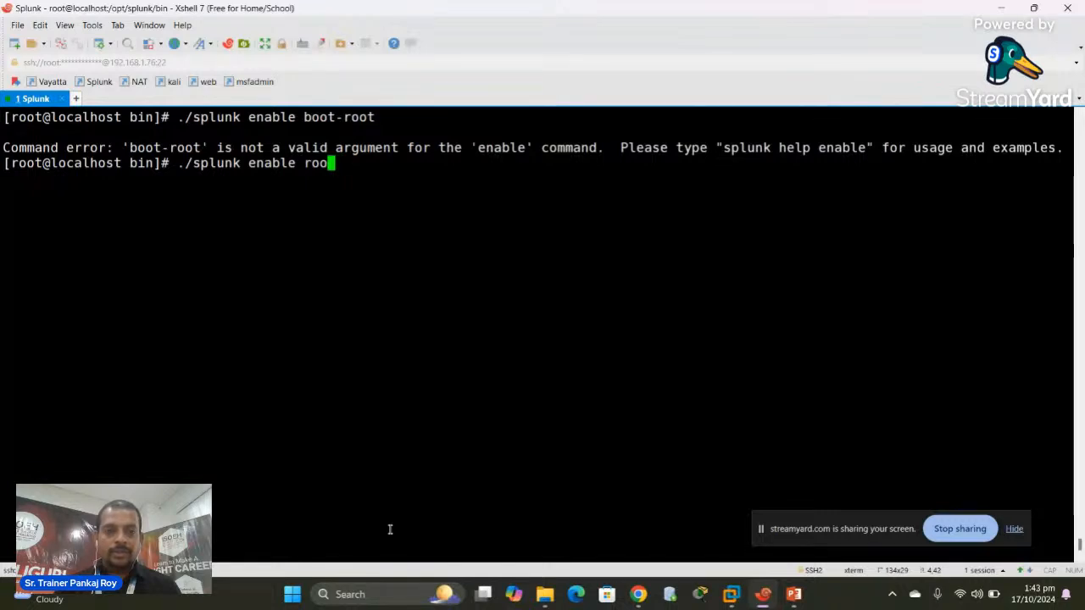
pyautogui.write('root')
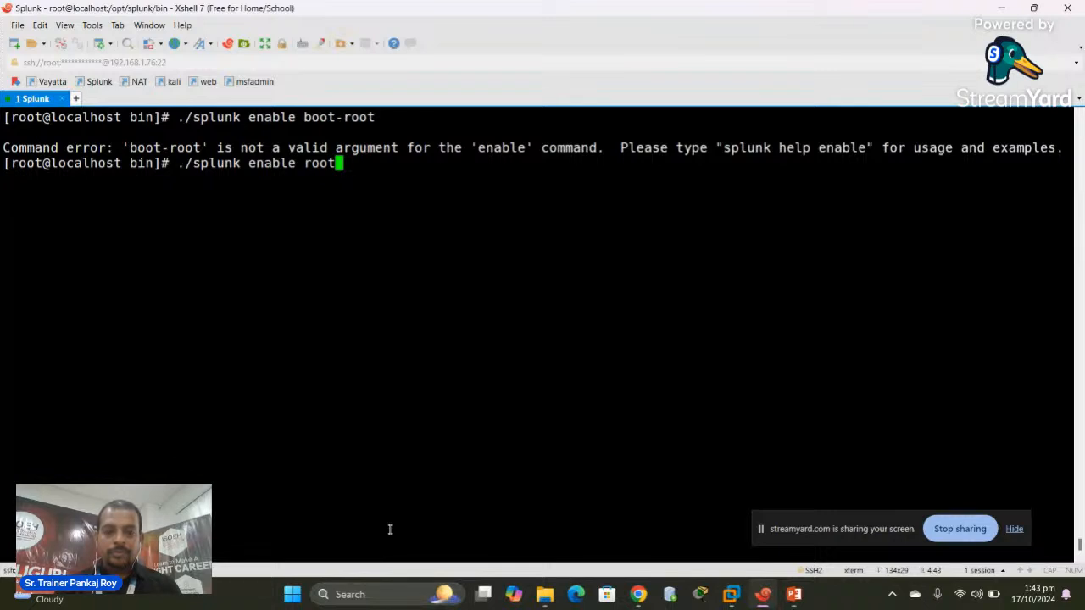
pyautogui.write('-boot')
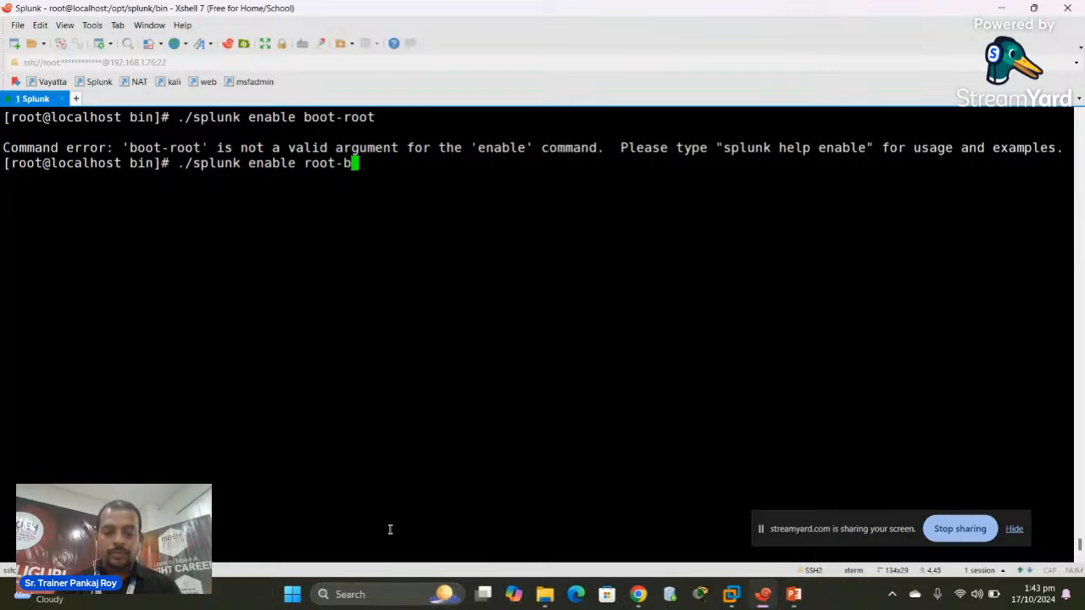
pyautogui.press('Return')
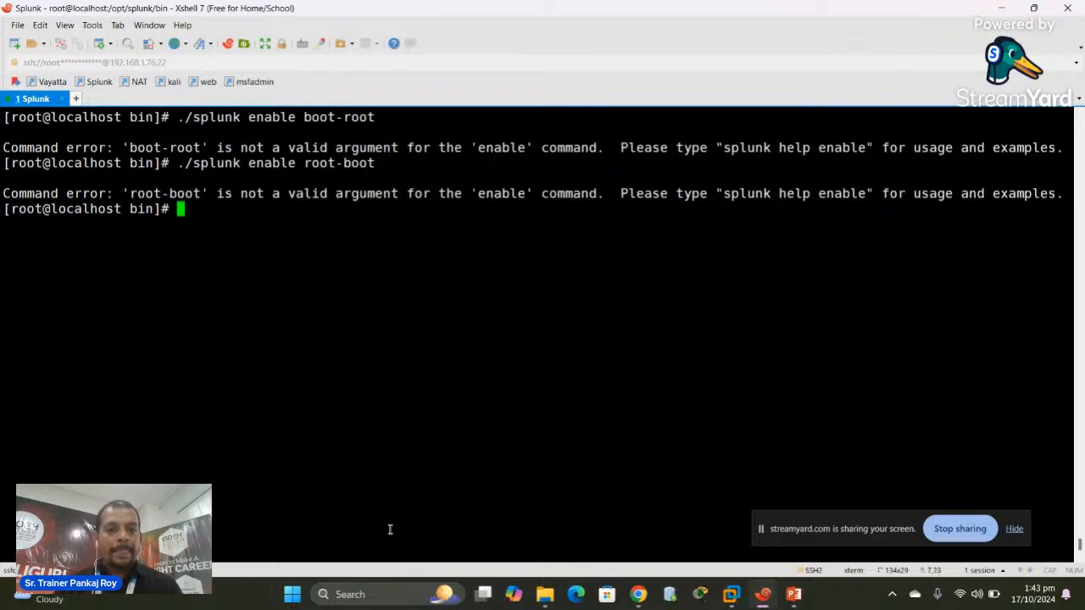
pyautogui.press('Up')
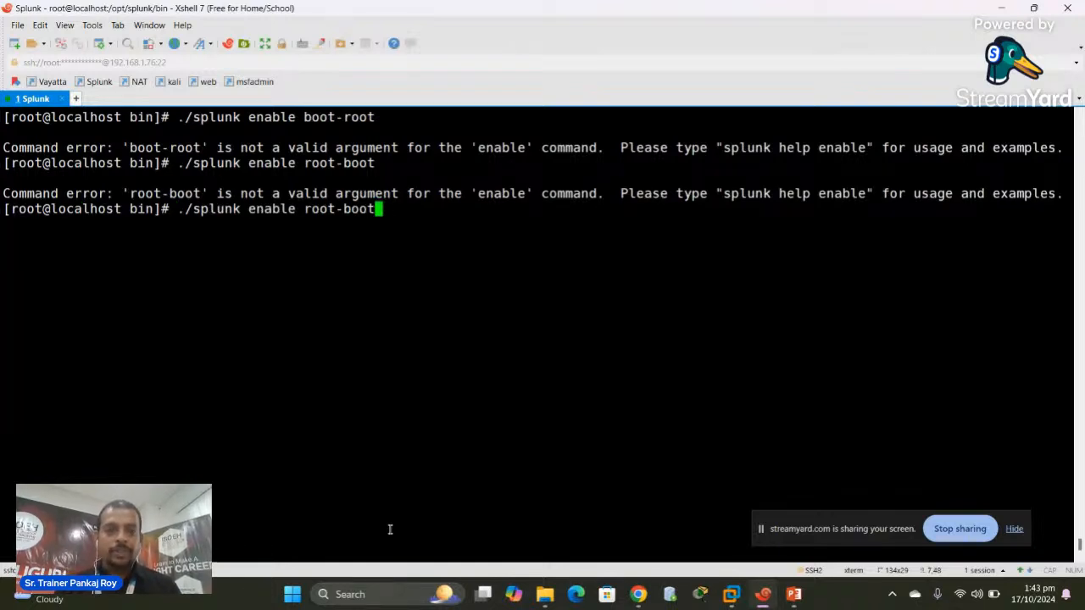
pyautogui.press('BackSpace')
pyautogui.press('BackSpace')
pyautogui.press('BackSpace')
pyautogui.press('BackSpace')
pyautogui.press('BackSpace')
pyautogui.press('BackSpace')
pyautogui.press('BackSpace')
pyautogui.press('BackSpace')
pyautogui.press('BackSpace')
pyautogui.press('BackSpace')
pyautogui.press('BackSpace')
pyautogui.press('BackSpace')
pyautogui.press('BackSpace')
pyautogui.press('BackSpace')
pyautogui.press('BackSpace')
pyautogui.press('BackSpace')
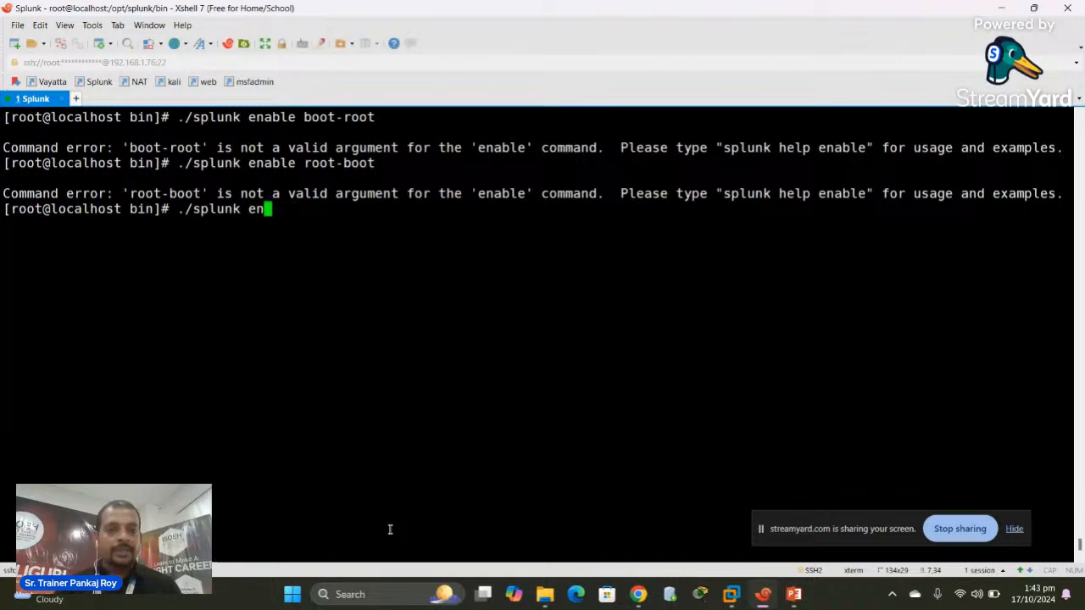
pyautogui.write('start')
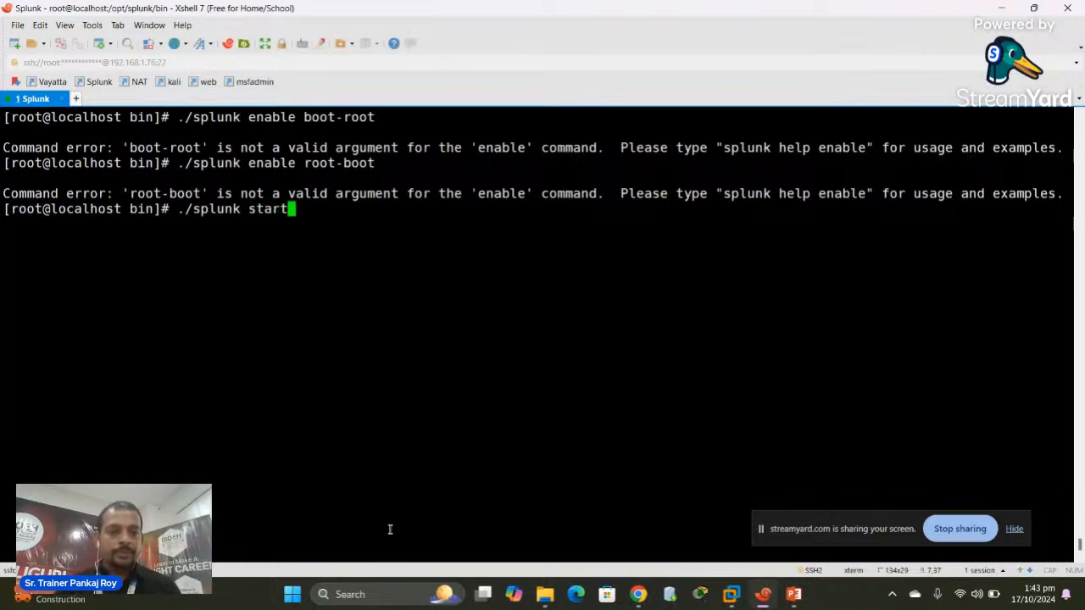
pyautogui.press('Return')
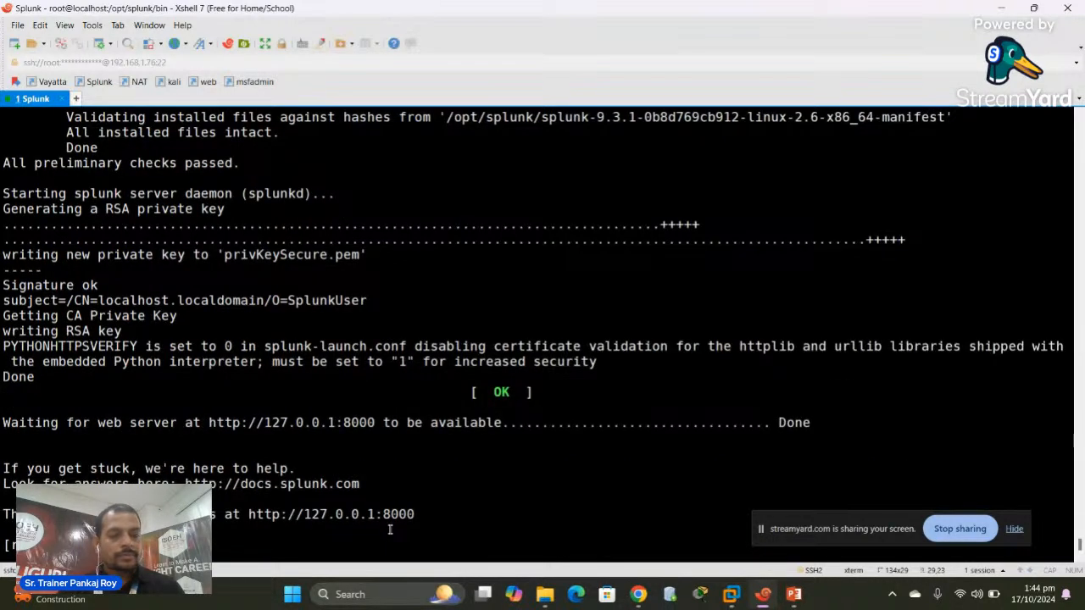
# Rerun ./splunk enable boot-root, which fails again
pyautogui.press('Up')
pyautogui.press('Up')
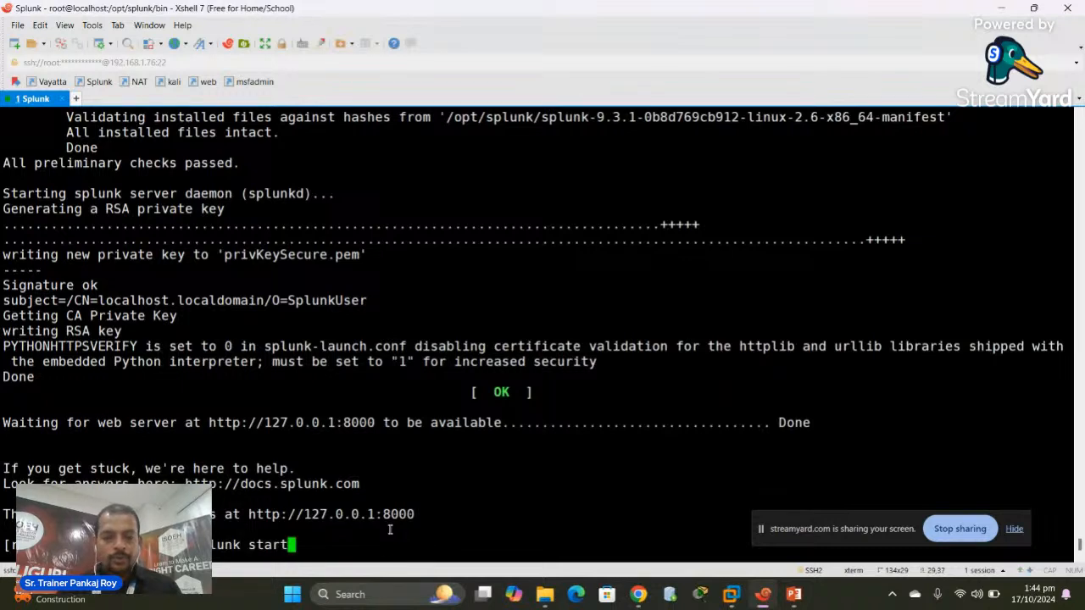
pyautogui.press('BackSpace')
pyautogui.press('BackSpace')
pyautogui.press('BackSpace')
pyautogui.press('BackSpace')
pyautogui.press('BackSpace')
pyautogui.press('BackSpace')
pyautogui.press('BackSpace')
pyautogui.press('BackSpace')
pyautogui.press('BackSpace')
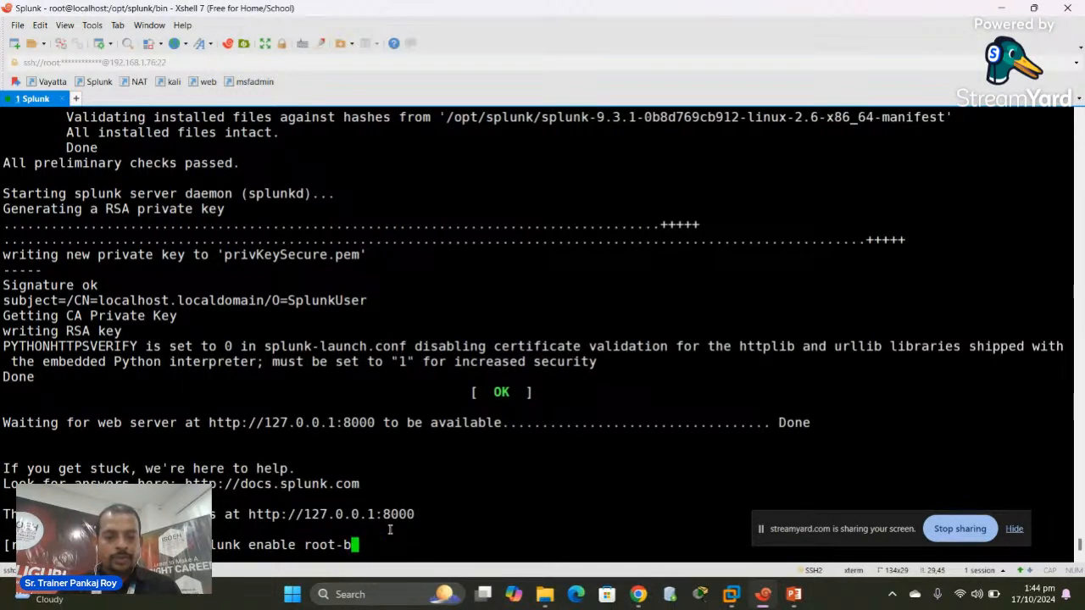
pyautogui.press('BackSpace')
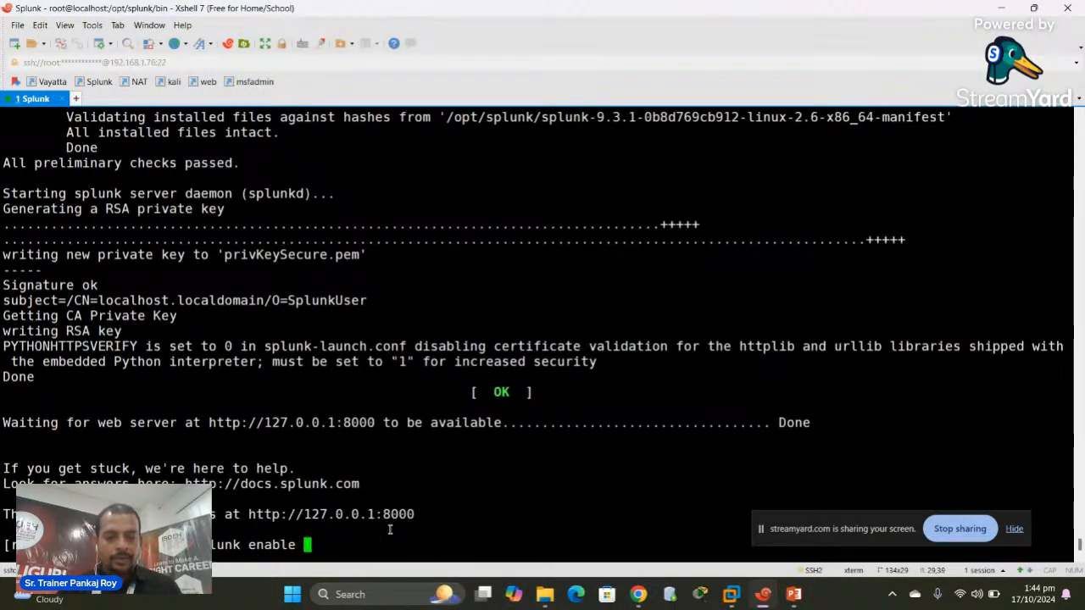
pyautogui.write('boot-root')
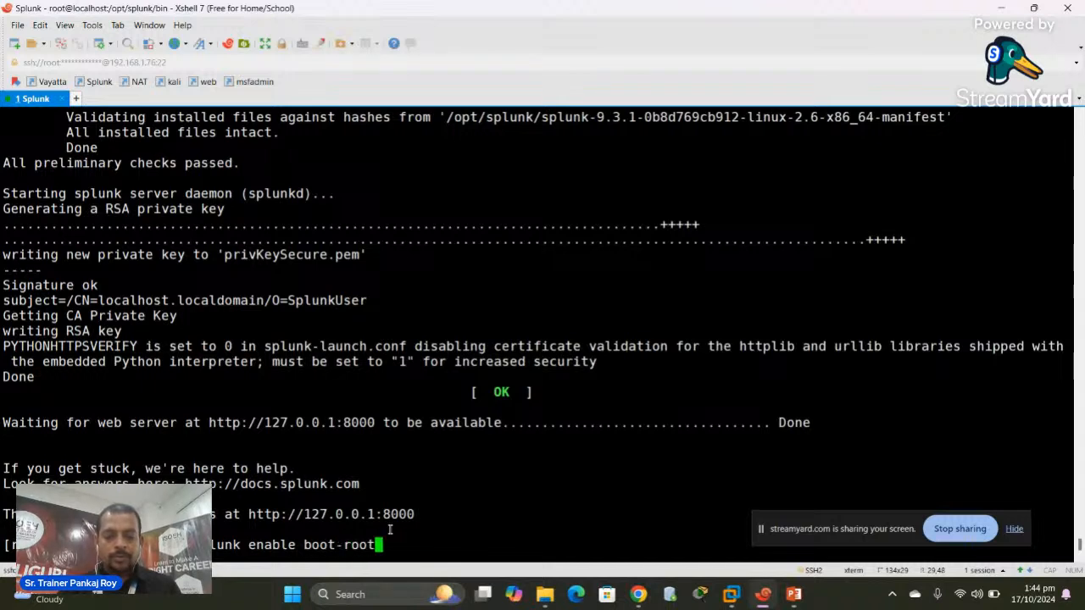
pyautogui.press('Return')
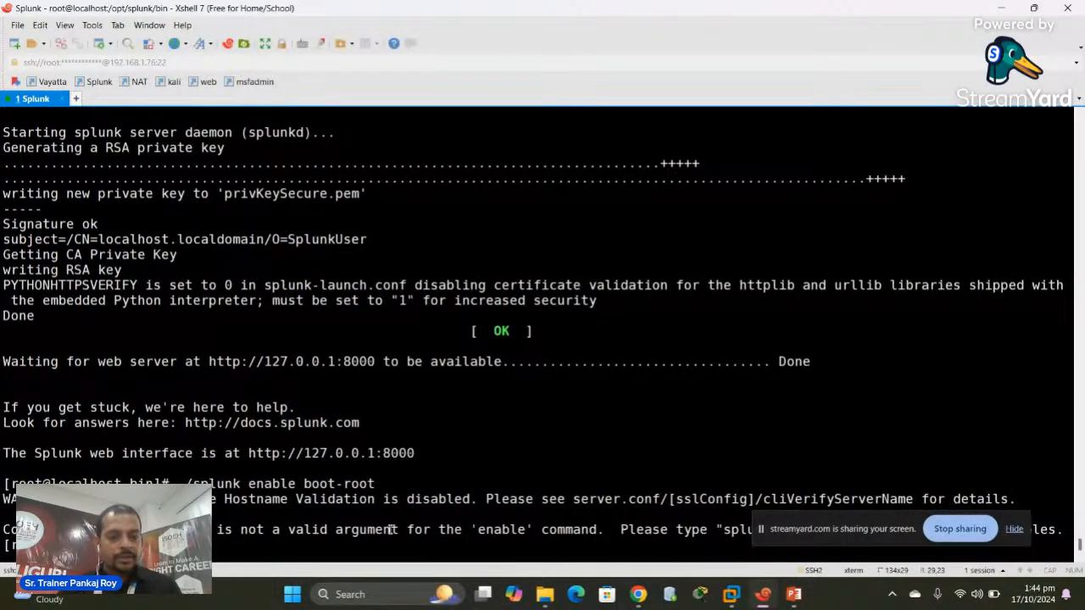
# Retry the command as ./splunk enable boot, which also fails
pyautogui.press('Up')
pyautogui.press('Left')
pyautogui.press('Left')
pyautogui.press('Left')
pyautogui.press('Left')
pyautogui.press('Left')
pyautogui.press('Left')
pyautogui.press('Left')
pyautogui.press('Left')
pyautogui.press('Left')
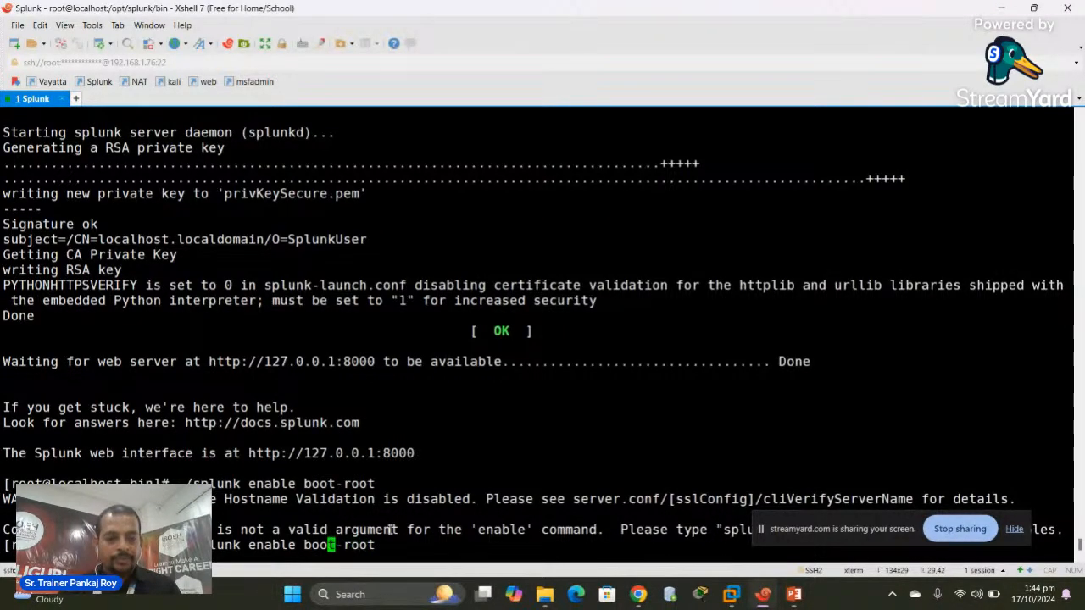
pyautogui.press('Left')
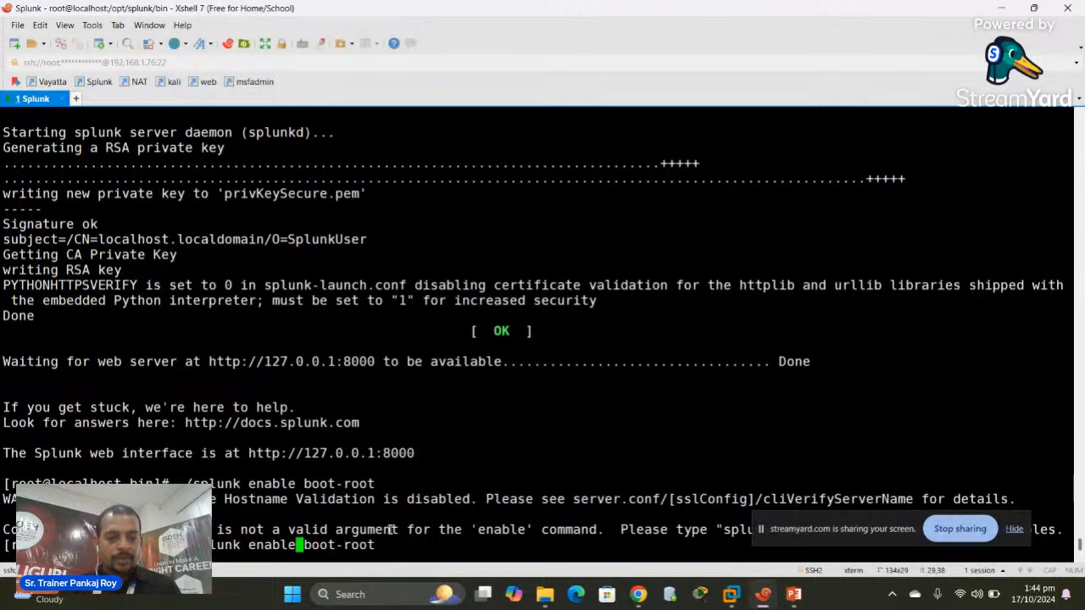
pyautogui.press('Right')
pyautogui.press('Right')
pyautogui.press('Right')
pyautogui.press('Right')
pyautogui.press('Right')
pyautogui.press('Right')
pyautogui.press('Right')
pyautogui.press('Right')
pyautogui.press('Right')
pyautogui.press('Right')
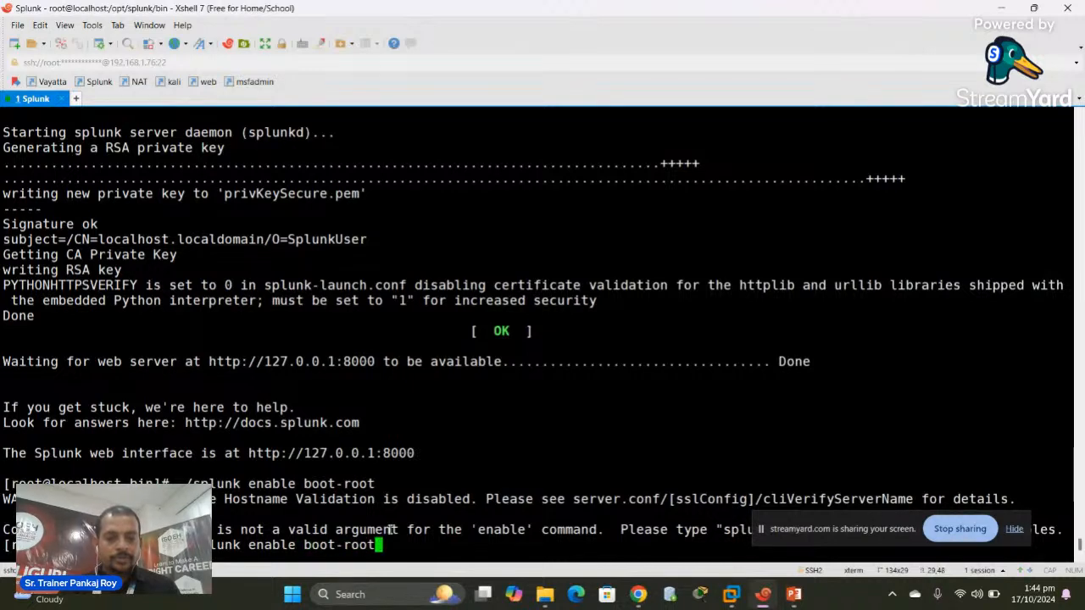
pyautogui.press('BackSpace')
pyautogui.press('BackSpace')
pyautogui.press('BackSpace')
pyautogui.press('BackSpace')
pyautogui.press('BackSpace')
pyautogui.press('Return')
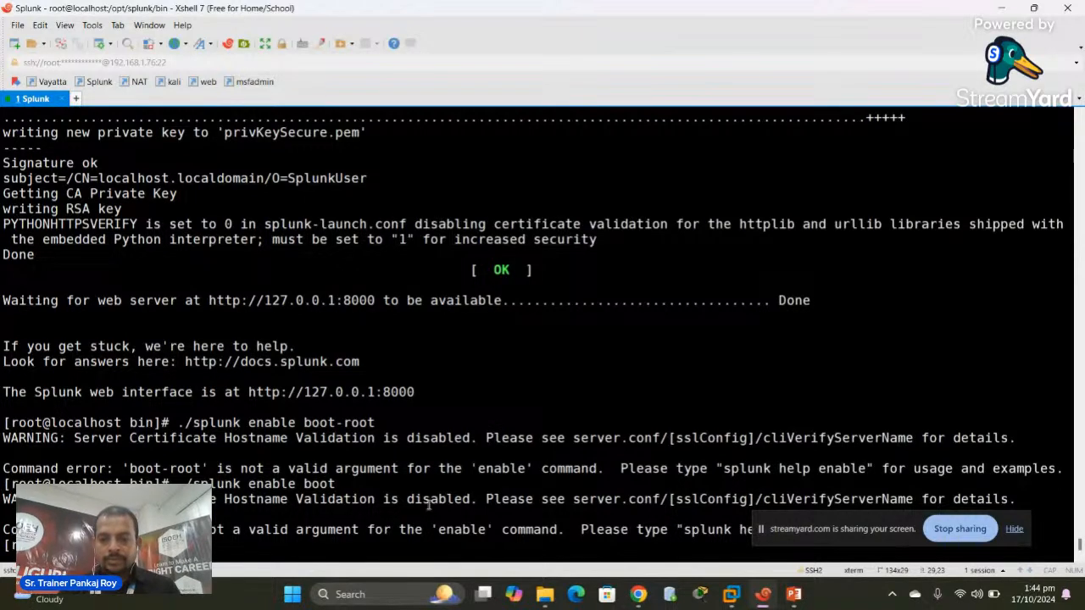
# Run ./splunk enable with no argument, then clear the terminal with Ctrl+L
pyautogui.moveTo(796, 531); pyautogui.dragTo(872, 483)
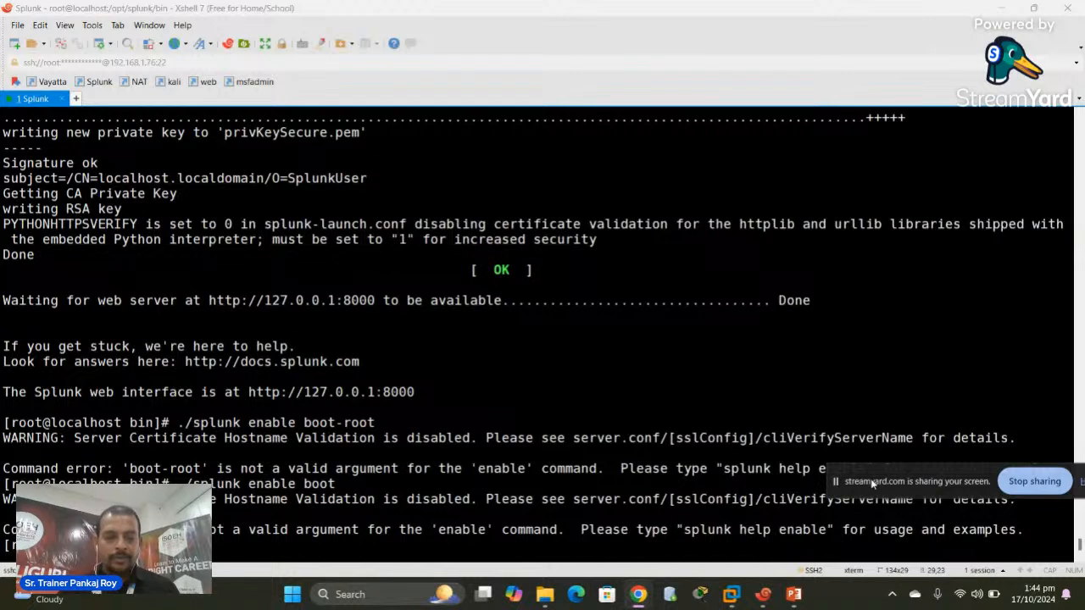
pyautogui.click(450, 554)
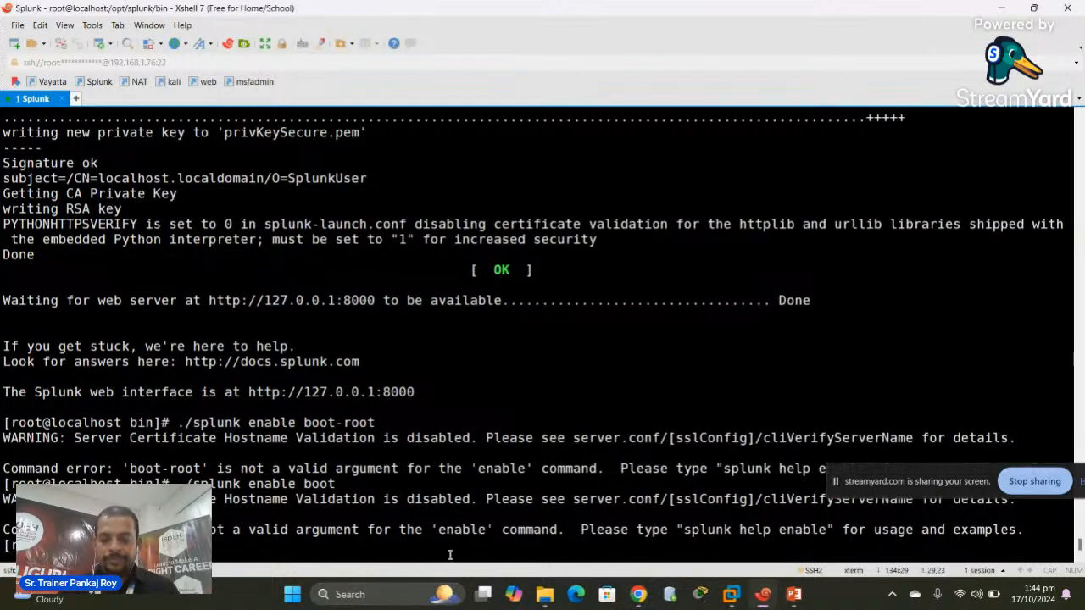
pyautogui.press('Up')
pyautogui.press('BackSpace')
pyautogui.press('BackSpace')
pyautogui.press('BackSpace')
pyautogui.press('BackSpace')
pyautogui.press('BackSpace')
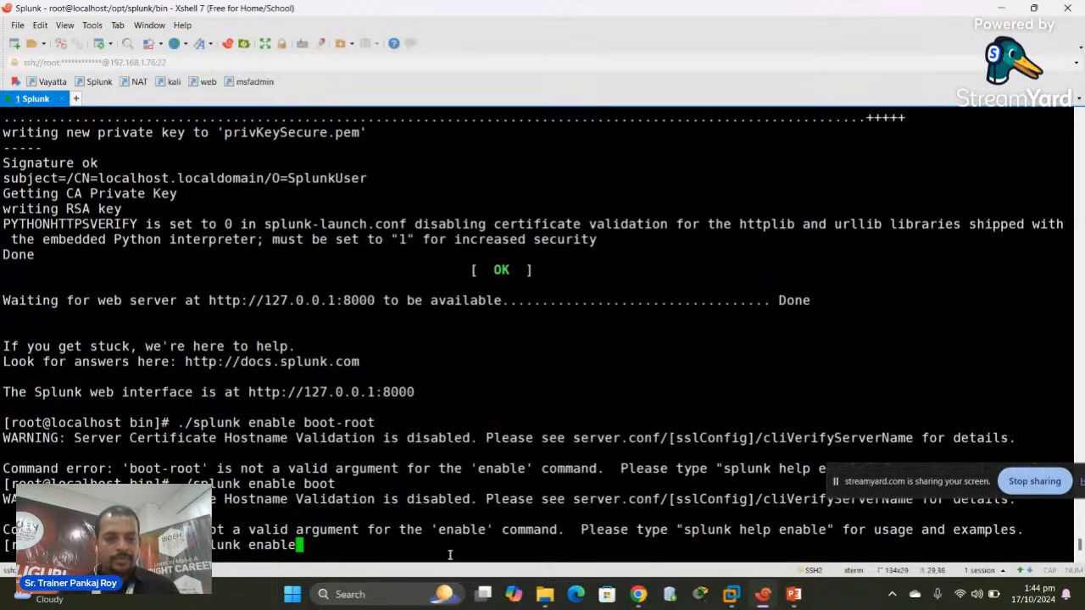
pyautogui.press('Return')
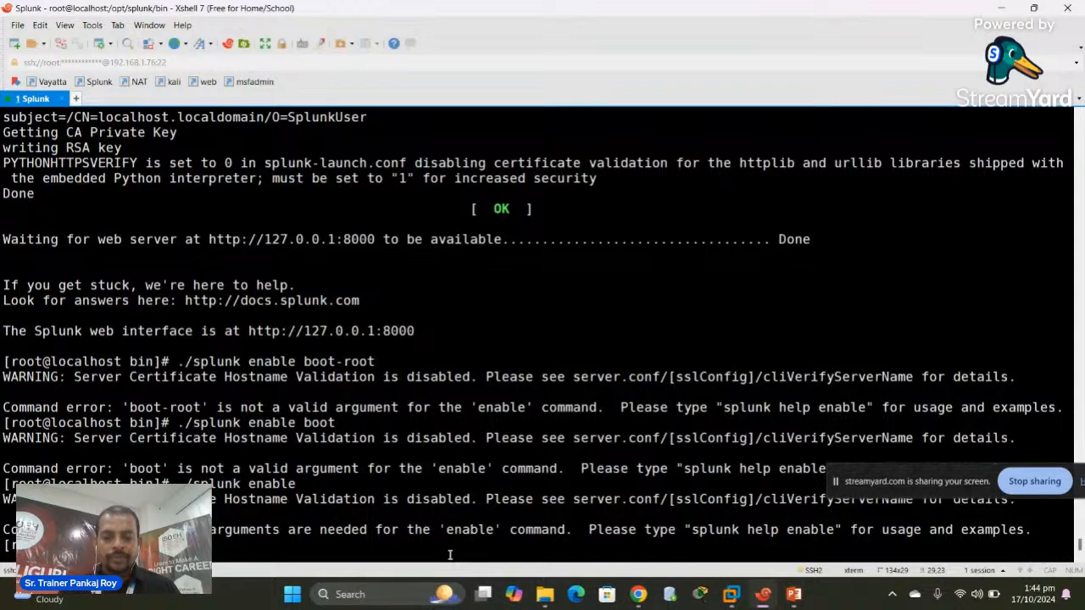
pyautogui.hotkey('ctrl', 'l')
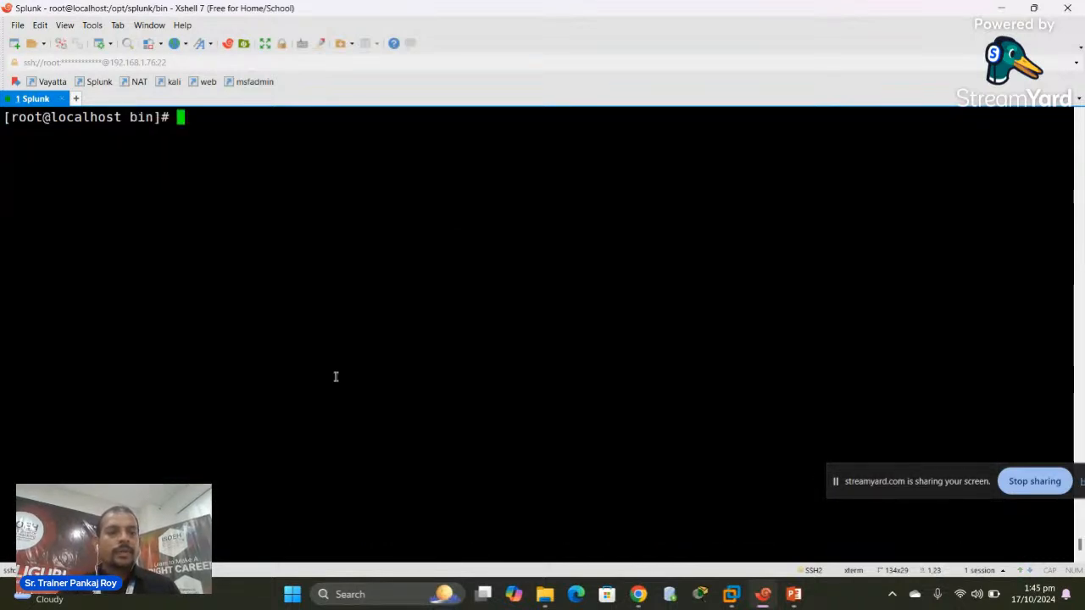
# In Chrome, load 192.168.1.76:8000 in a new tab to reach the Splunk login page
pyautogui.click(638, 594)
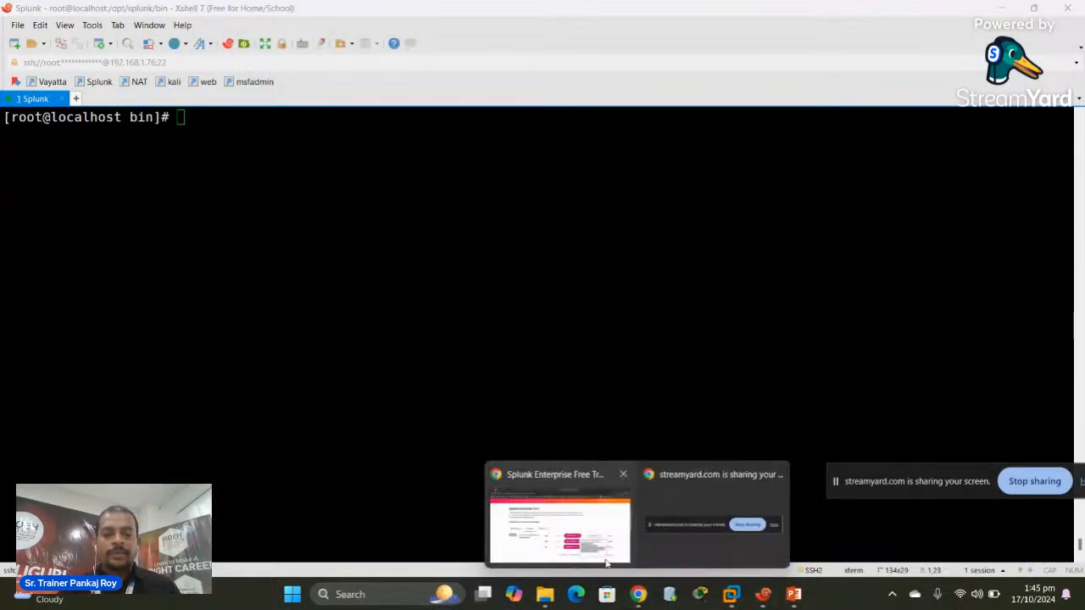
pyautogui.click(573, 532)
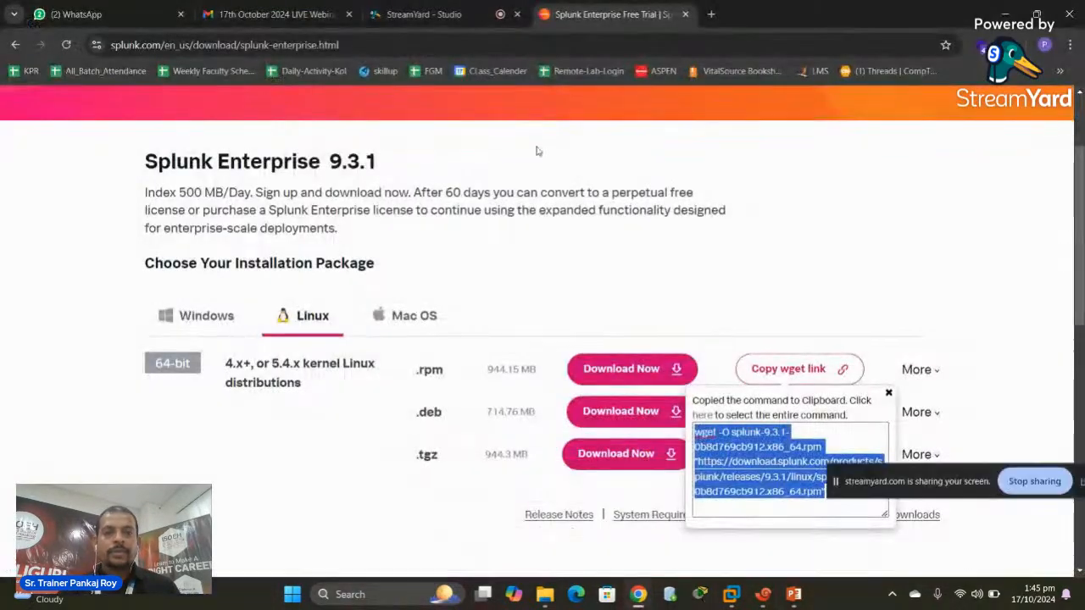
pyautogui.click(711, 14)
pyautogui.write('19')
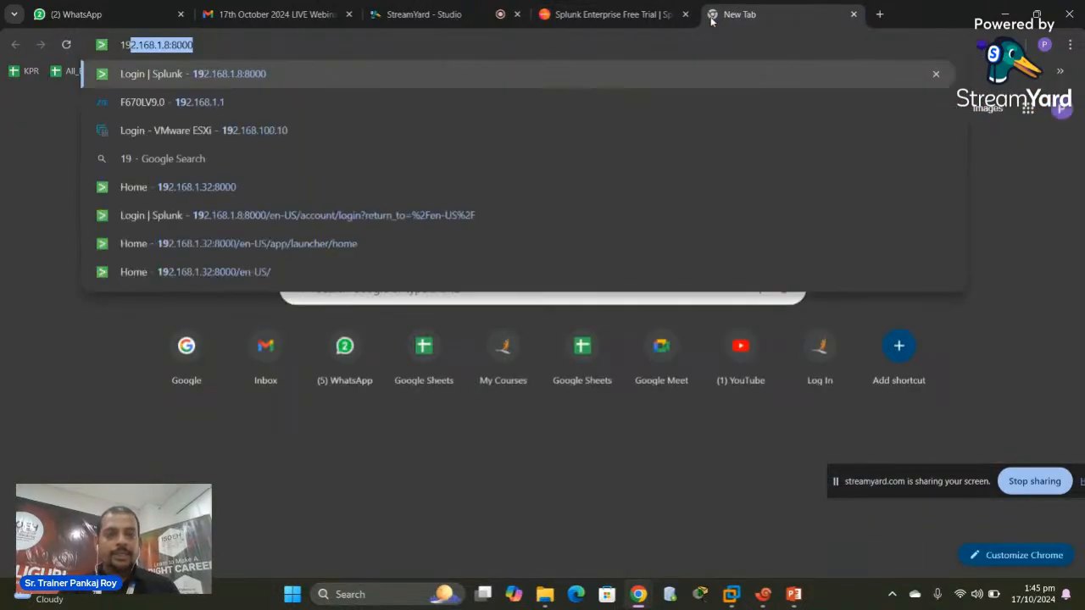
pyautogui.write('2.168.1.8')
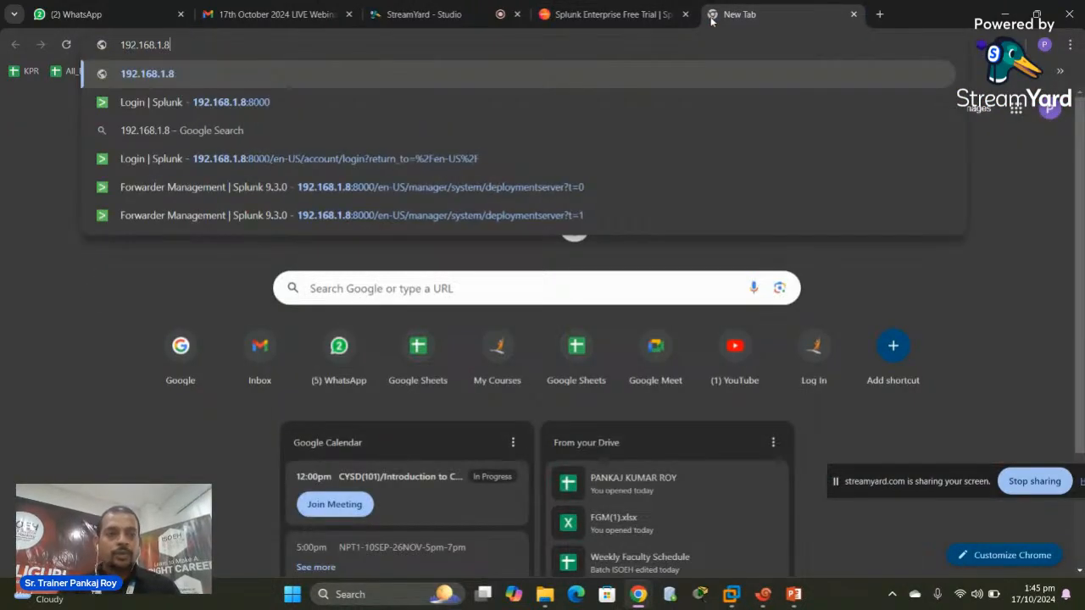
pyautogui.press('BackSpace')
pyautogui.write('76')
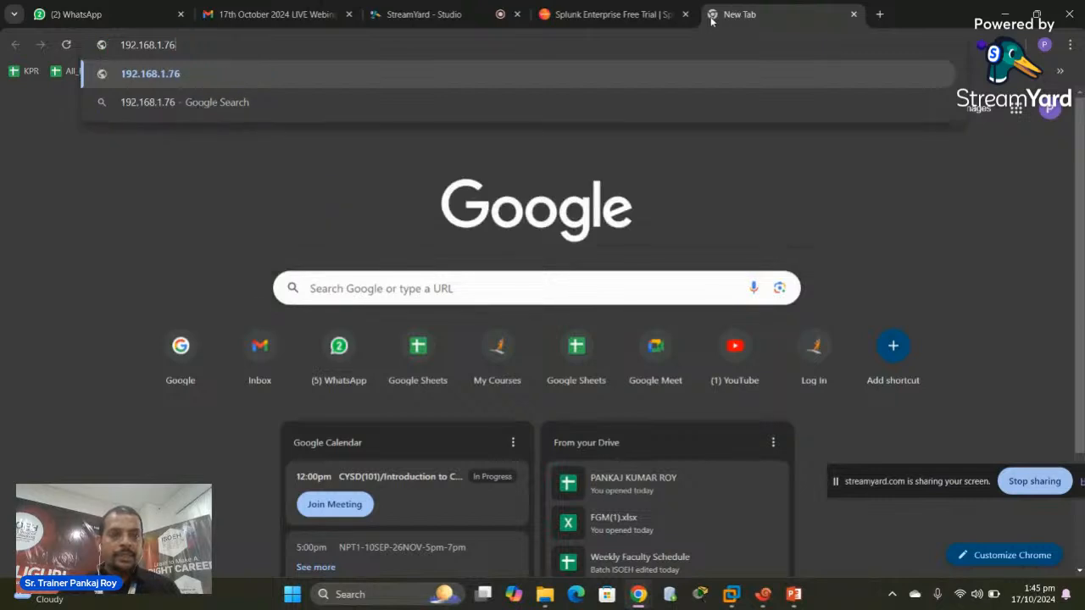
pyautogui.write(':8000')
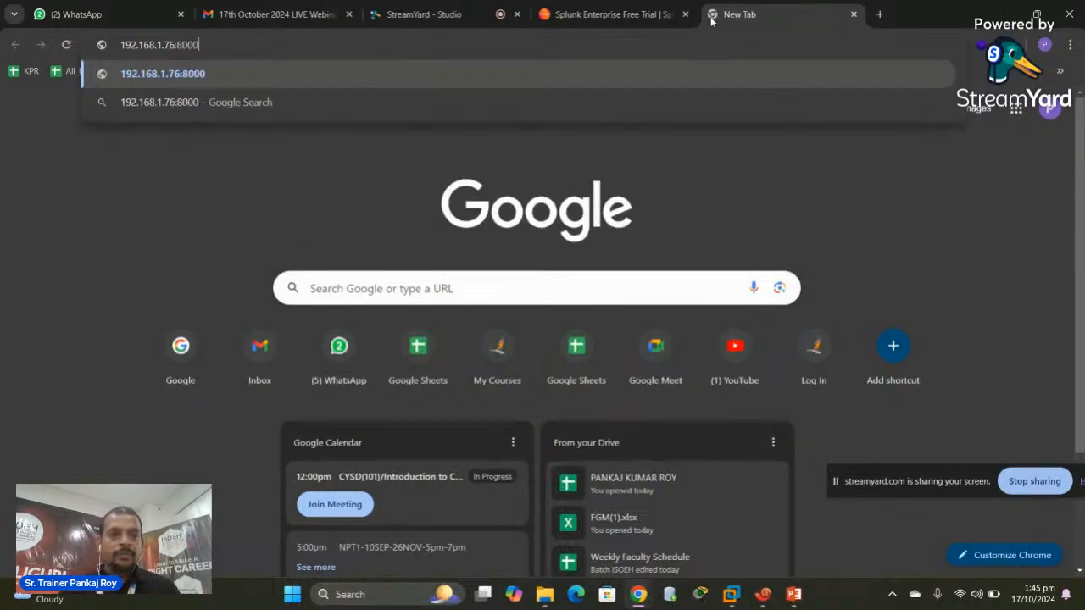
pyautogui.press('Return')
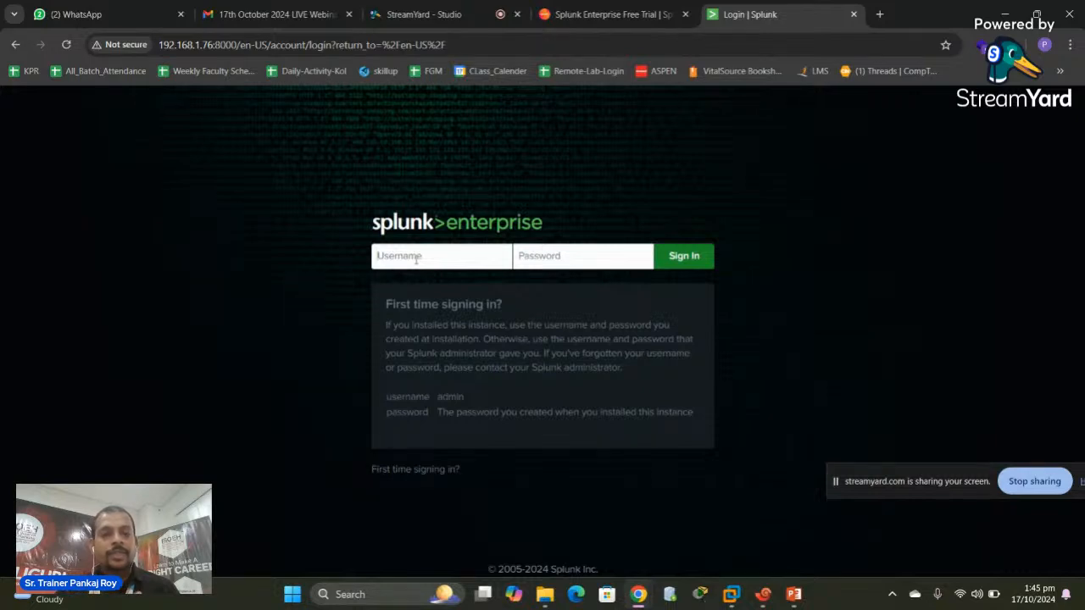
# Log in to Splunk with the 'splunk' administrator username and its password
pyautogui.write('spl')
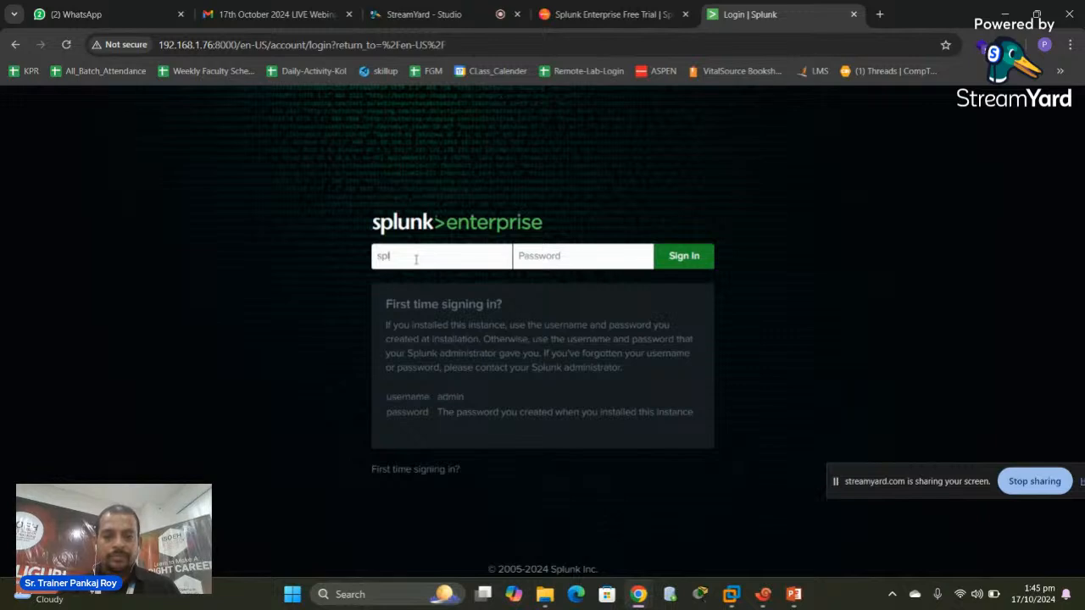
pyautogui.press('BackSpace')
pyautogui.press('BackSpace')
pyautogui.write('splu')
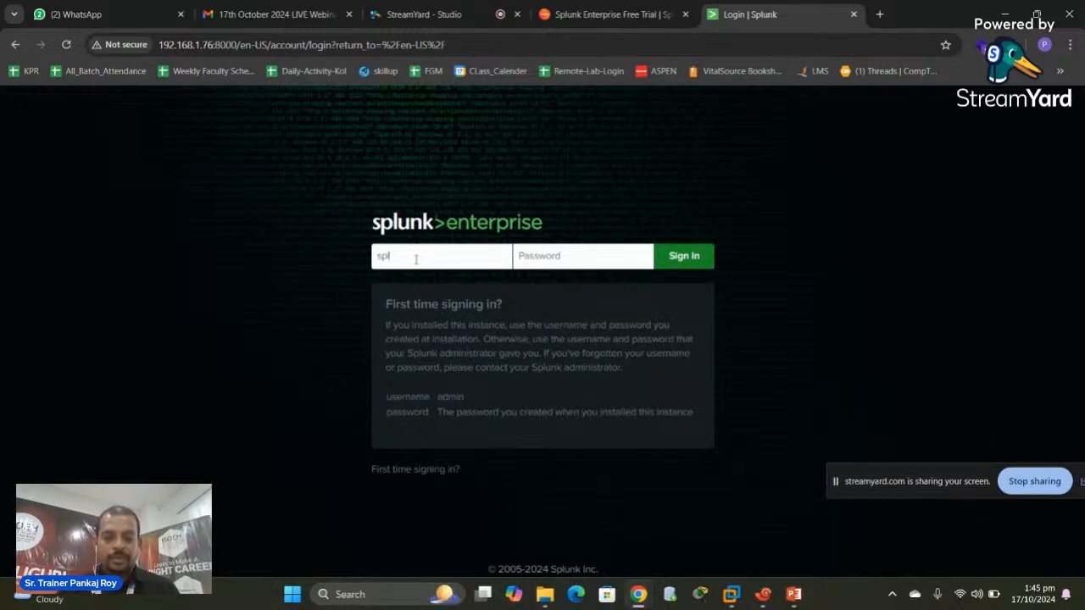
pyautogui.press('BackSpace')
pyautogui.press('BackSpace')
pyautogui.press('BackSpace')
pyautogui.press('BackSpace')
pyautogui.write('spl')
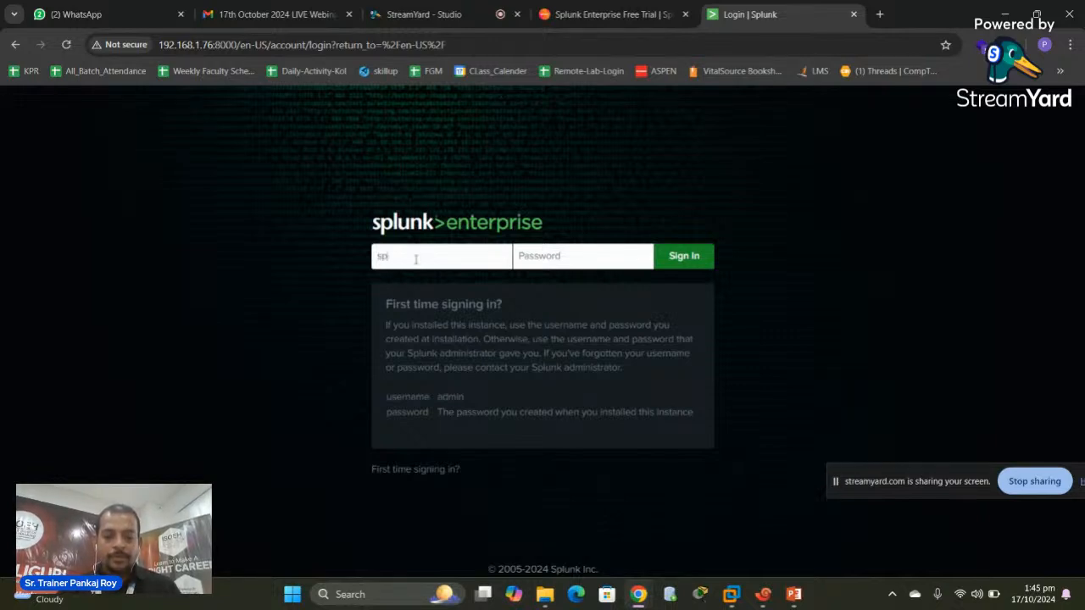
pyautogui.write('unk•••')
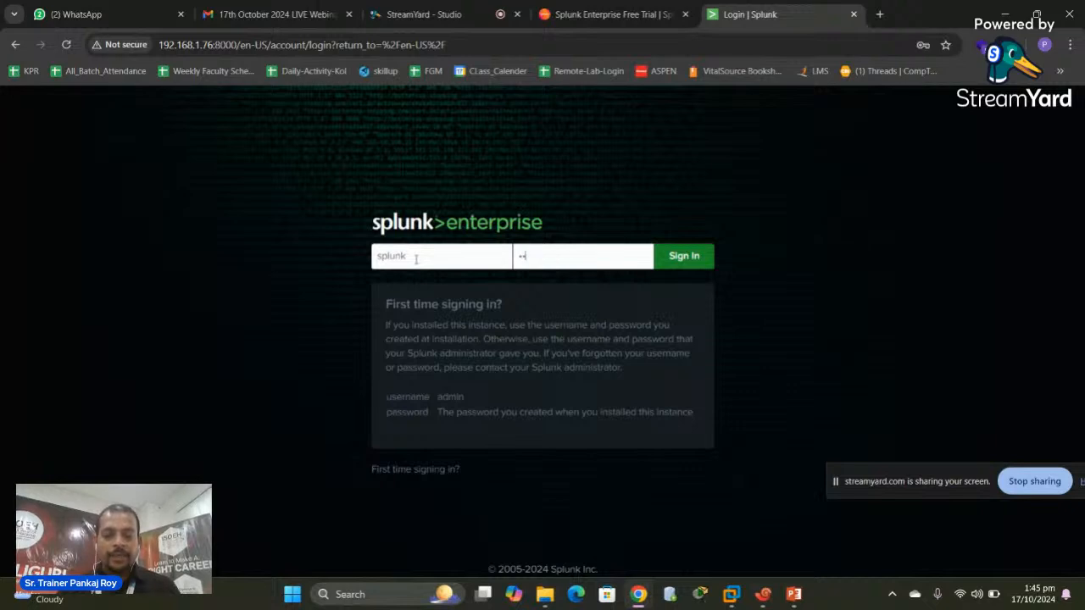
pyautogui.press('BackSpace')
pyautogui.press('BackSpace')
pyautogui.press('BackSpace')
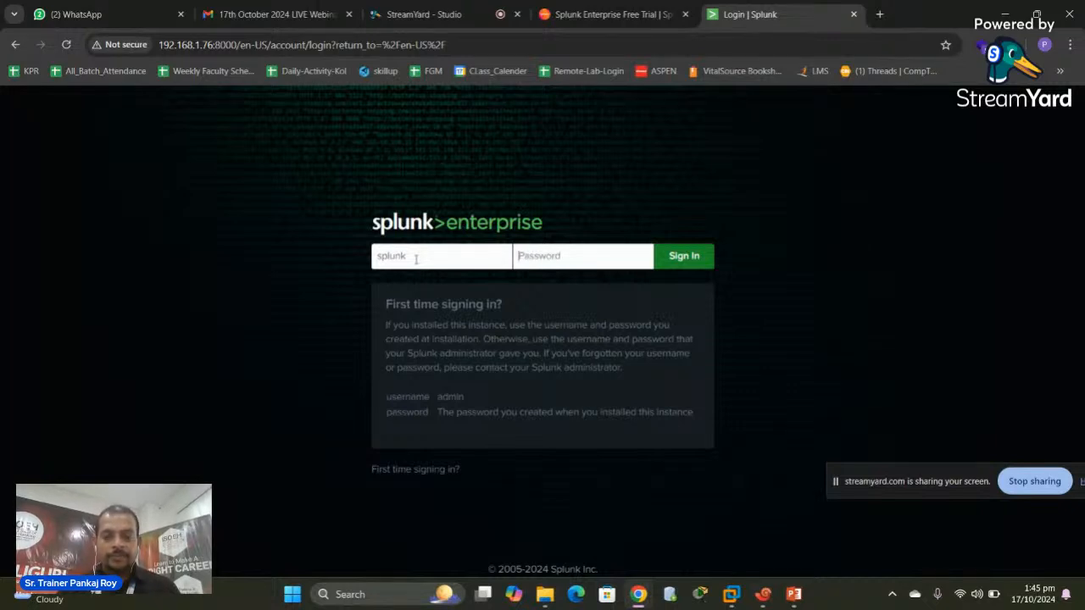
pyautogui.write('••••••••')
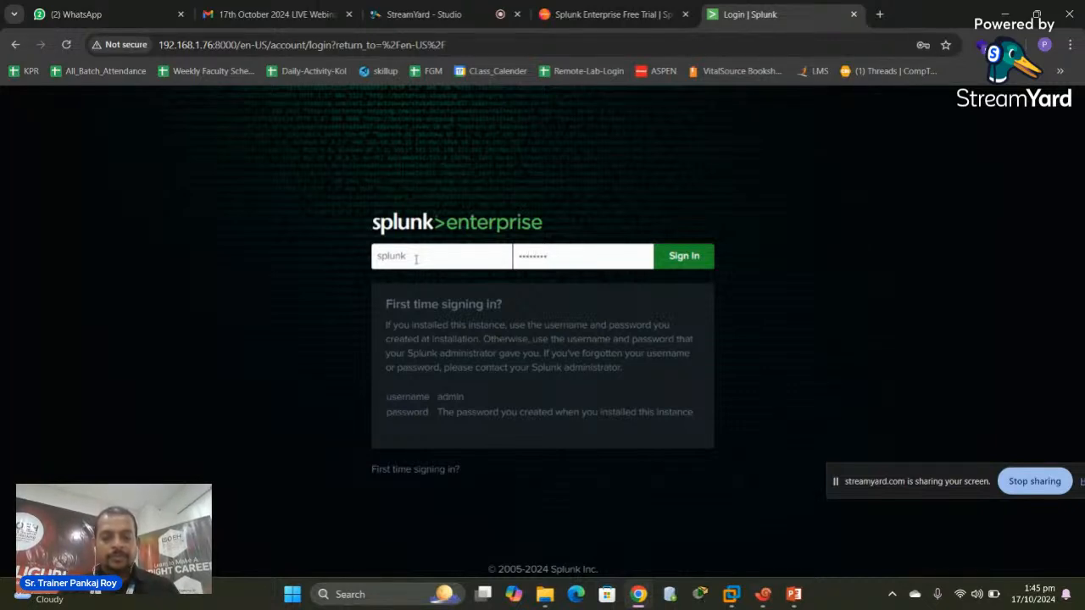
pyautogui.write('••••')
pyautogui.press('Return')
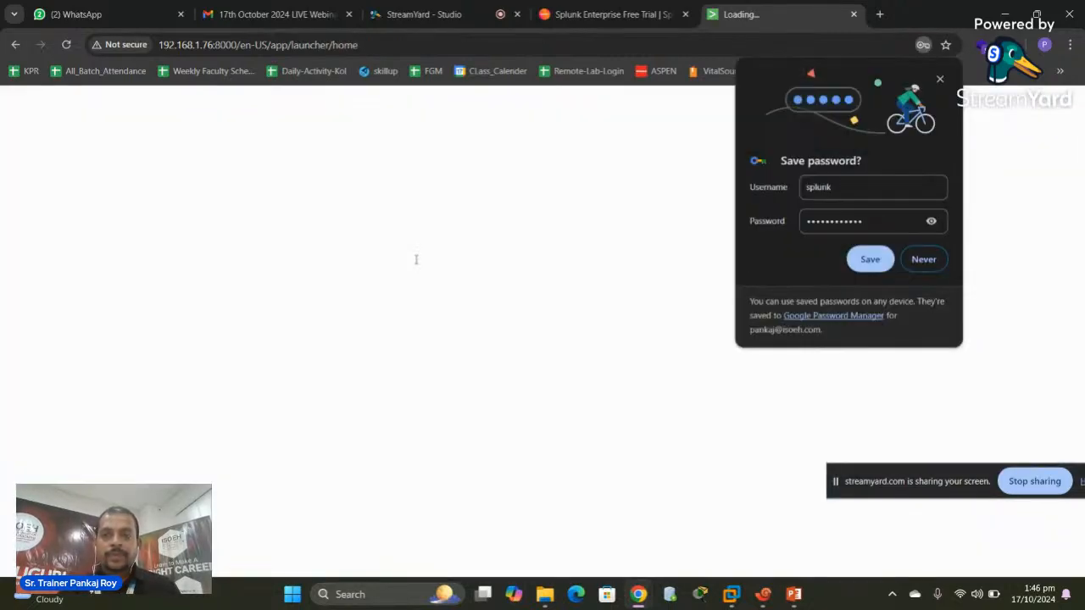
# Choose Never on Chrome's save-password prompt
pyautogui.click(924, 260)
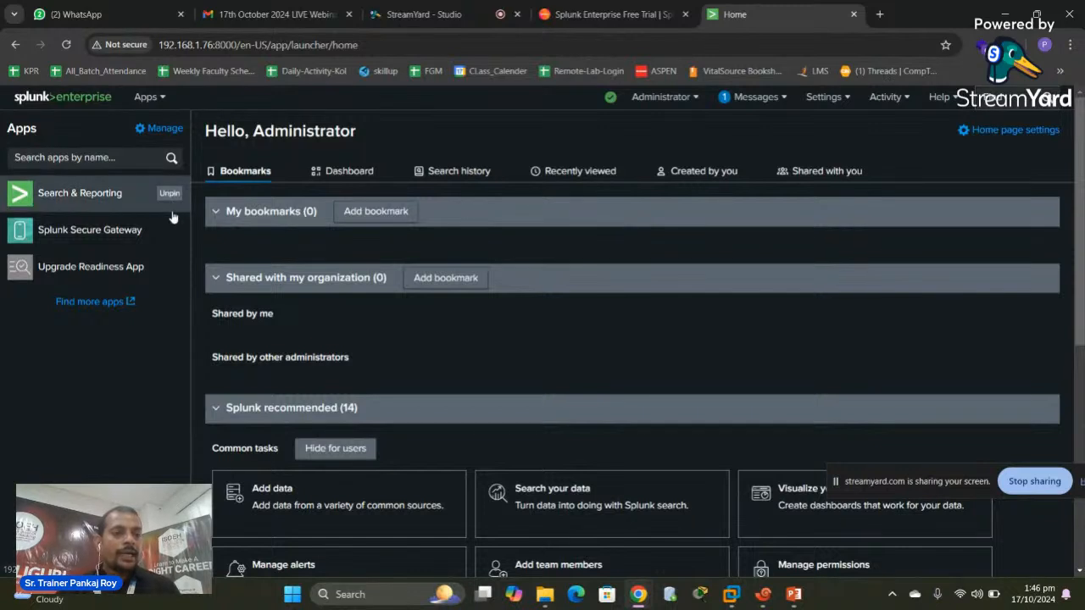
# Browse the Apps dropdown, then open Search & Reporting from the left Apps panel
pyautogui.click(165, 100)
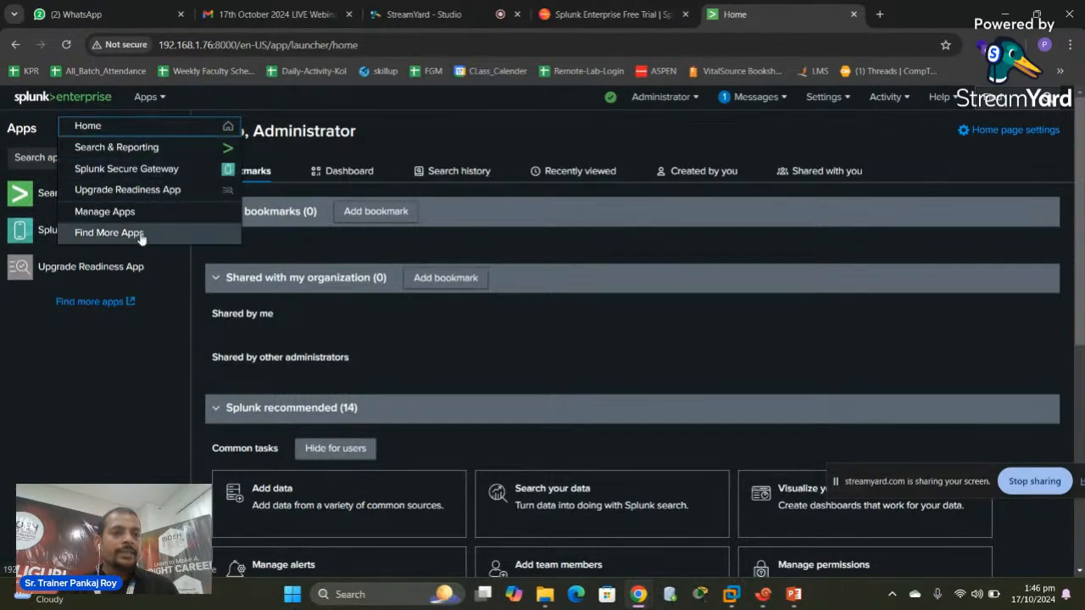
pyautogui.click(128, 385)
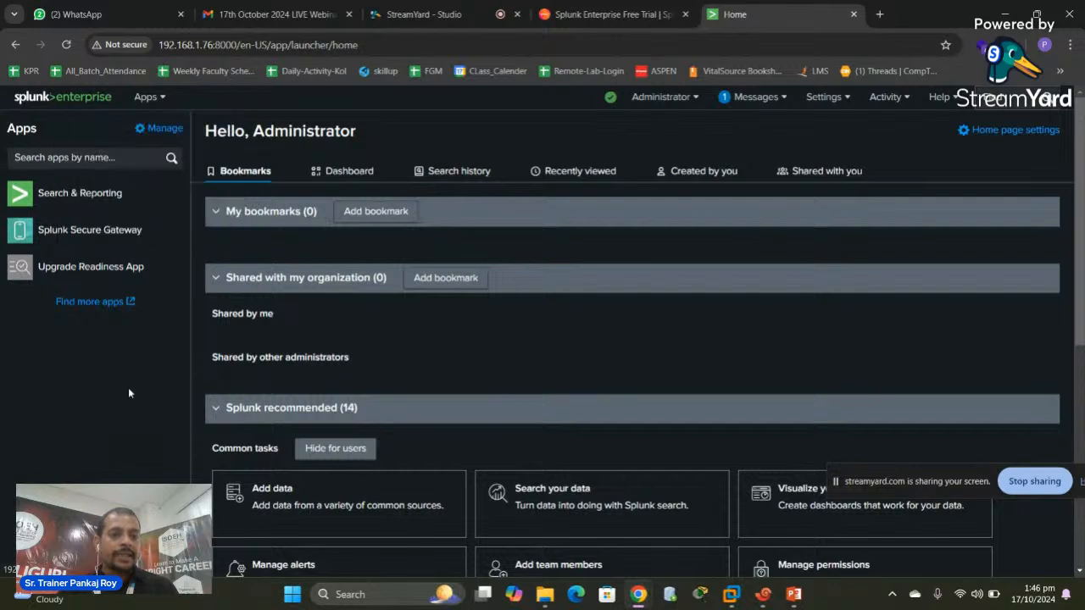
pyautogui.click(165, 100)
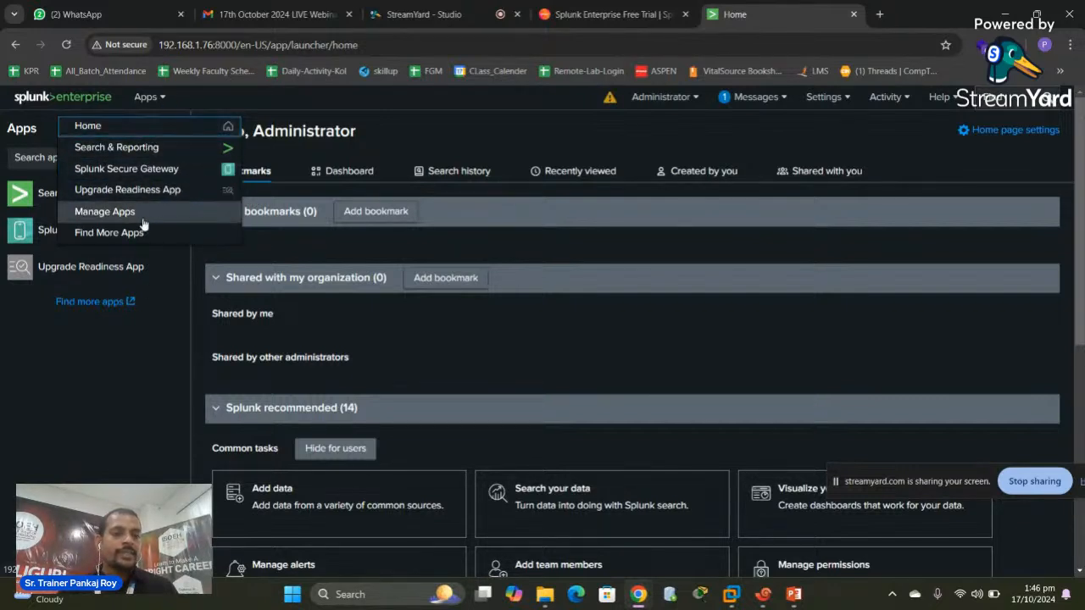
pyautogui.click(109, 368)
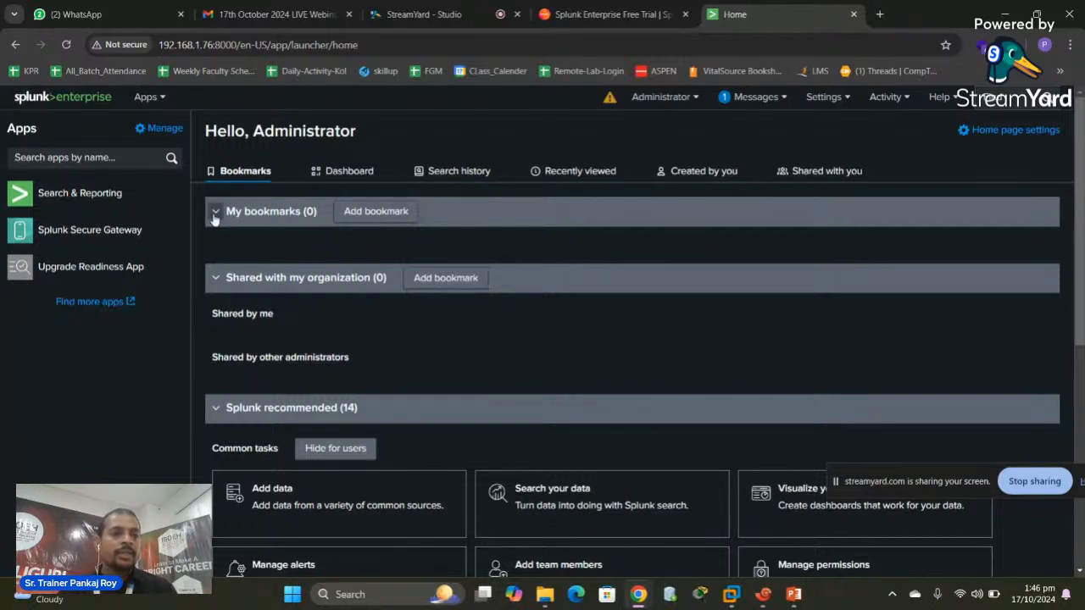
pyautogui.click(79, 197)
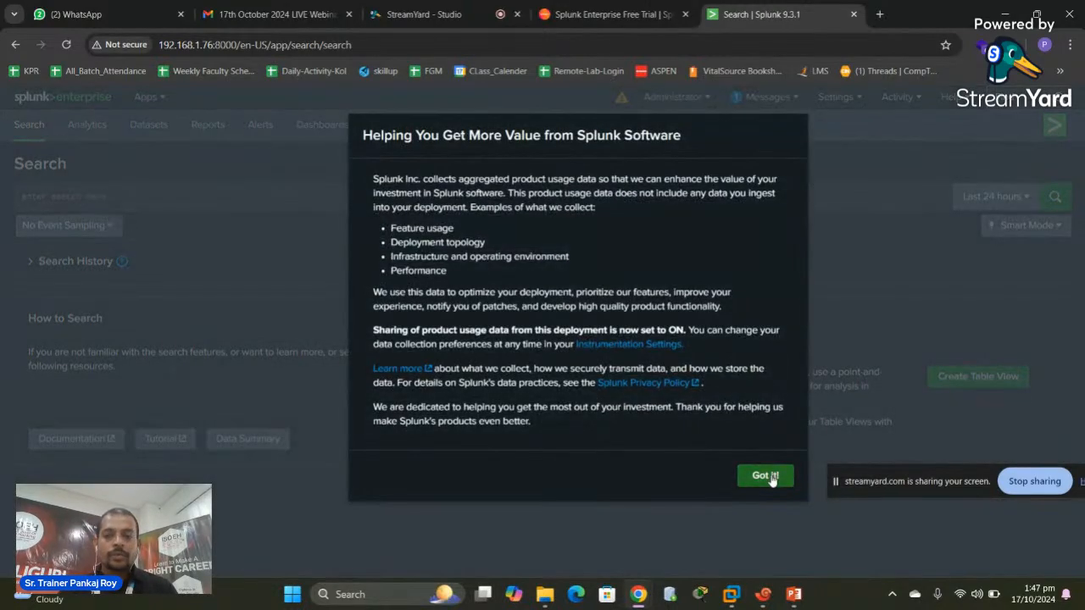
# Dismiss the Got it! notice, skip the welcome tour, and close the Dark Mode introduction
pyautogui.click(770, 477)
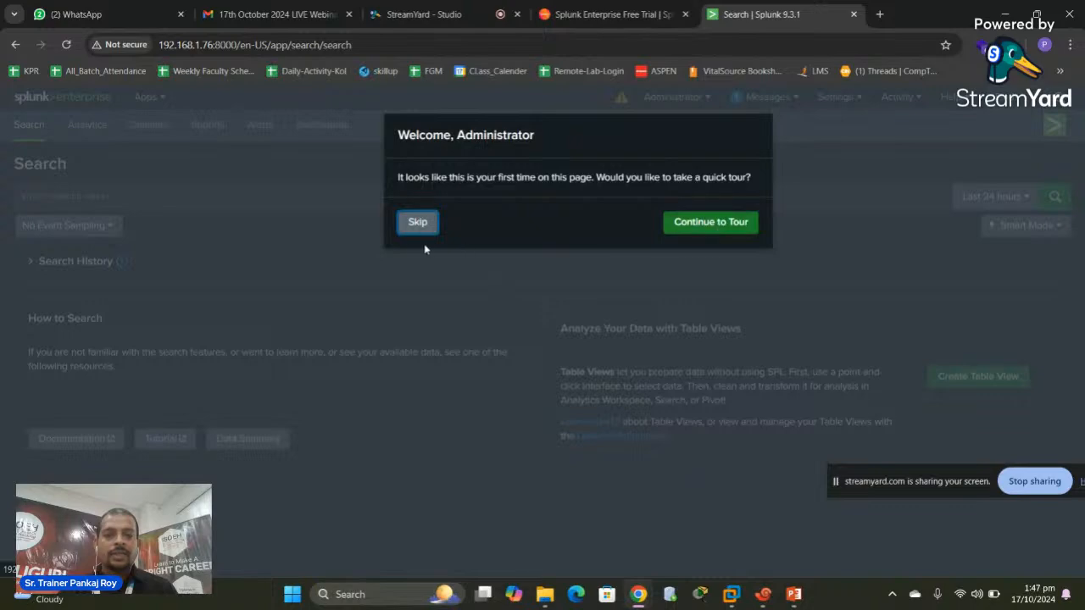
pyautogui.click(412, 225)
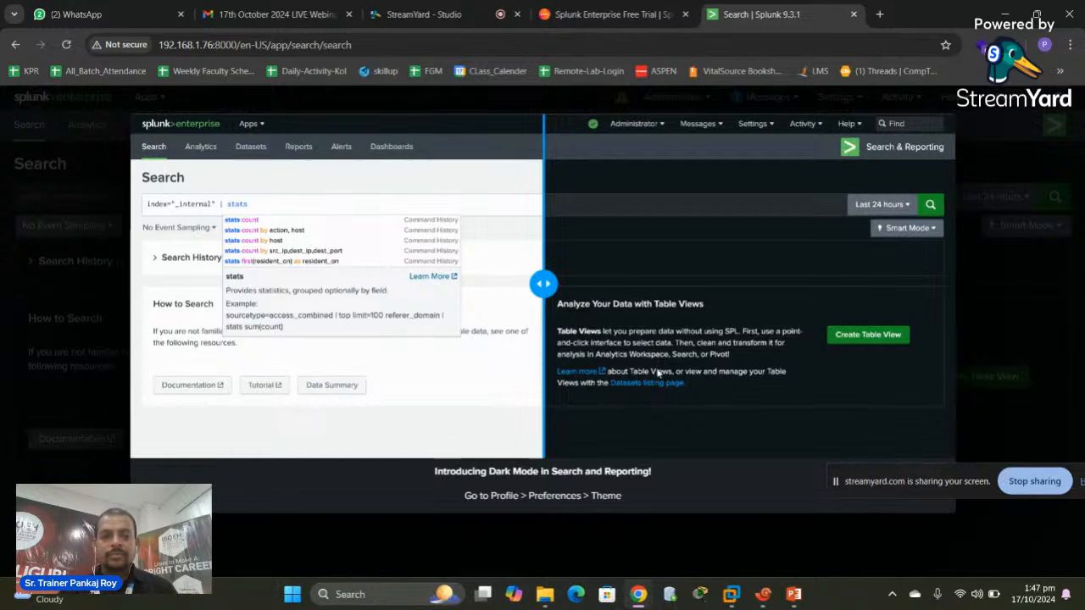
pyautogui.click(206, 97)
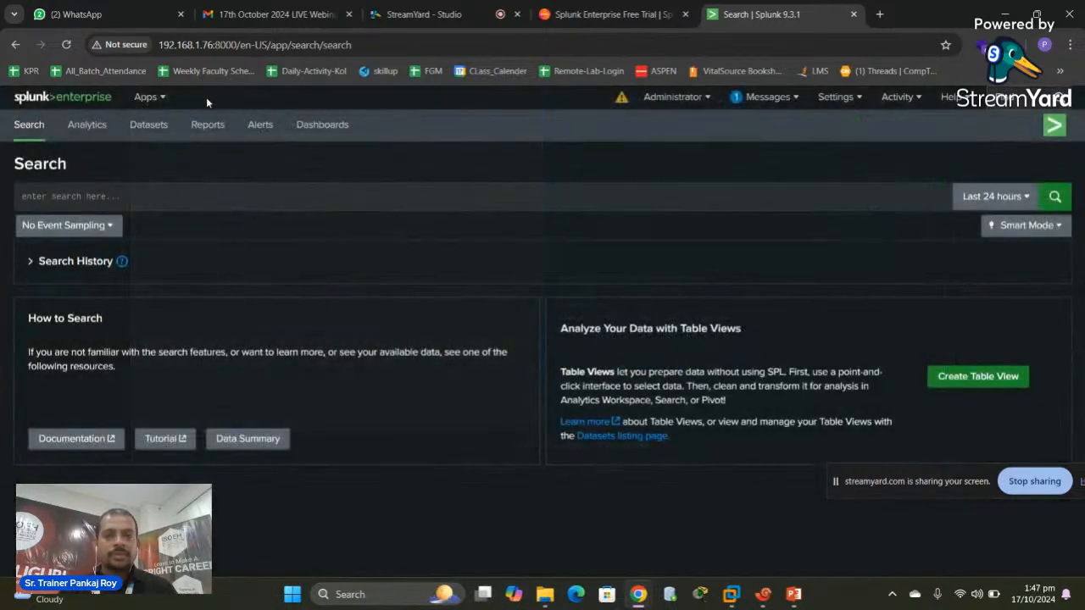
# Search index="_audit", returning 296 events
pyautogui.click(76, 196)
pyautogui.write('index')
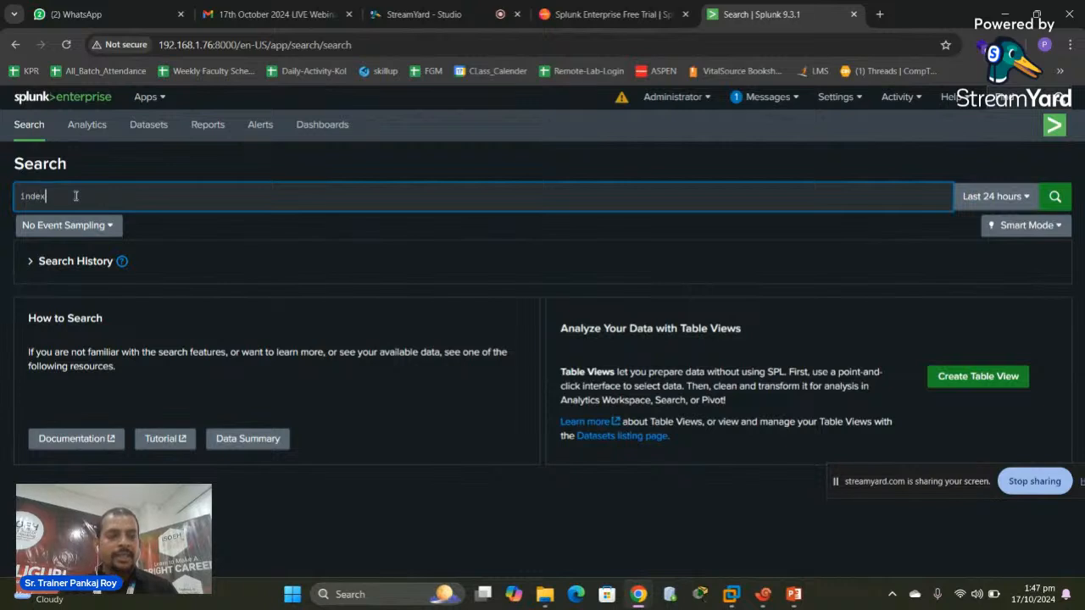
pyautogui.write('=')
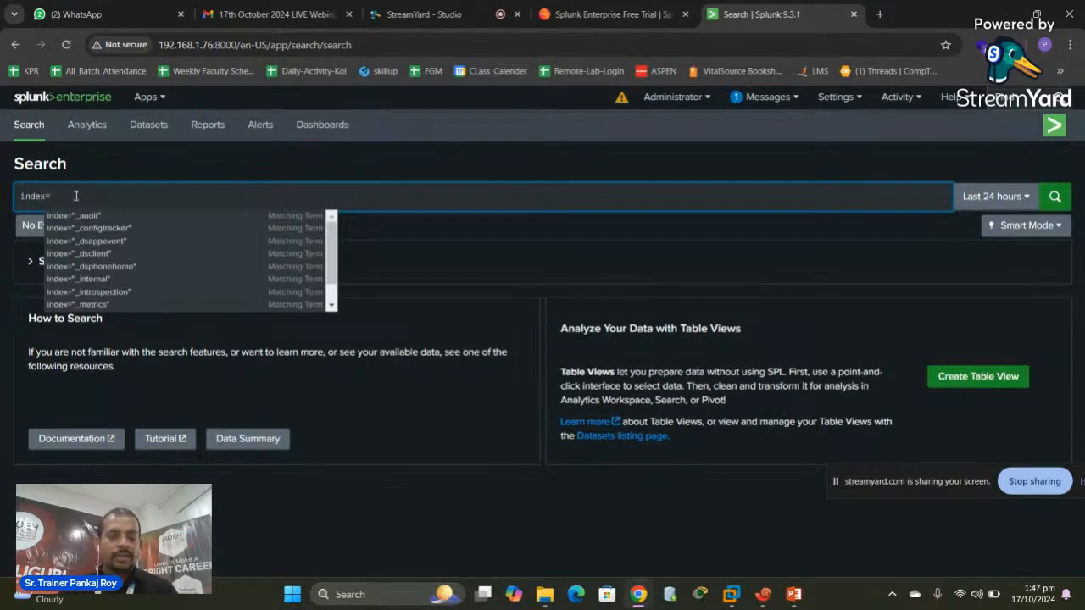
pyautogui.press('Down')
pyautogui.press('Return')
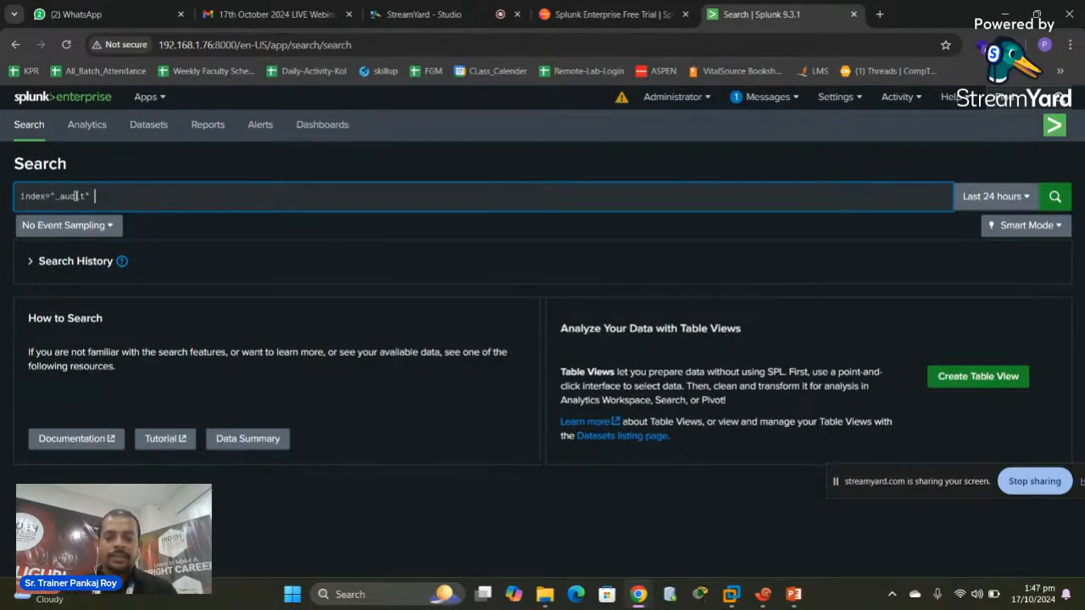
pyautogui.press('Return')
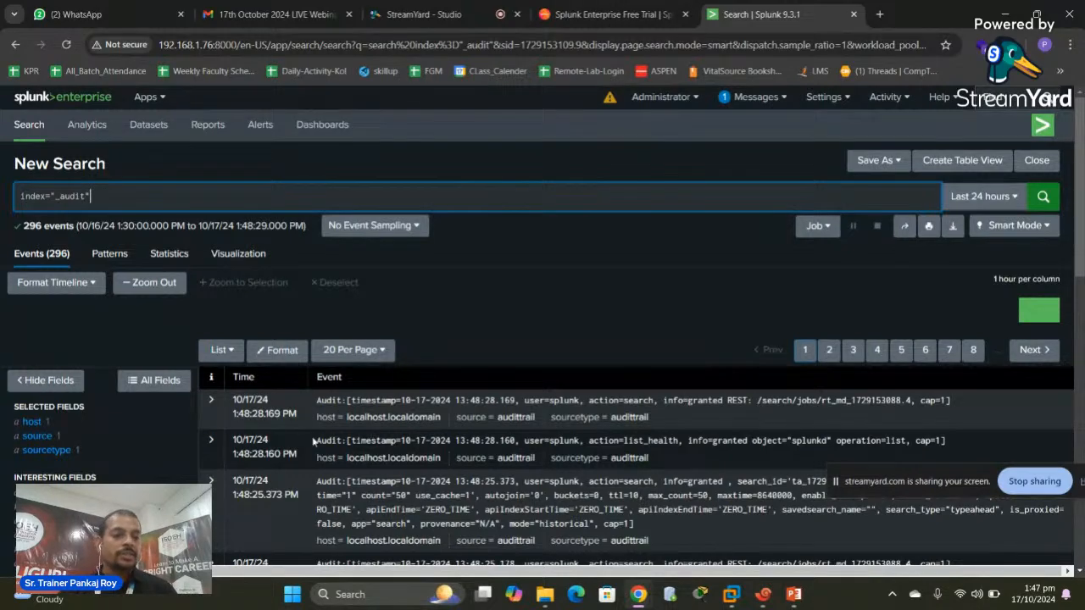
# Check the host and index field summaries, then go to the Analytics workspace
pyautogui.click(34, 423)
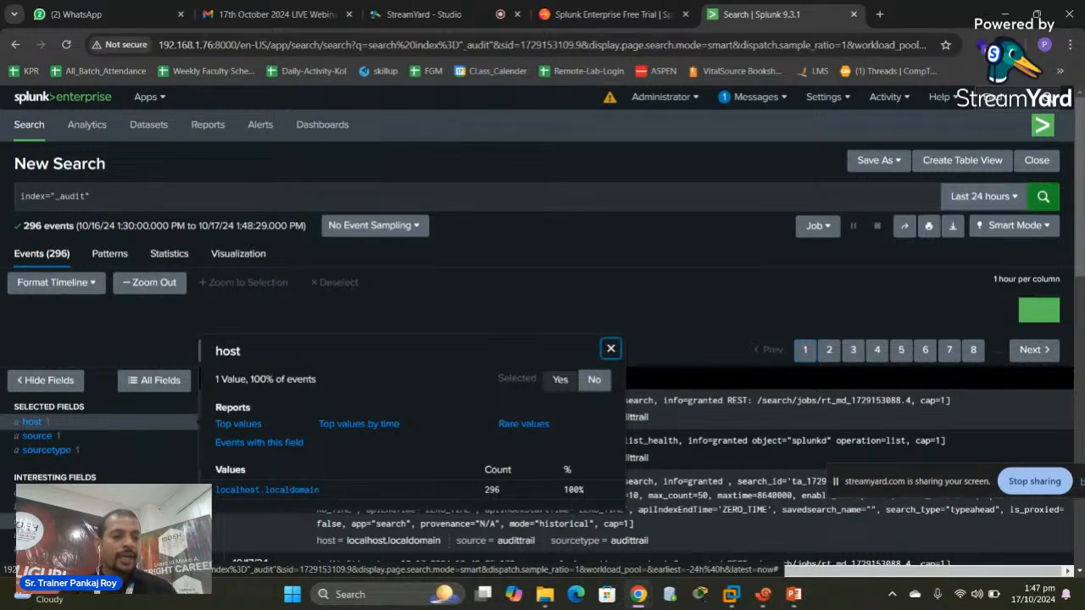
pyautogui.click(35, 521)
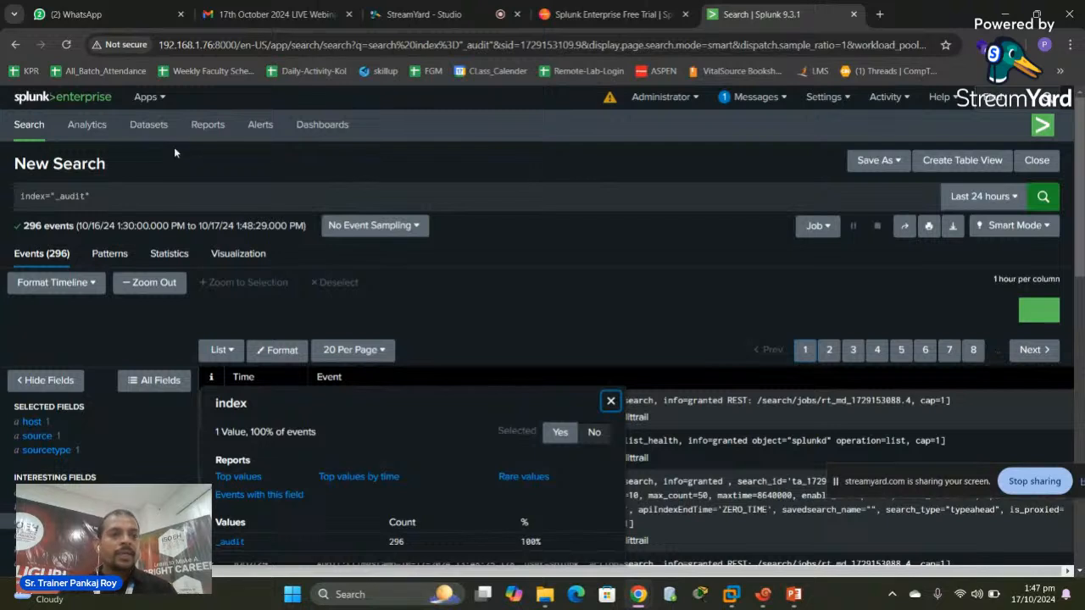
pyautogui.click(84, 131)
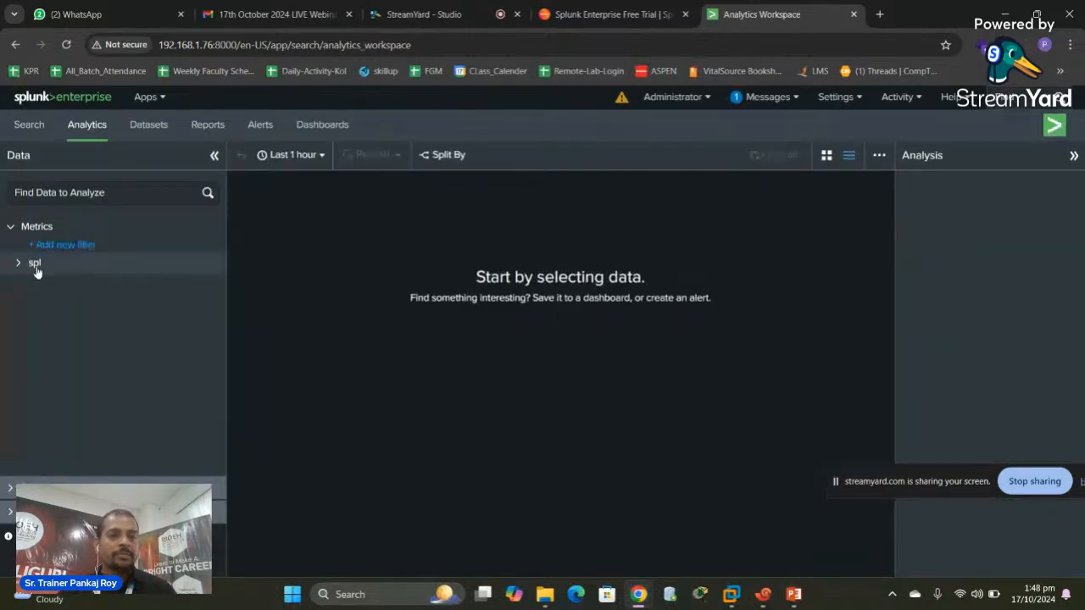
# Expand the spl metrics group, then view the Datasets list of 28 datasets
pyautogui.click(19, 265)
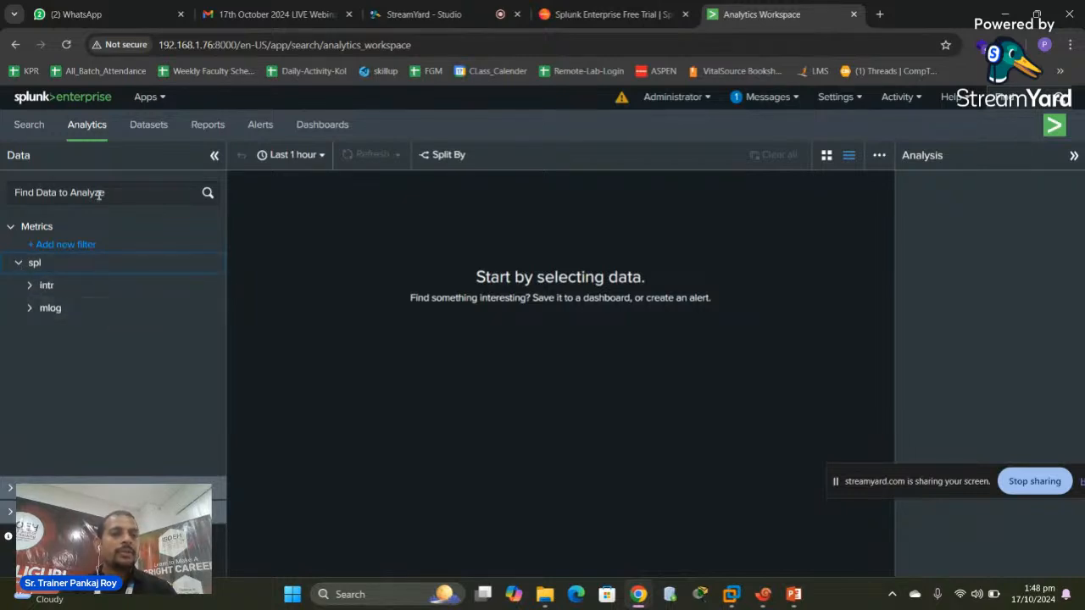
pyautogui.click(149, 127)
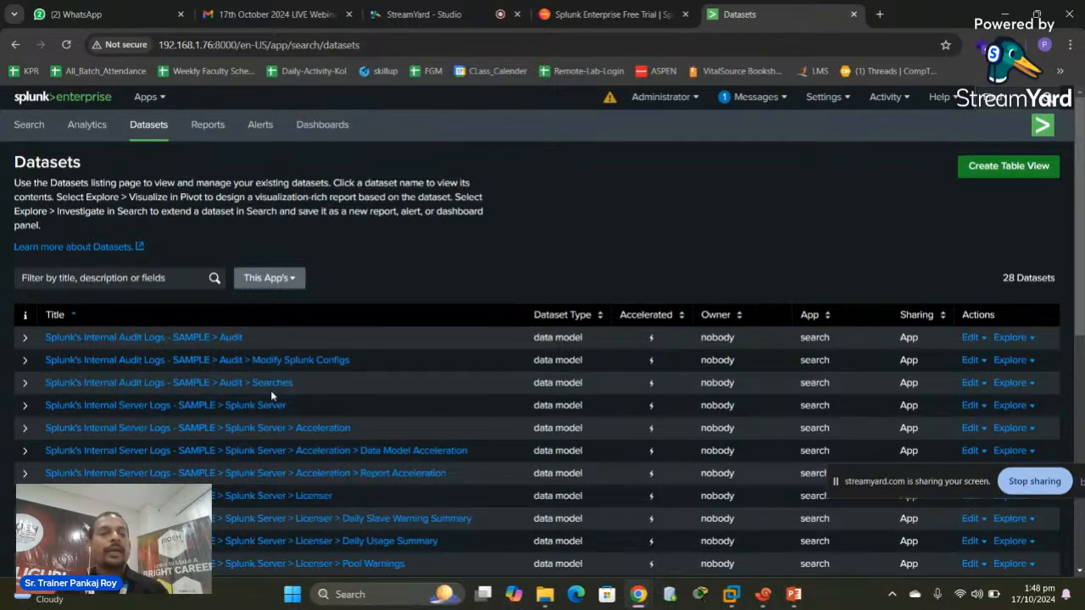
# Browse the seven saved reports, expanding Errors in the last 24 hours and Bucket Merge details, then view Alerts
pyautogui.click(206, 127)
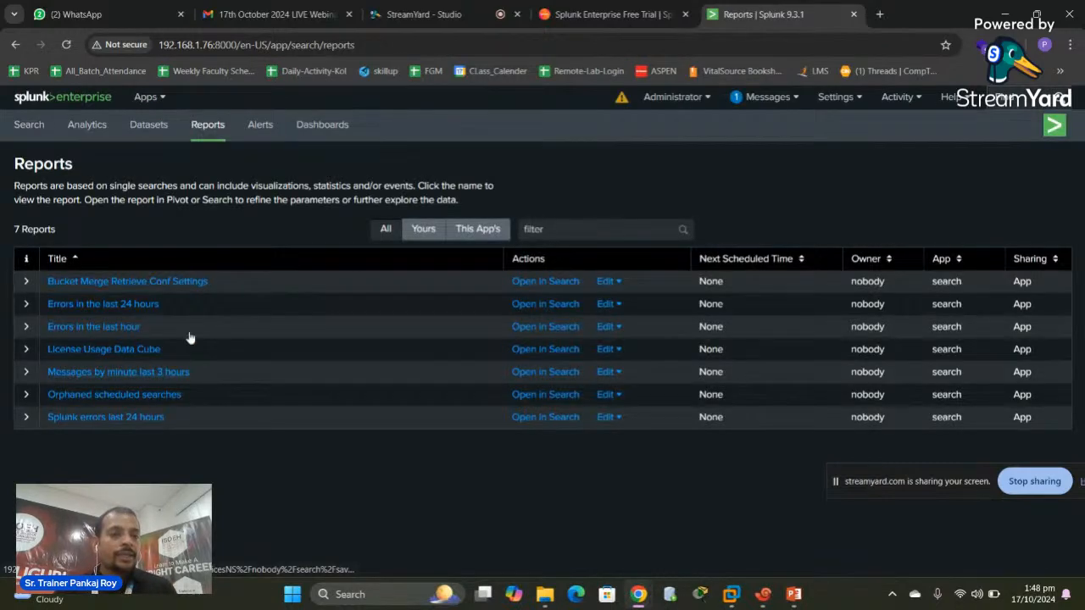
pyautogui.click(26, 305)
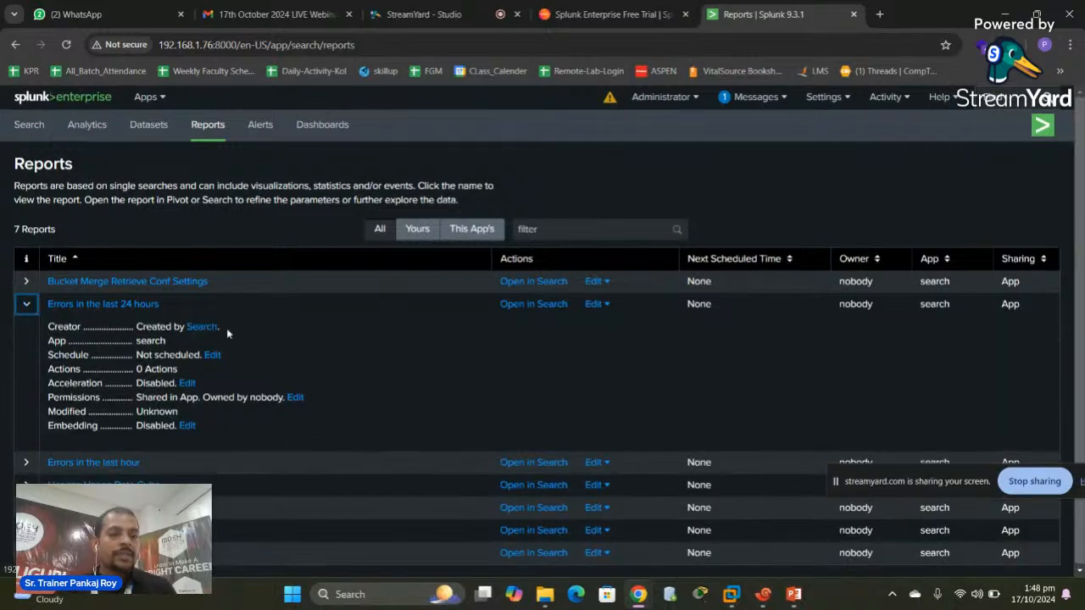
pyautogui.click(29, 283)
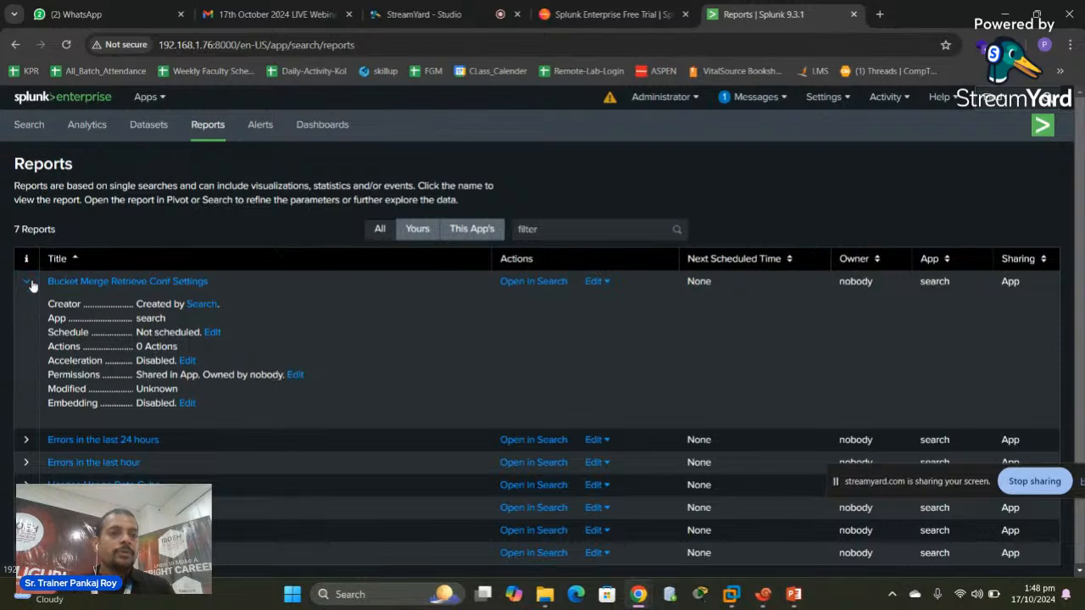
pyautogui.click(28, 283)
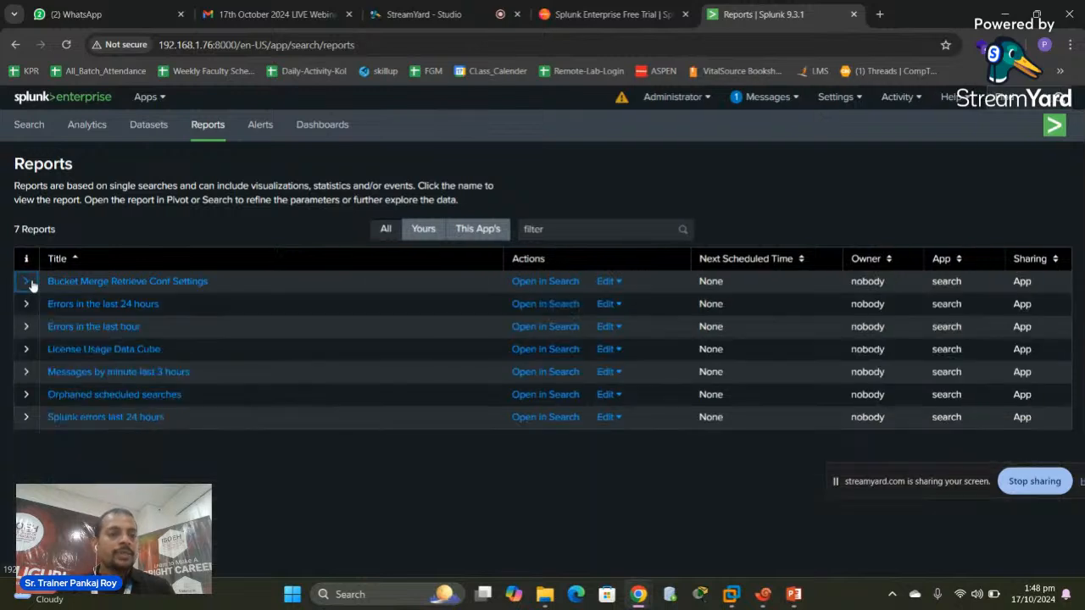
pyautogui.click(265, 123)
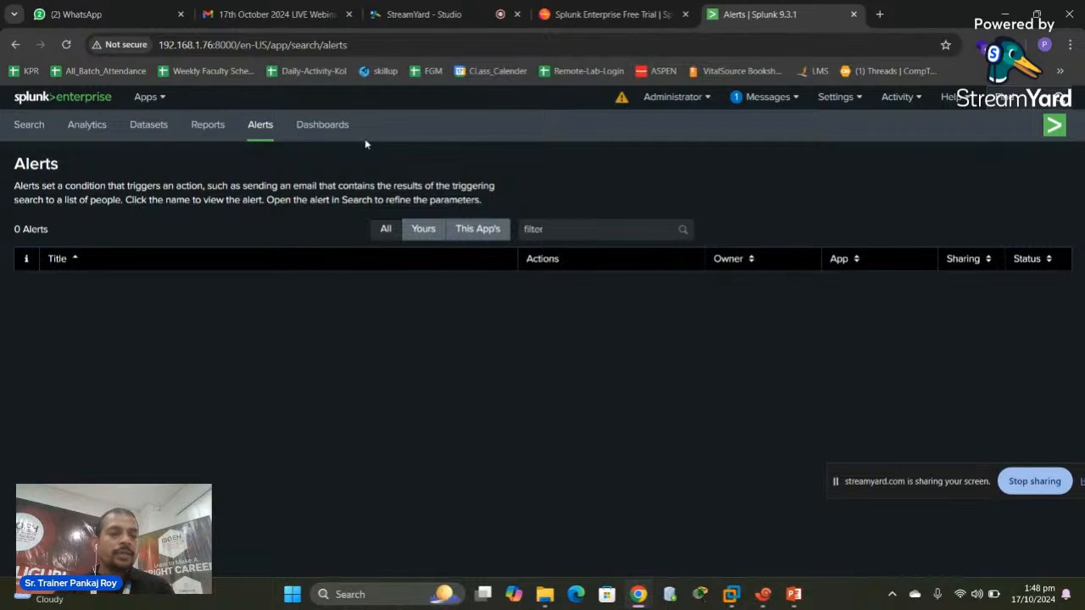
# Show the five dashboards, skipping the quick tour, and bring up the Administrator account menu
pyautogui.click(330, 129)
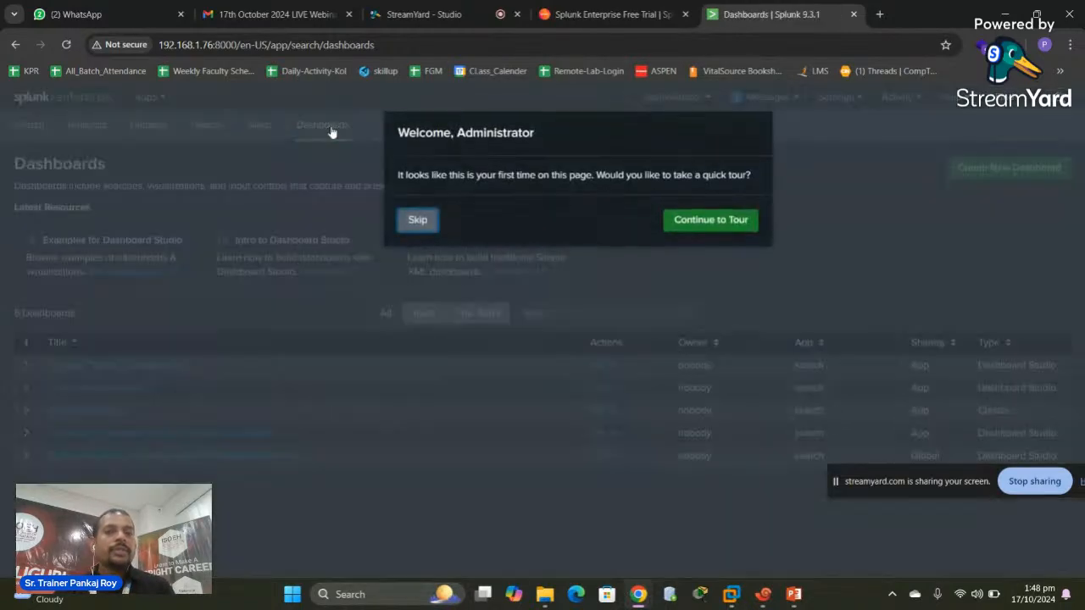
pyautogui.click(419, 224)
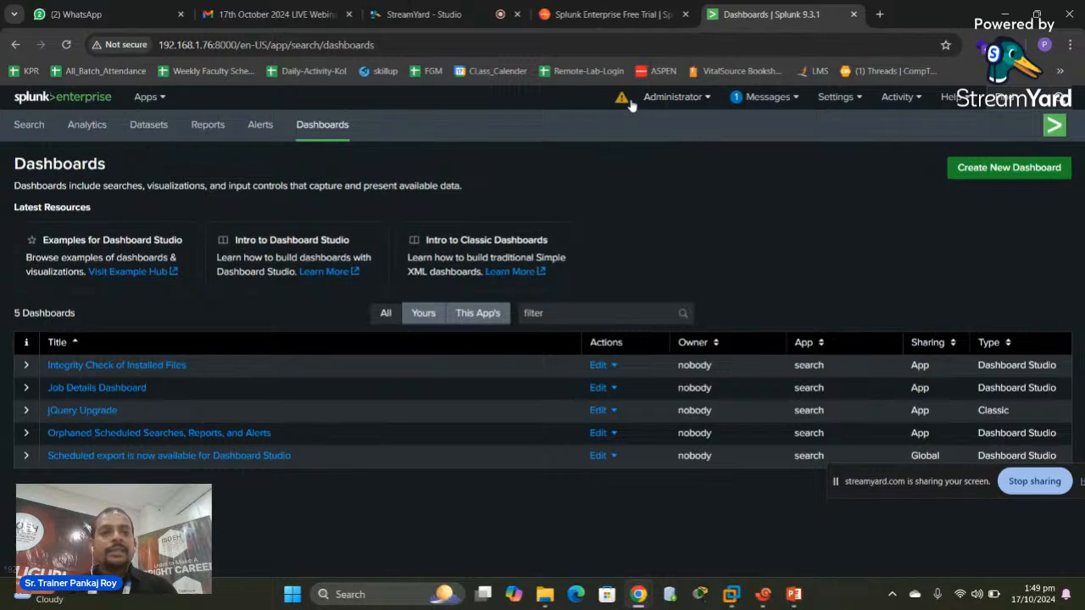
pyautogui.click(709, 99)
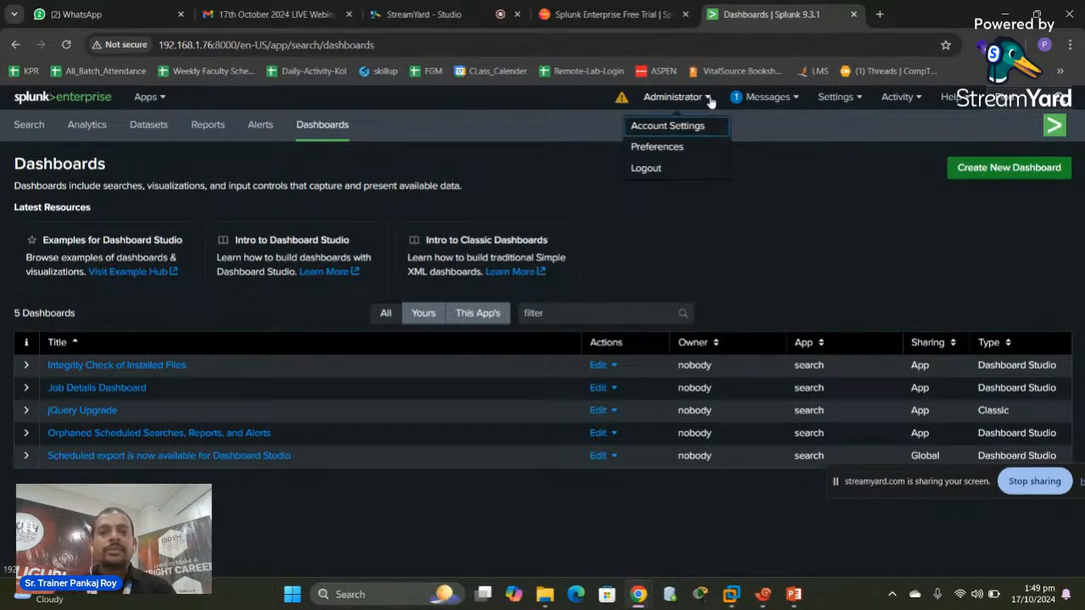
# In Preferences, apply time zone GMT+05:30 Chennai, Kolkata, Mumbai, New Delhi and the Light theme
pyautogui.click(663, 149)
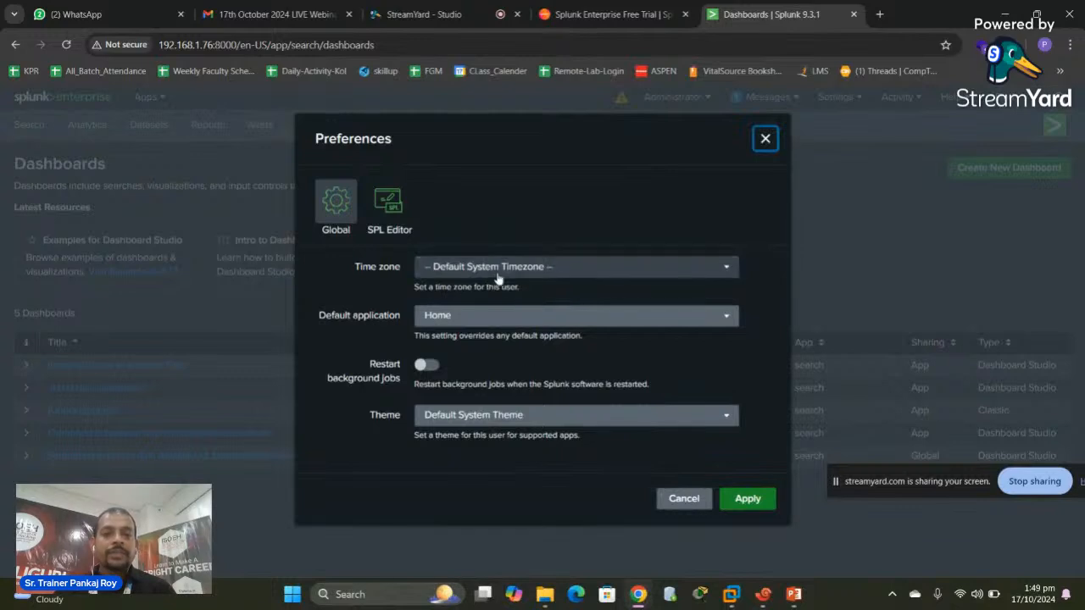
pyautogui.click(543, 271)
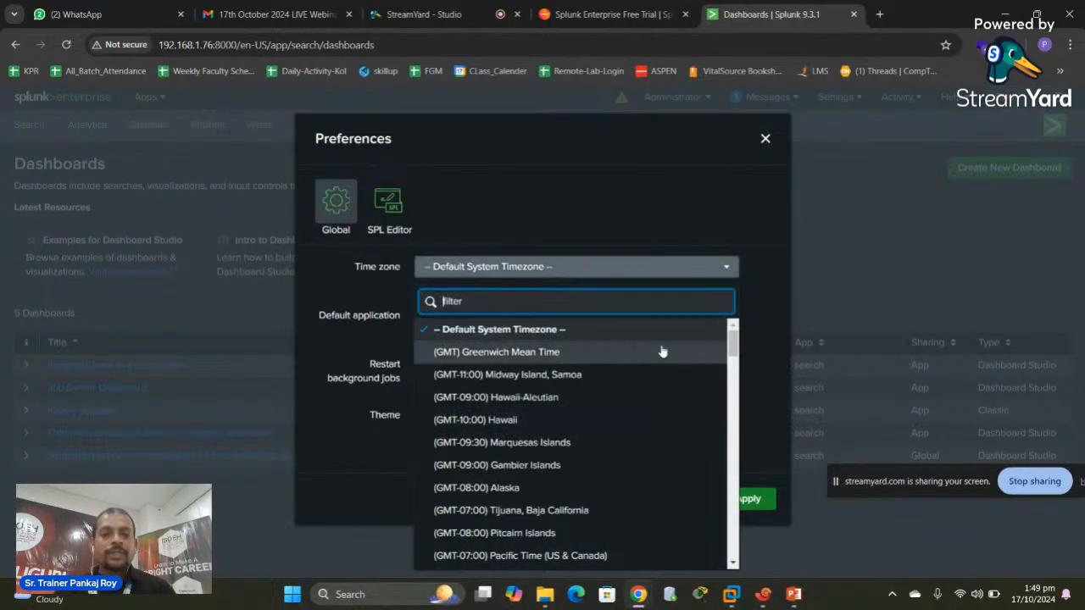
pyautogui.moveTo(733, 347); pyautogui.dragTo(733, 489)
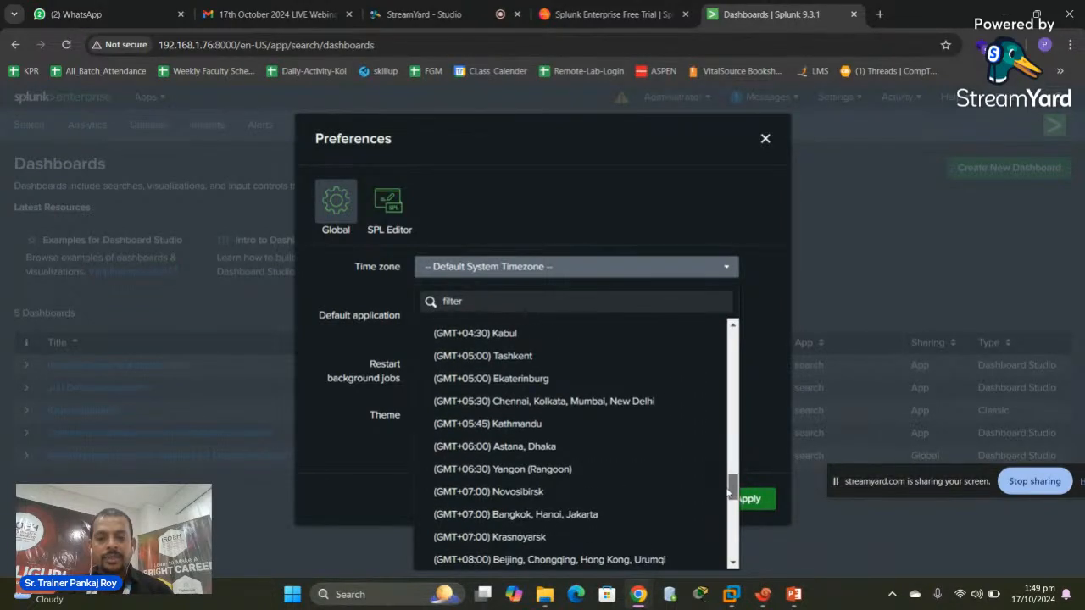
pyautogui.click(593, 408)
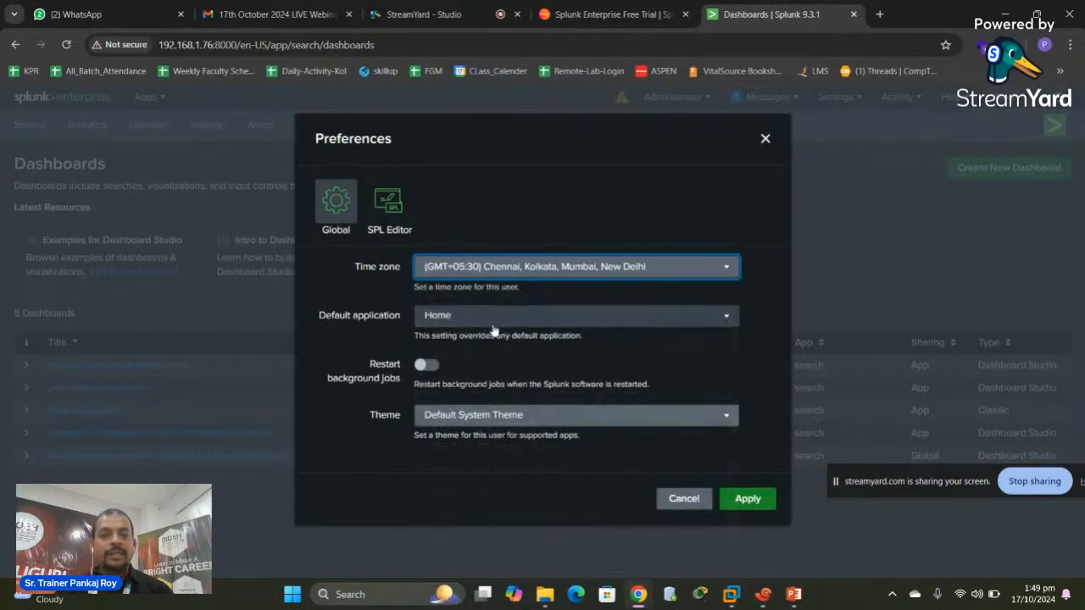
pyautogui.click(543, 416)
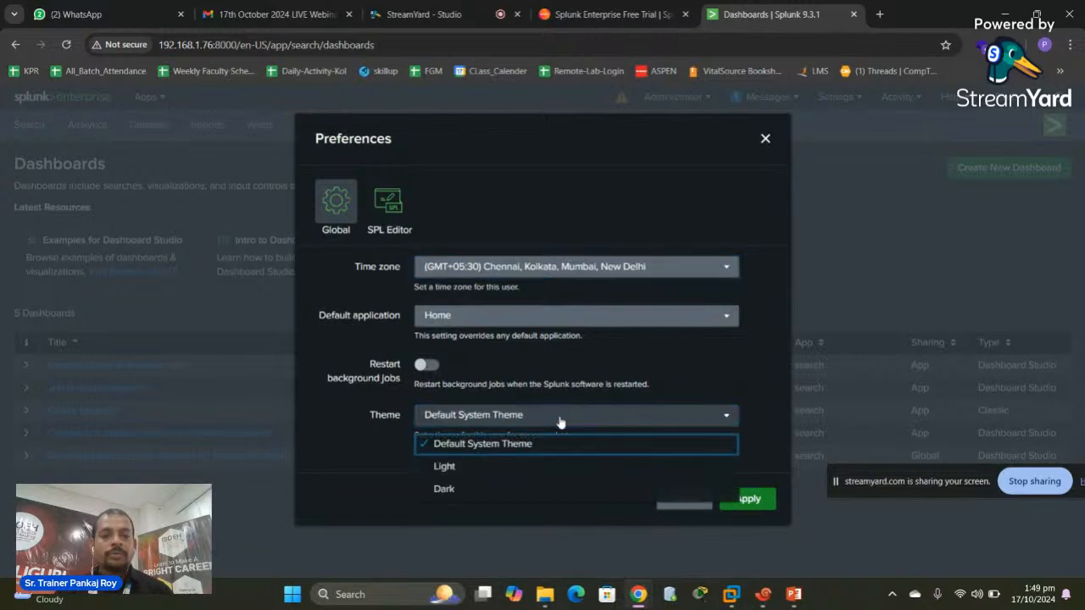
pyautogui.click(445, 469)
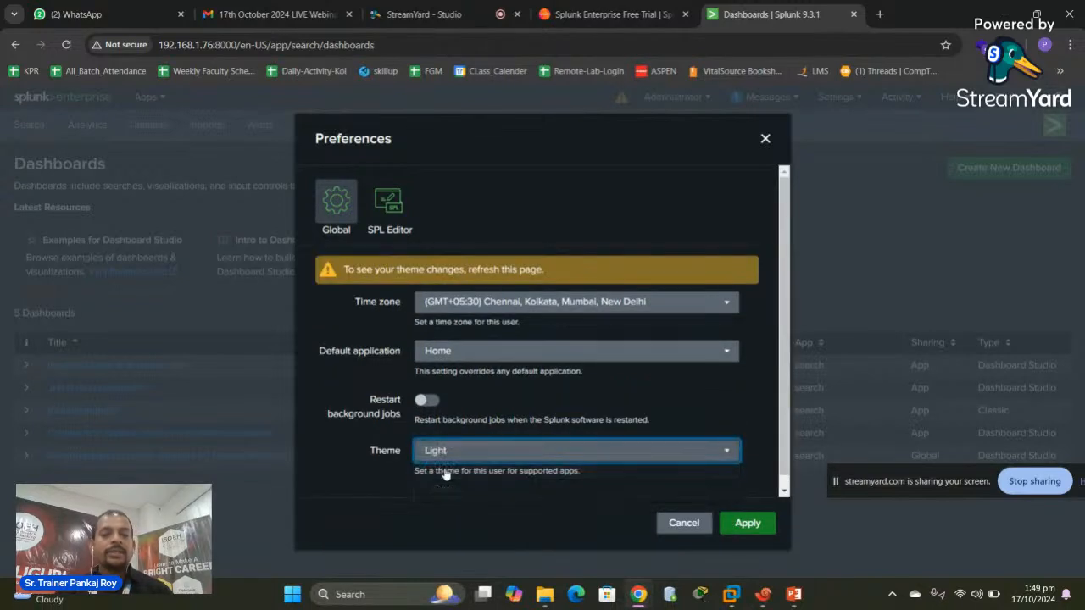
pyautogui.click(747, 523)
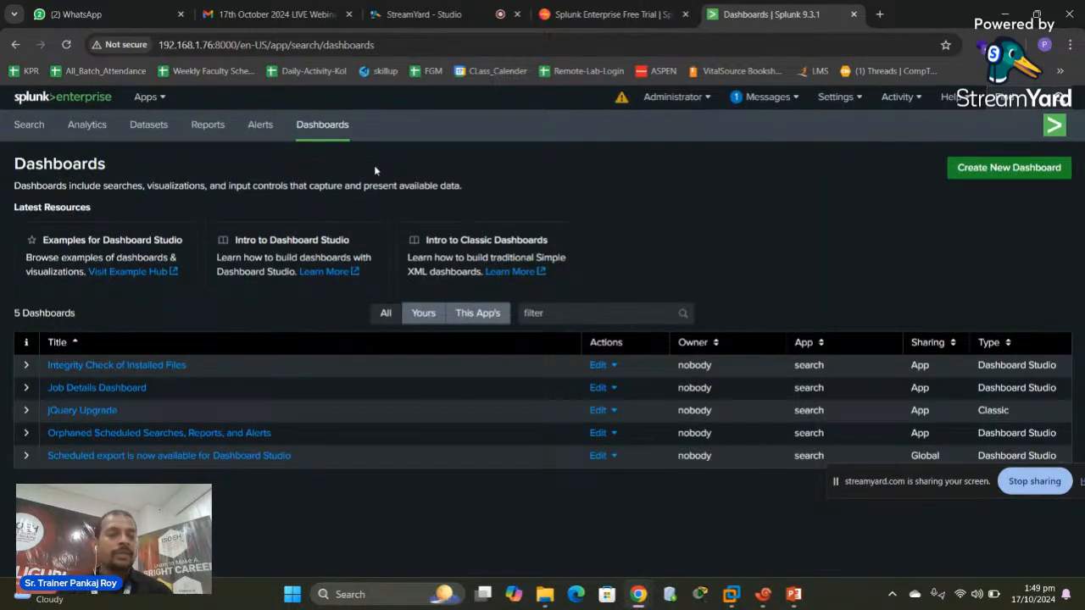
# Check the local deployment health report, close it, and reload Dashboards in the Light theme
pyautogui.click(709, 105)
pyautogui.click(622, 101)
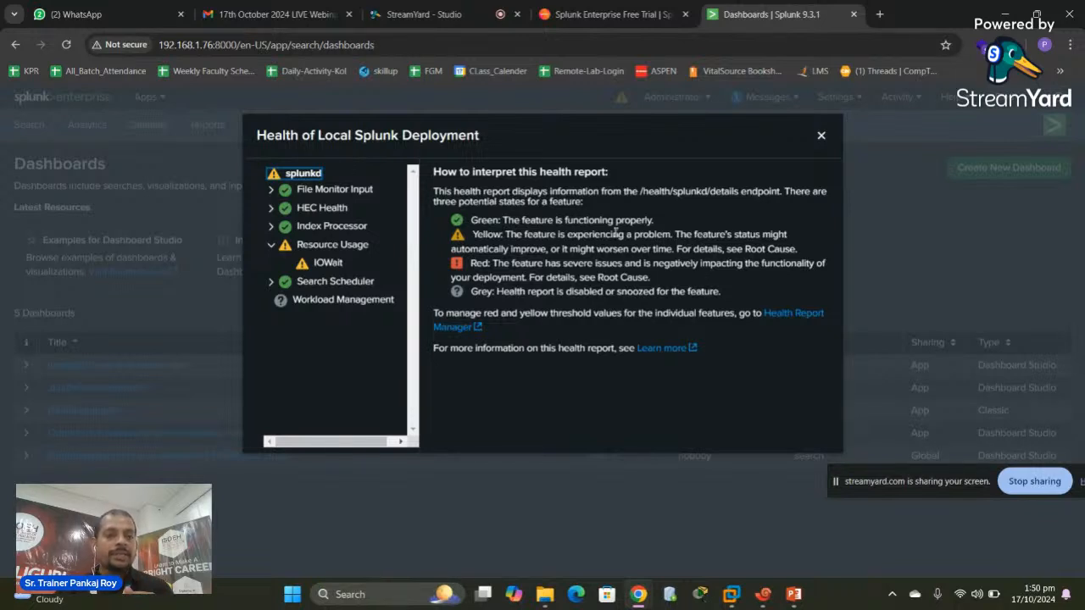
pyautogui.click(822, 136)
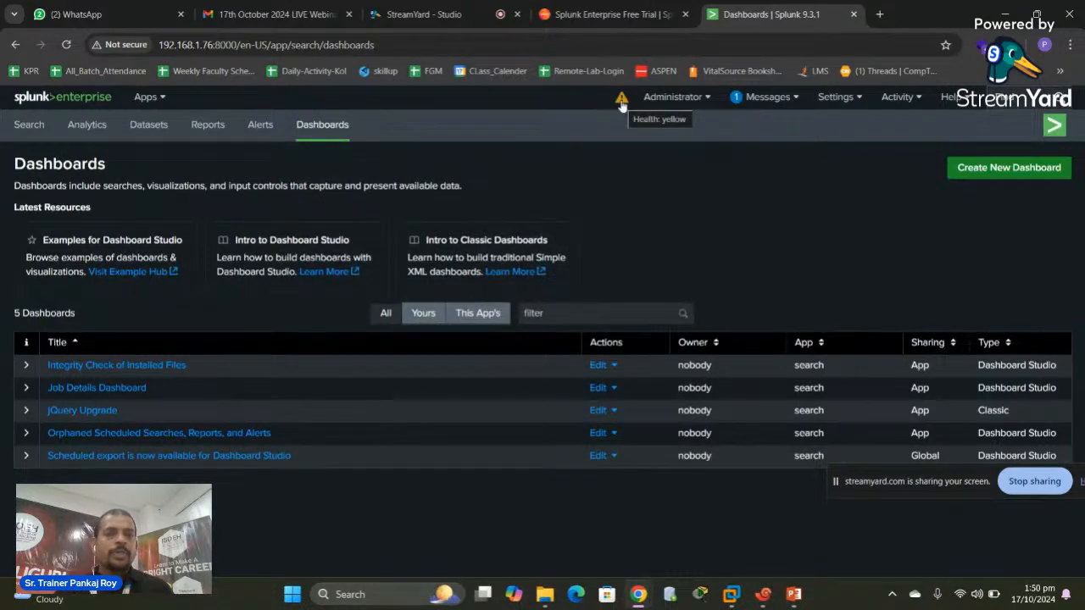
pyautogui.click(345, 126)
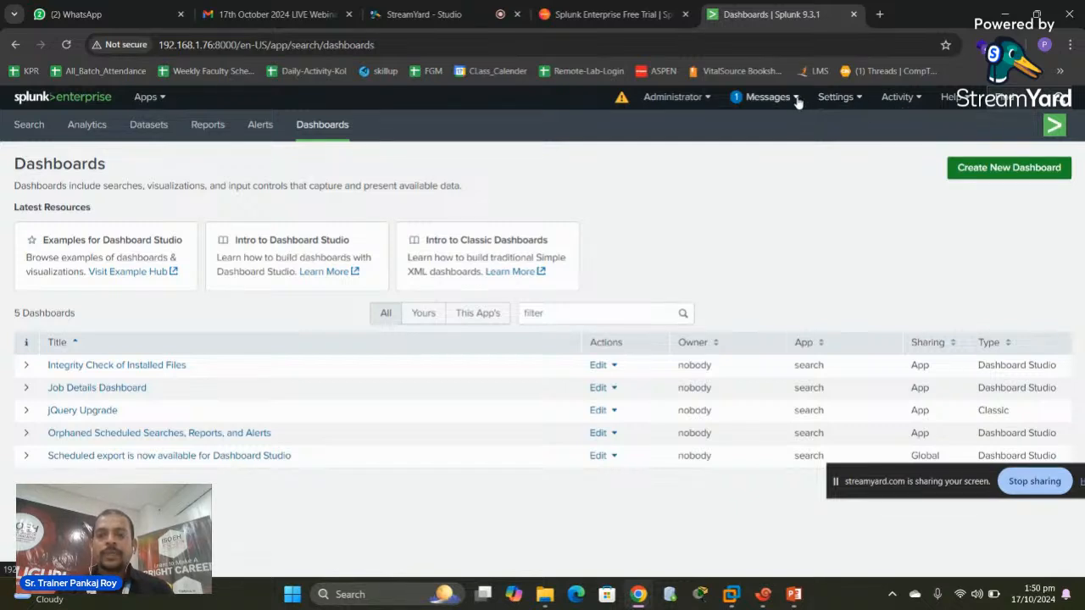
# Delete all system messages, including the allowedDomainList security-risk warning, then bring up the Settings menu
pyautogui.click(789, 101)
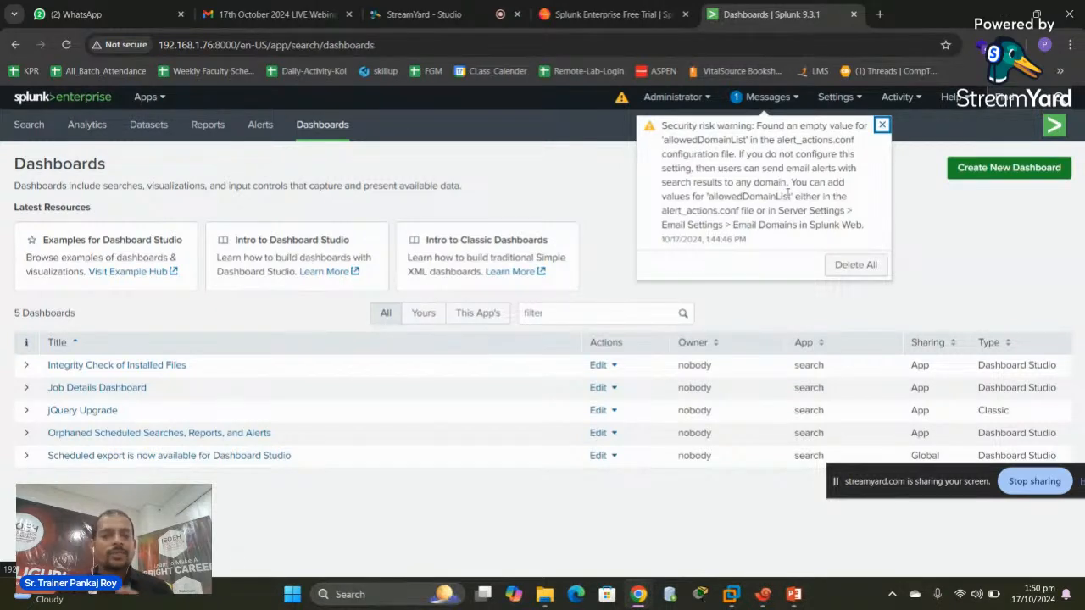
pyautogui.click(849, 266)
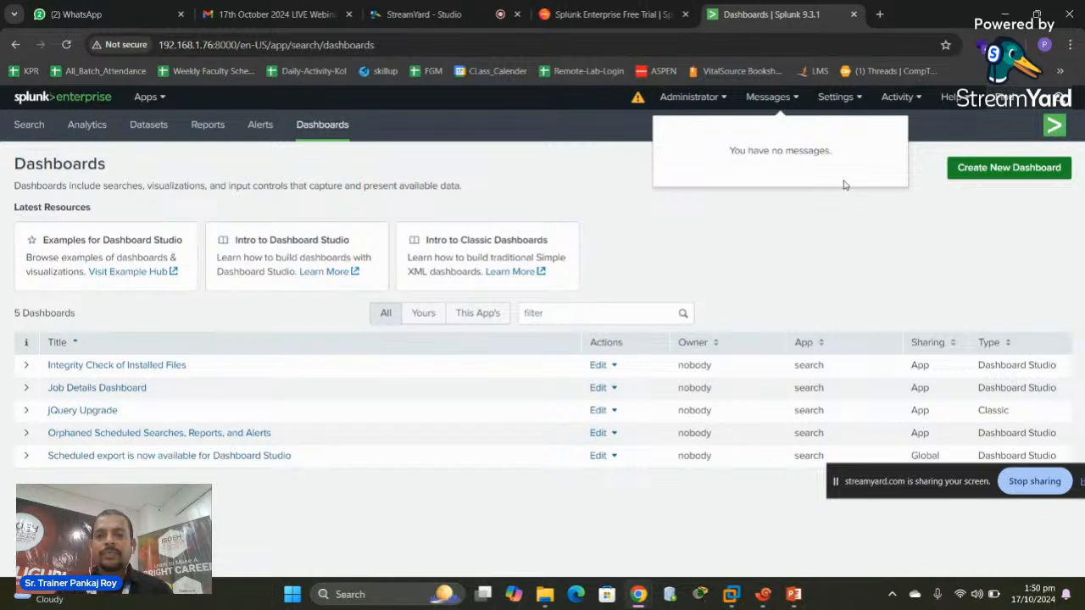
pyautogui.click(837, 98)
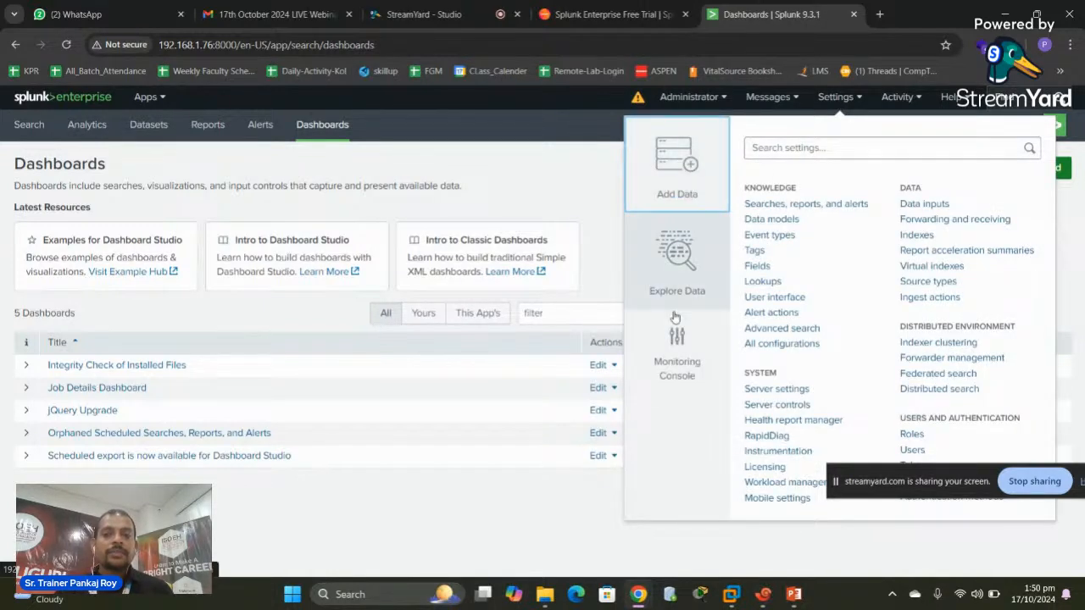
# Go to Add Data from Settings, skipping its quick tour, and bring up the Settings menu again
pyautogui.click(676, 170)
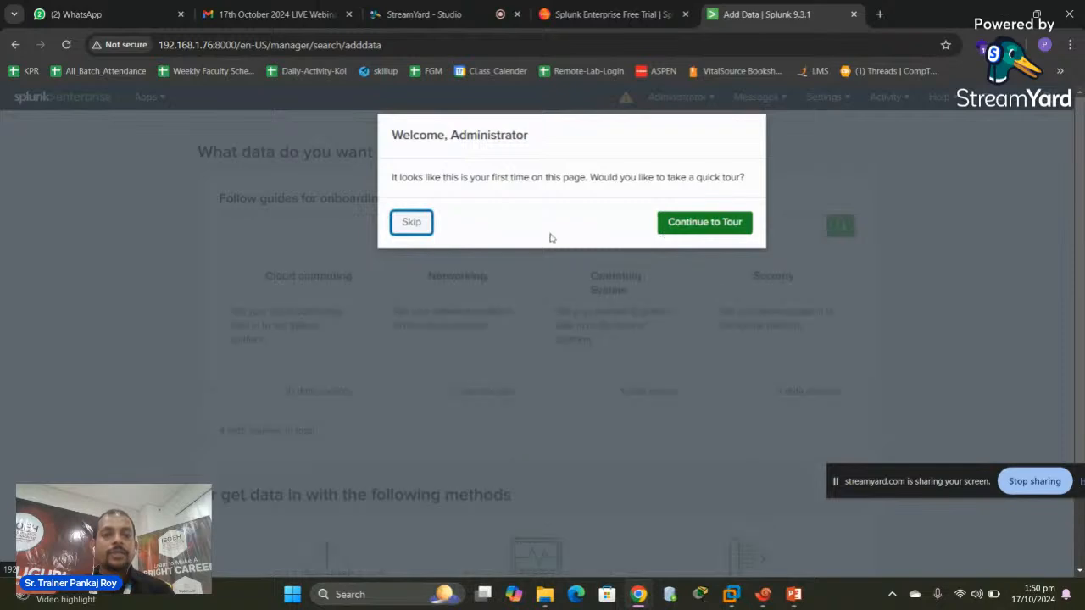
pyautogui.click(407, 224)
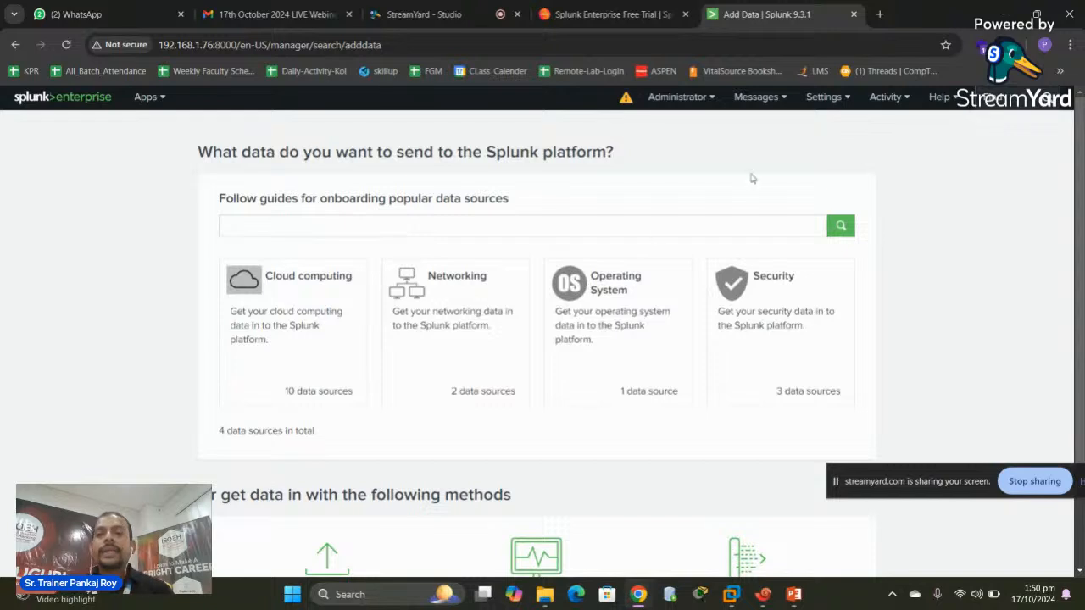
pyautogui.click(831, 98)
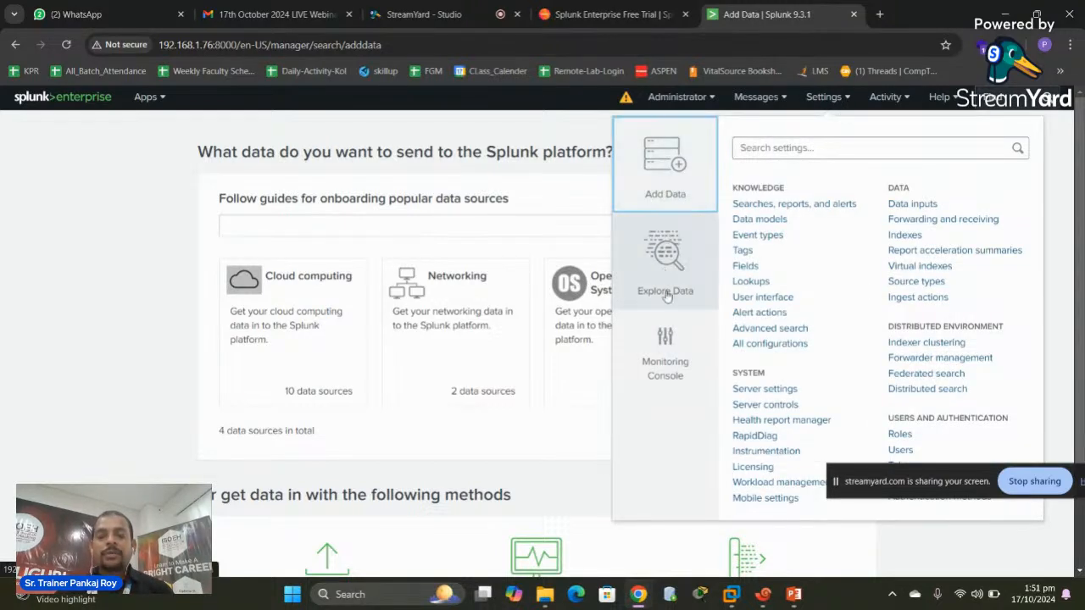
# From the Monitoring Console overview, drill into the License Usage - Today dashboard showing 0 GB used
pyautogui.click(666, 352)
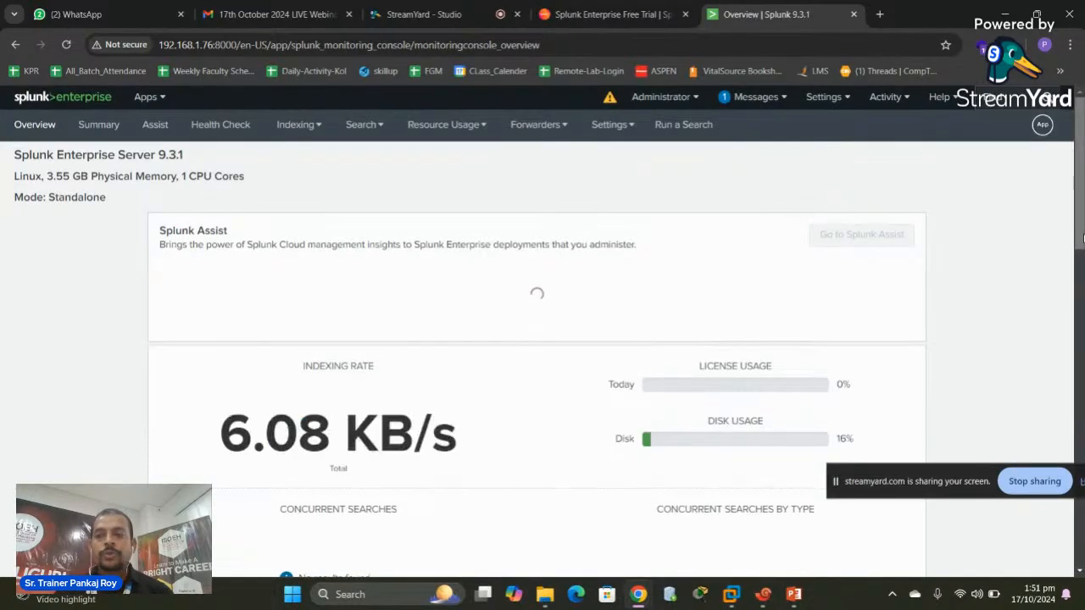
pyautogui.scroll(-1, 1080, 240)
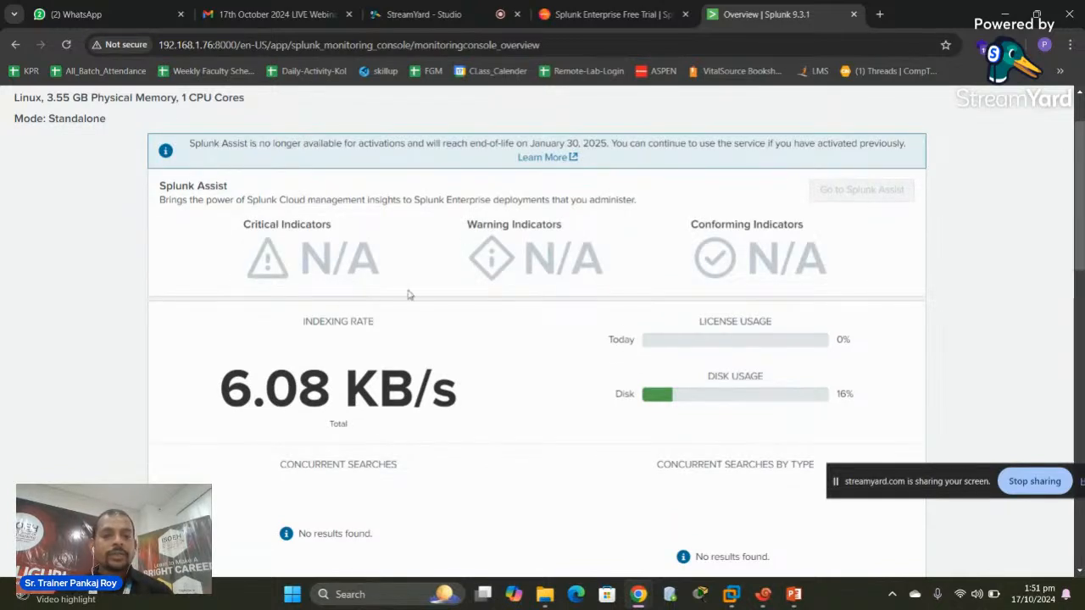
pyautogui.click(690, 352)
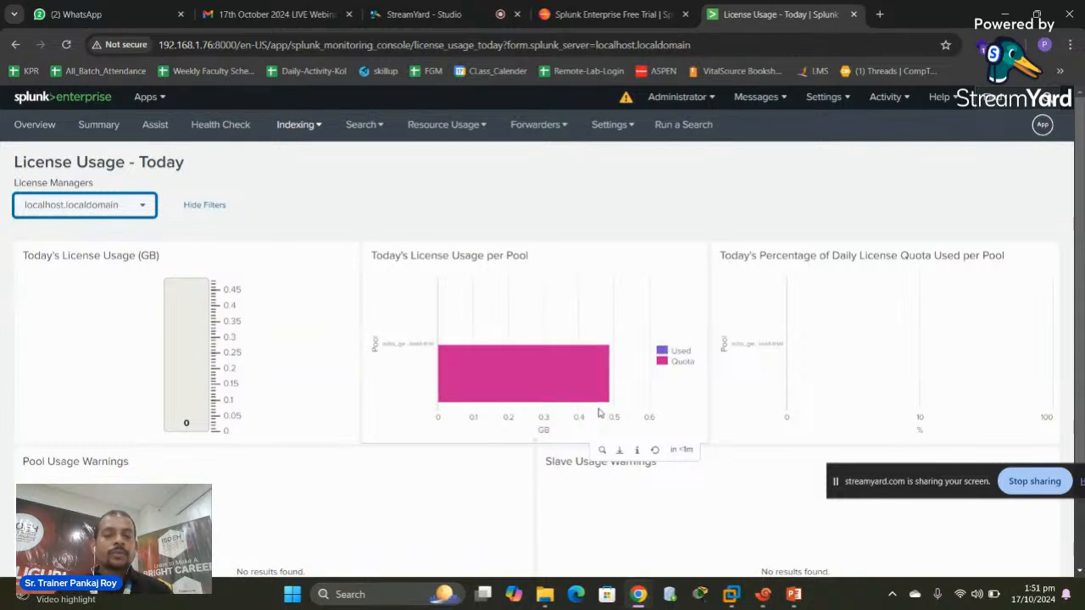
# Go to Settings > Server settings under System
pyautogui.moveTo(534, 390)
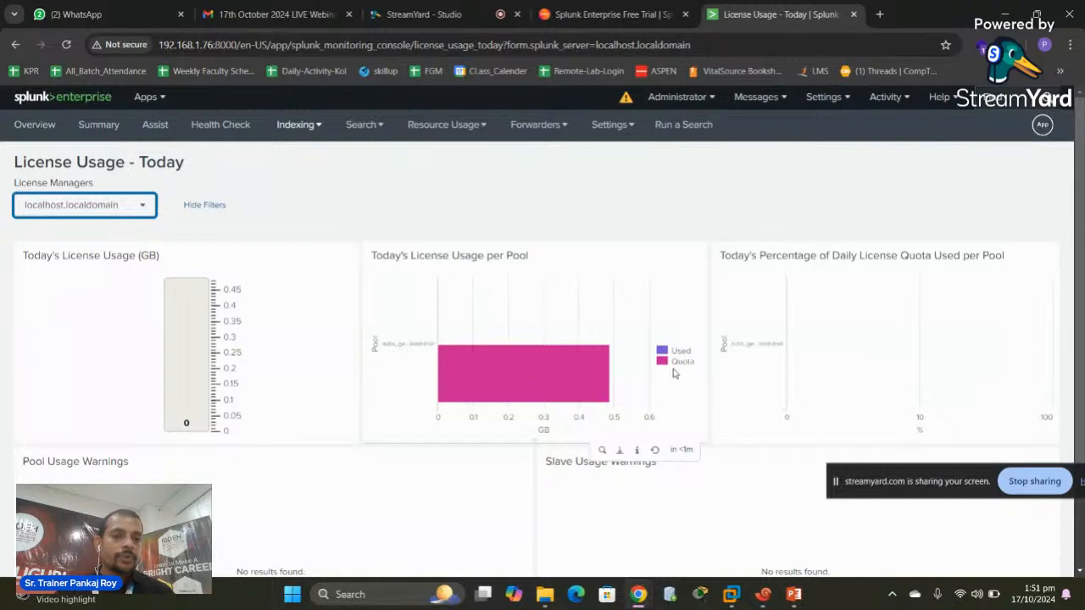
pyautogui.click(847, 98)
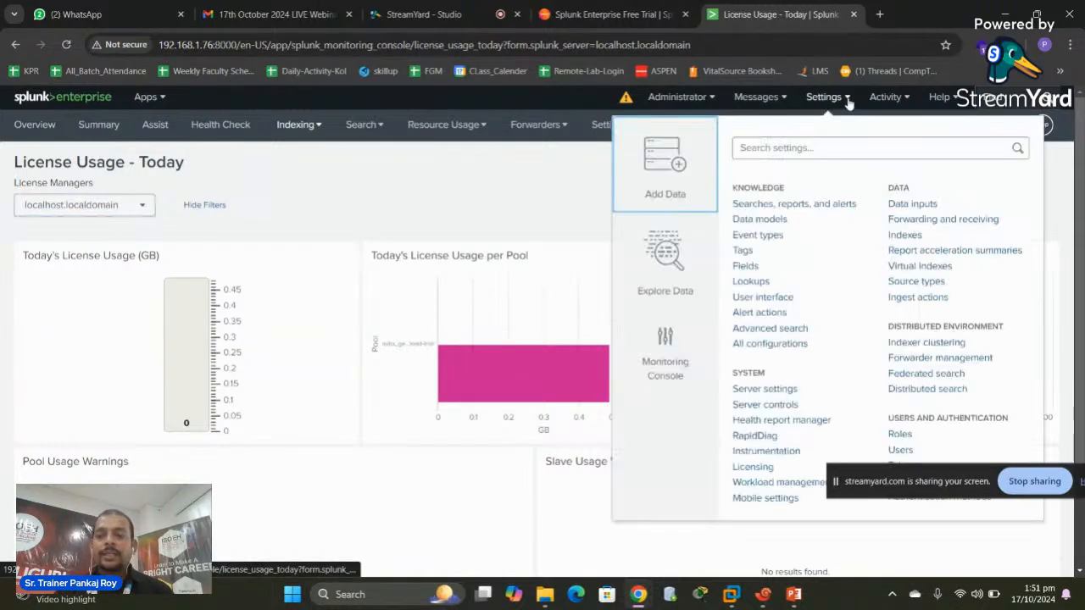
pyautogui.click(767, 391)
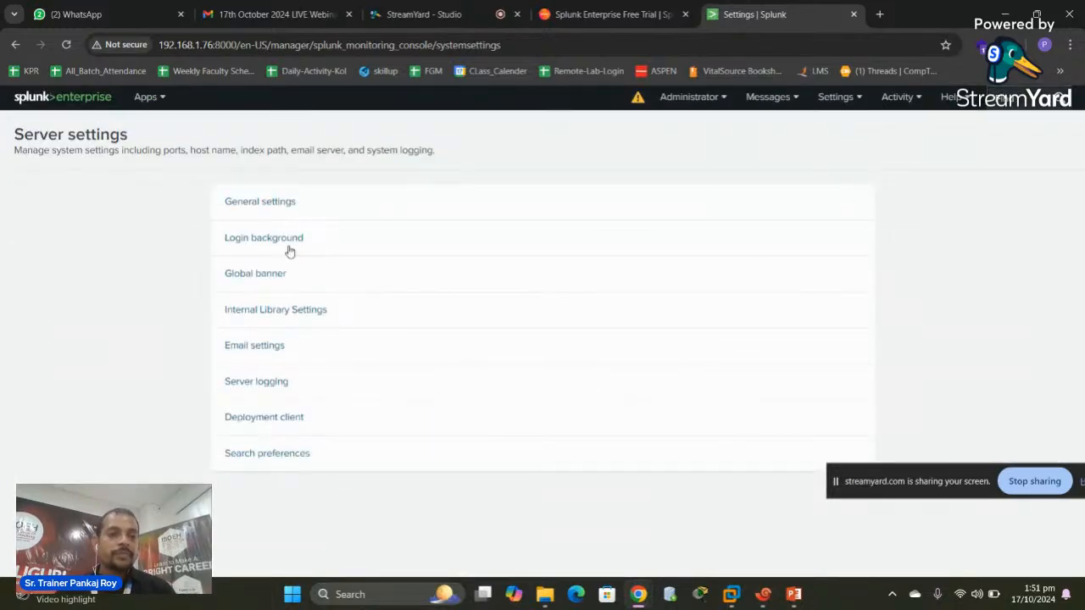
# Change the General settings session timeout from 1h to 30m and save
pyautogui.click(256, 203)
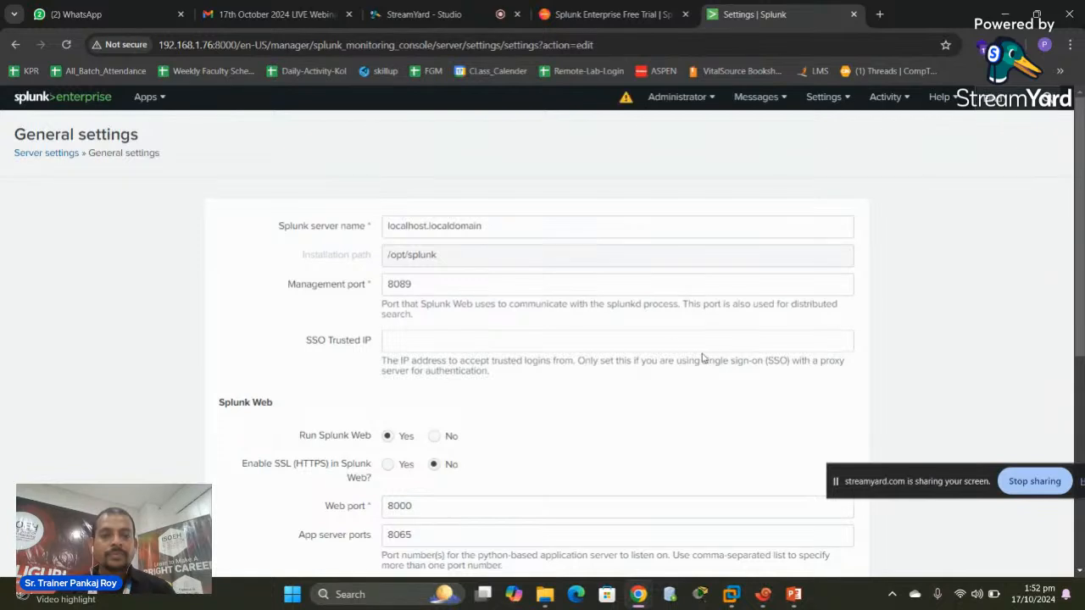
pyautogui.click(501, 230)
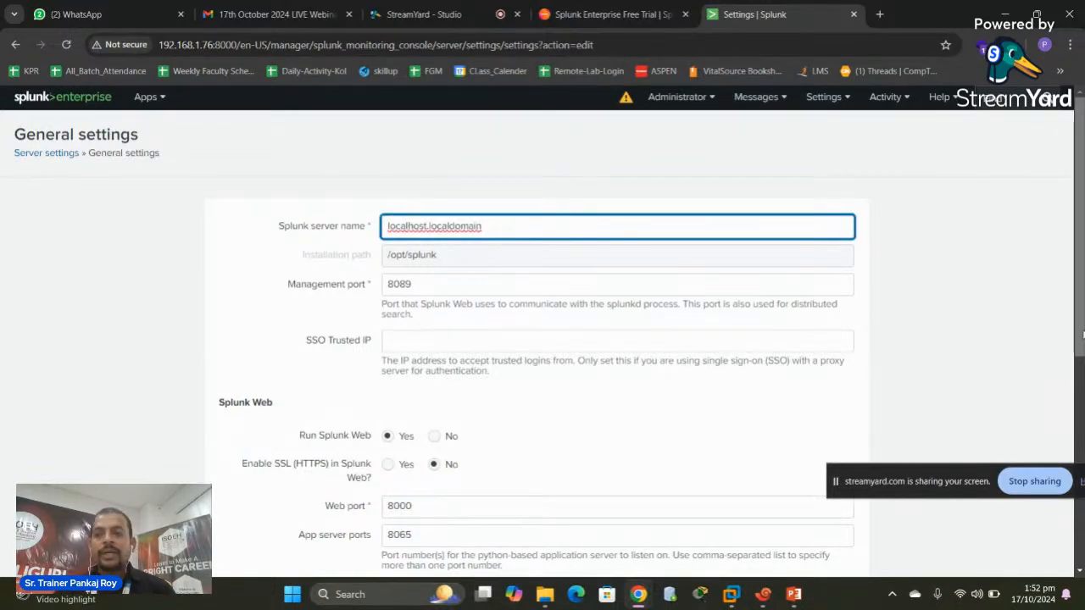
pyautogui.scroll(-1, 1082, 335)
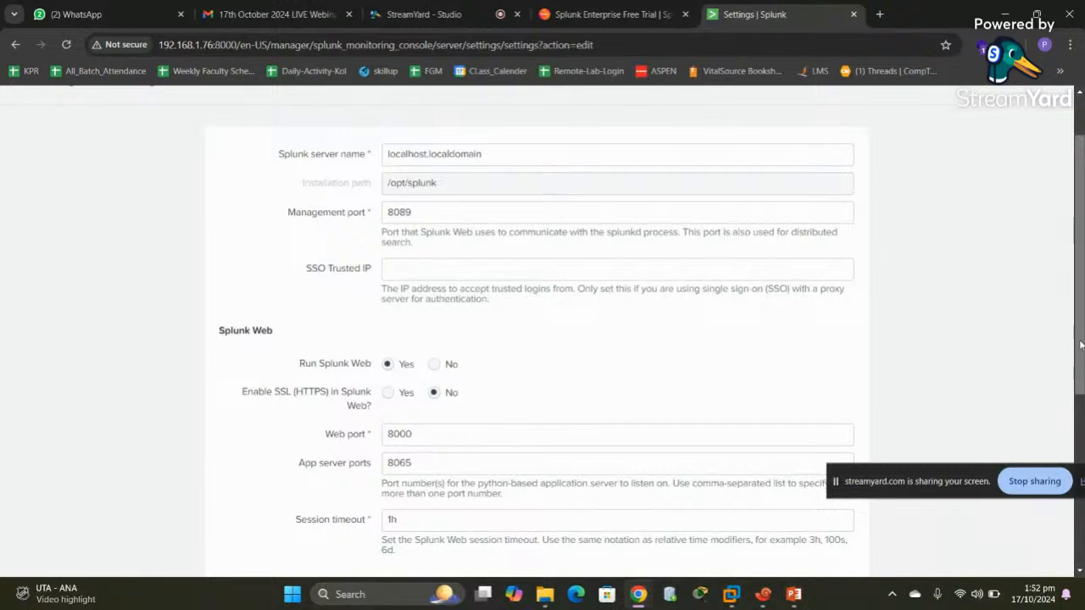
pyautogui.moveTo(1080, 343); pyautogui.dragTo(1076, 457)
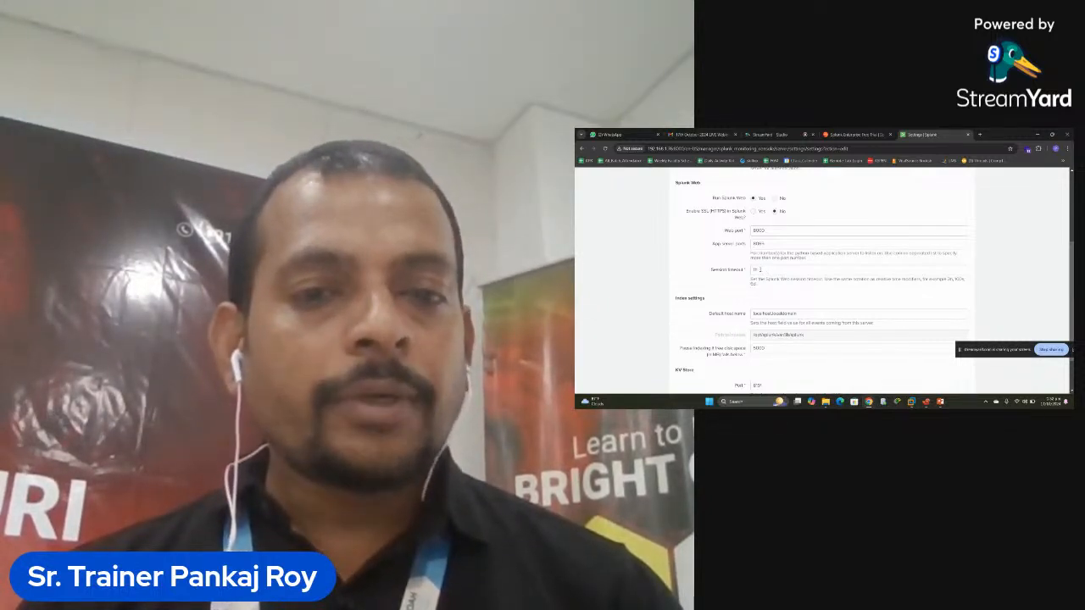
pyautogui.click(759, 269)
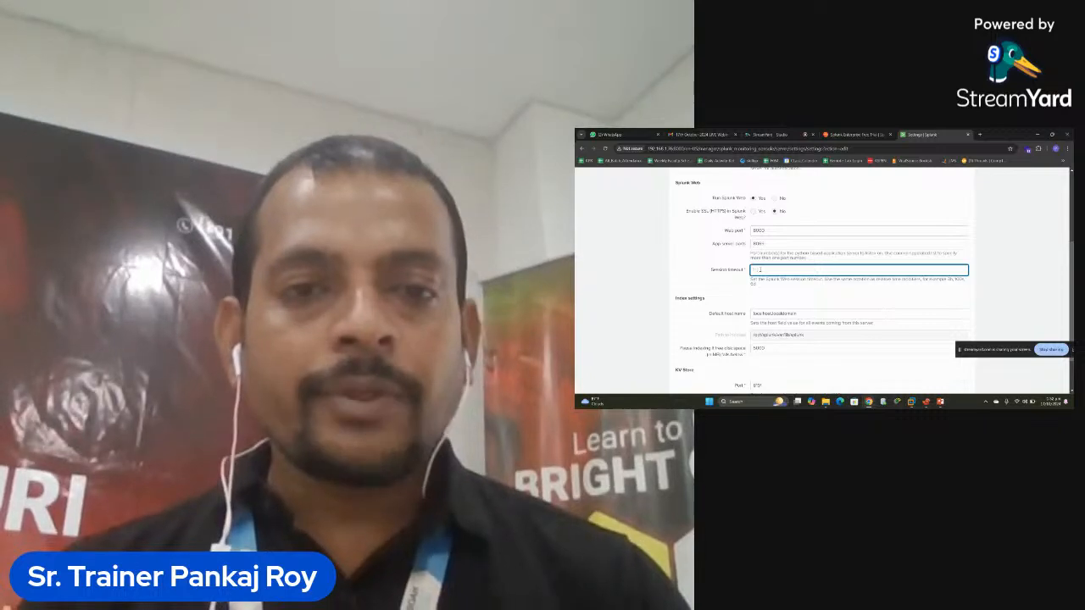
pyautogui.write('30')
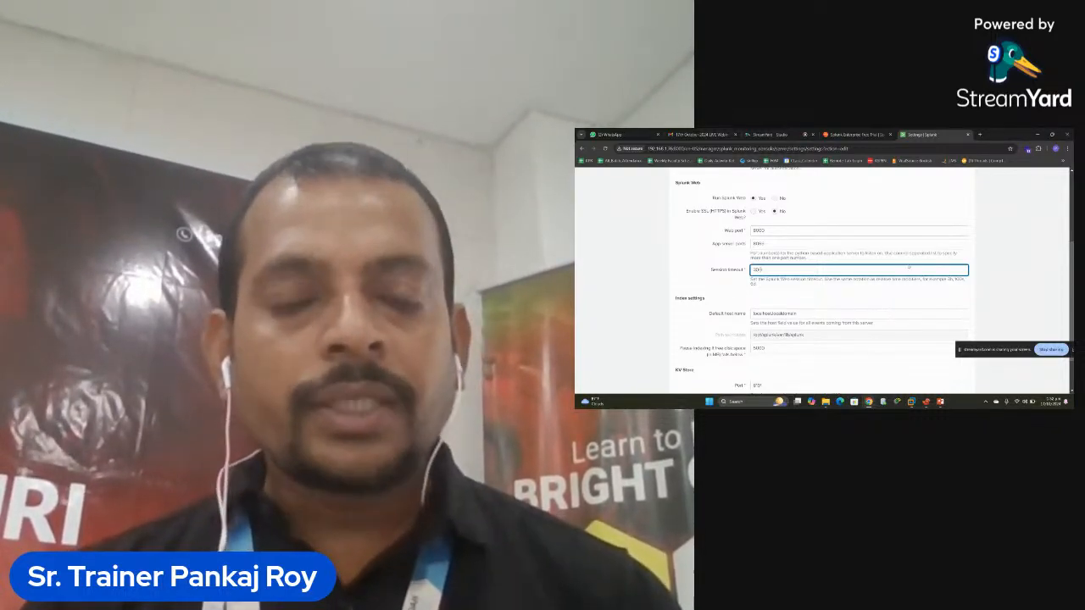
pyautogui.write('m')
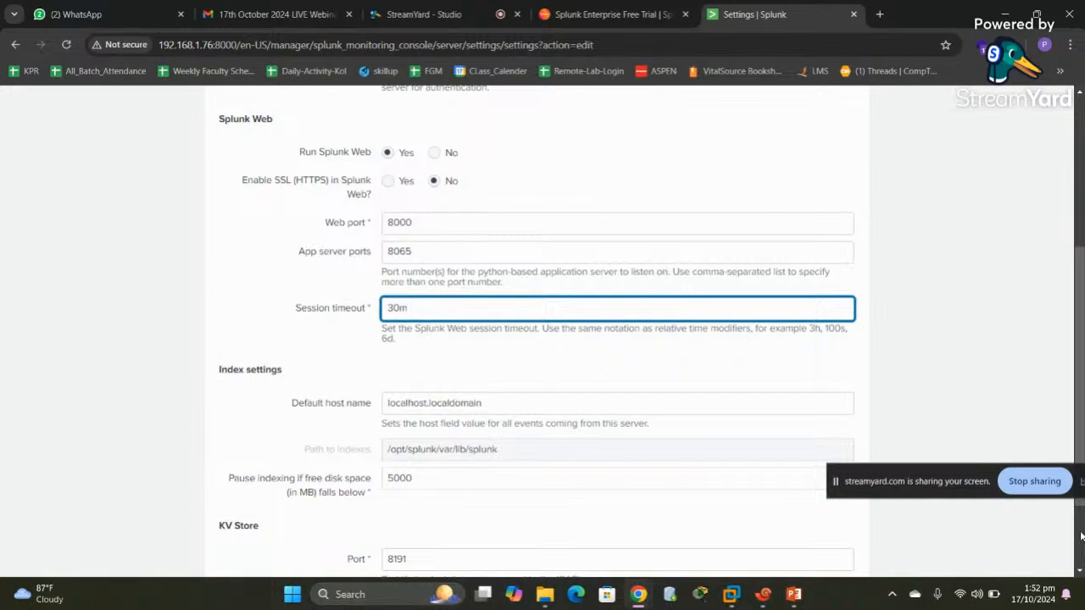
pyautogui.scroll(-2, 1081, 535)
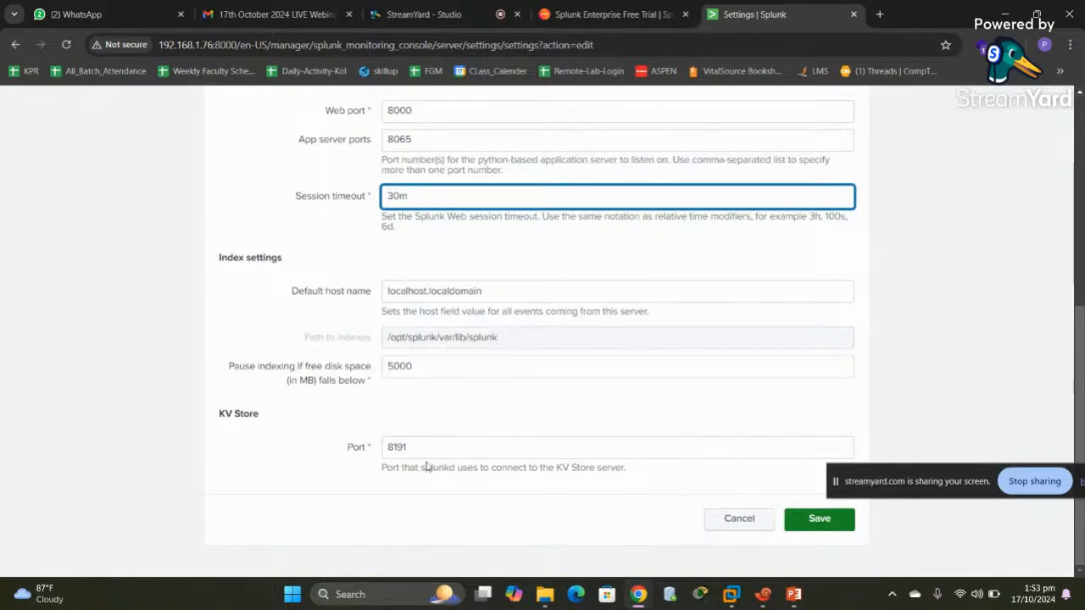
pyautogui.click(810, 520)
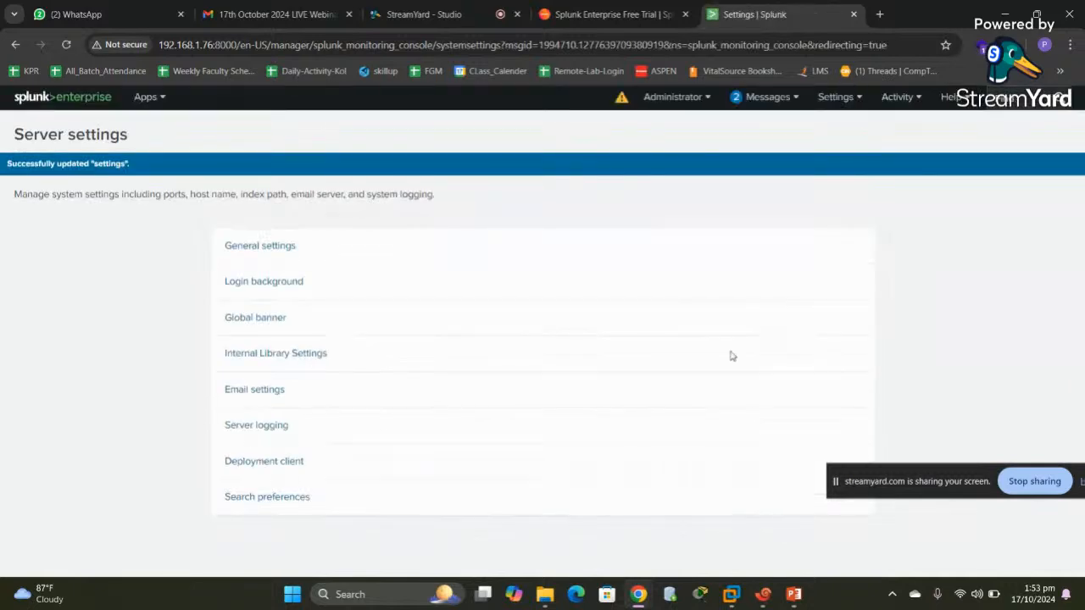
# Select Custom image as the login page background, then close the upload file chooser without picking a file
pyautogui.click(263, 283)
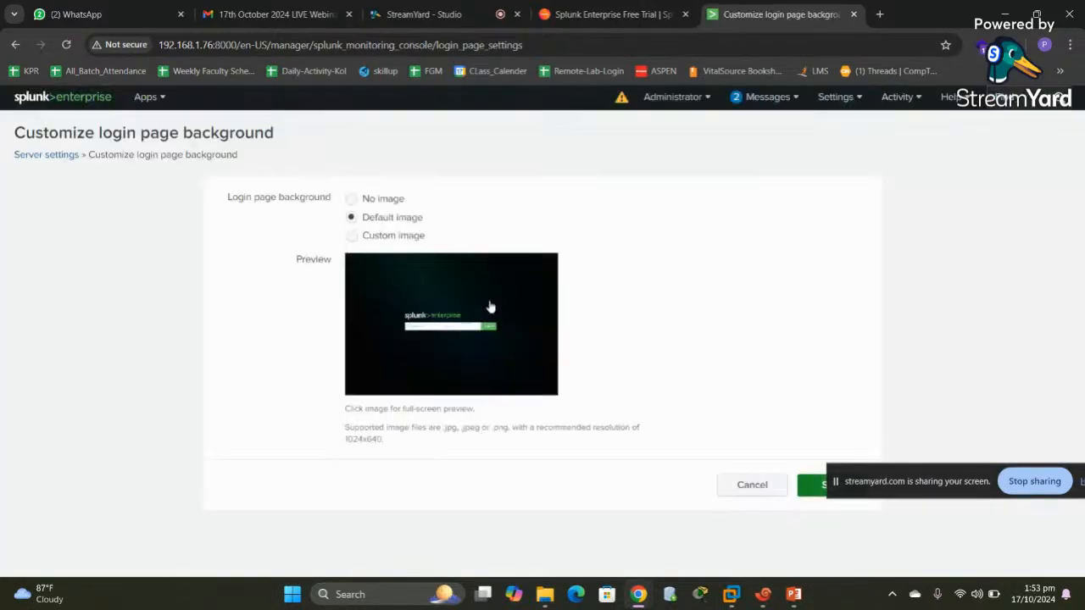
pyautogui.click(352, 237)
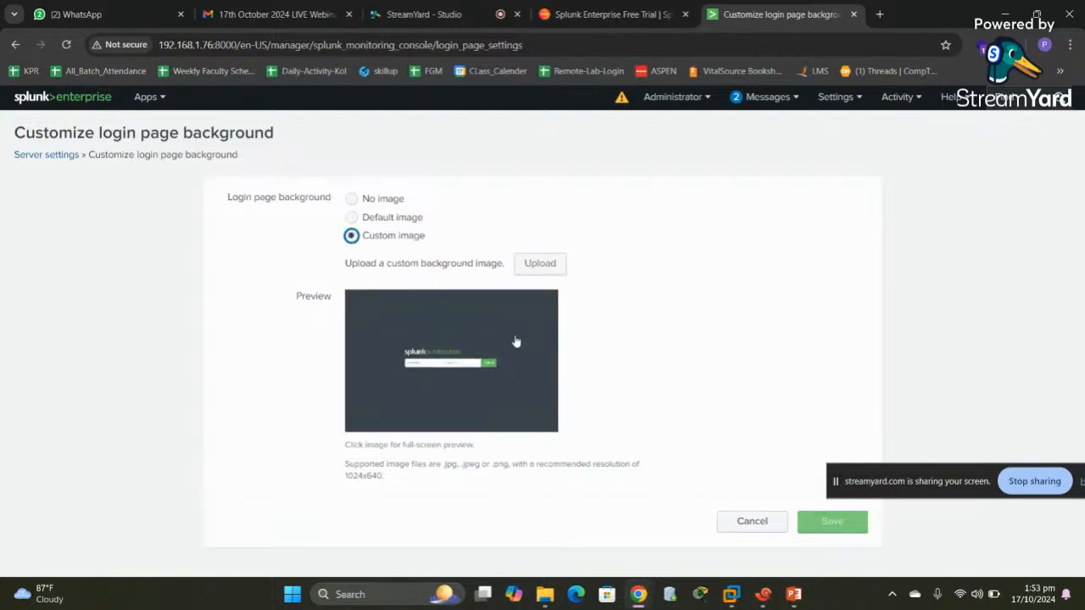
pyautogui.click(539, 266)
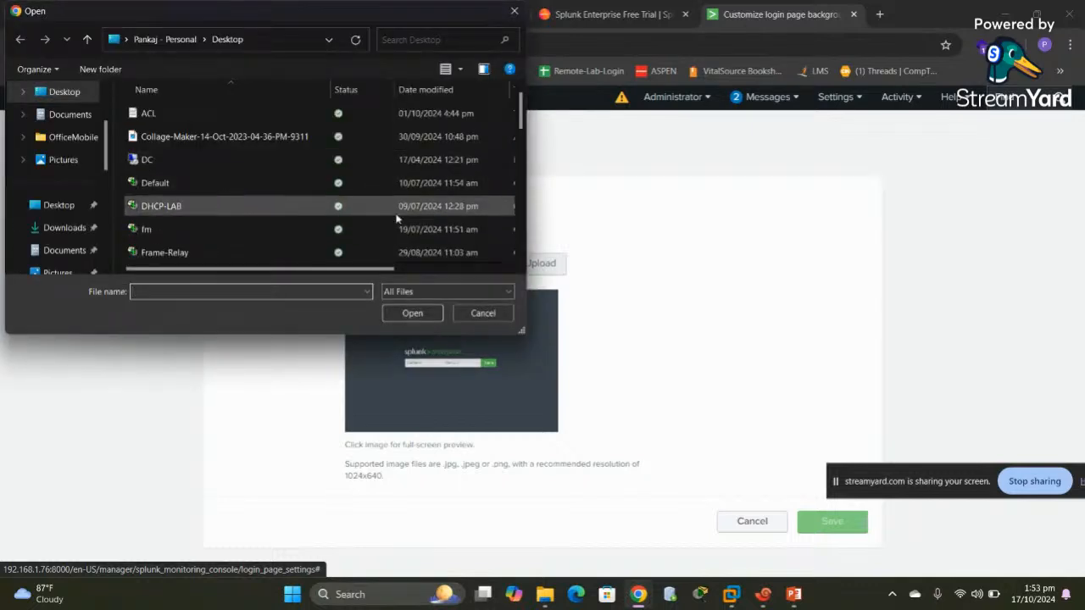
pyautogui.click(522, 229)
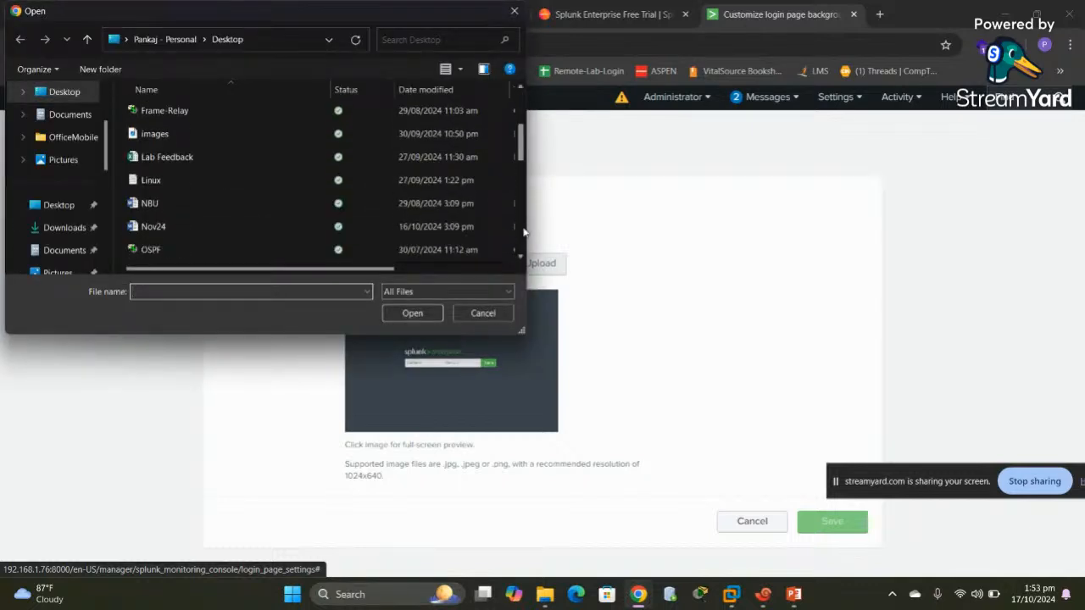
pyautogui.write('spl')
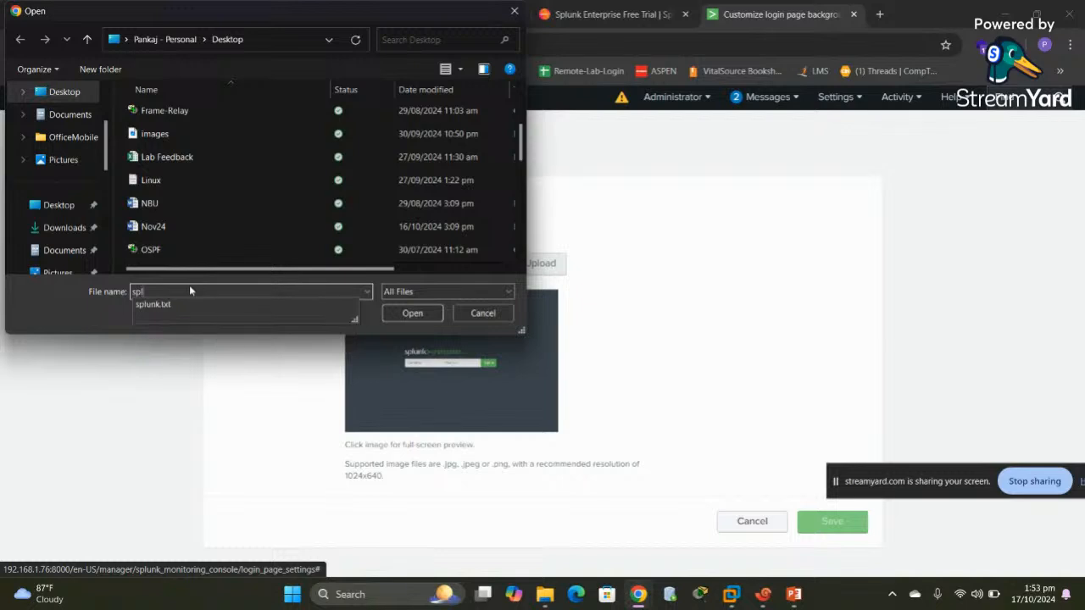
pyautogui.press('BackSpace')
pyautogui.press('BackSpace')
pyautogui.press('BackSpace')
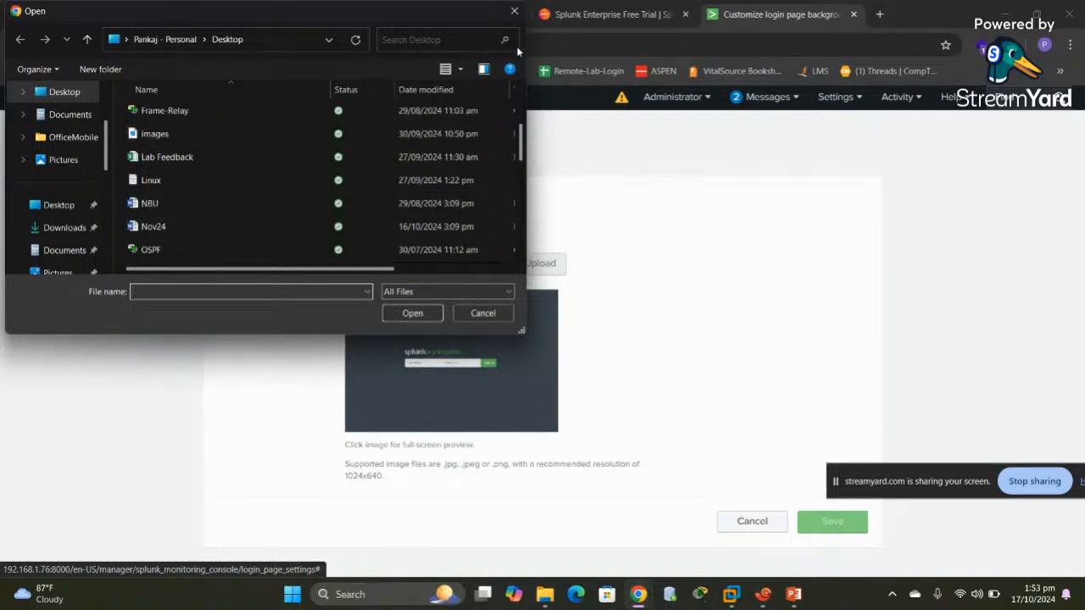
pyautogui.click(513, 11)
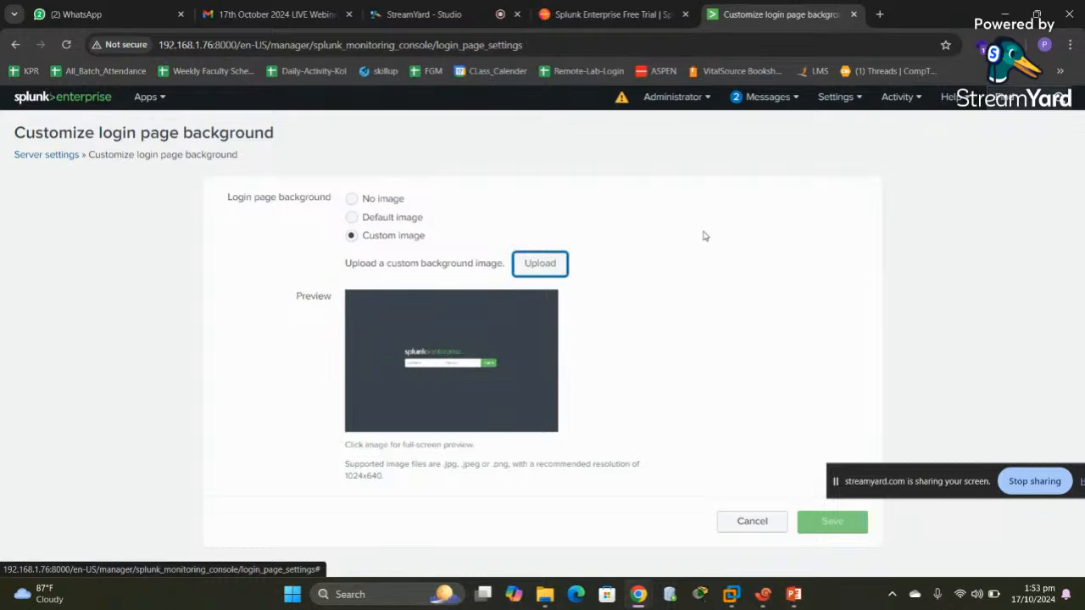
# Search Google Images for 'logo isoeh' in a new browser tab
pyautogui.click(880, 16)
pyautogui.write('log')
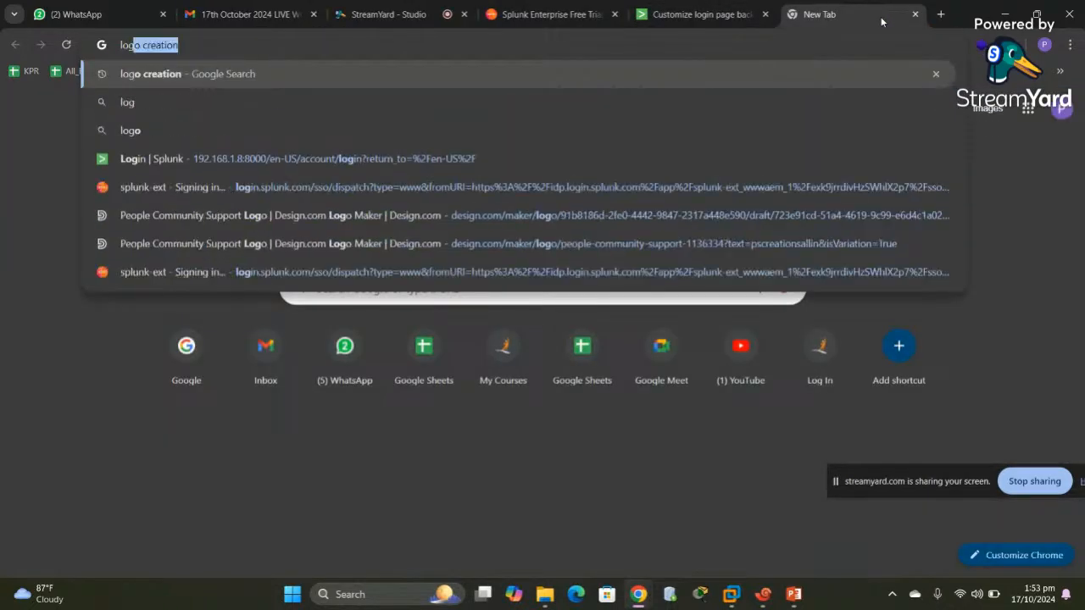
pyautogui.write('o isoeh')
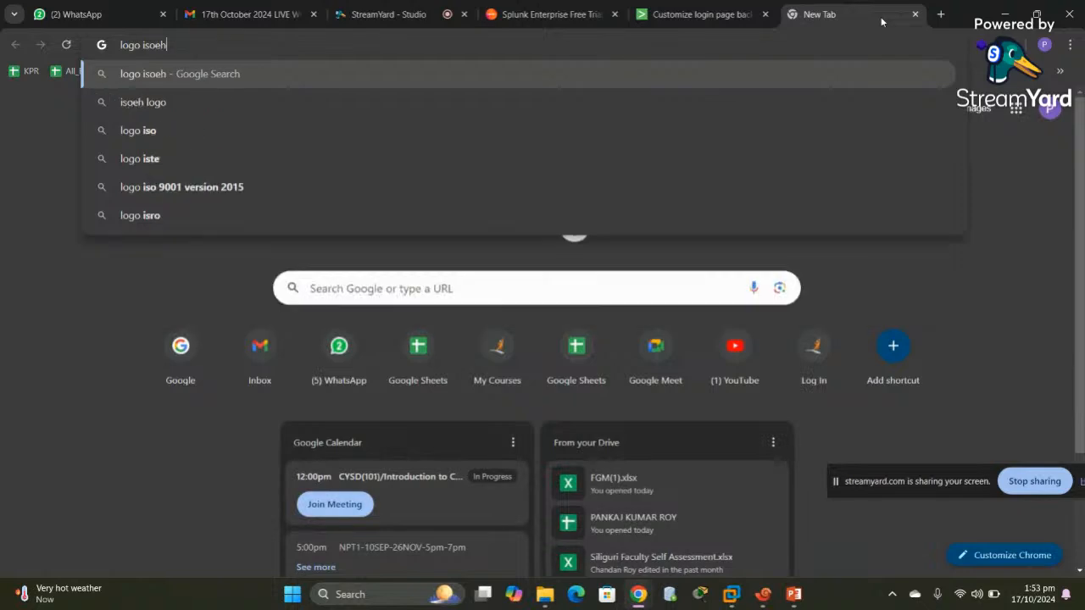
pyautogui.press('Return')
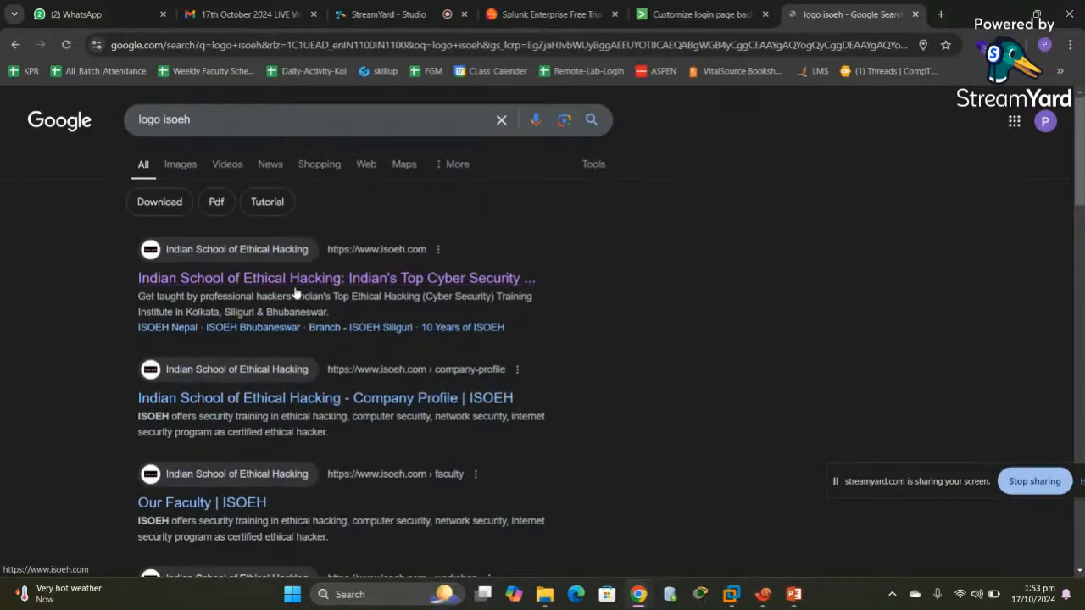
pyautogui.click(193, 170)
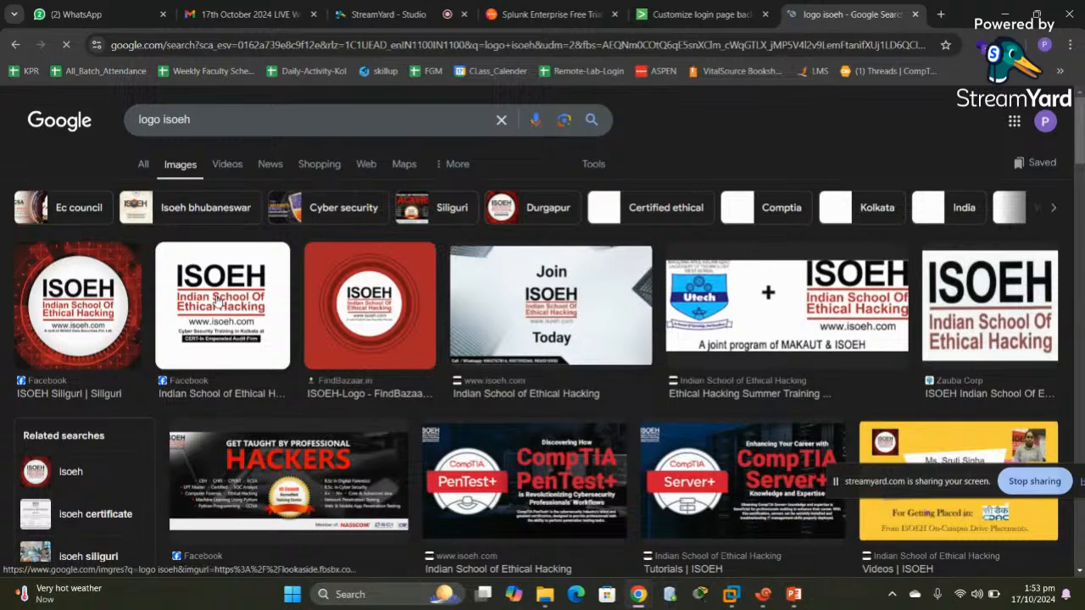
# Save the second ISOEH logo image to the Desktop as 'lo'
pyautogui.rightClick(218, 302)
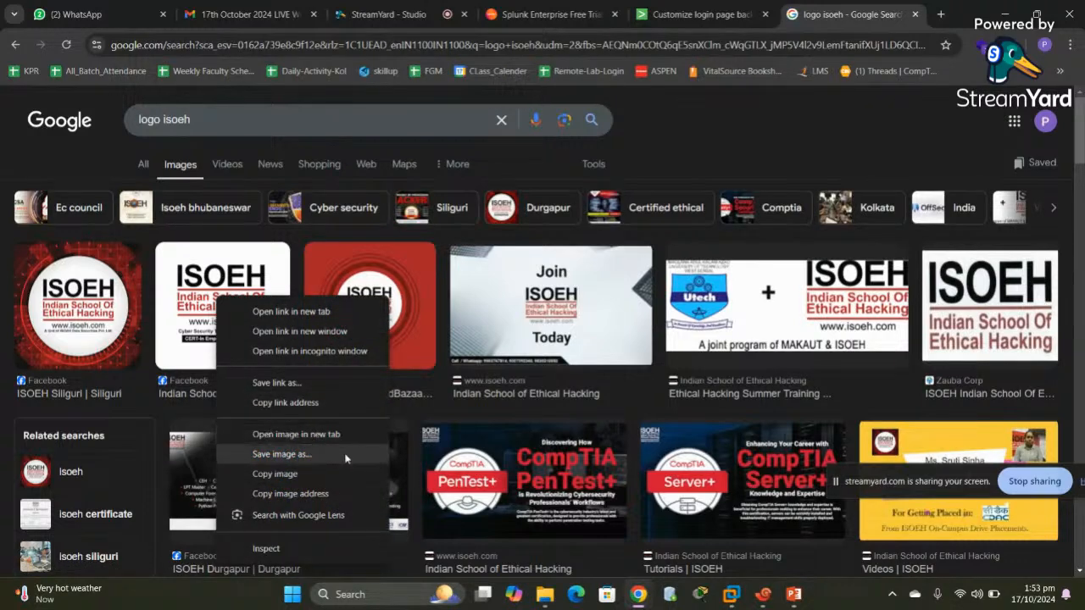
pyautogui.click(290, 458)
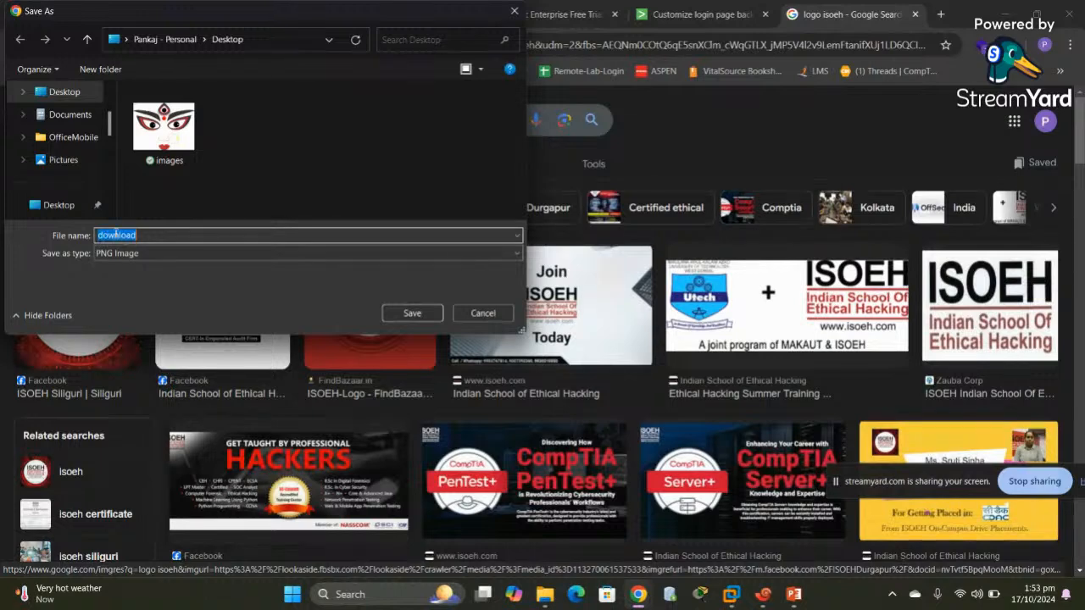
pyautogui.click(66, 93)
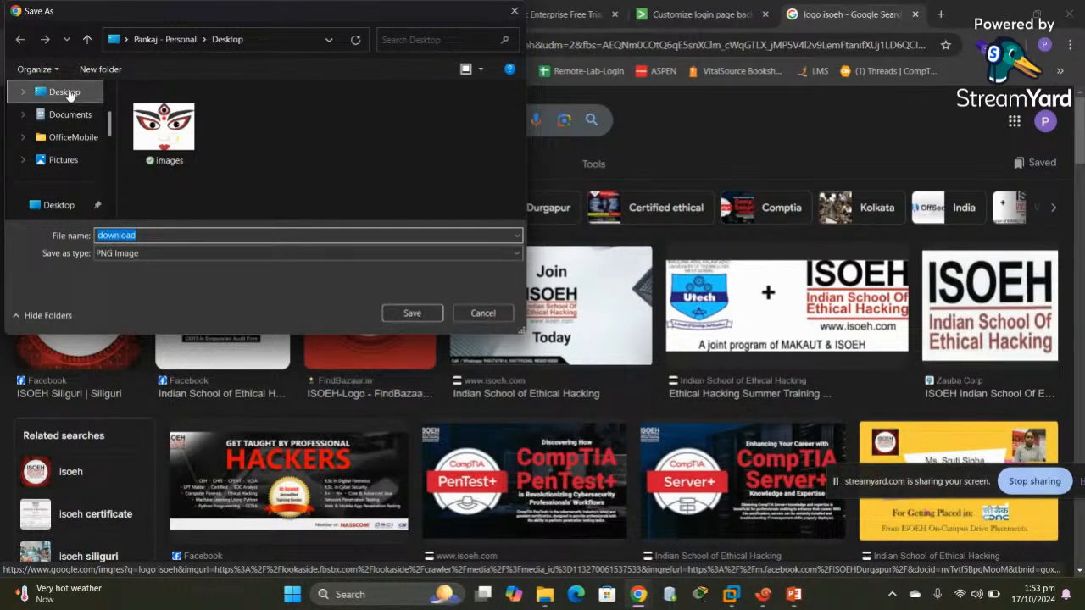
pyautogui.write('lo')
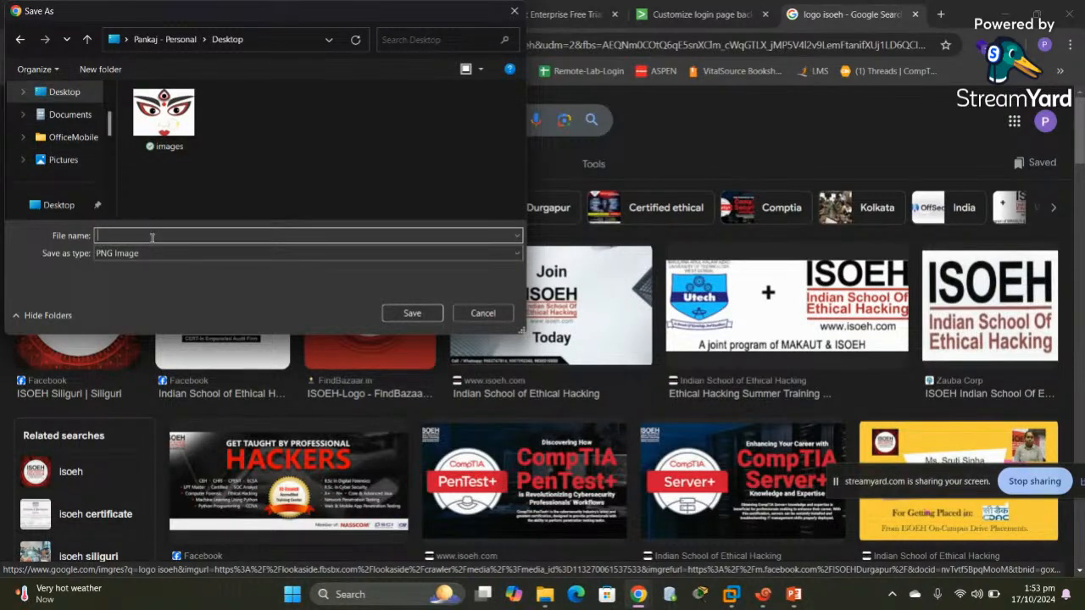
pyautogui.click(414, 314)
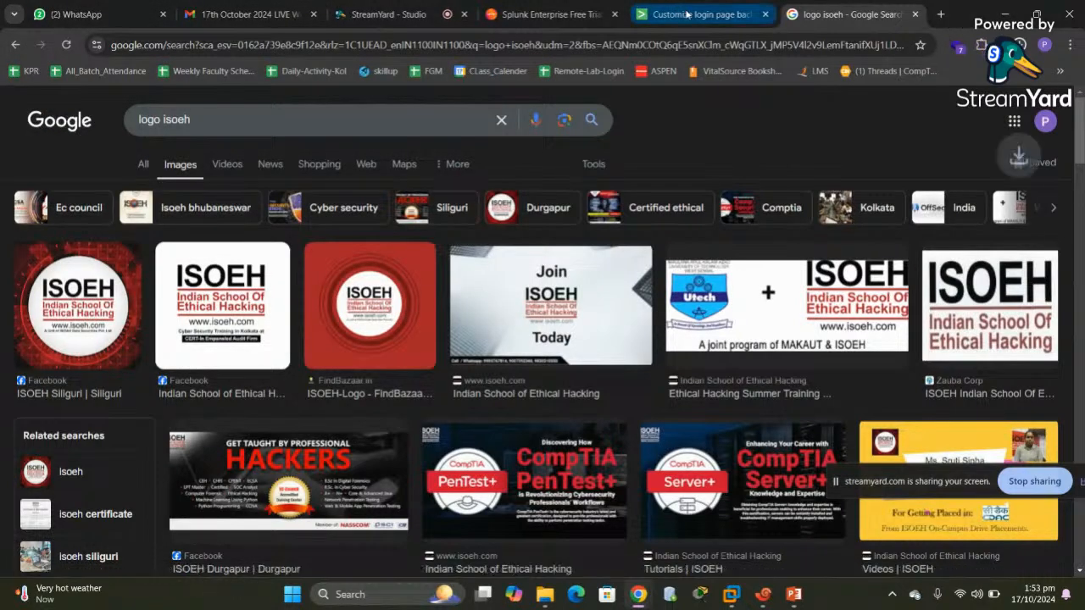
pyautogui.click(691, 14)
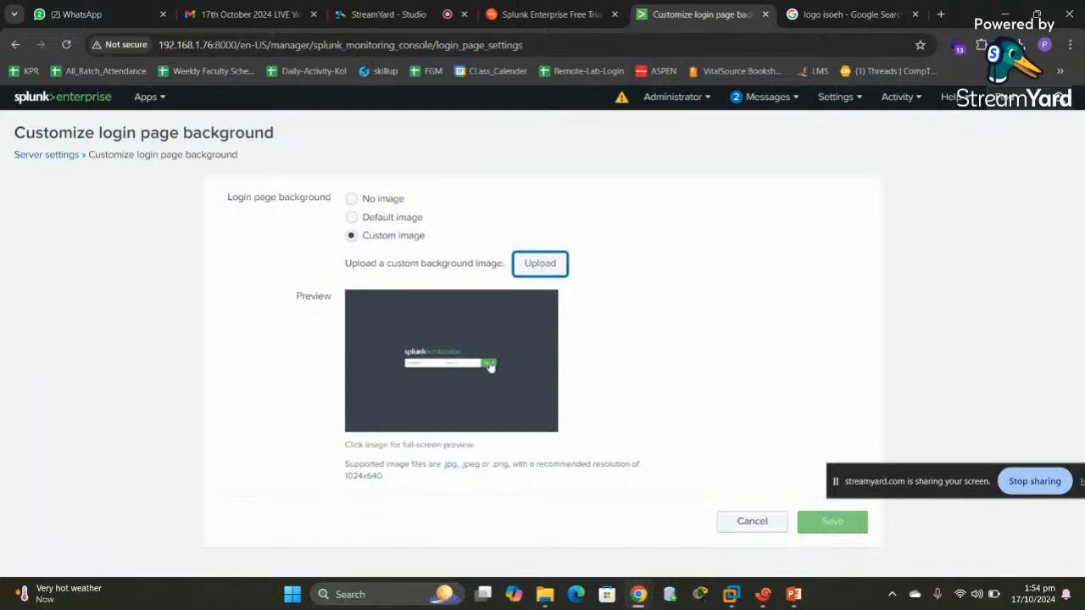
# Upload the saved 'lo' image as a custom login page background
pyautogui.click(537, 266)
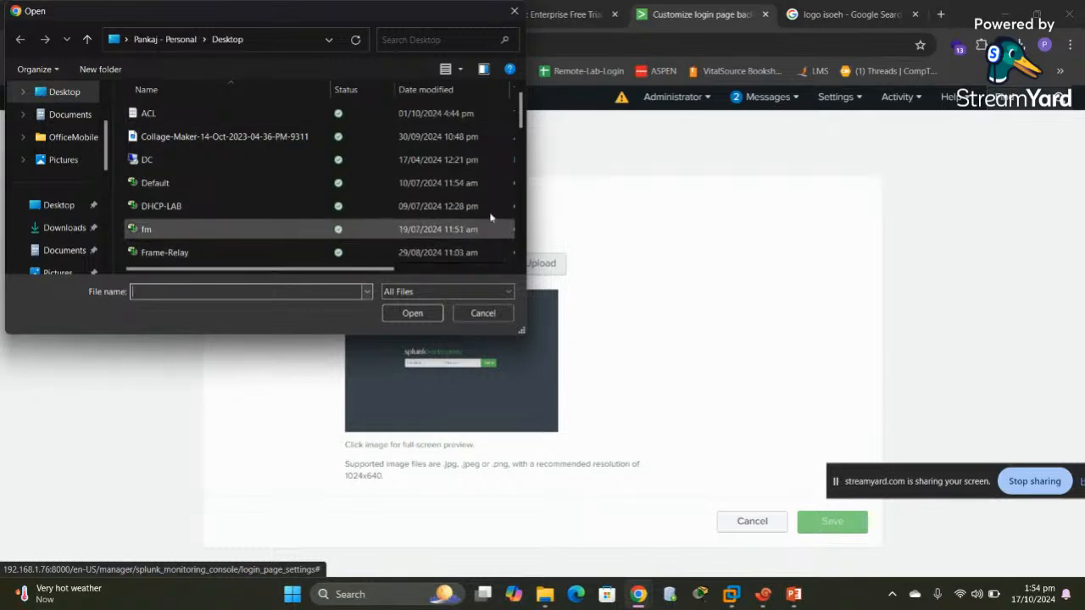
pyautogui.scroll(-2, 523, 146)
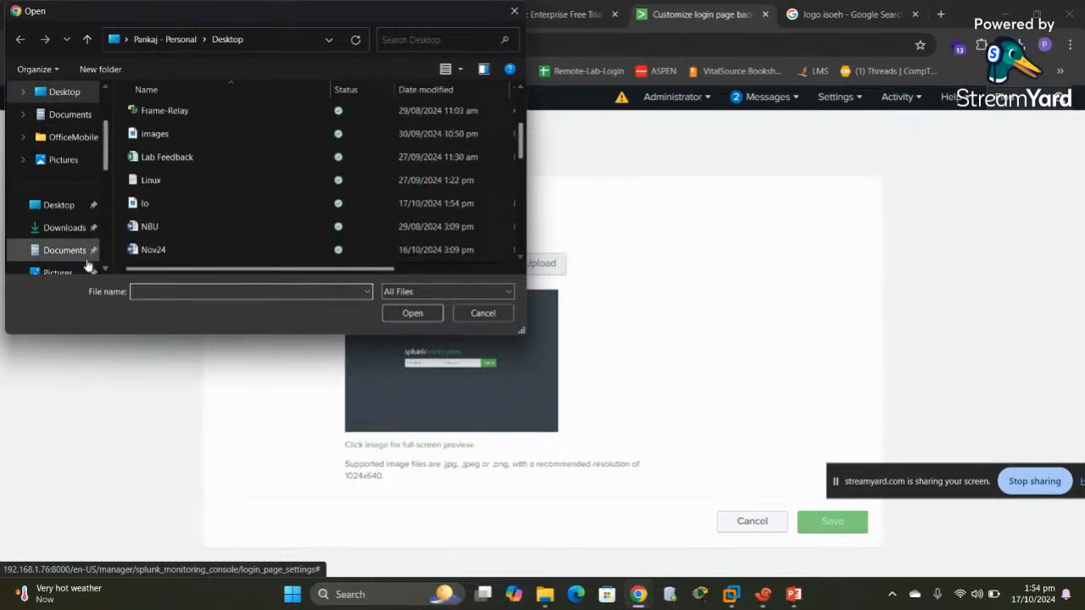
pyautogui.click(136, 204)
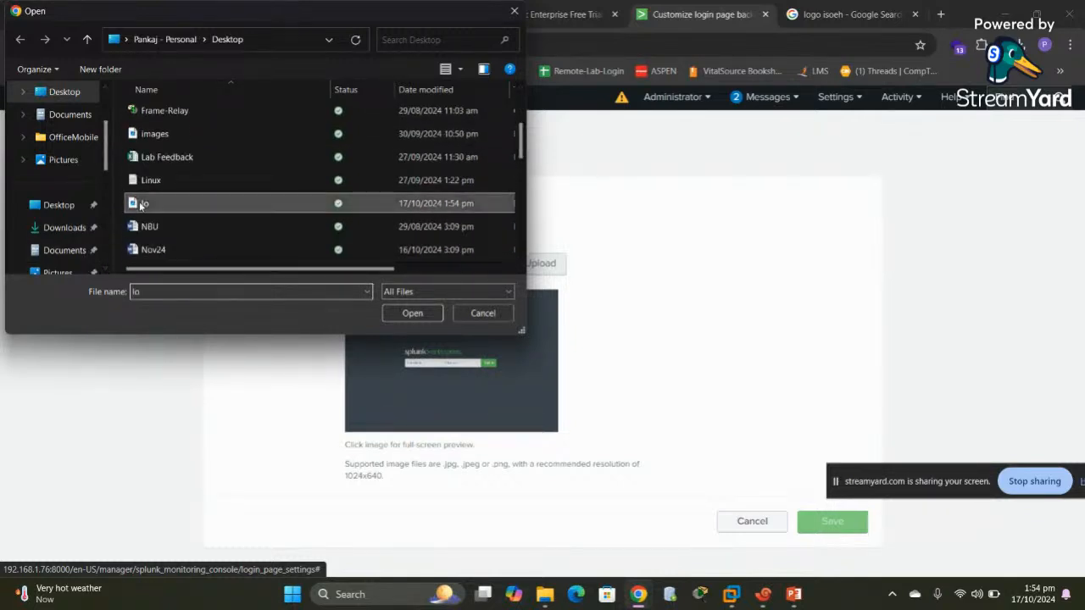
pyautogui.click(406, 313)
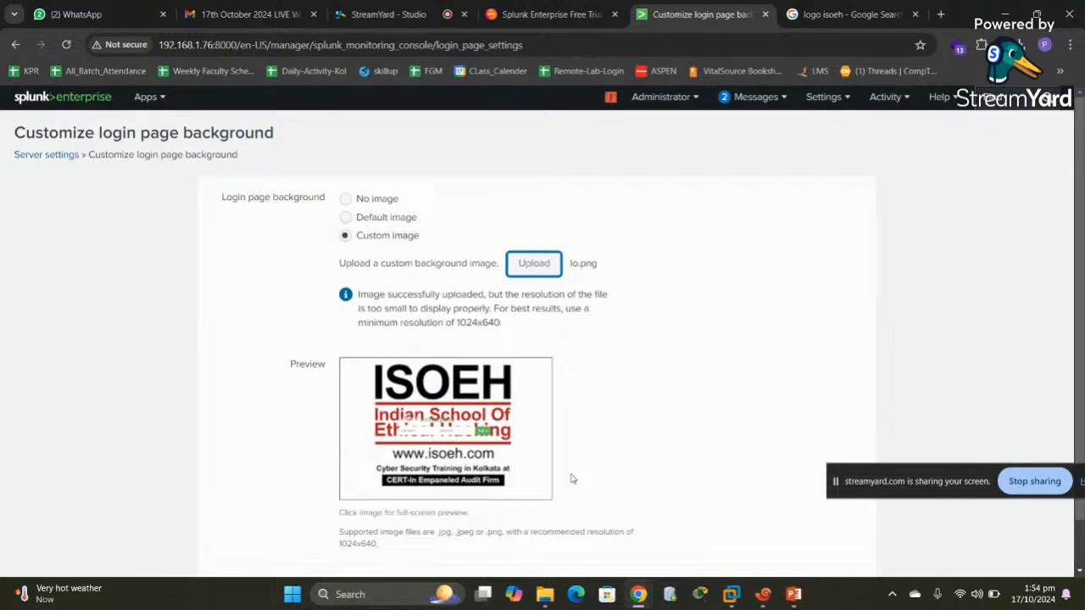
# Switch the login background to No image and save the setting
pyautogui.click(345, 219)
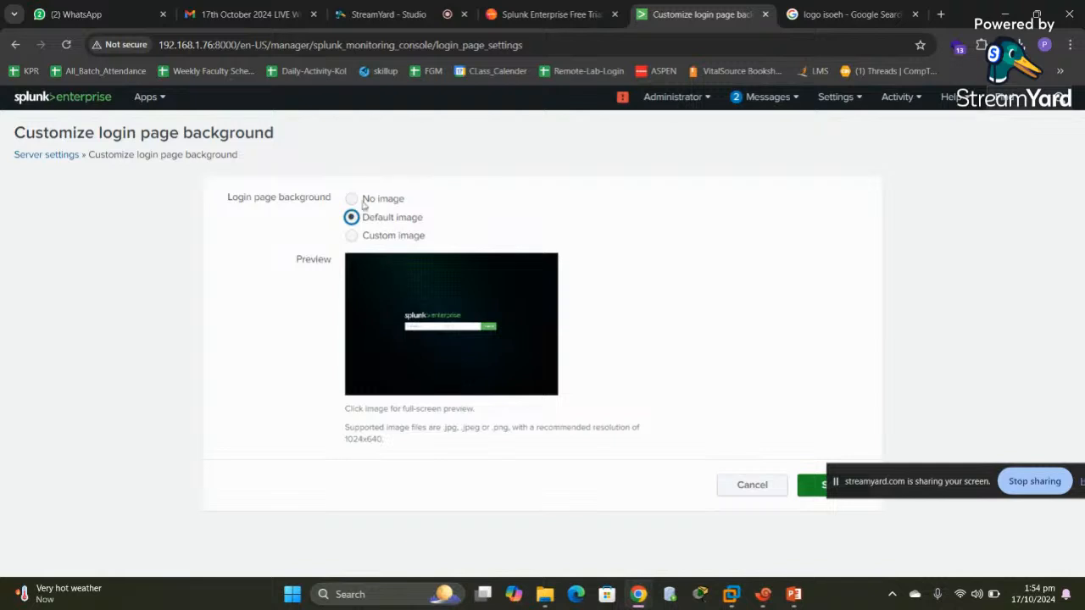
pyautogui.click(352, 199)
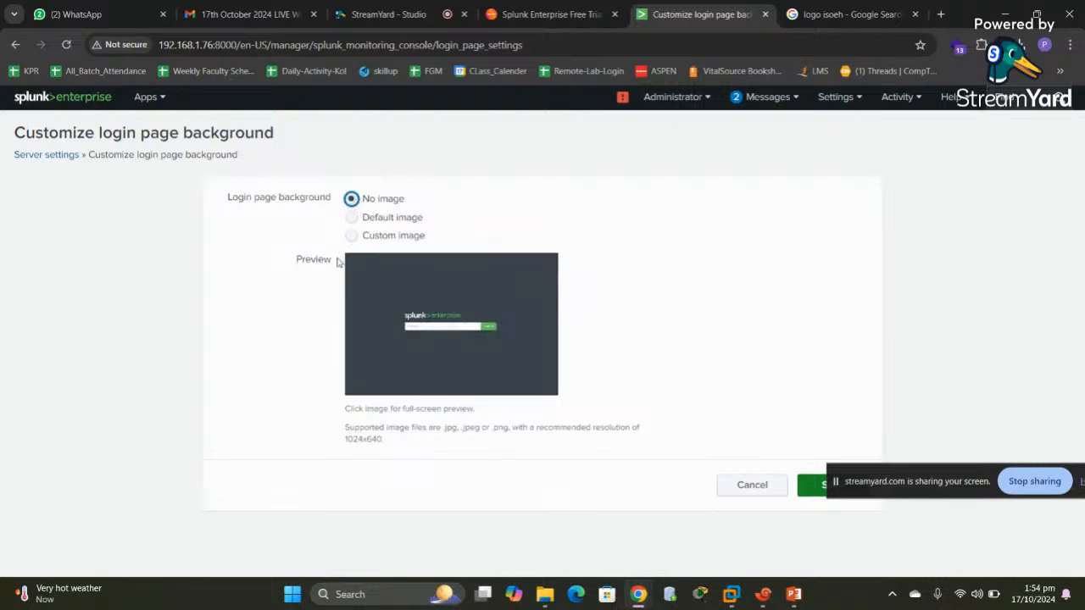
pyautogui.click(805, 485)
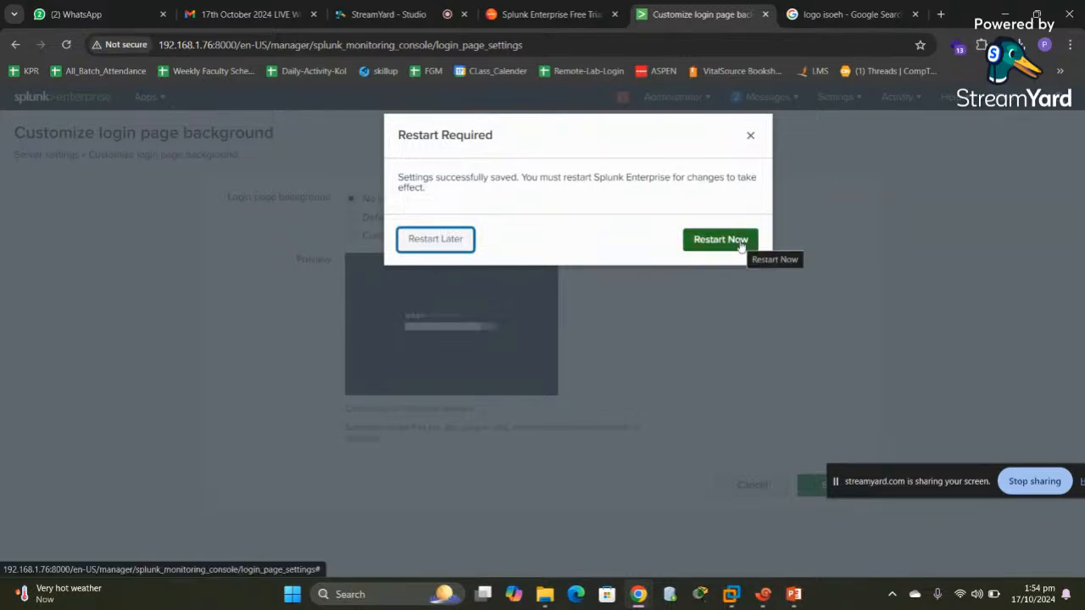
# Postpone the required Splunk restart with Restart Later
pyautogui.click(436, 238)
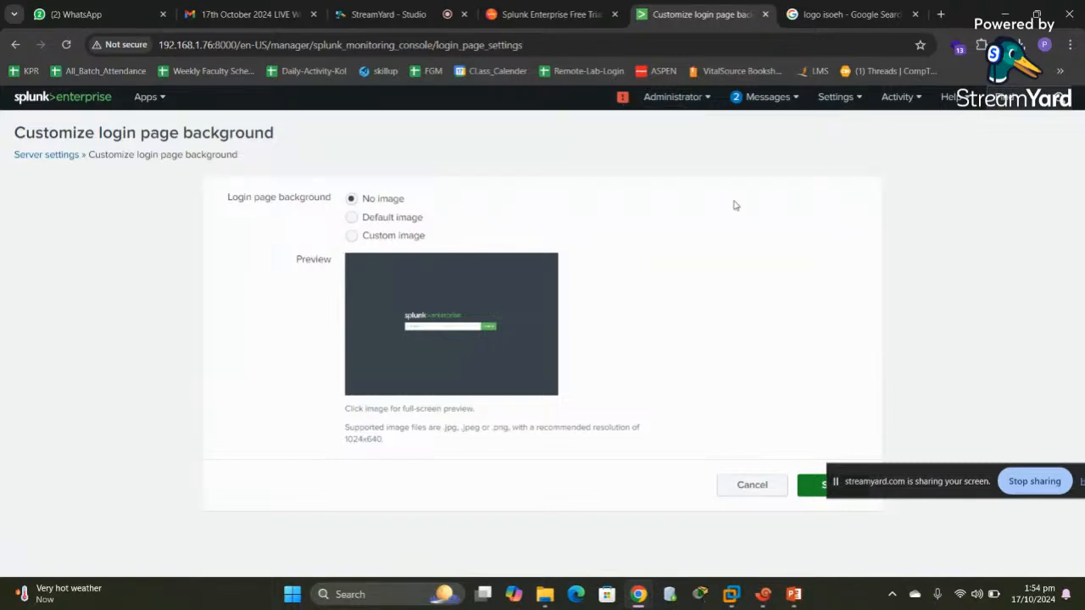
# Cancel back to Server settings and open the Global banner page
pyautogui.click(757, 497)
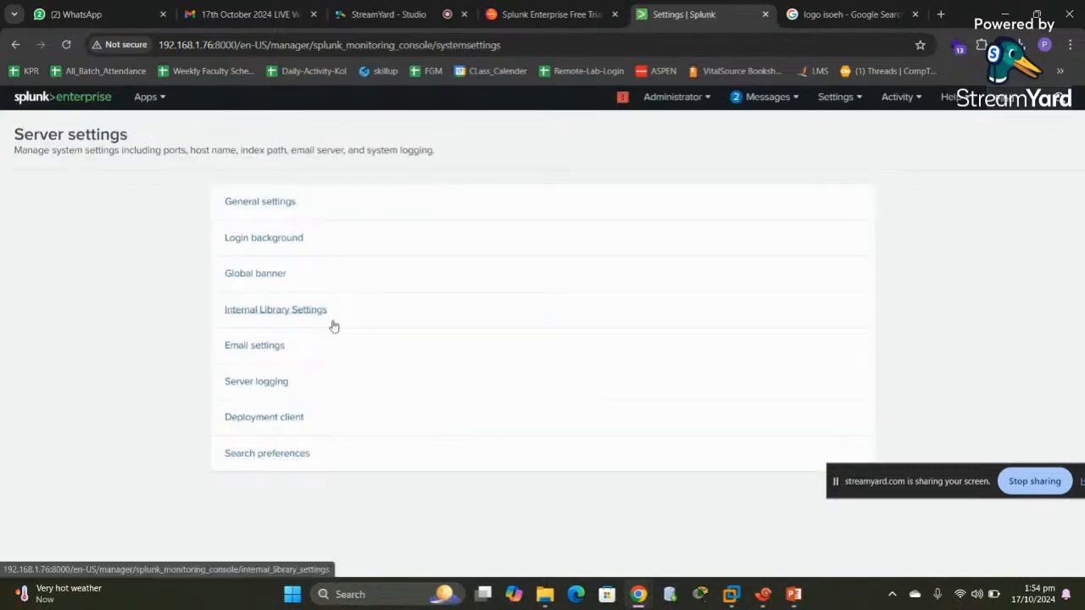
pyautogui.click(250, 282)
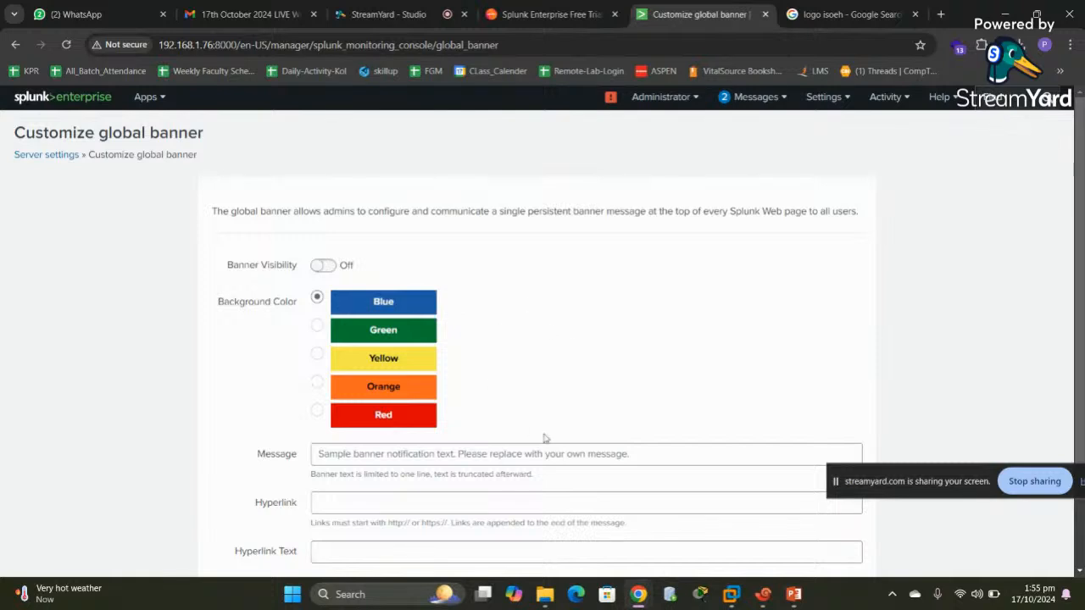
# Set the global banner background to Red, leaving banner visibility Off
pyautogui.click(654, 457)
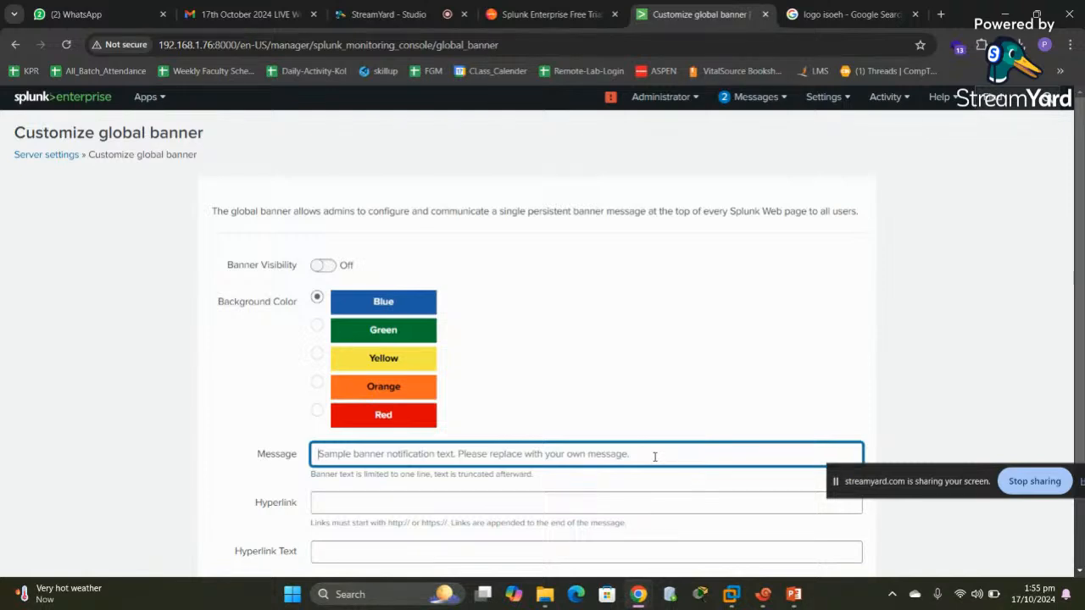
pyautogui.click(326, 266)
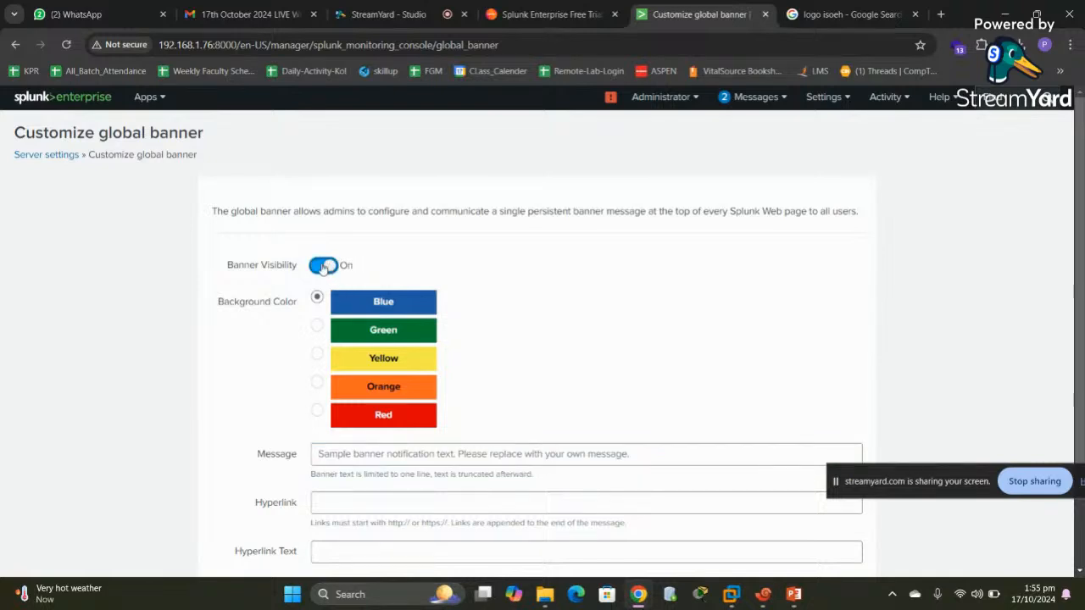
pyautogui.click(322, 267)
pyautogui.click(318, 326)
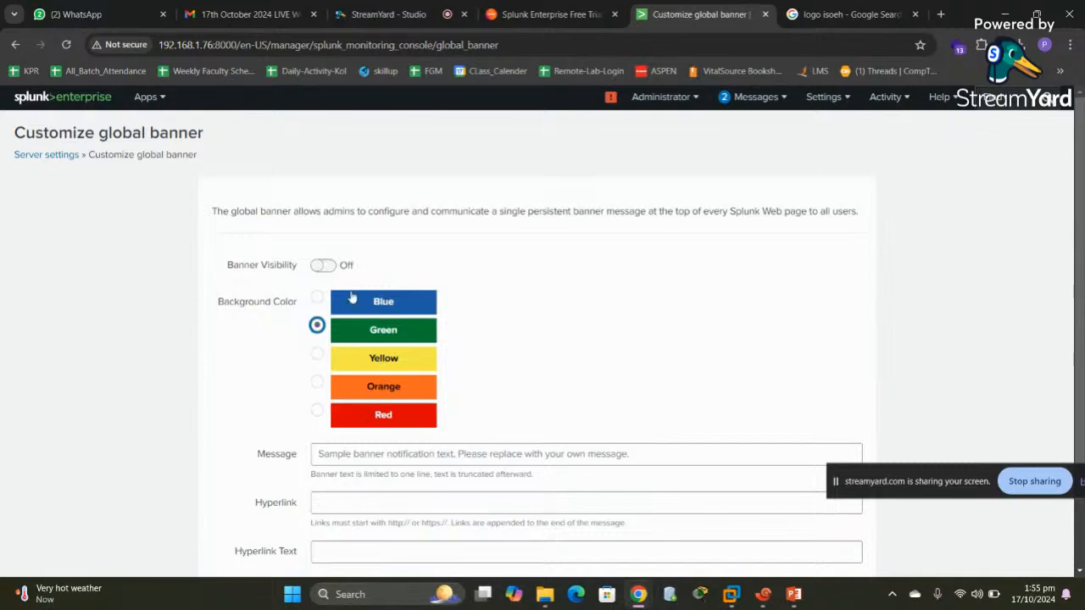
pyautogui.click(335, 268)
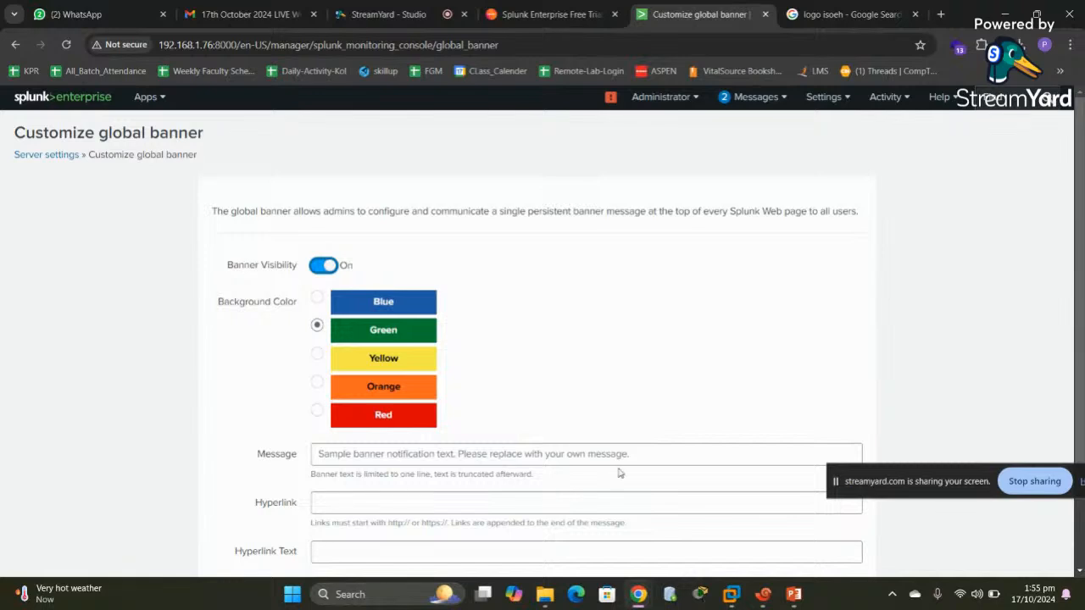
pyautogui.click(316, 413)
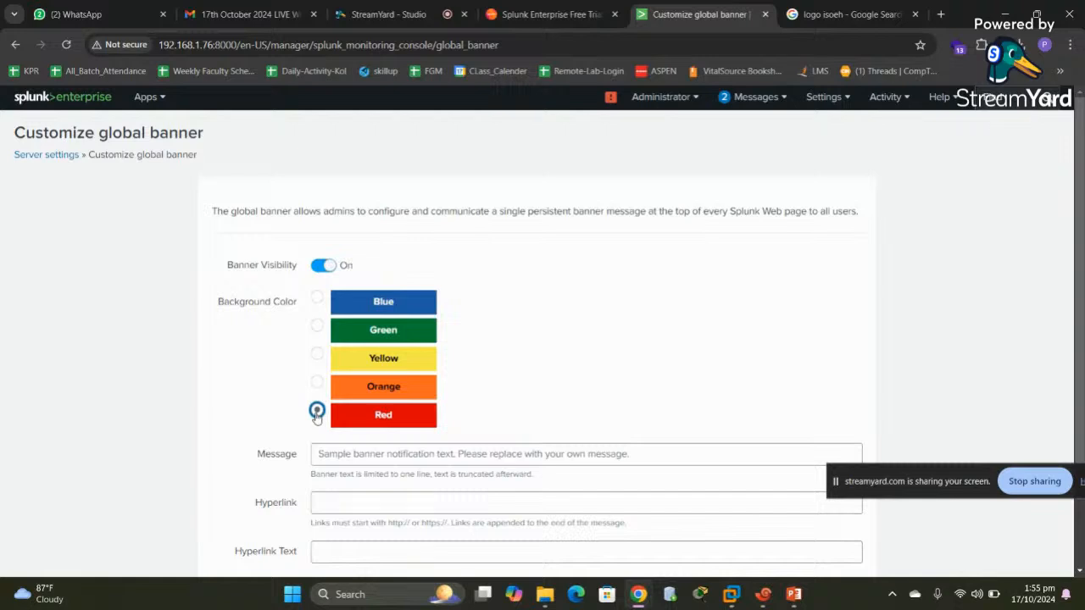
pyautogui.click(319, 271)
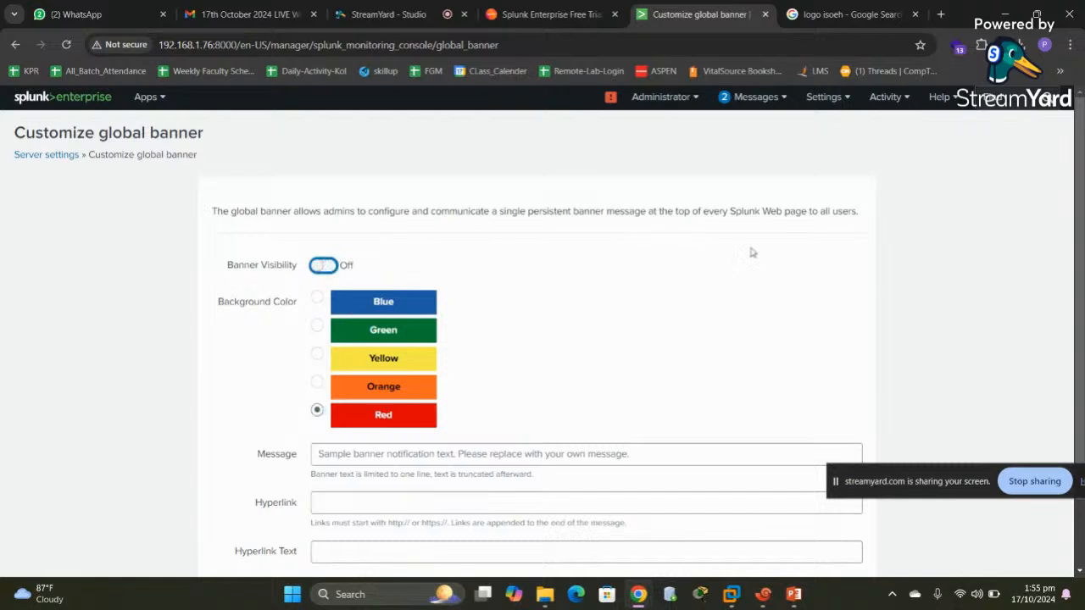
pyautogui.click(845, 102)
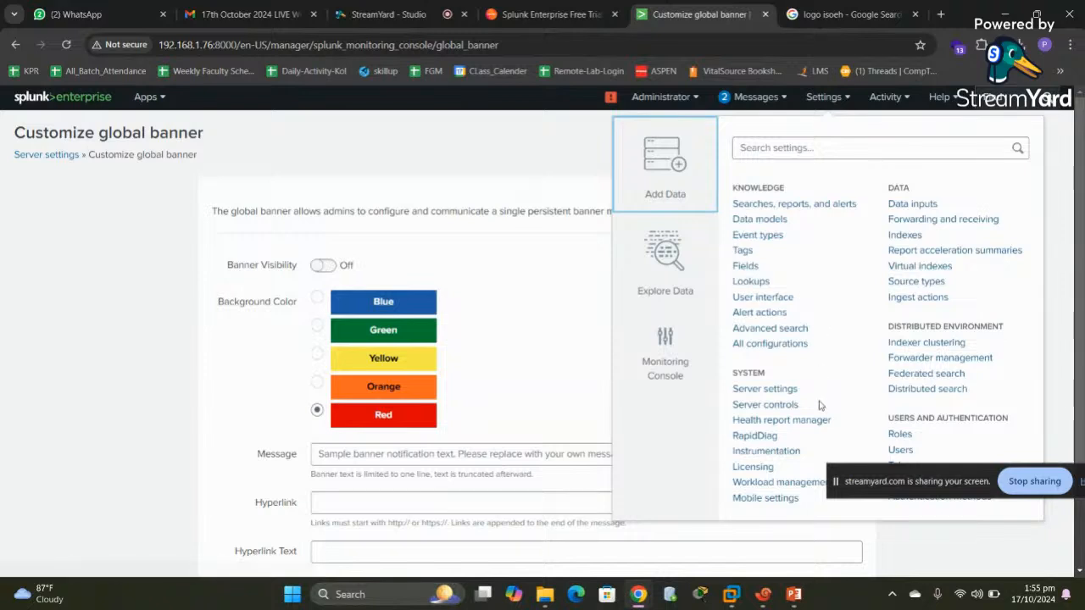
# Open Licensing and highlight the trial licence expiration date, Dec 16, 2024
pyautogui.click(752, 466)
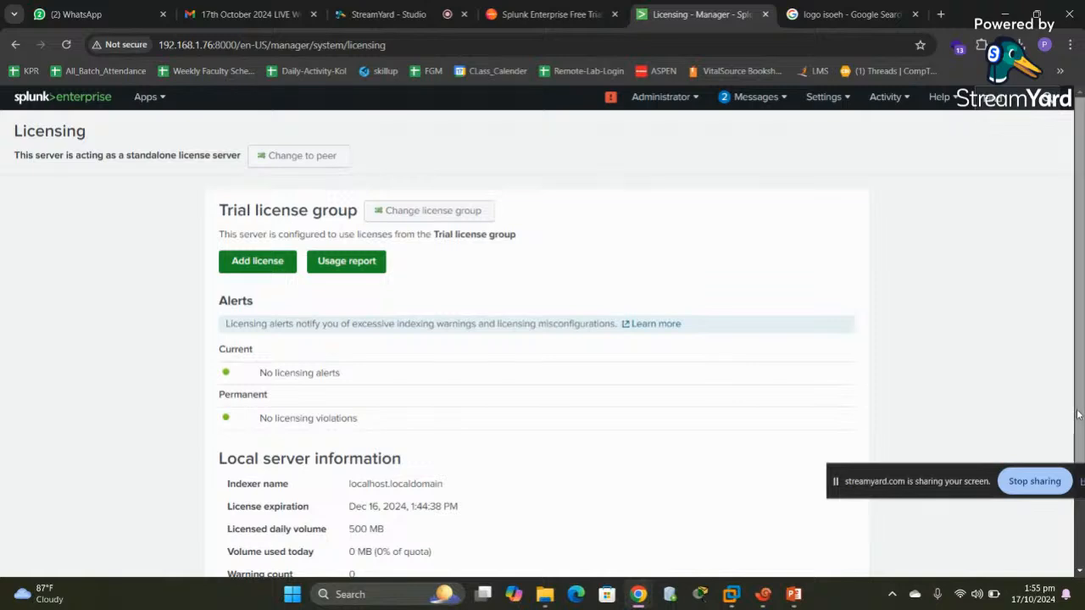
pyautogui.moveTo(1078, 411); pyautogui.dragTo(1074, 468)
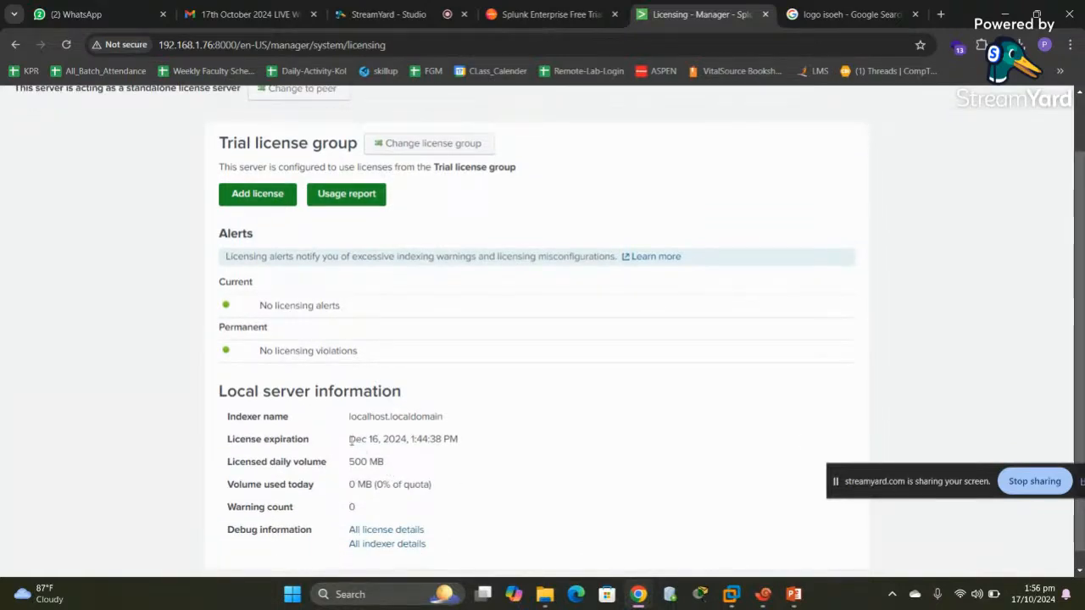
pyautogui.moveTo(352, 440); pyautogui.dragTo(459, 440)
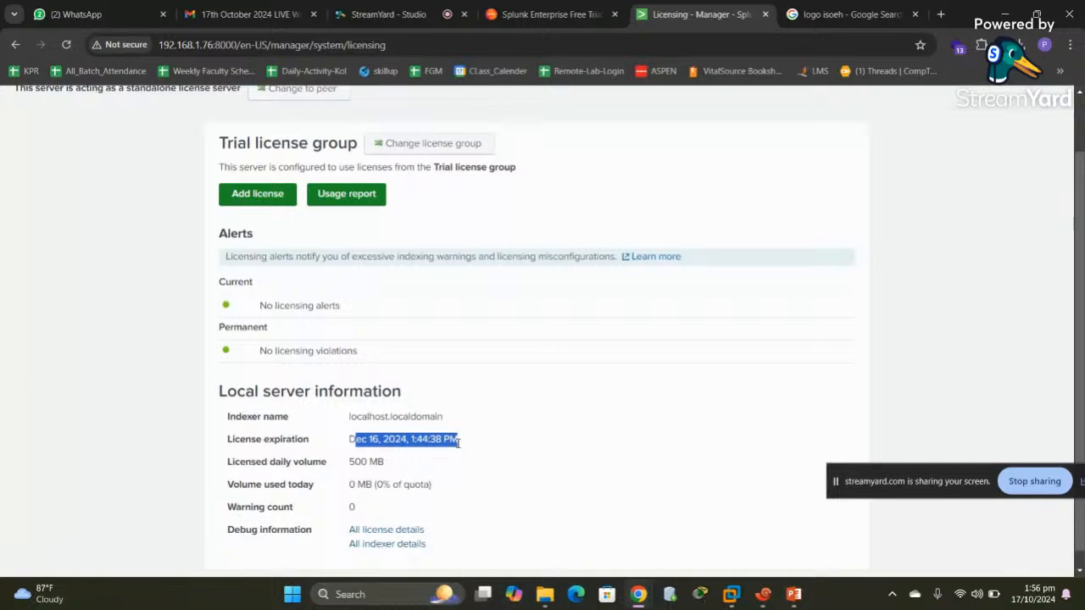
# Open the Add new license form and dismiss the file picker without choosing a licence
pyautogui.click(251, 195)
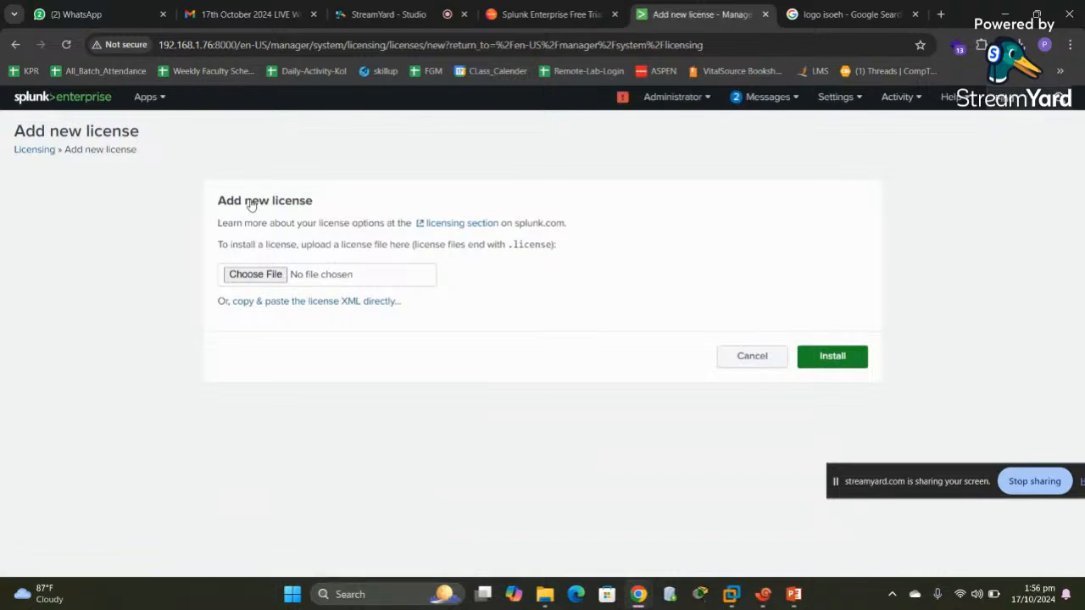
pyautogui.click(257, 274)
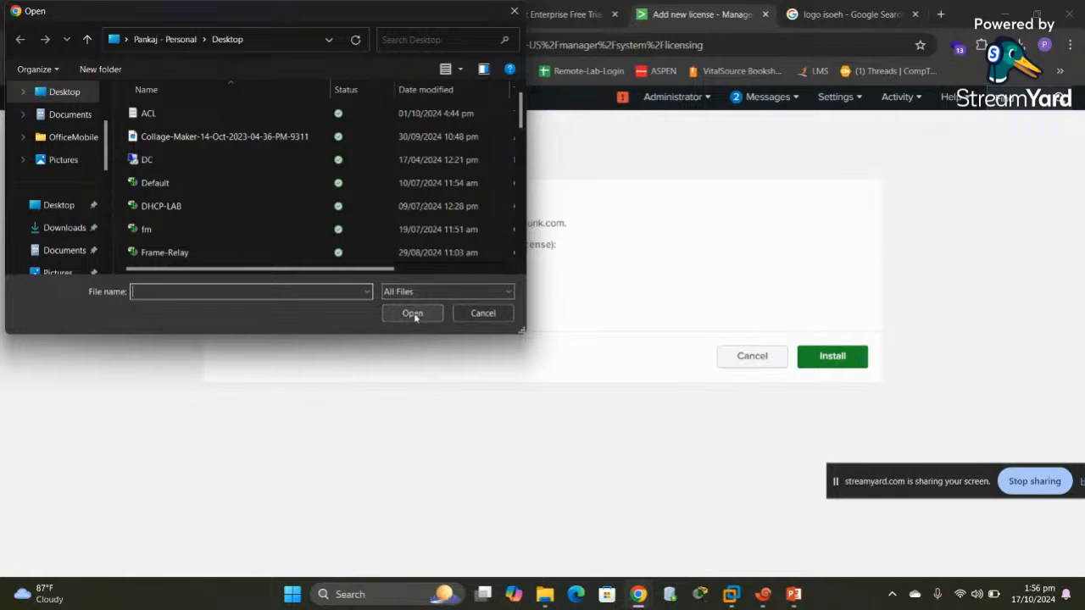
pyautogui.click(491, 316)
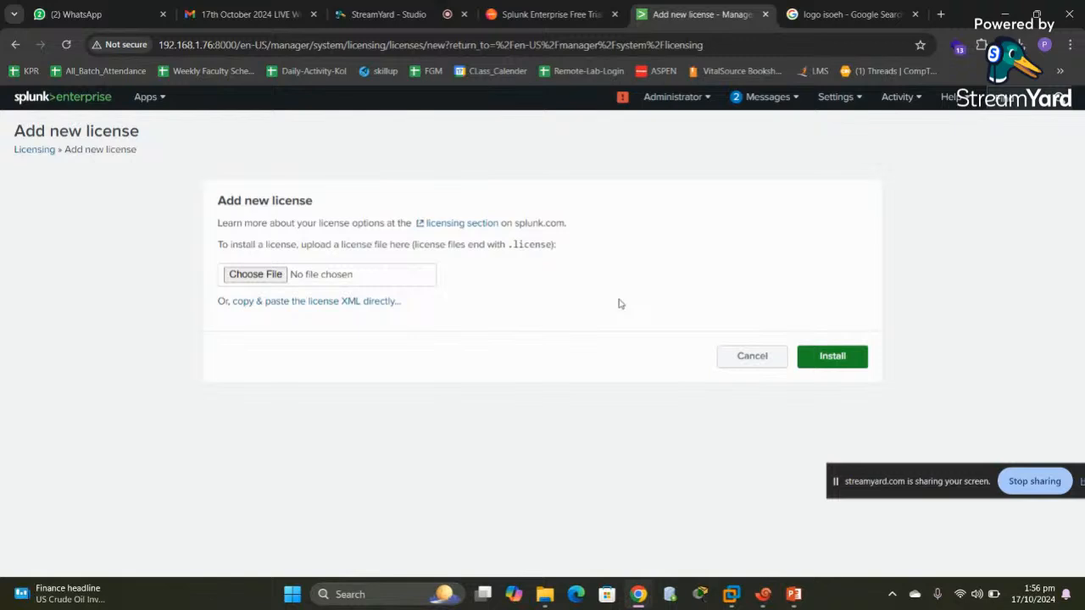
pyautogui.click(834, 98)
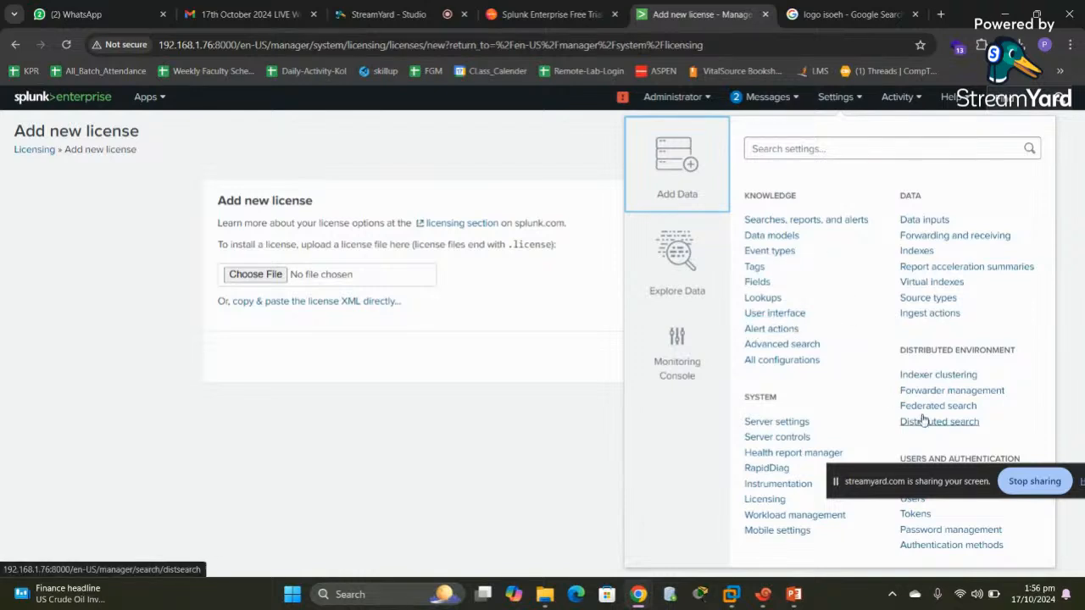
# Start a new user named 'isoeh' and fill in its full name and e-mail address
pyautogui.click(912, 500)
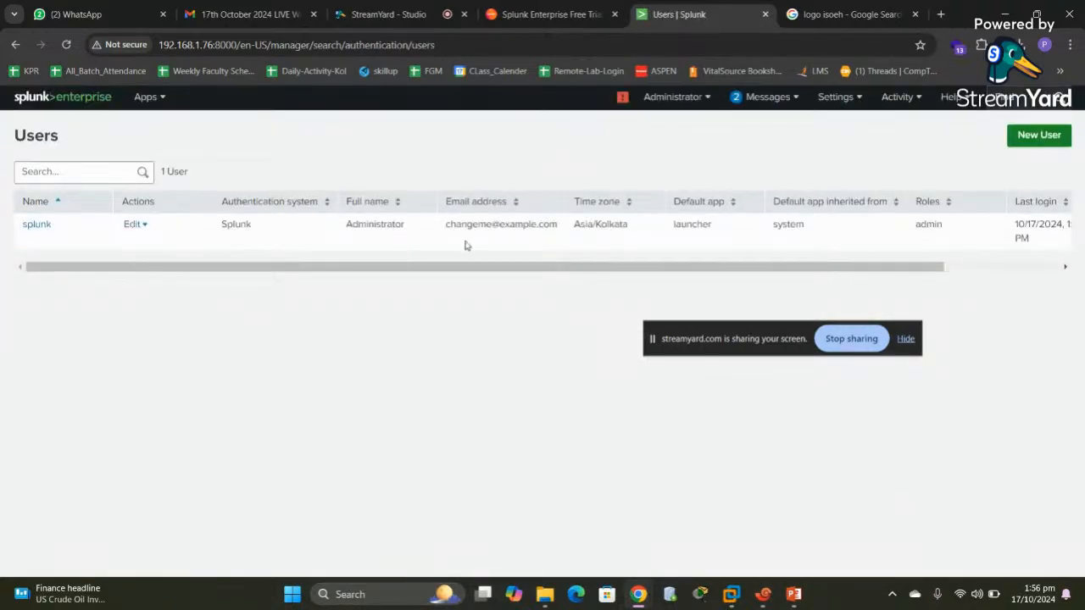
pyautogui.click(1029, 140)
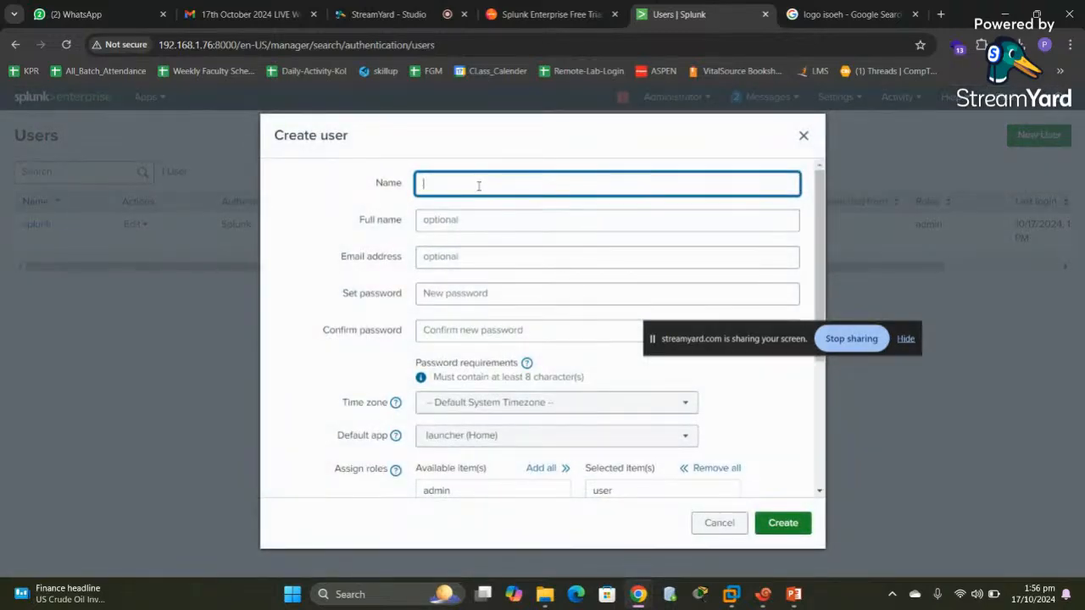
pyautogui.write('isoeh')
pyautogui.click(447, 223)
pyautogui.write('Sil')
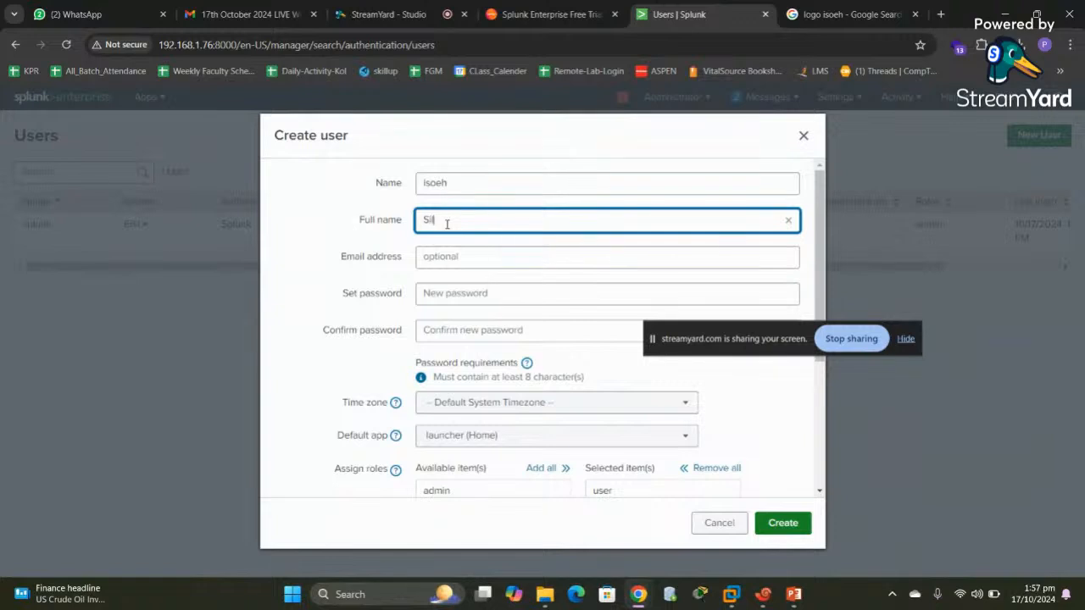
pyautogui.write('iguri Isoeh')
pyautogui.click(444, 256)
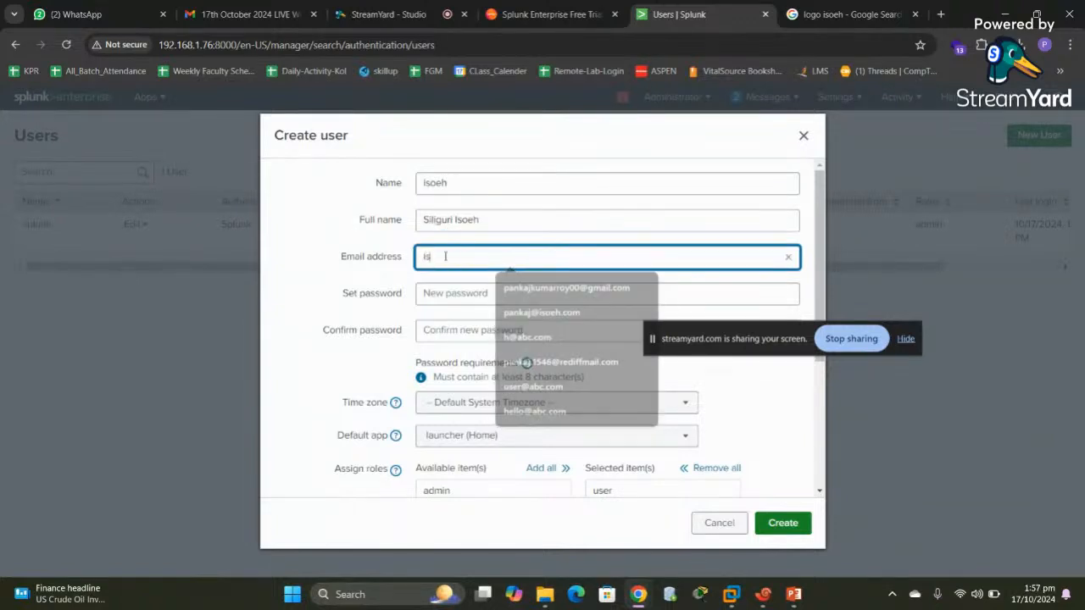
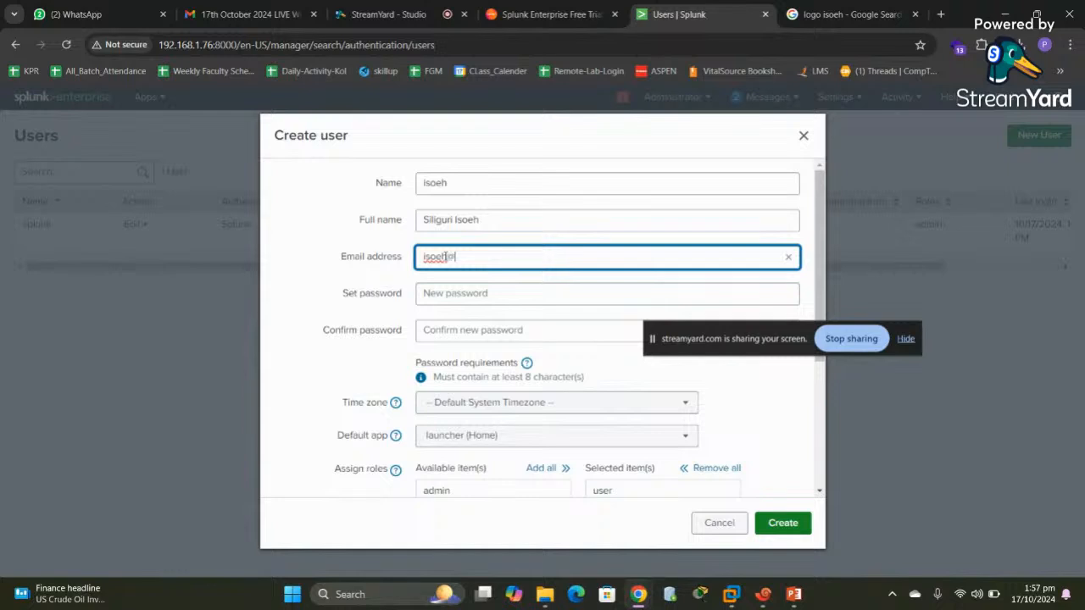
# Set and confirm the user's password, assign the user role, and create the account
pyautogui.click(491, 293)
pyautogui.write('****')
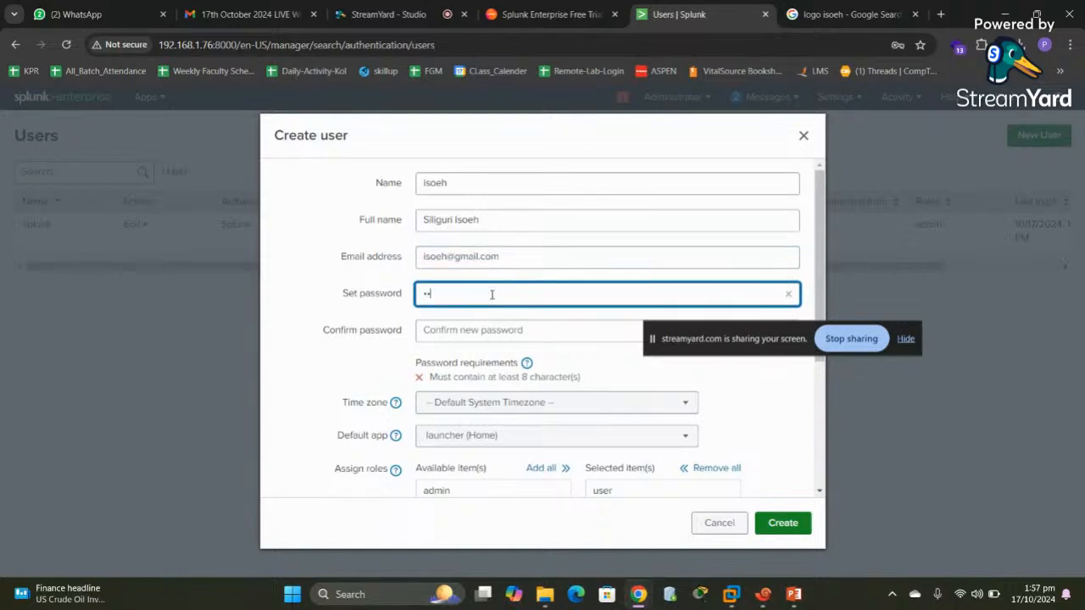
pyautogui.write('****')
pyautogui.press('Tab')
pyautogui.write('****')
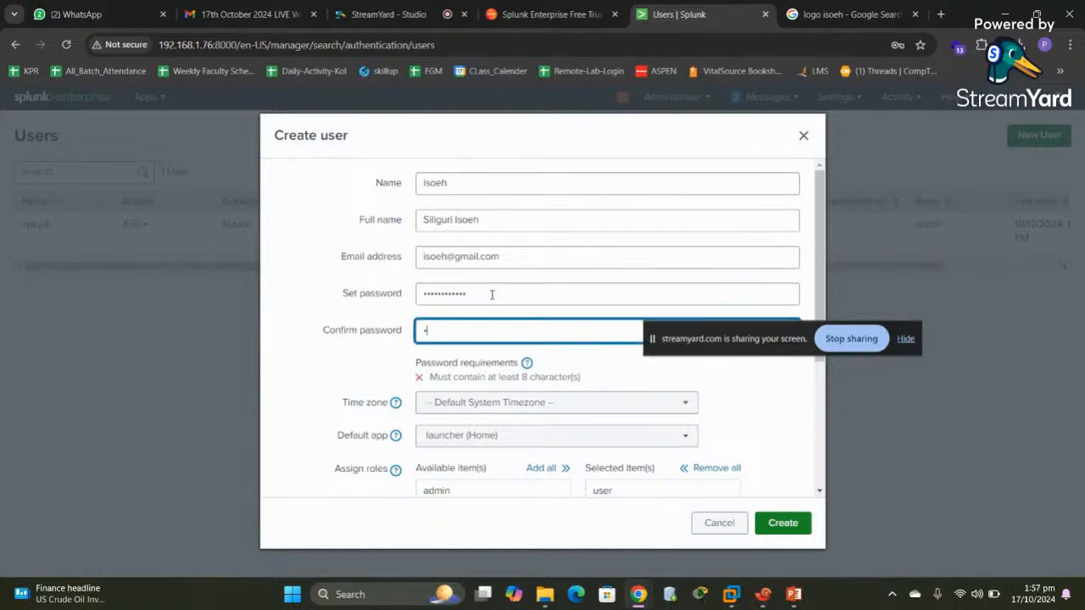
pyautogui.write('****')
pyautogui.scroll(-3, 815, 465)
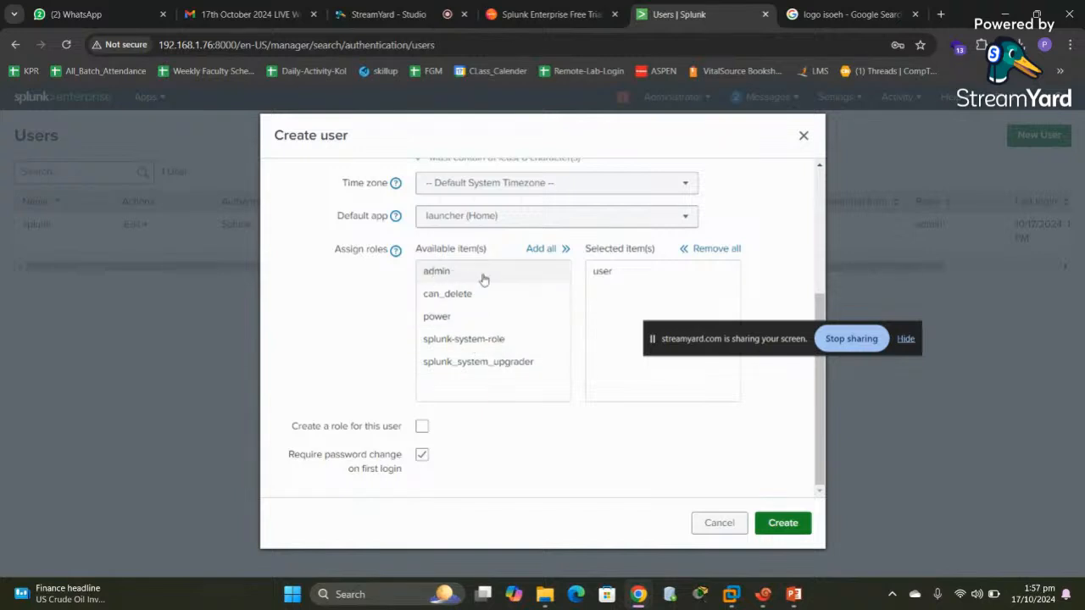
pyautogui.click(605, 273)
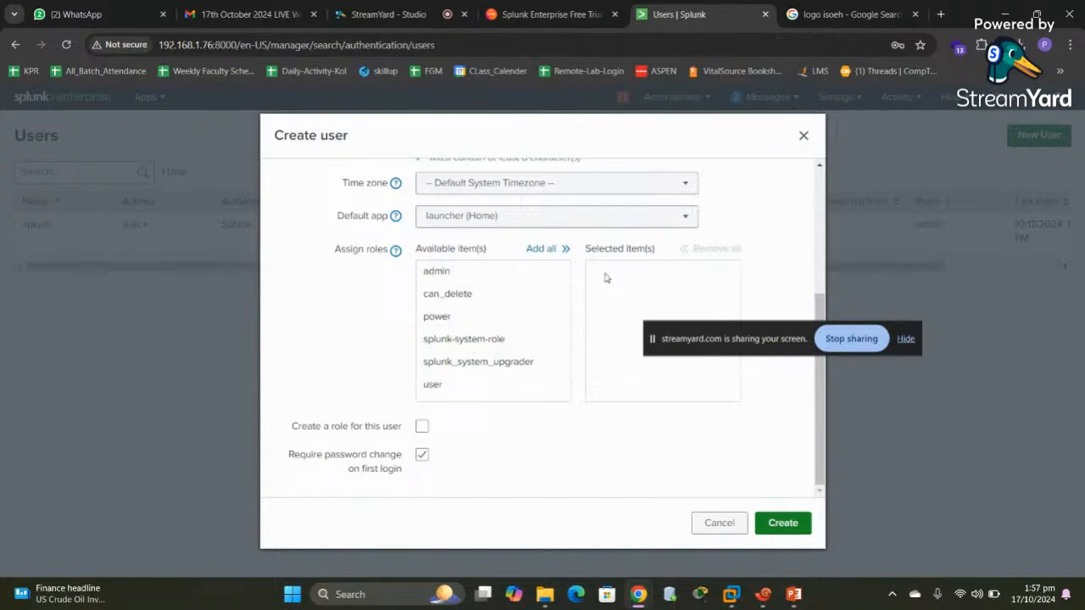
pyautogui.click(431, 386)
pyautogui.click(781, 523)
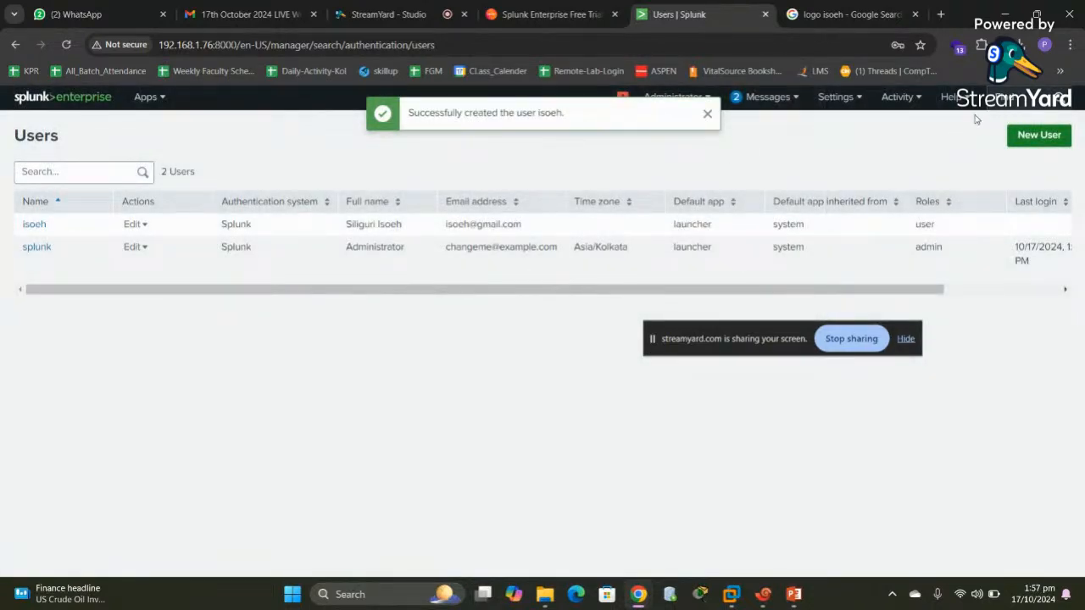
# Dismiss the confirmation and log out of the administrator account
pyautogui.click(707, 114)
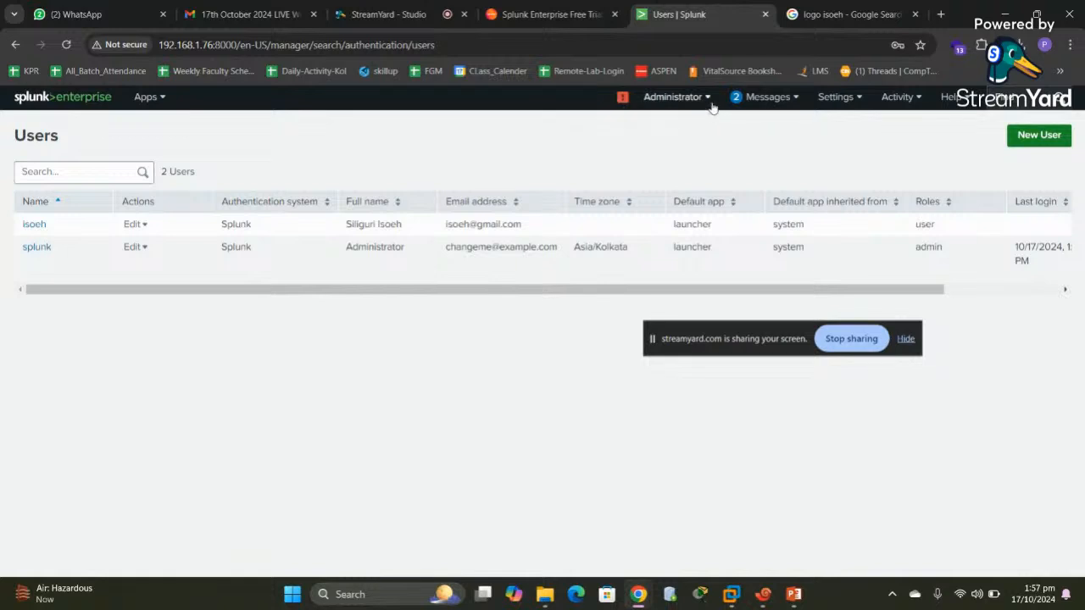
pyautogui.click(708, 98)
pyautogui.click(662, 172)
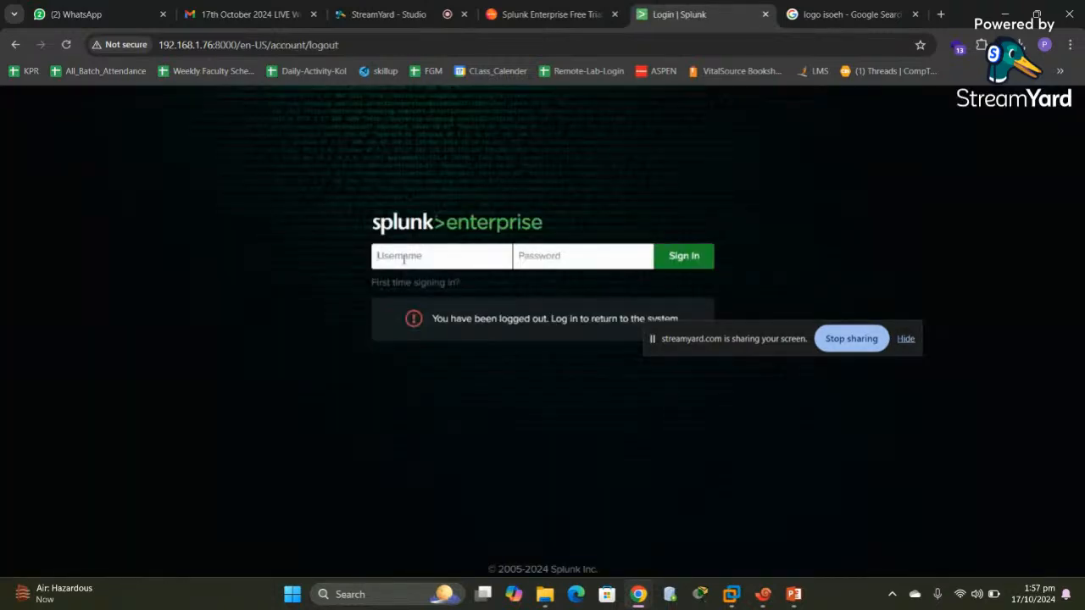
# Sign in as isoeh and replace its password with a new, confirmed one
pyautogui.click(404, 259)
pyautogui.write('isoeh')
pyautogui.write('••')
pyautogui.press('Return')
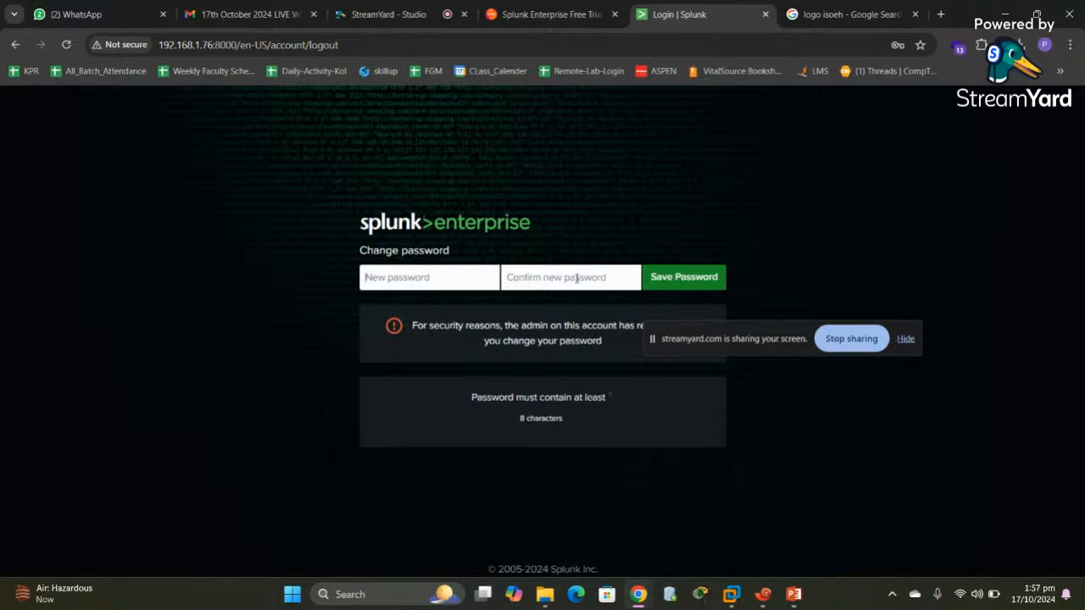
pyautogui.write('********')
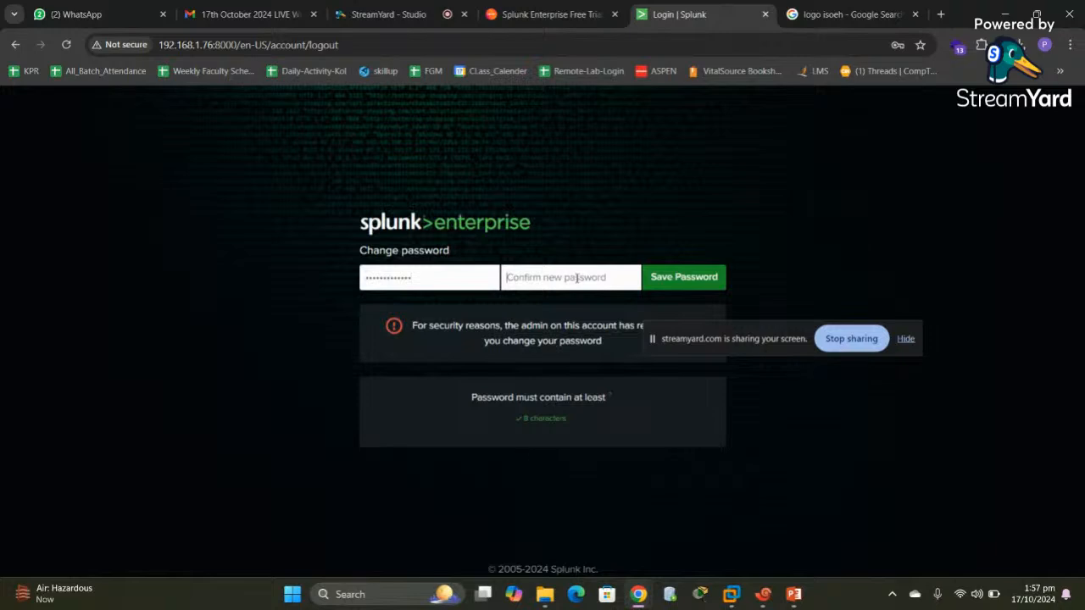
pyautogui.click(576, 278)
pyautogui.write('*')
pyautogui.press('BackSpace')
pyautogui.write('*')
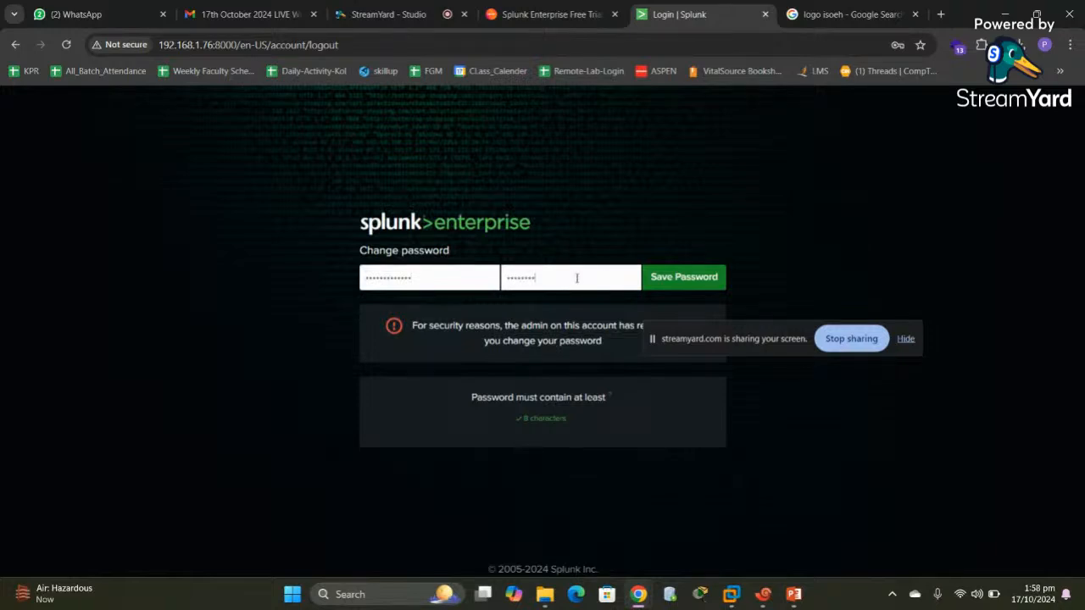
pyautogui.write('************')
pyautogui.press('Return')
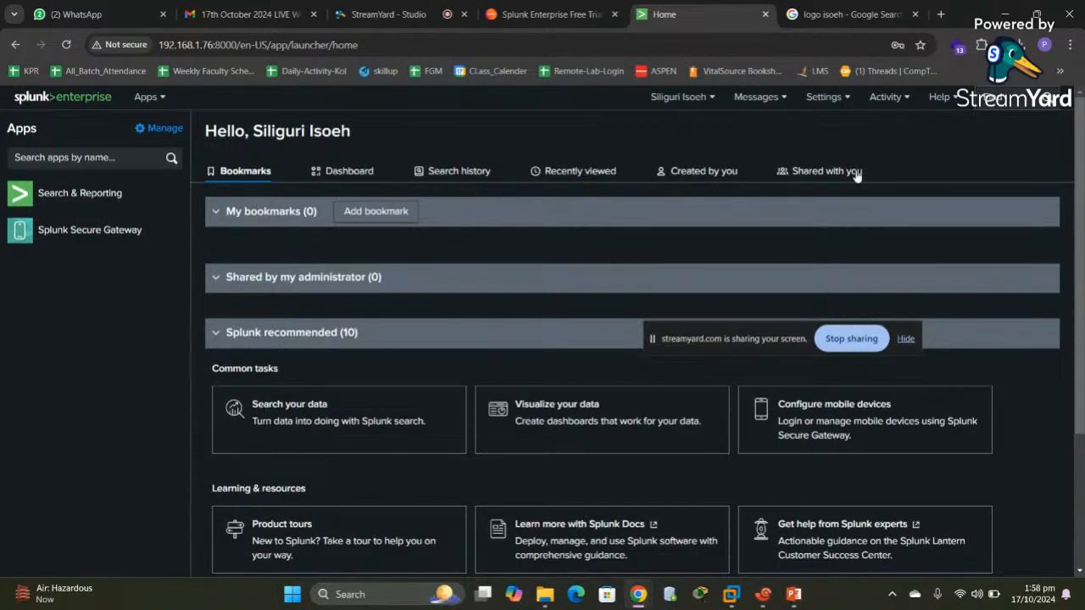
pyautogui.click(850, 102)
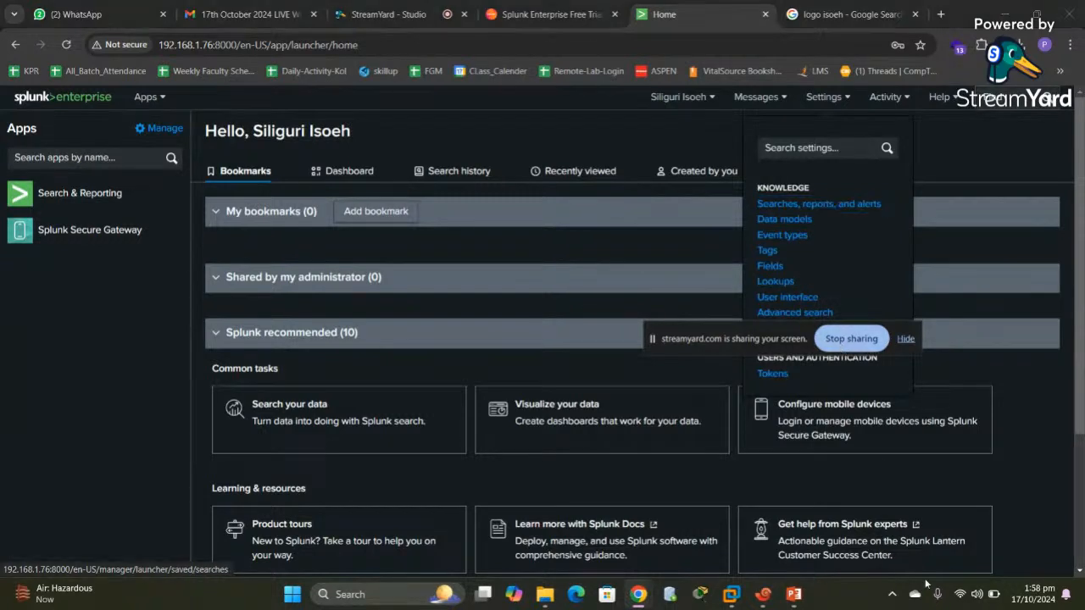
pyautogui.click(905, 339)
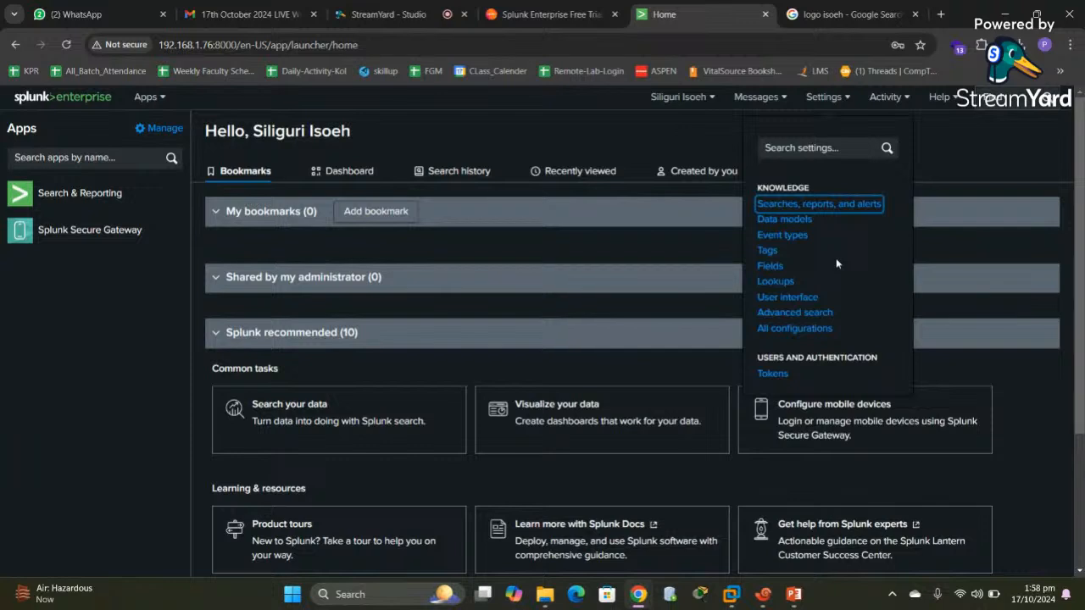
pyautogui.click(715, 98)
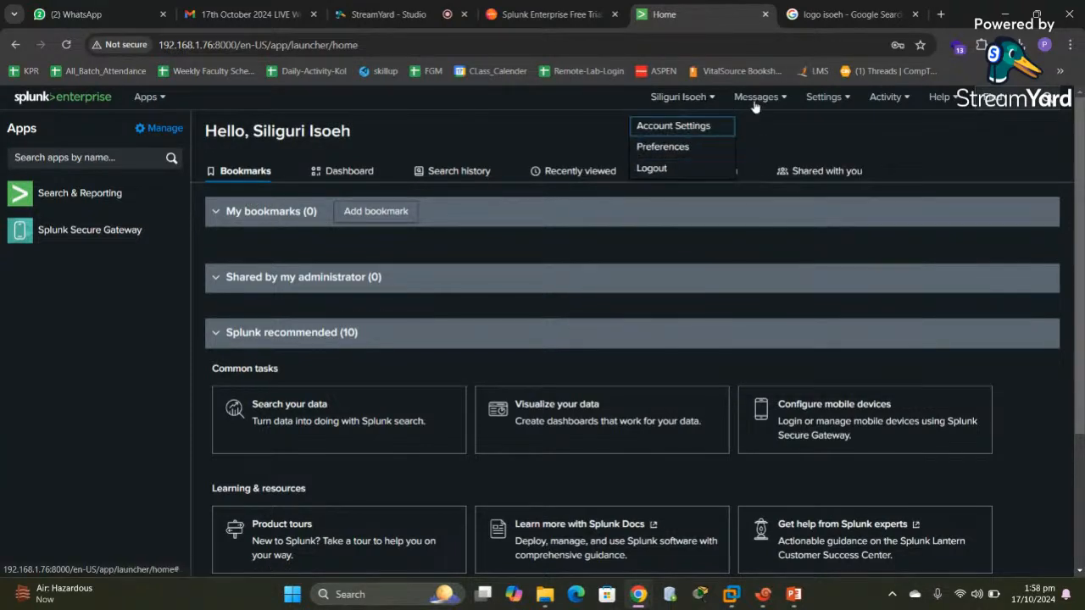
pyautogui.click(786, 100)
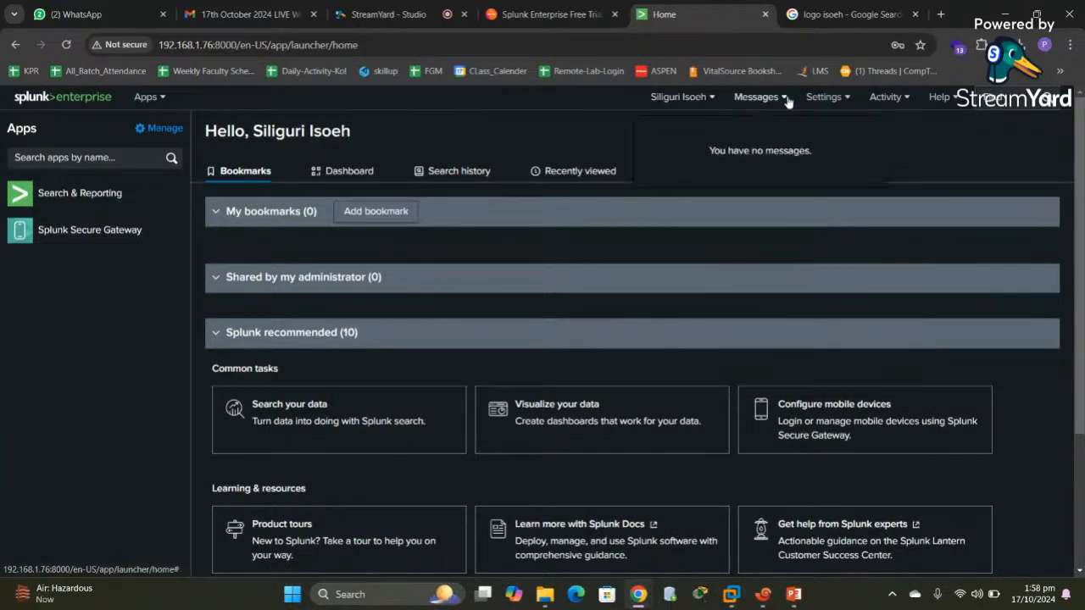
pyautogui.click(845, 102)
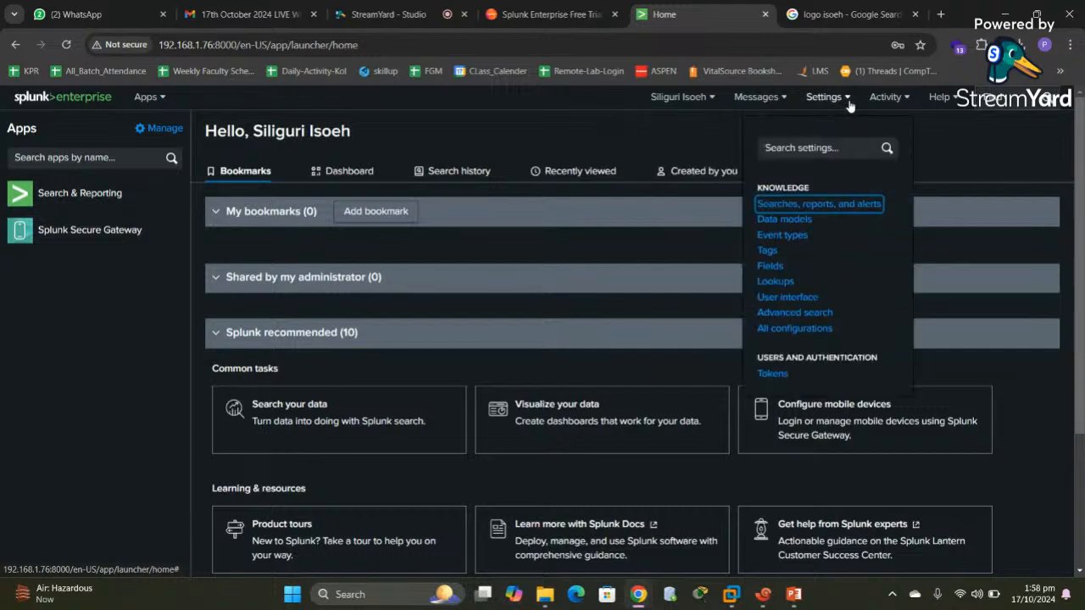
pyautogui.click(904, 99)
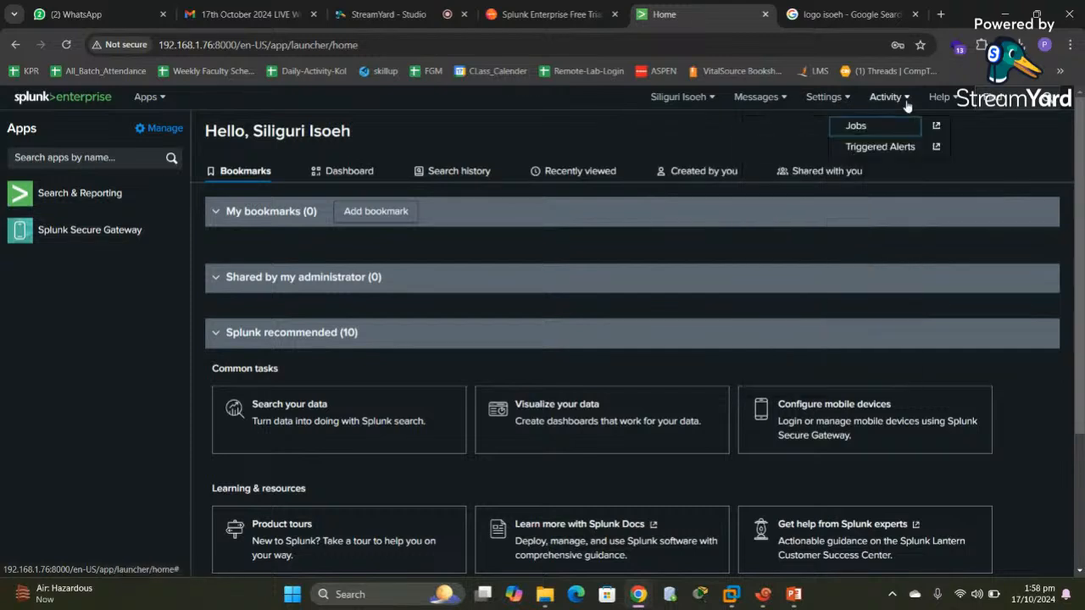
pyautogui.click(960, 99)
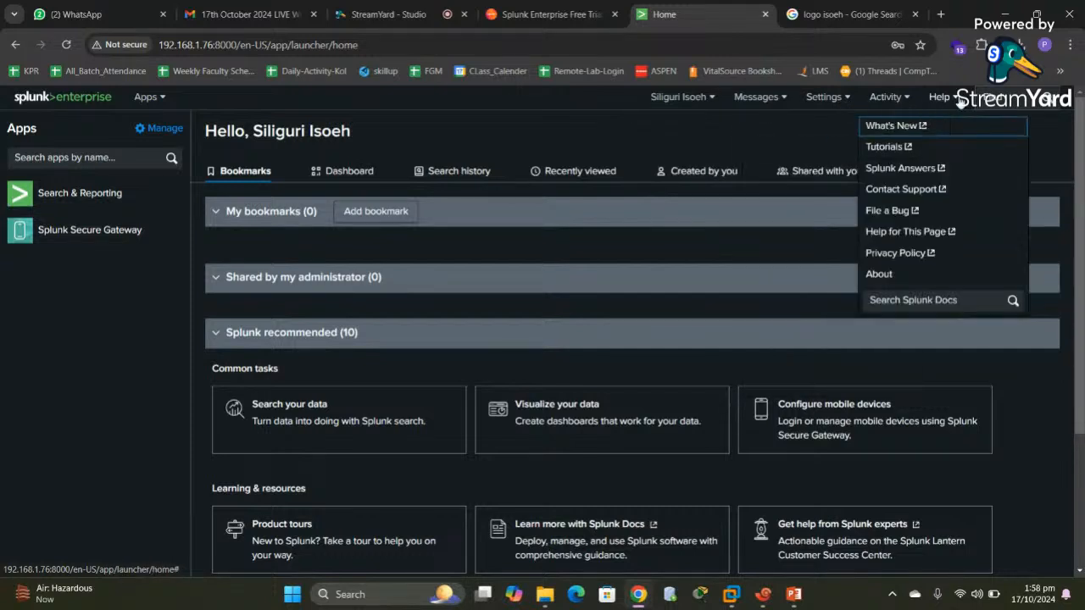
pyautogui.click(613, 145)
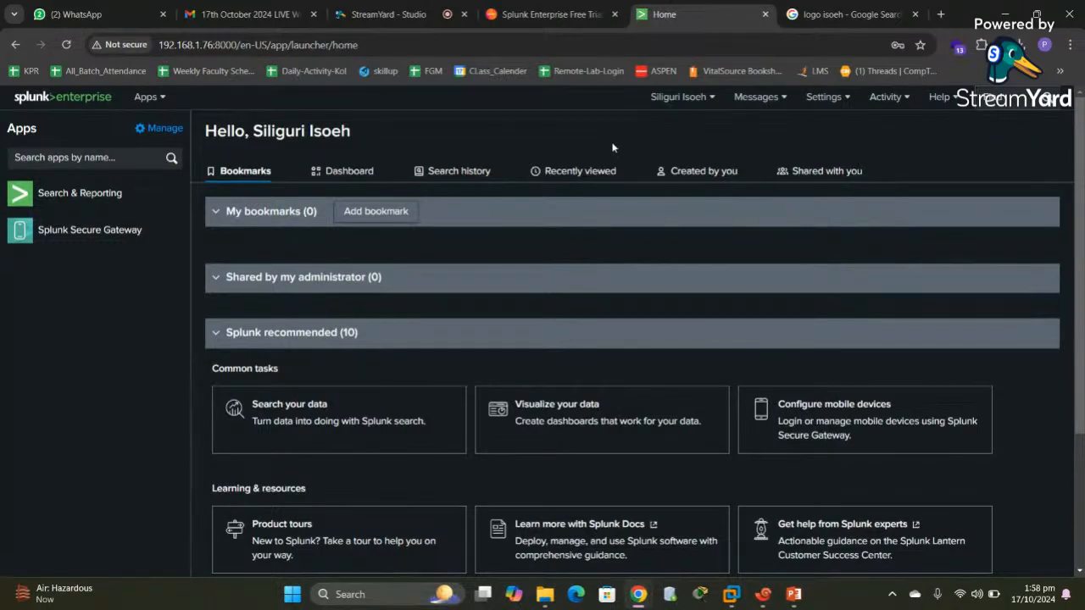